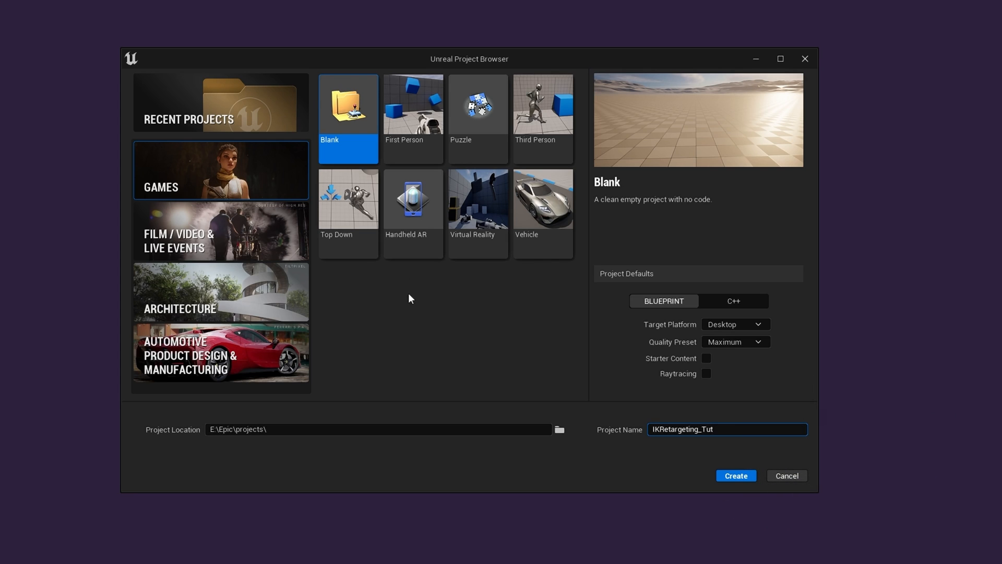
Create a Third Person game project named IKRetargeting_Tut
click(540, 117)
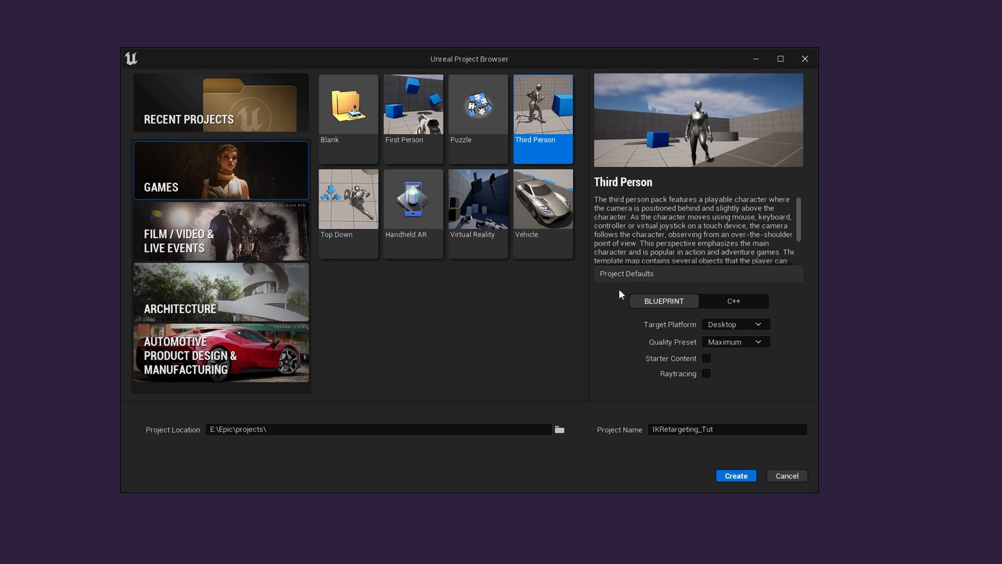
click(736, 427)
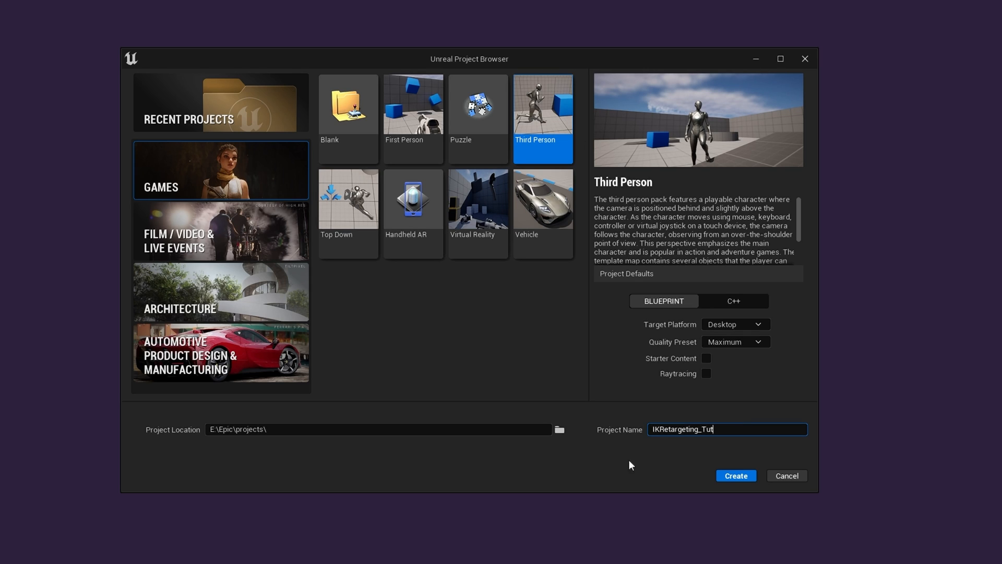
click(740, 474)
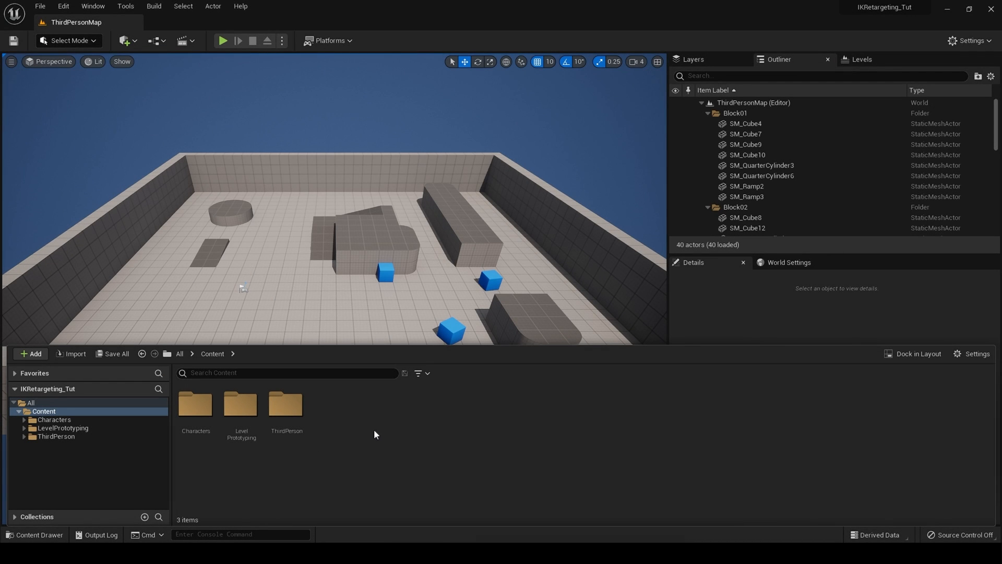
Create a folder named Mixamo in the project's Content folder
right_click(376, 432)
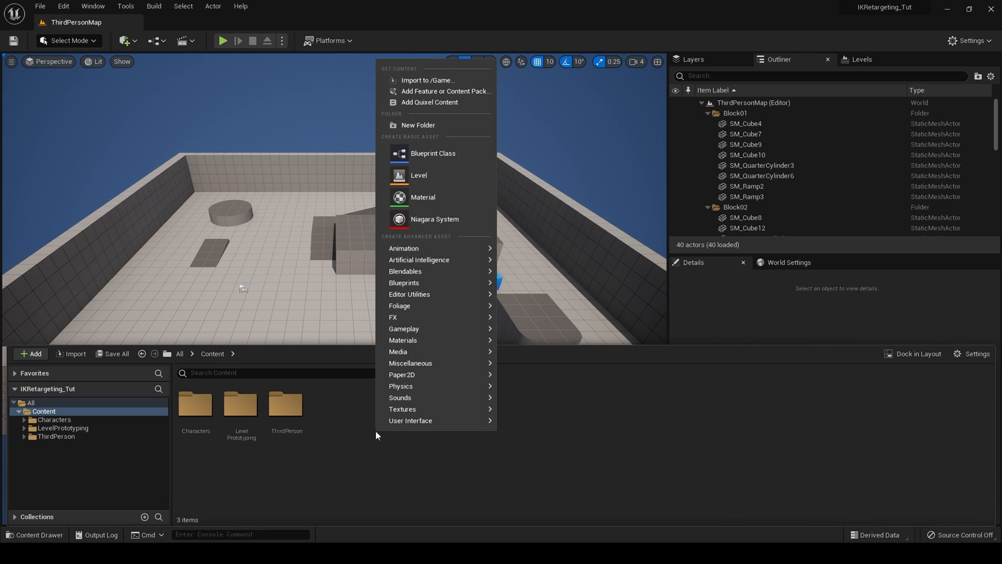
click(433, 125)
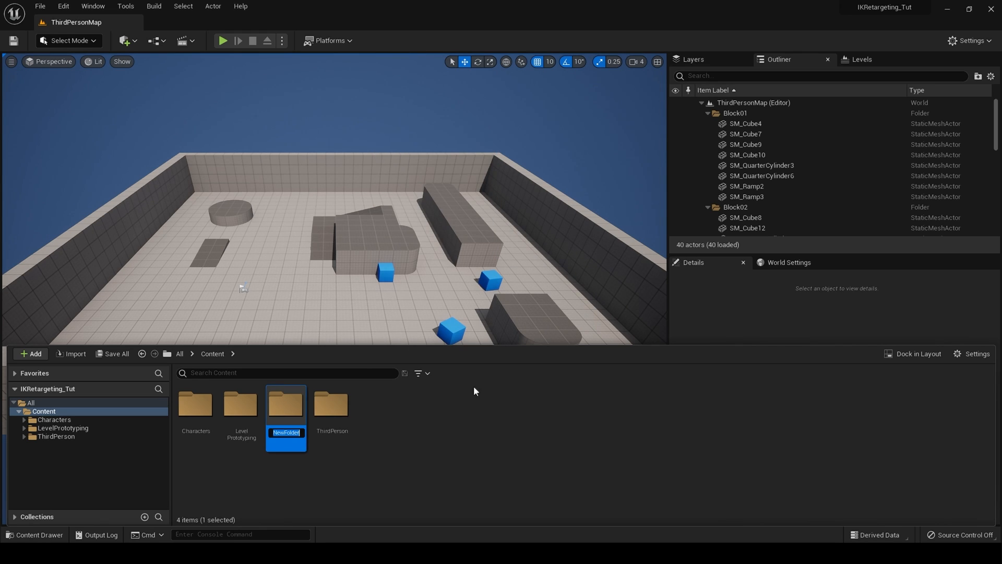
key(BackSpace)
text(Mixamo)
key(Return)
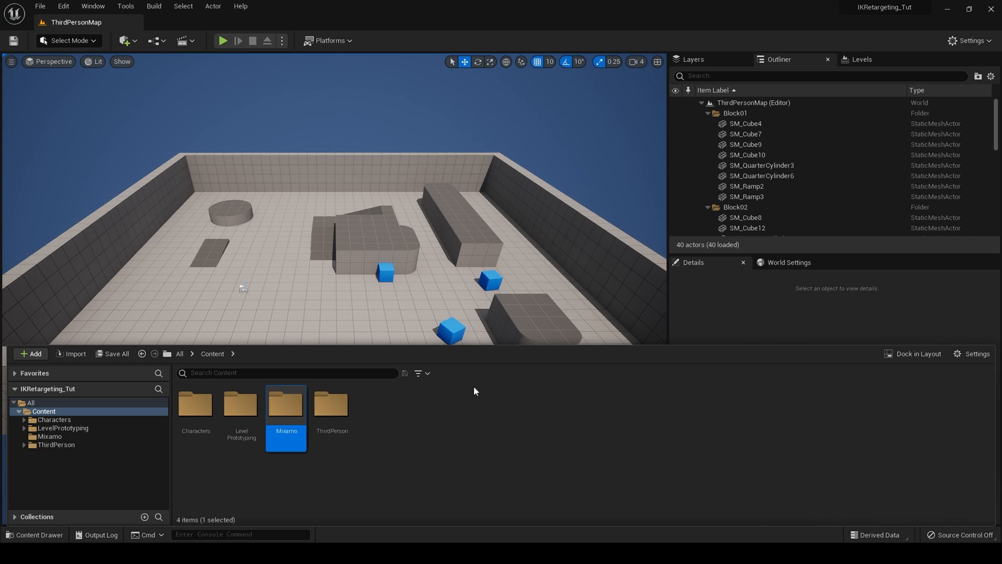
Create a folder named Materials inside the Mixamo folder
double_click(285, 415)
right_click(282, 421)
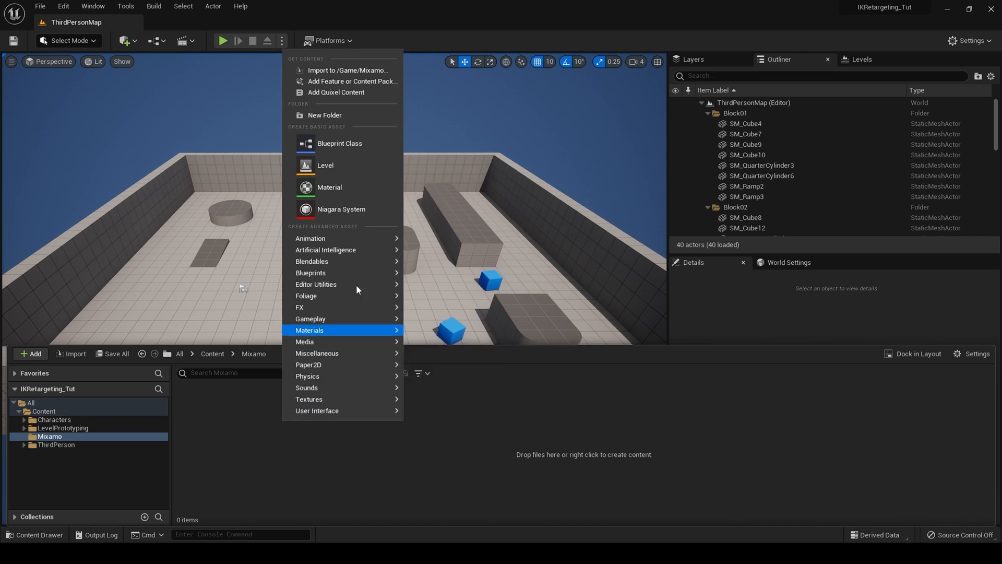
click(348, 115)
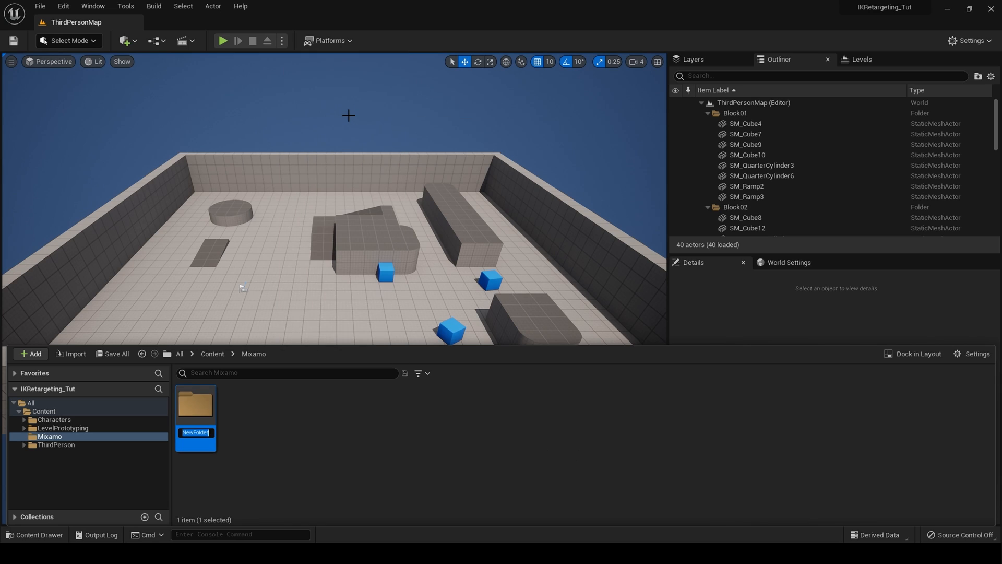
key(BackSpace)
text(Materials)
key(Return)
Open the SKM_Quinn skeletal mesh from Content/Characters/Mannequins/Meshes and inspect the character
click(212, 354)
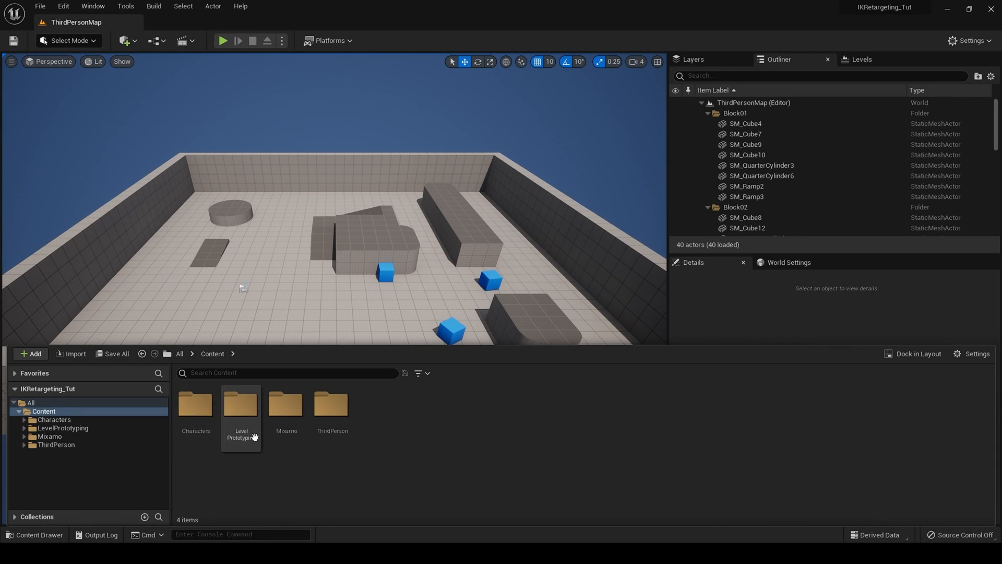
click(186, 439)
double_click(187, 438)
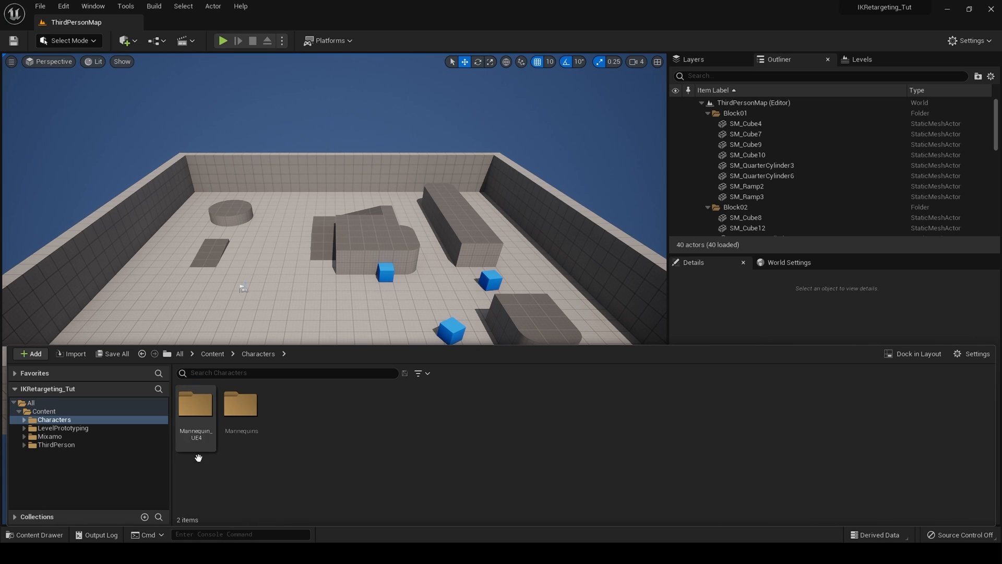
click(241, 433)
double_click(244, 436)
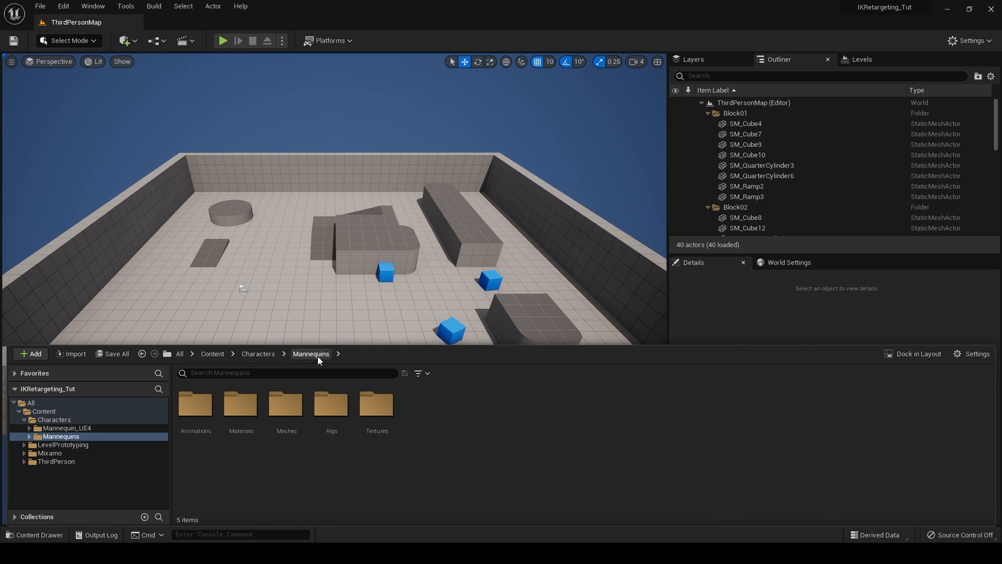
double_click(280, 431)
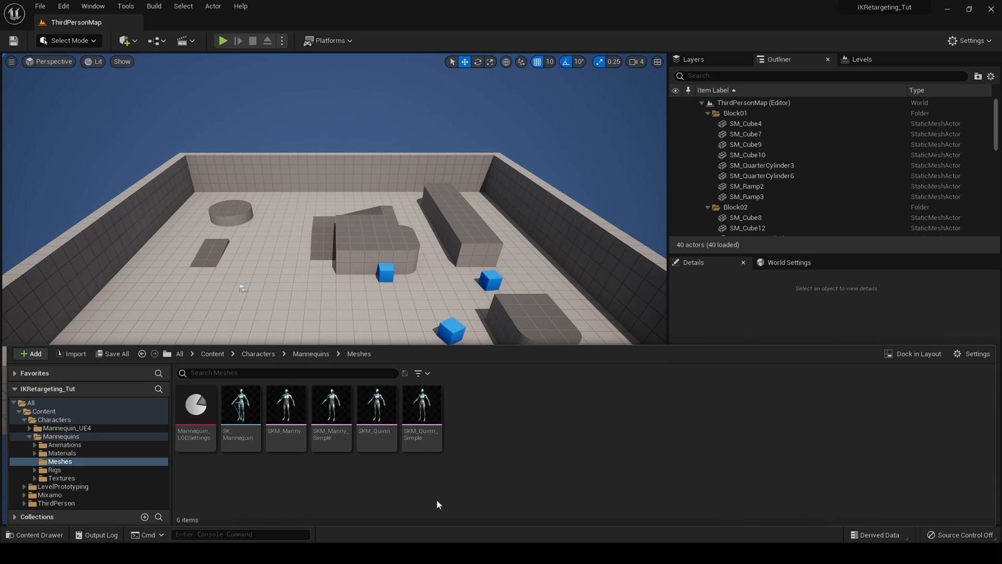
mouse_move(382, 402)
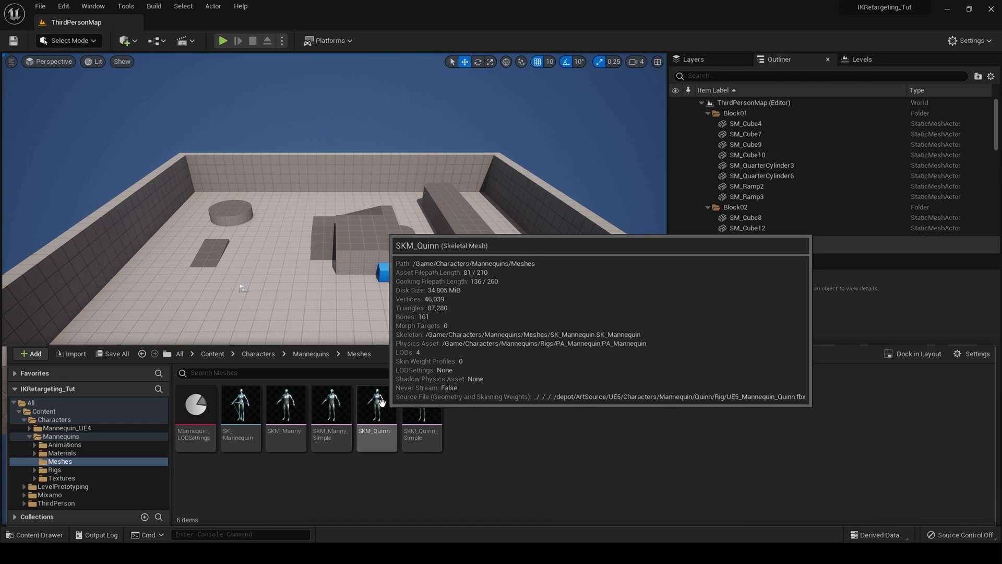
click(381, 402)
double_click(381, 402)
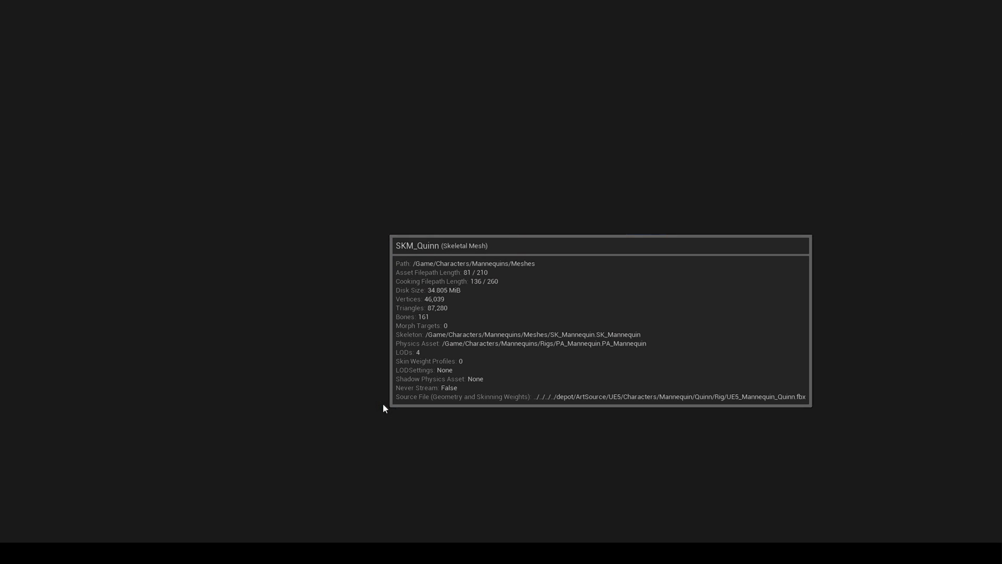
drag(588, 313, 608, 324)
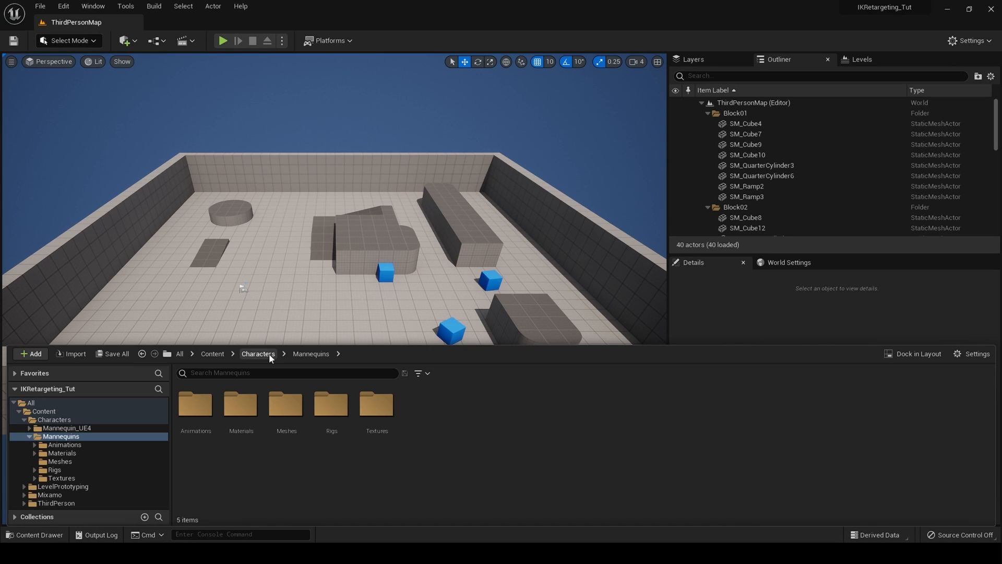
Open the IK_Mannequin rig from the Mannequins Rigs folder and examine its retargeting chains, from Spine to Head
double_click(332, 429)
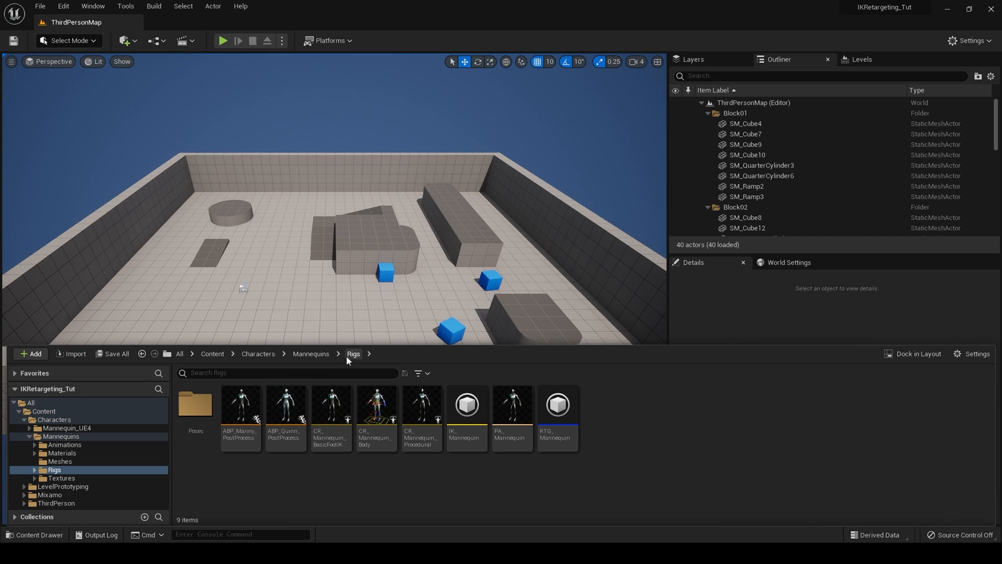
double_click(466, 423)
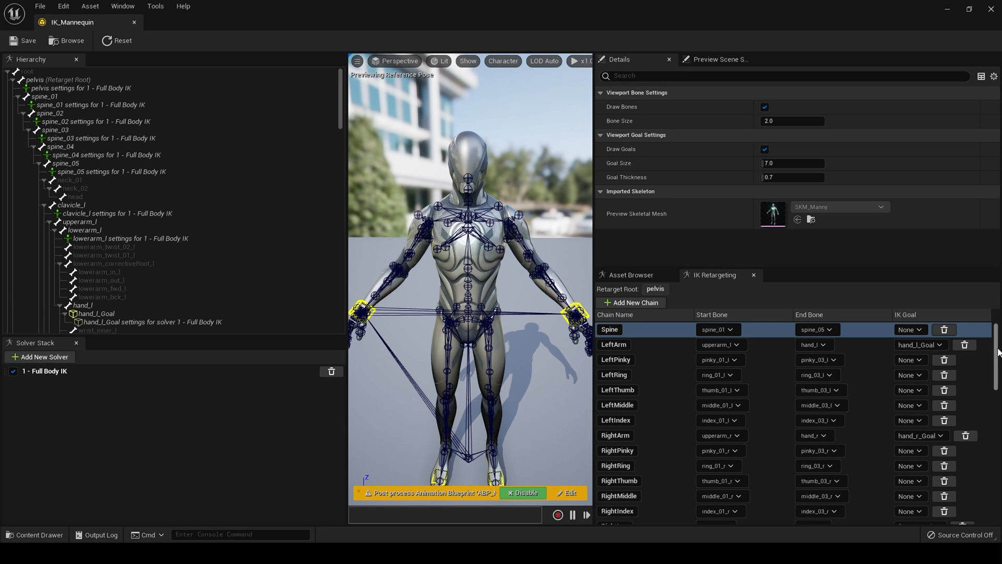
mouse_move(997, 352)
mouse_down()
mouse_move(998, 341)
mouse_move(987, 489)
mouse_move(994, 344)
mouse_up()
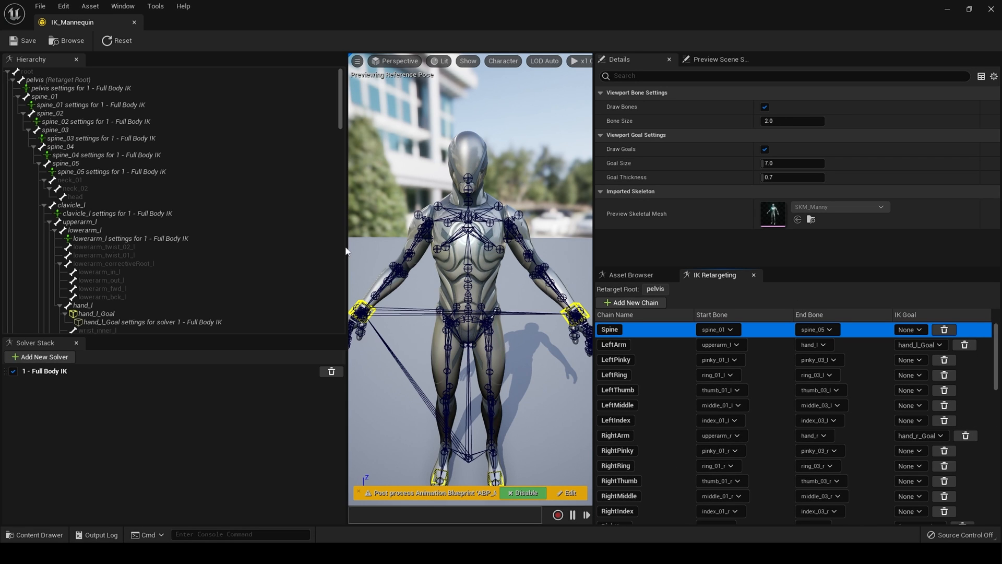
drag(346, 249, 288, 254)
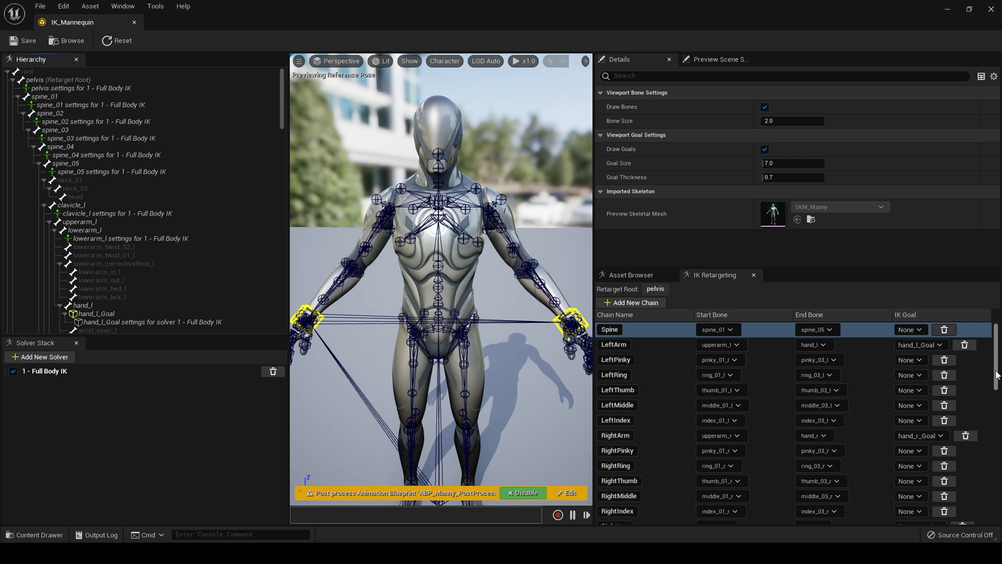
scroll(981, 397, down, 10)
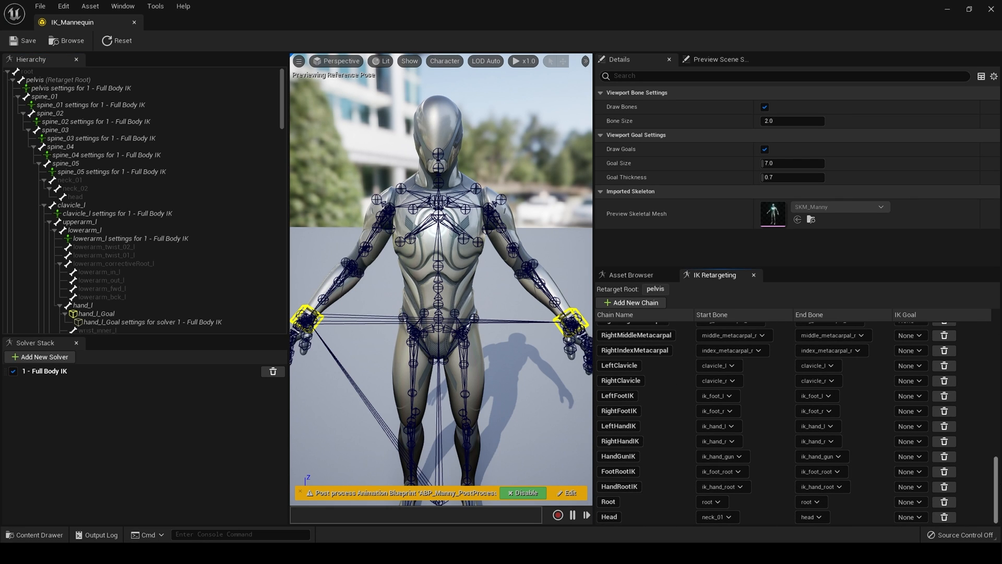
click(152, 373)
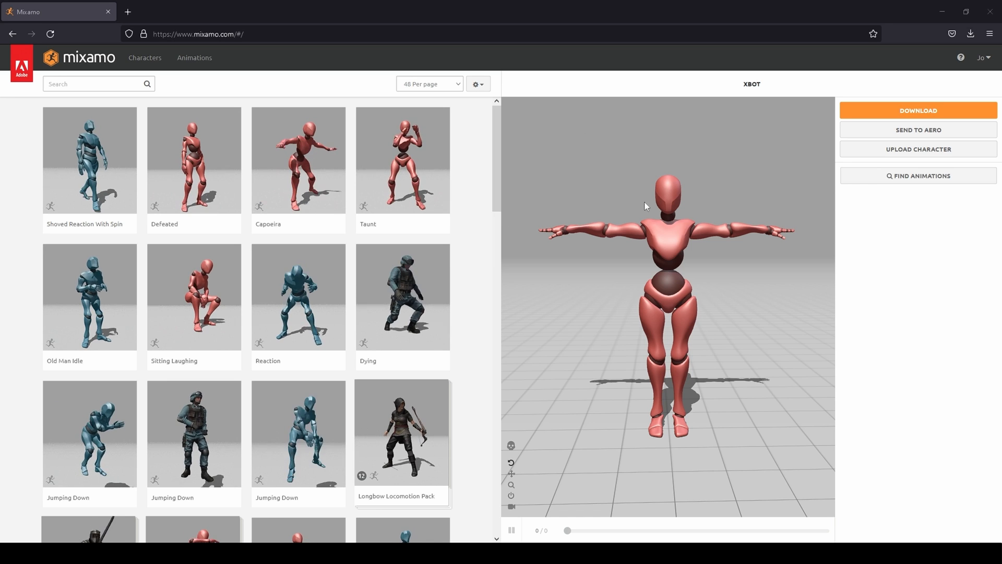
Switch to the Mixamo website and download the XBot character as FBX Binary in T-pose
drag(748, 168, 722, 292)
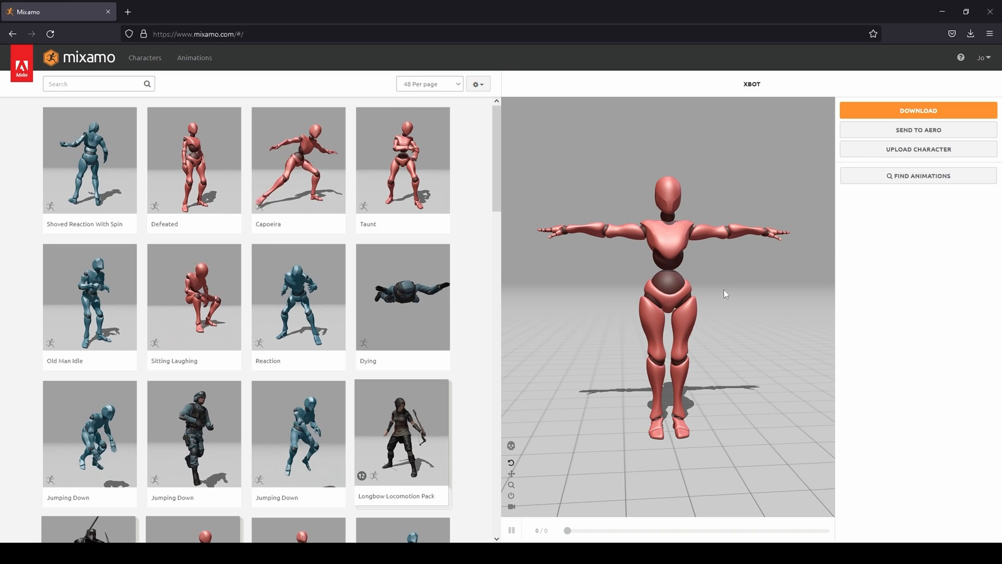
click(906, 111)
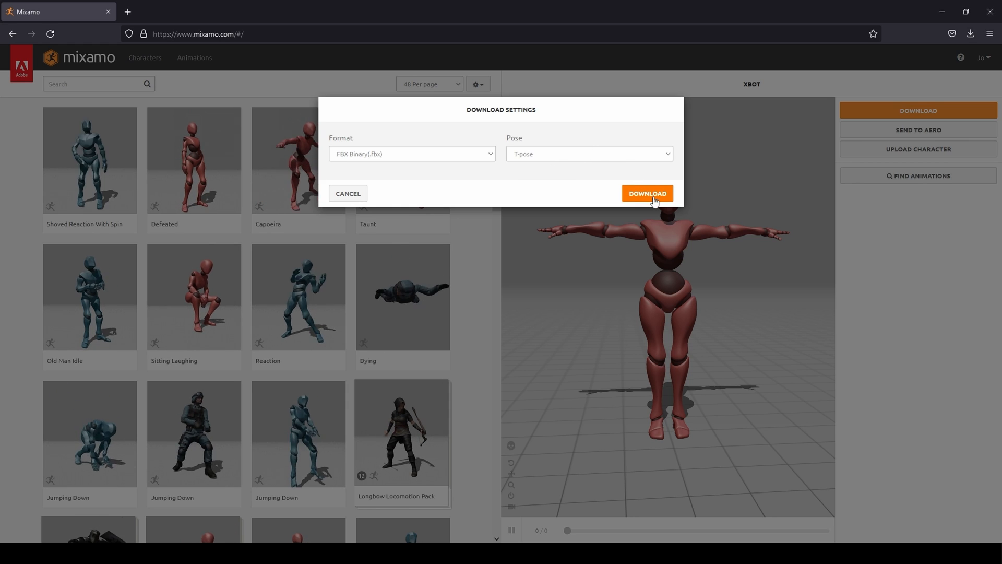
click(637, 155)
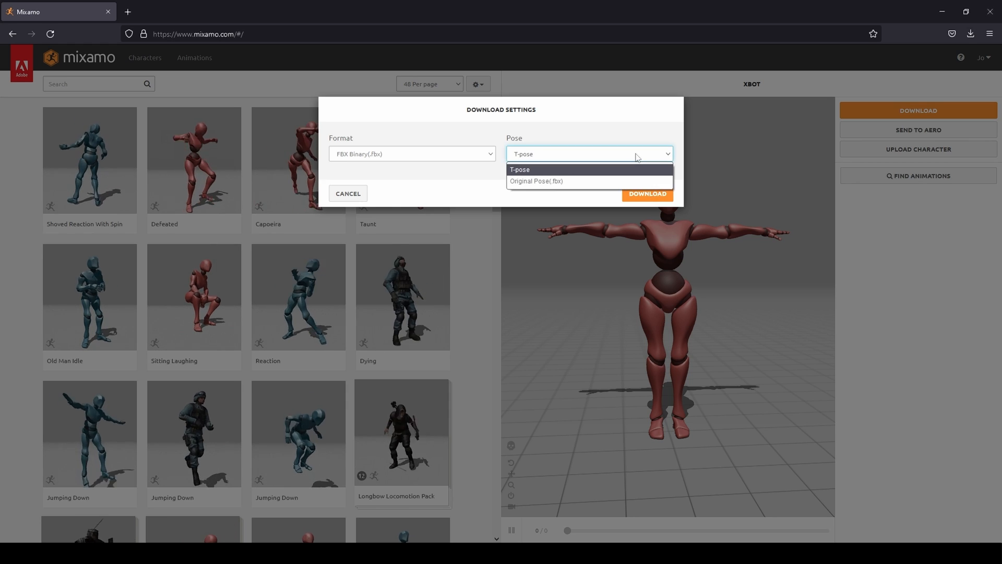
click(636, 156)
click(637, 156)
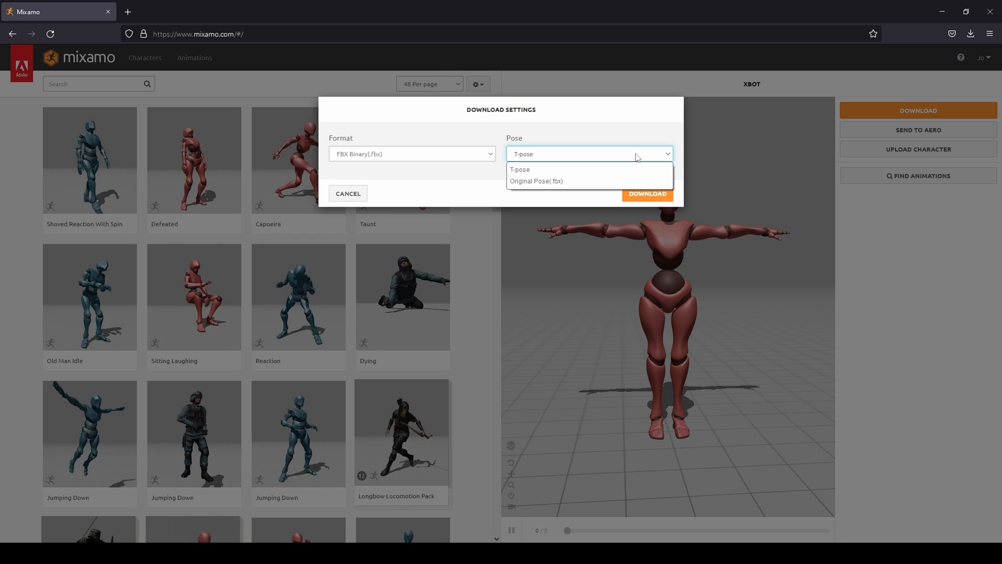
click(637, 155)
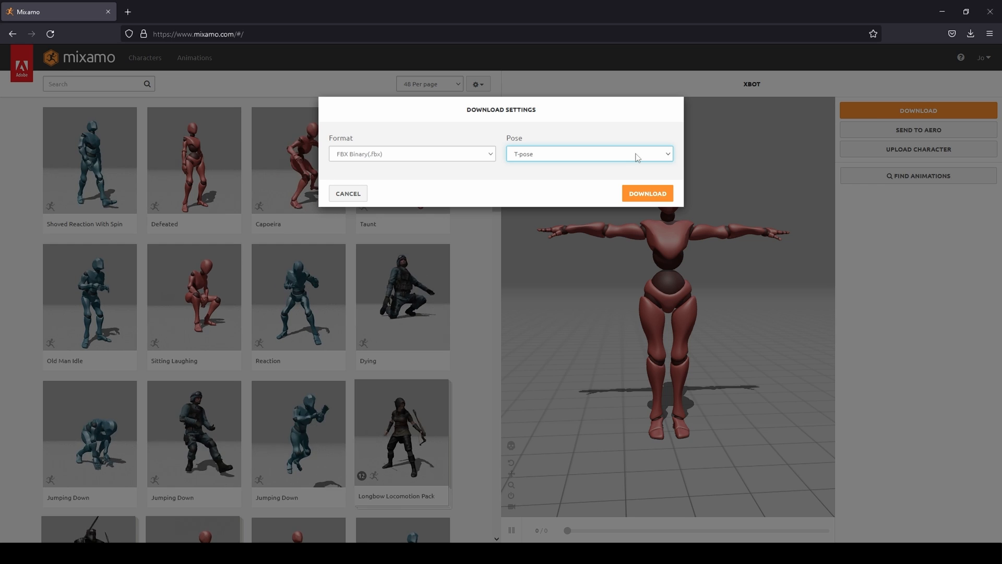
click(648, 195)
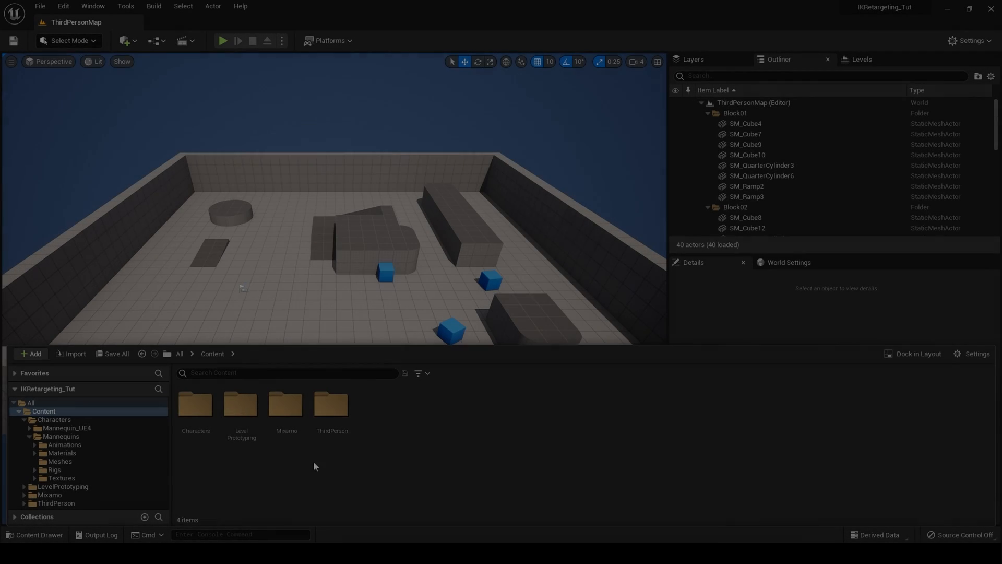
Switch back to Unreal Editor and choose xbot.fbx from Downloads for import into the Mixamo folder
click(282, 432)
double_click(282, 432)
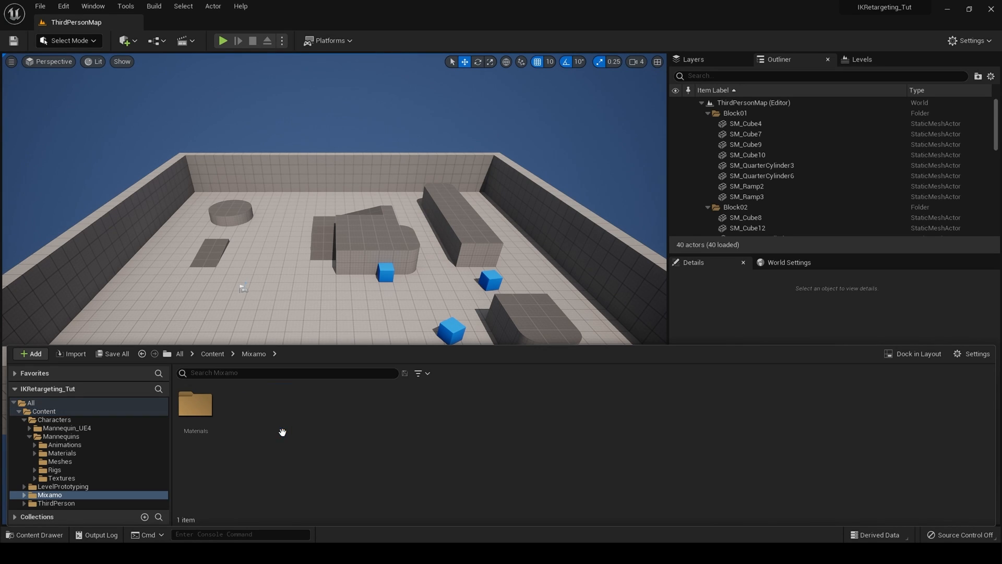
right_click(287, 416)
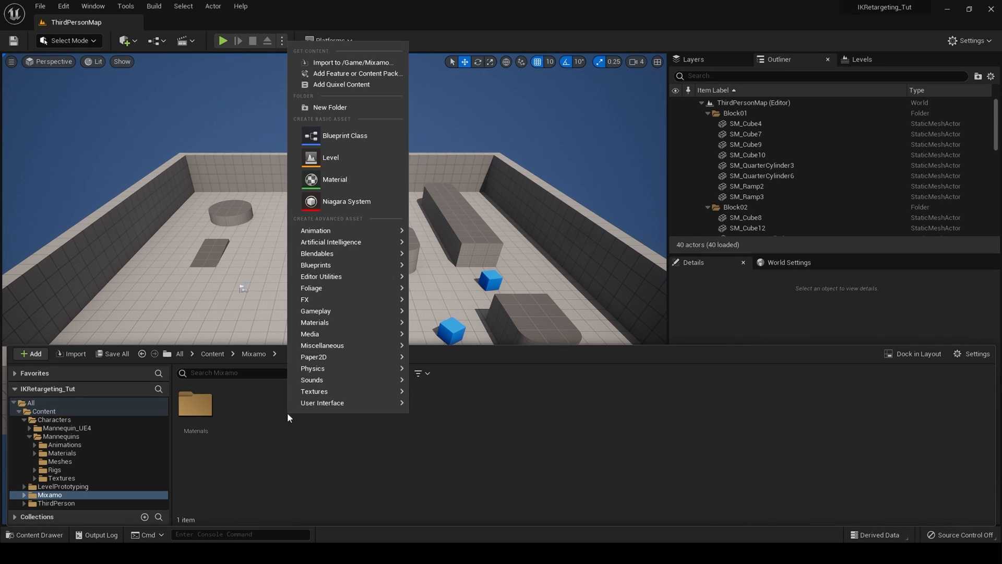
click(363, 63)
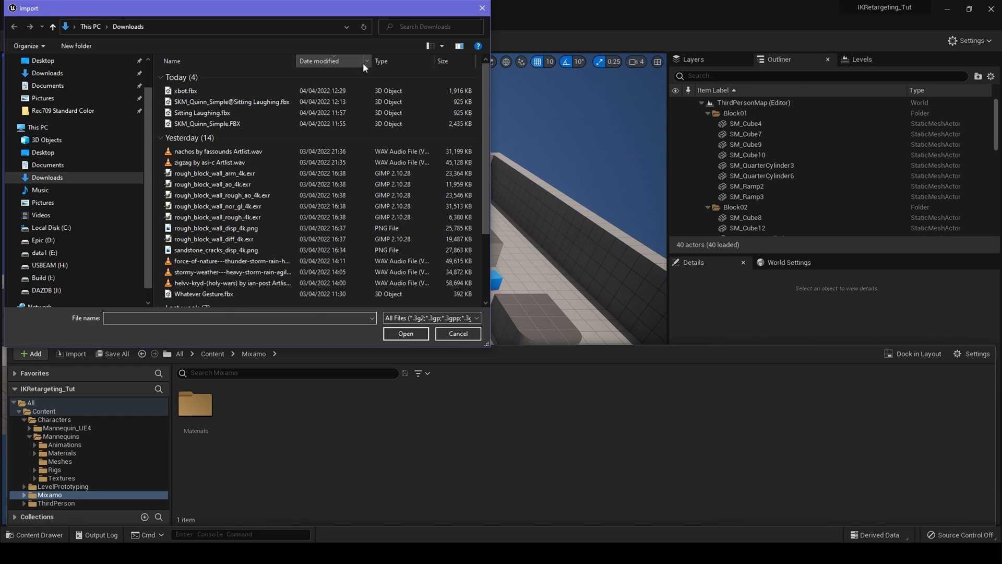
click(201, 91)
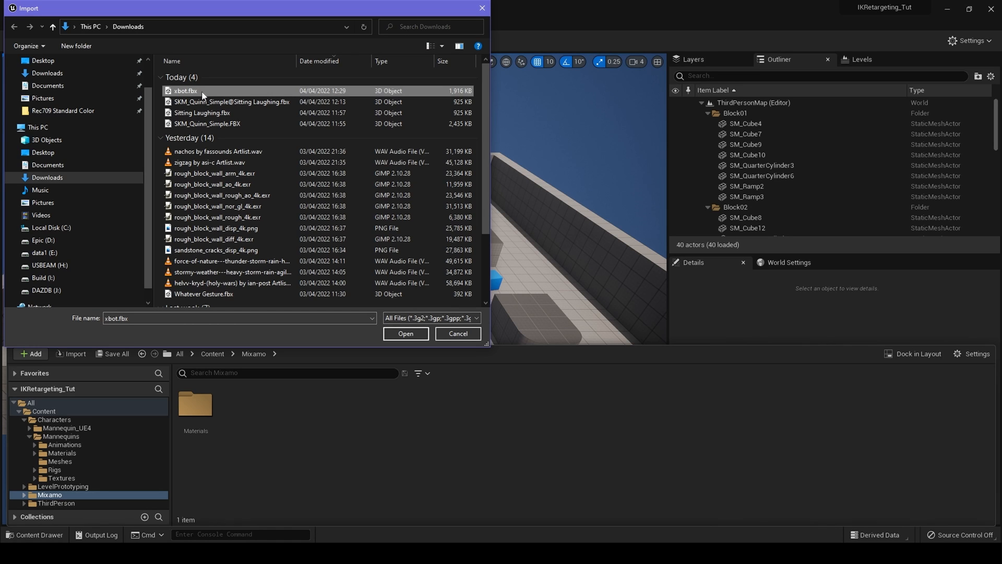
click(407, 334)
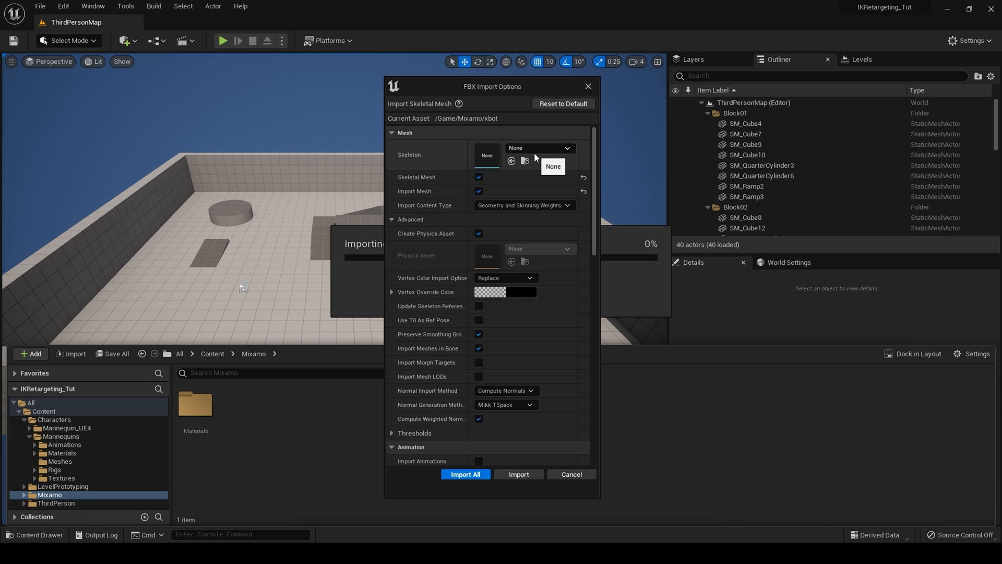
Enable Use T0 As Ref Pose in the FBX import options and import the xbot skeletal mesh
drag(593, 225, 593, 253)
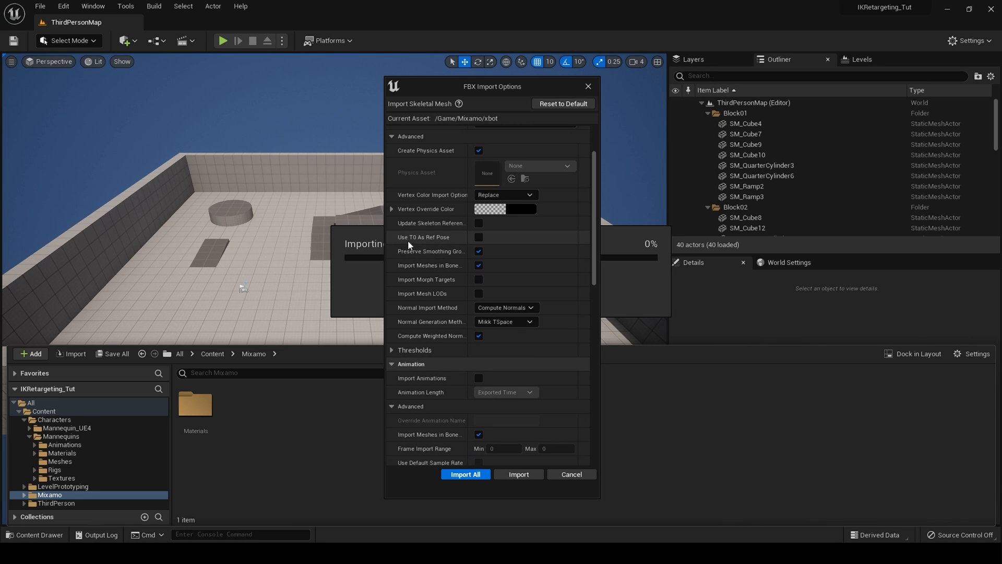
click(479, 237)
drag(593, 269, 594, 287)
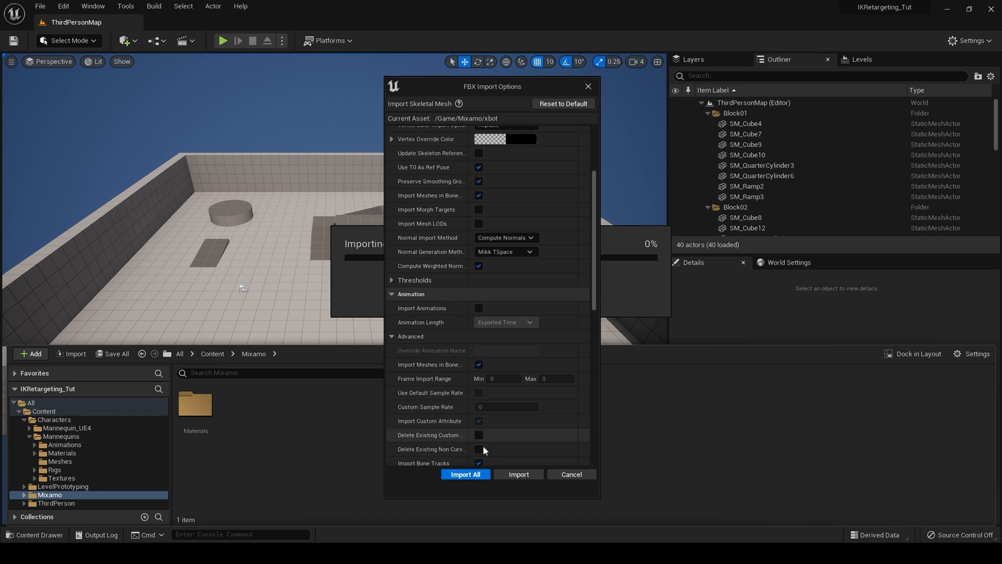
click(501, 474)
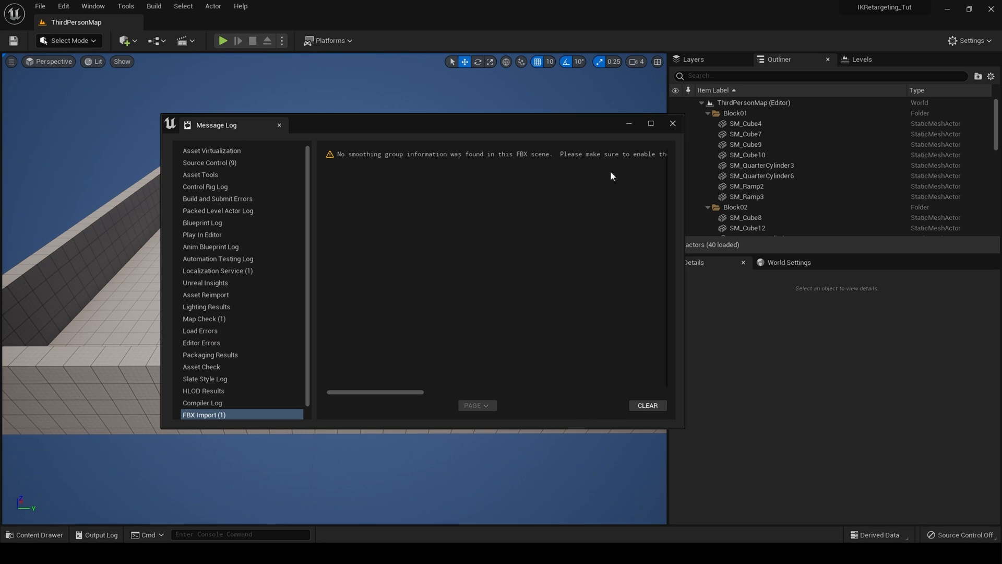
Dismiss the import message log and rename the imported xbot skeletal mesh as Mixamo
click(673, 123)
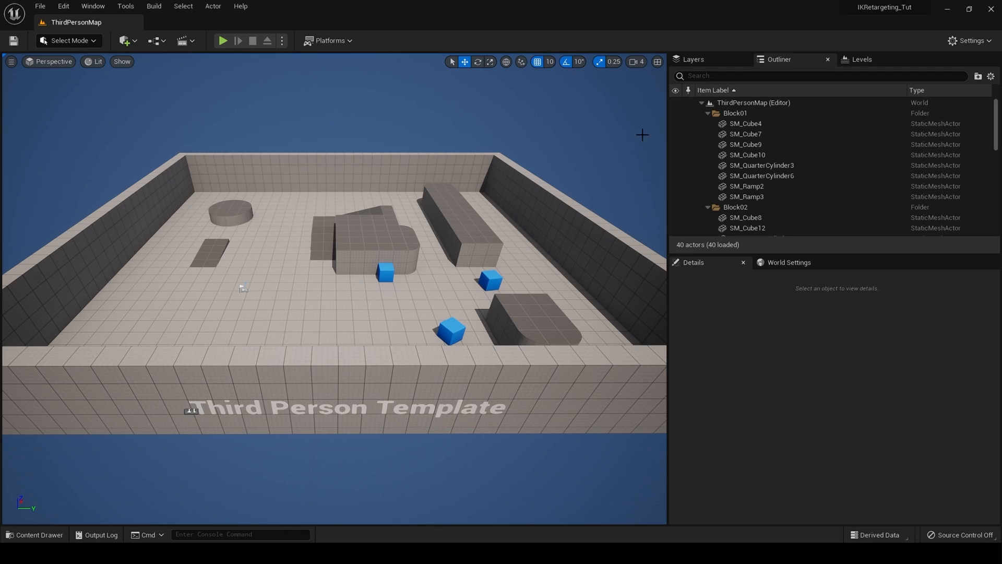
click(34, 534)
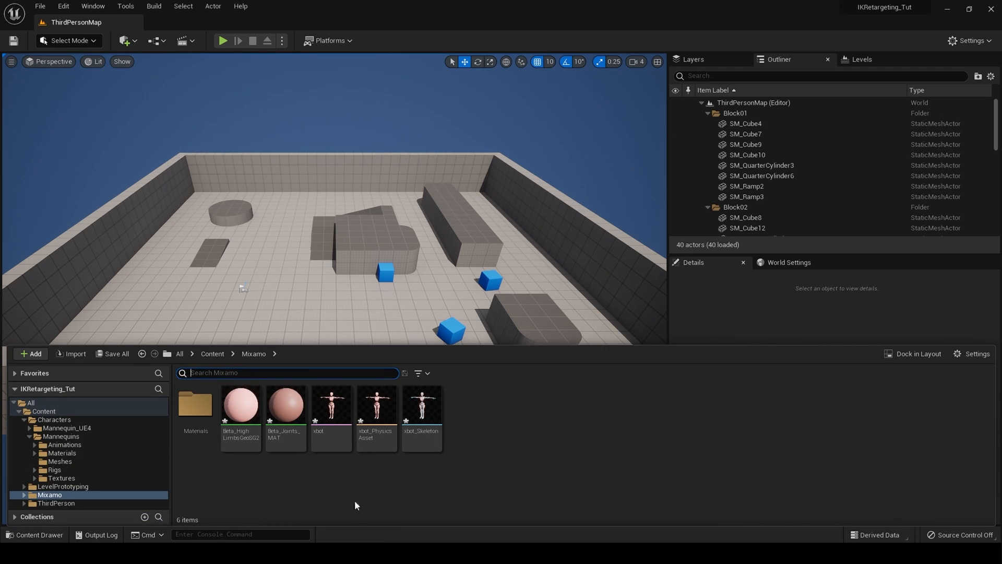
click(331, 442)
right_click(330, 441)
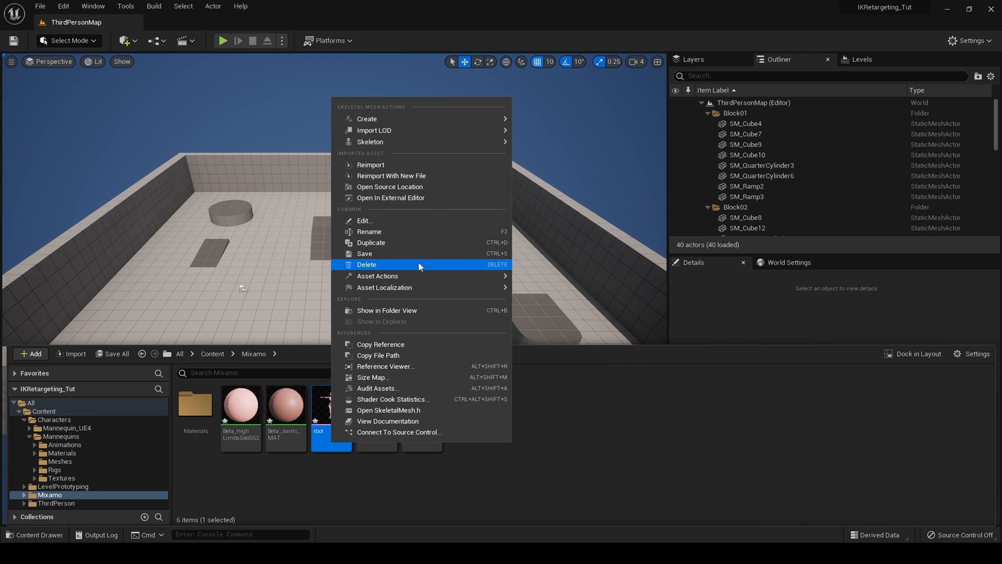
click(417, 236)
key(BackSpace)
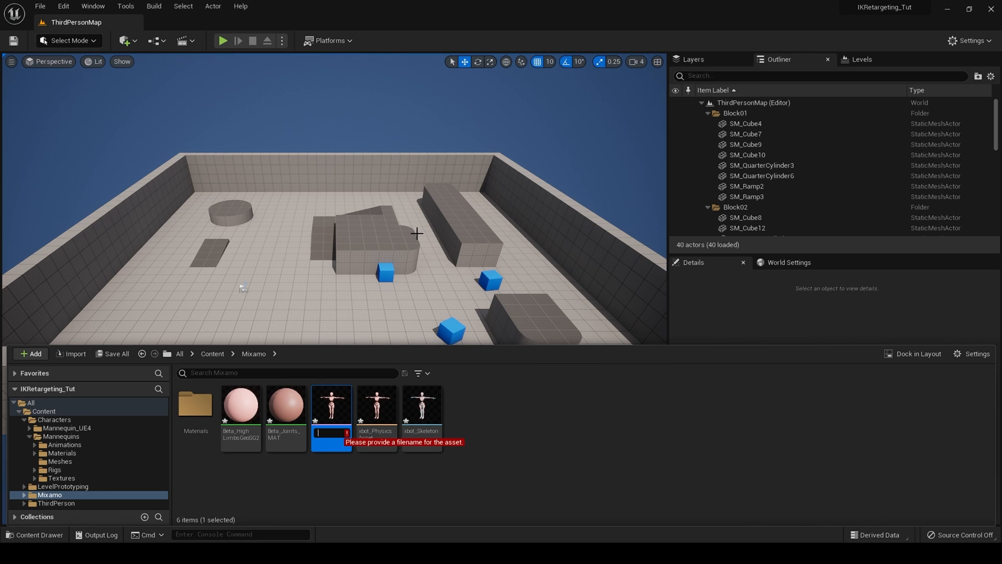
text(Mi)
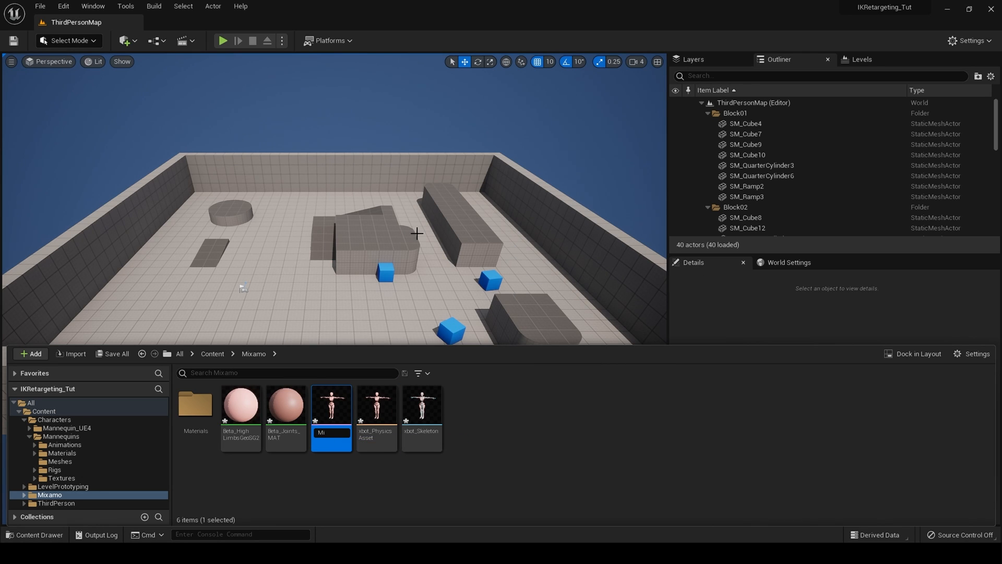
text(xamo)
key(Return)
Rename the xbot skeleton asset as Mixamo_skeleton
right_click(432, 413)
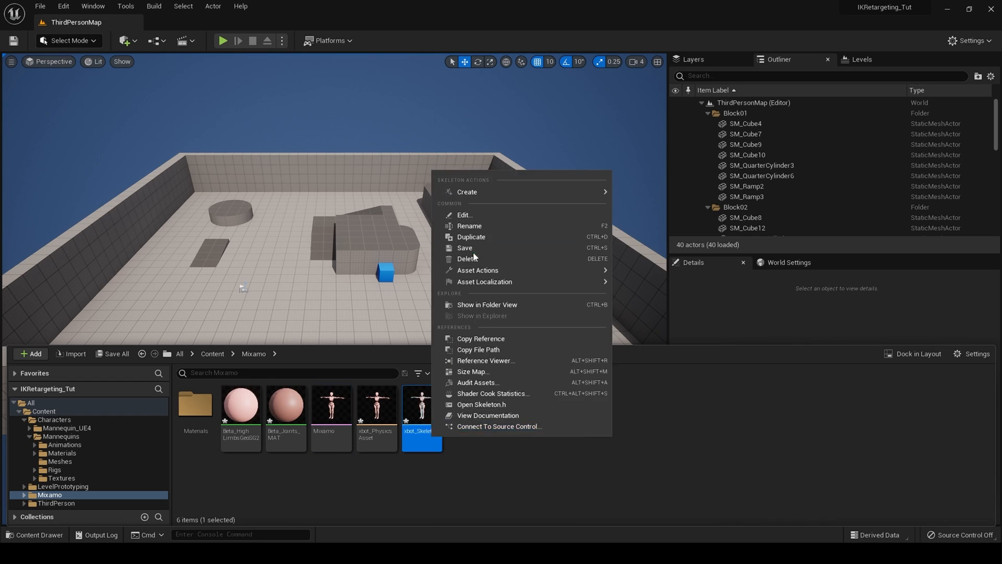
click(485, 225)
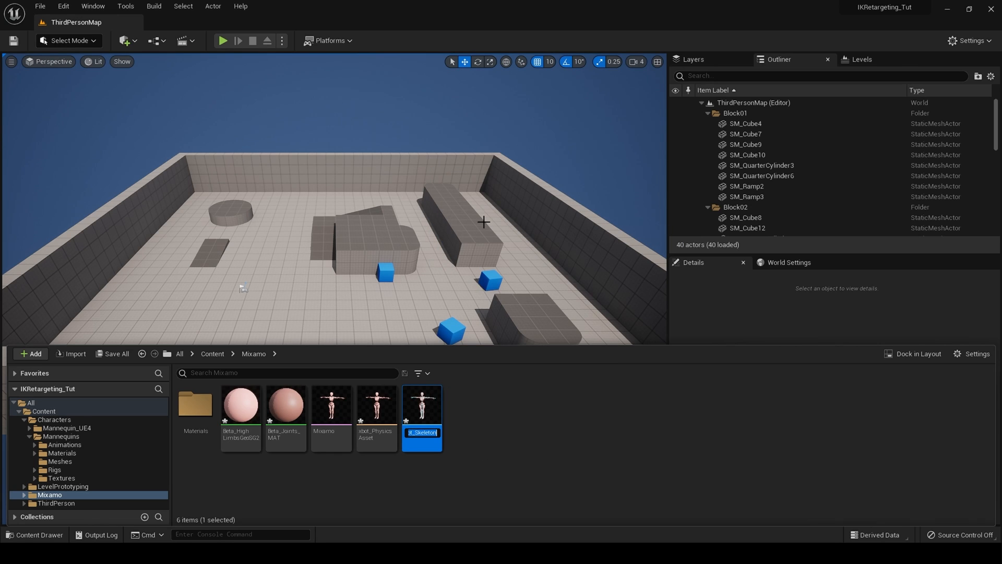
key(BackSpace)
text(Mixamo)
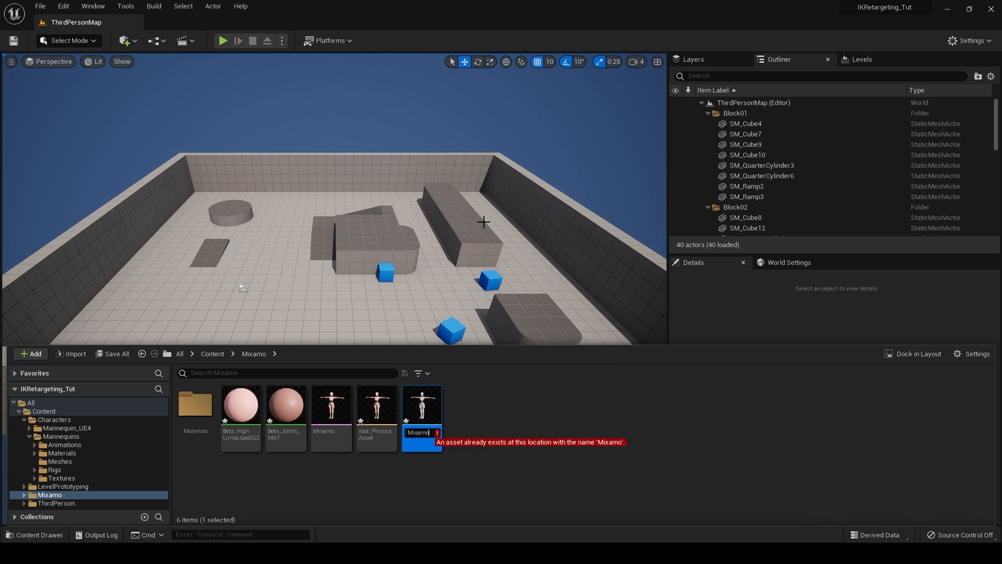
text(_ske)
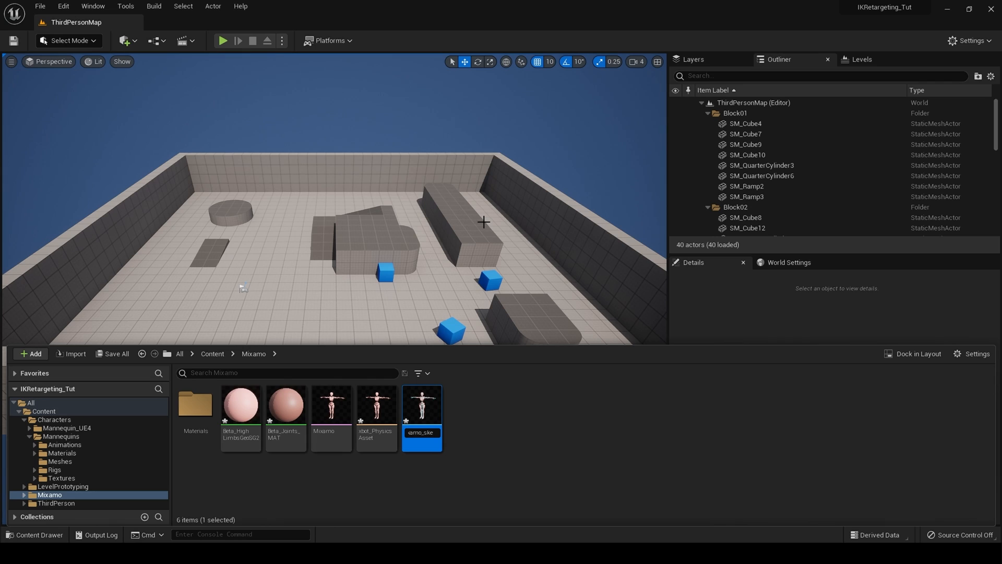
text(leton)
key(Return)
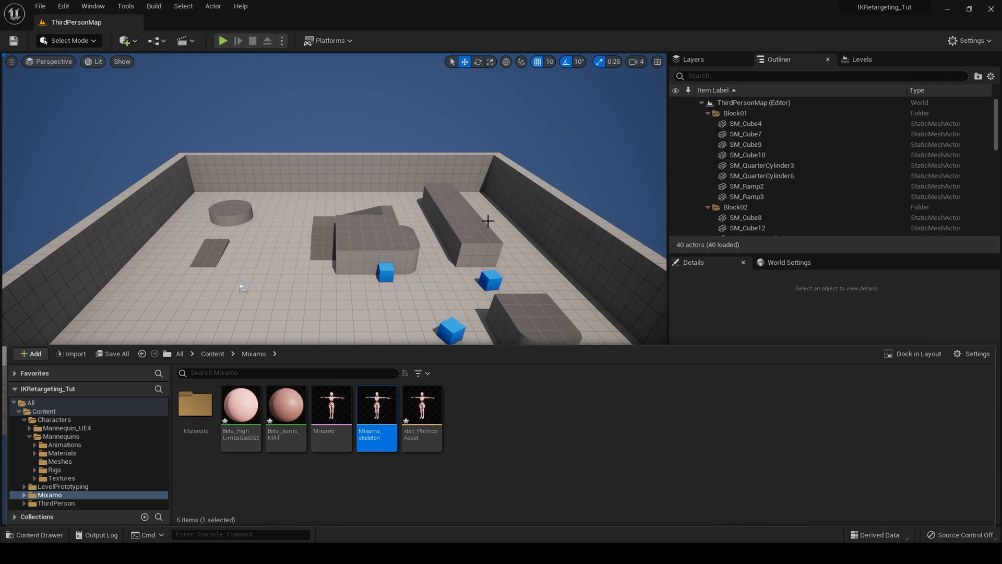
Move the Beta_Joints_MAT and Beta_HighLimbsGeoSG2 materials into the Materials folder inside Mixamo
click(428, 443)
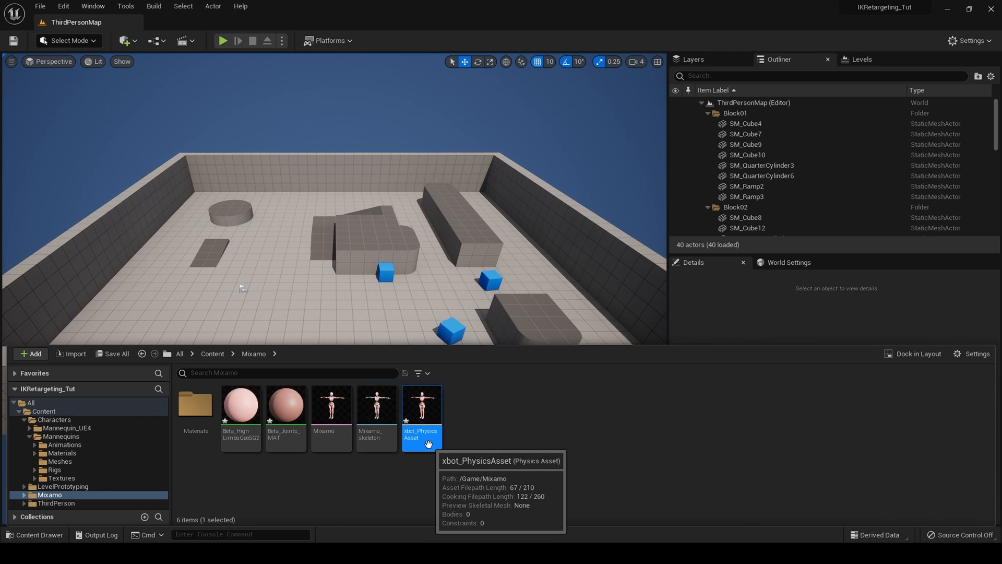
click(286, 418)
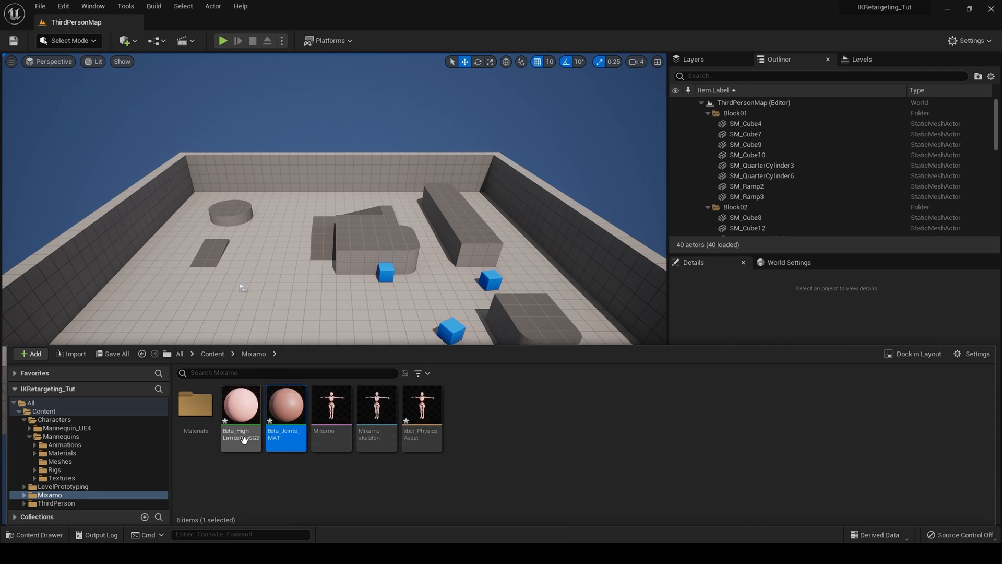
ctrl+click(238, 416)
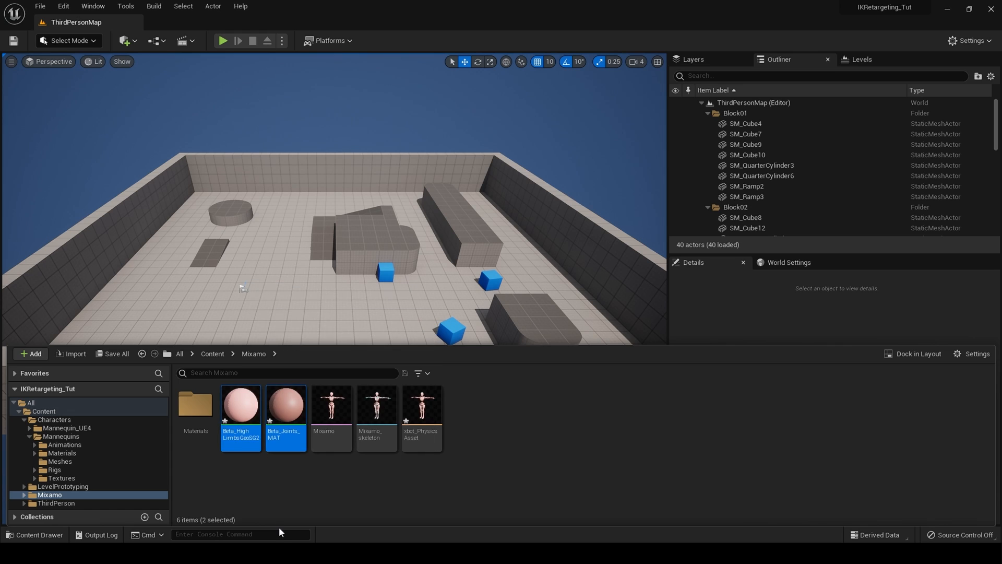
drag(240, 418, 189, 433)
click(211, 456)
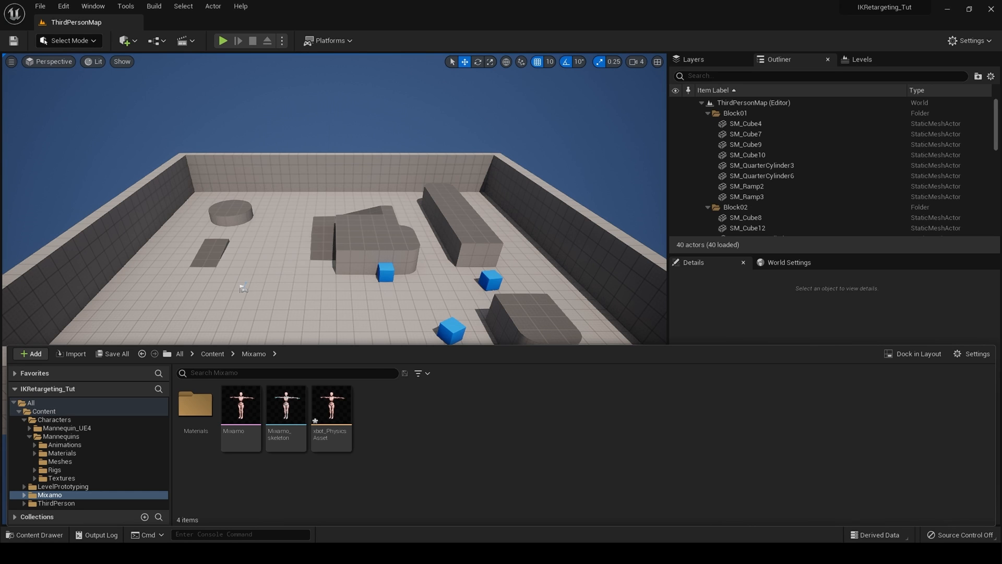
Open the Mixamo skeletal mesh and inspect the character in its preview
click(246, 417)
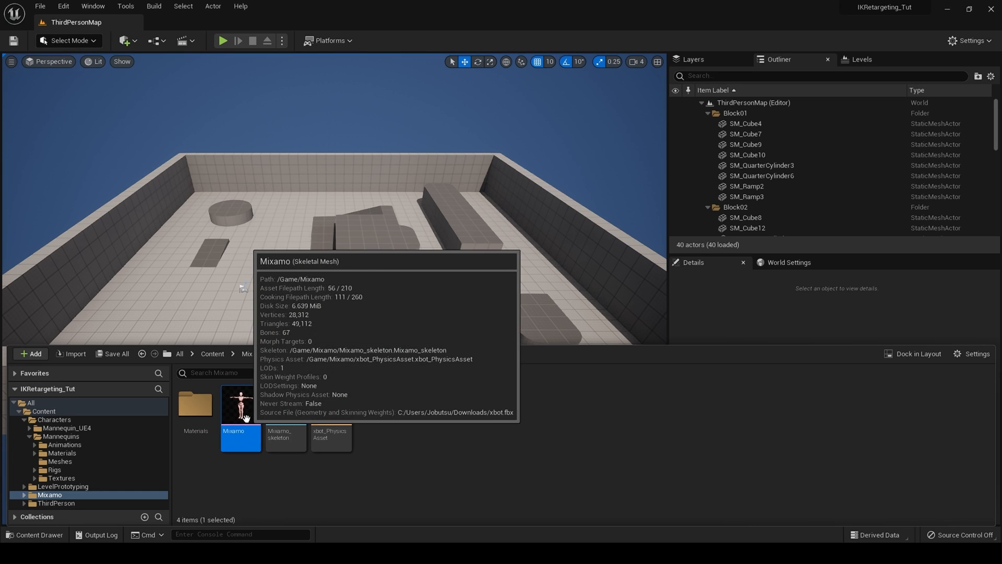
double_click(246, 418)
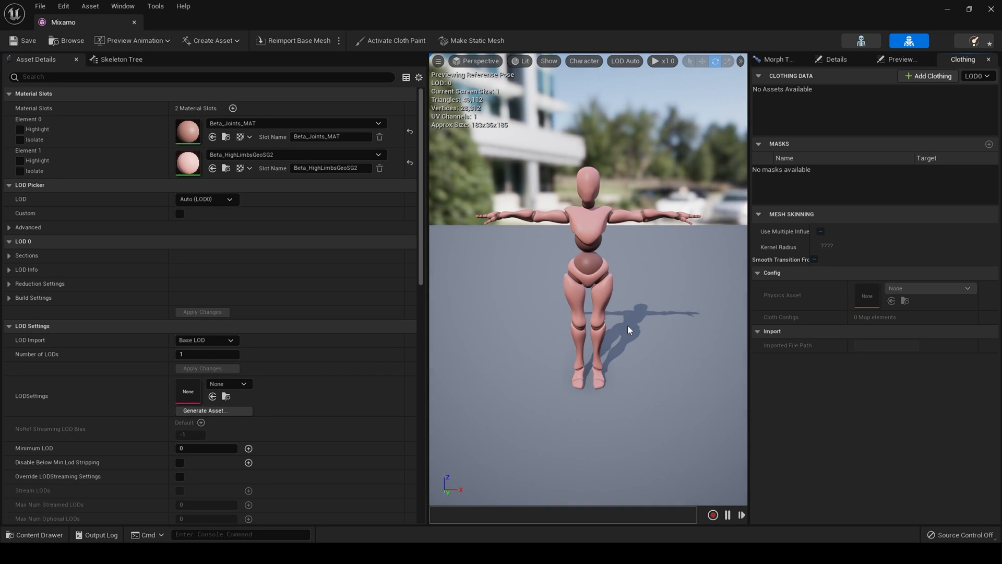
mouse_move(639, 326)
mouse_down()
mouse_move(585, 326)
mouse_move(645, 324)
mouse_move(643, 279)
mouse_move(644, 330)
mouse_up()
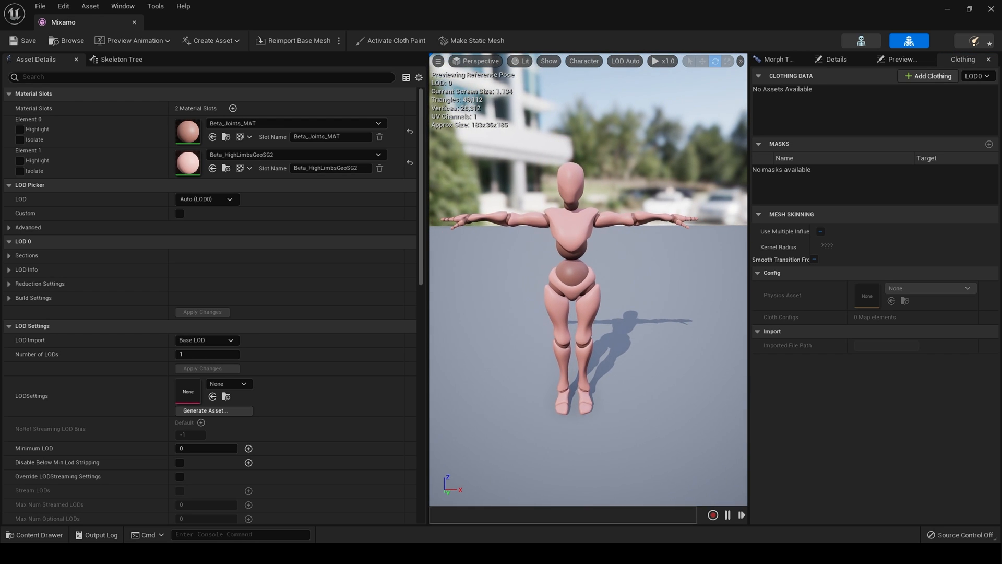
Switch to the mesh's skeleton, show the retargeting options in its skeleton tree, and close the skeleton editor
click(862, 44)
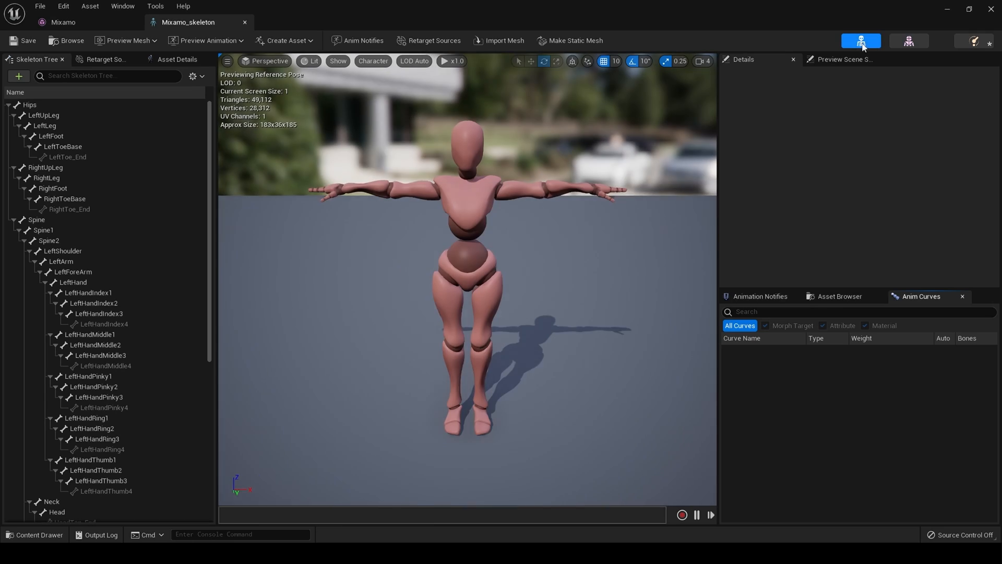
click(199, 79)
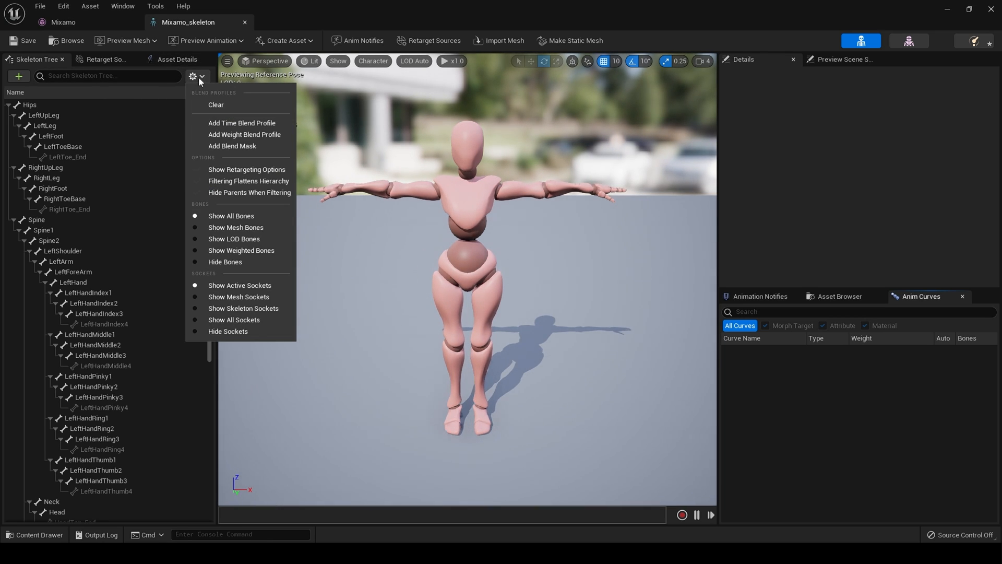
click(221, 168)
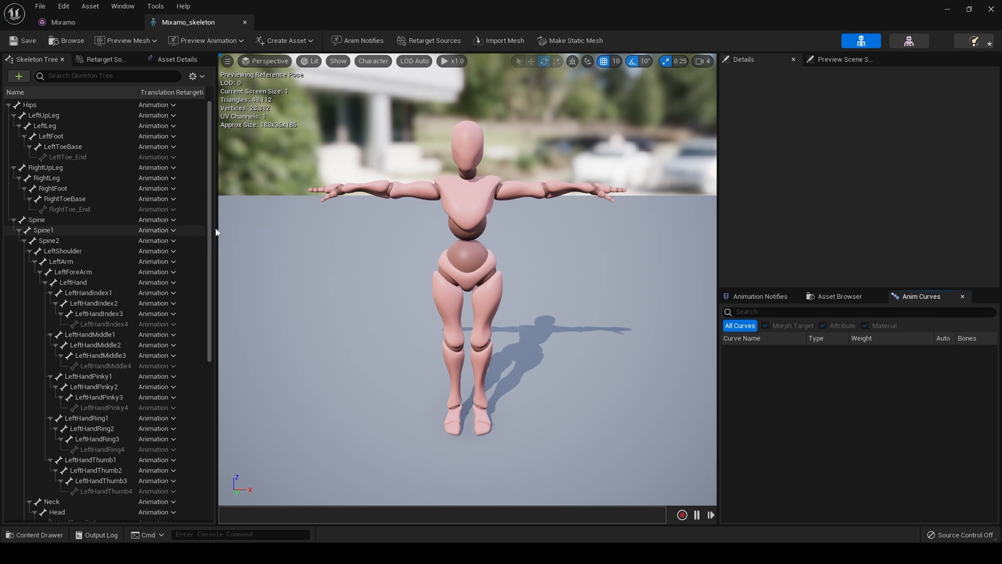
mouse_move(209, 232)
mouse_down()
mouse_move(213, 392)
mouse_move(210, 233)
mouse_up()
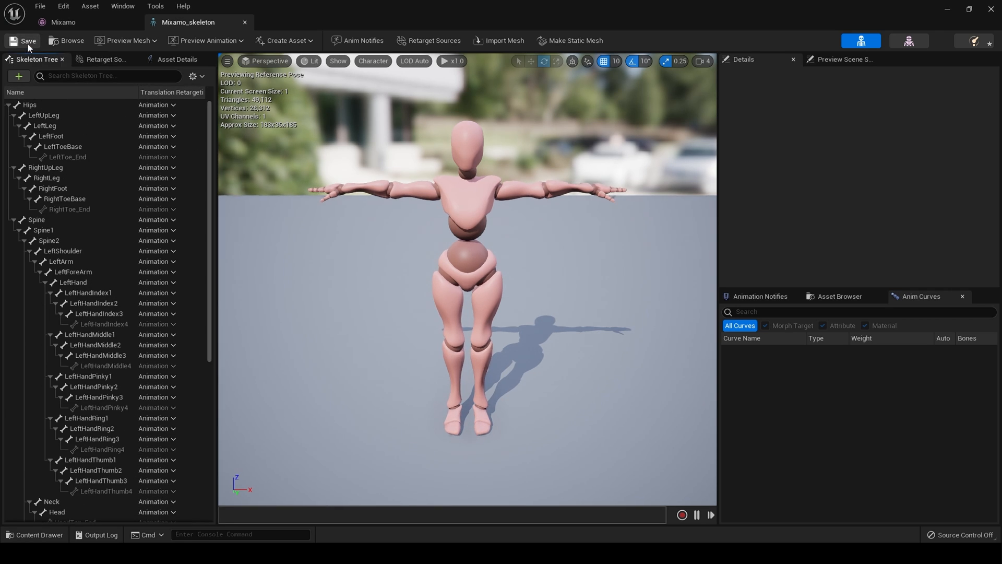
click(245, 22)
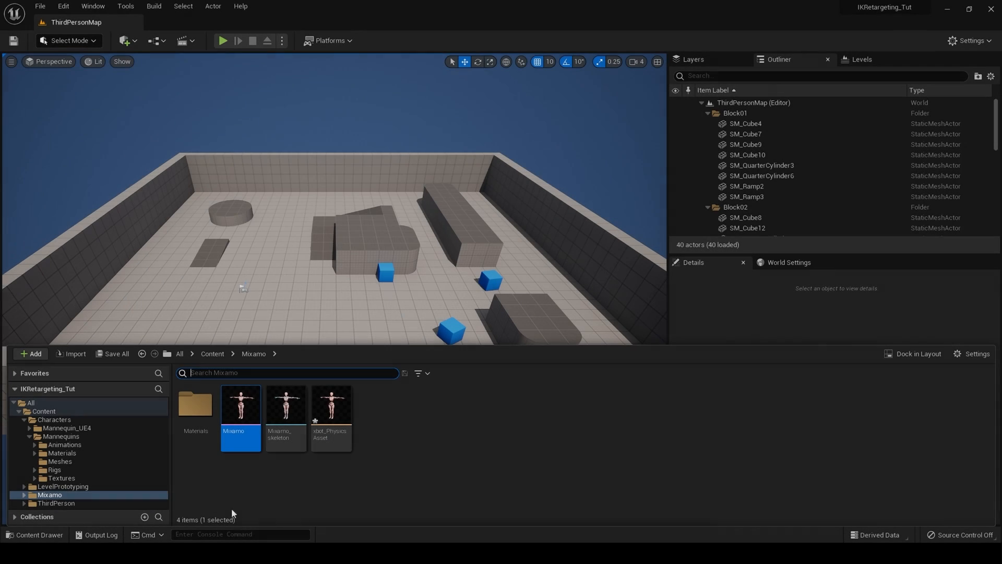
Create a folder named Rigs inside the Mixamo folder
right_click(420, 421)
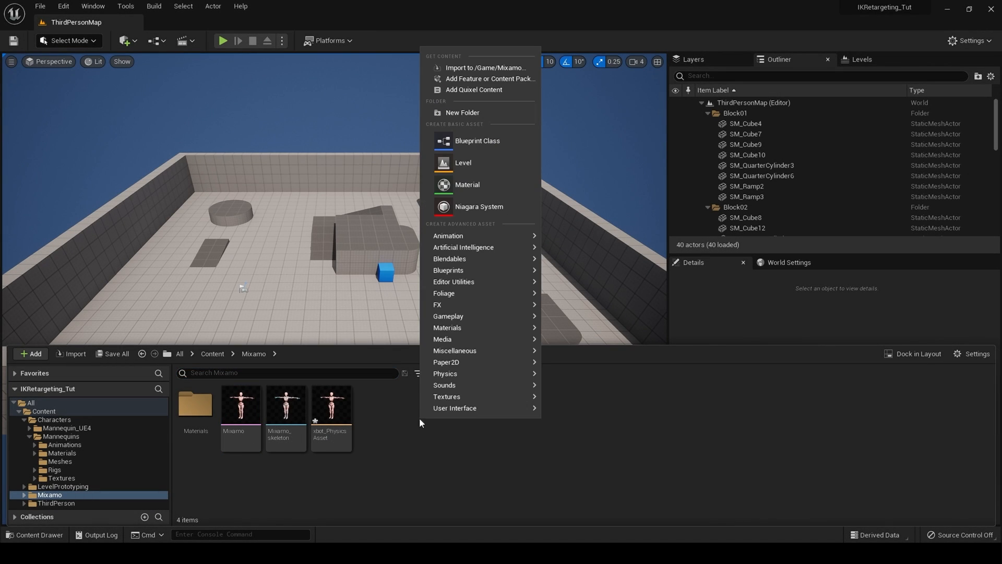
click(481, 111)
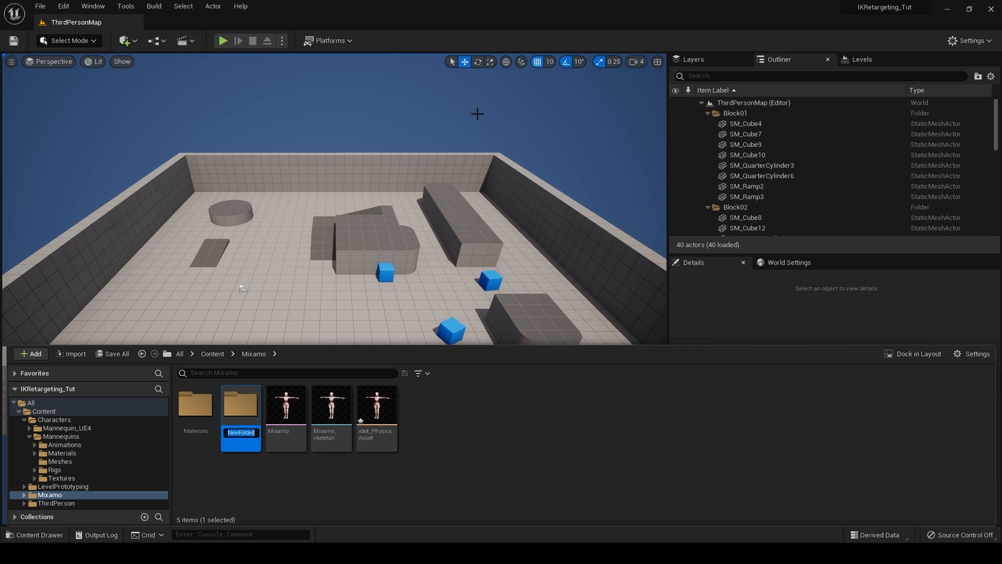
key(Delete)
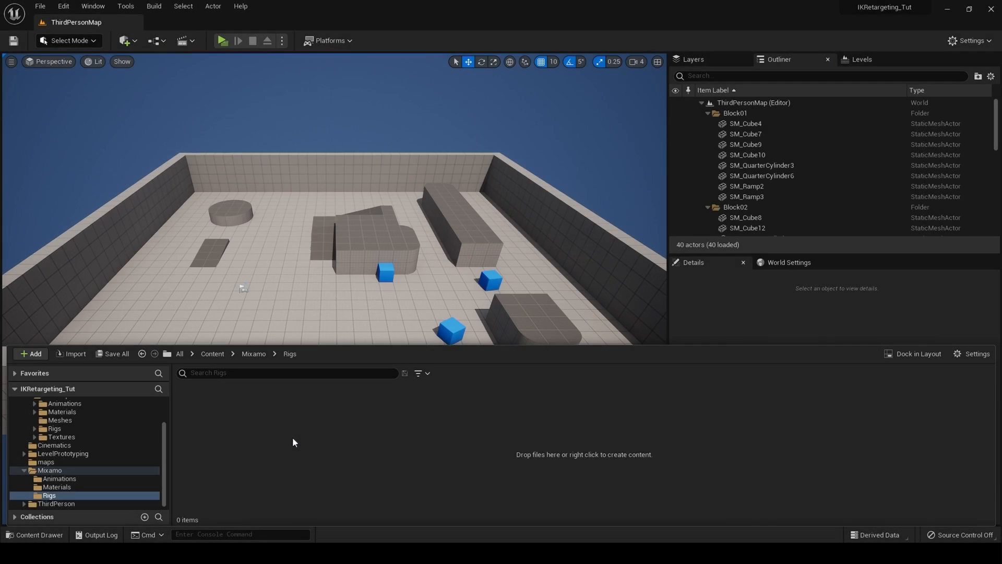
Create an IK Rig from the Mixamo skeletal mesh, name it Mixamo_Rig, and open it
right_click(247, 408)
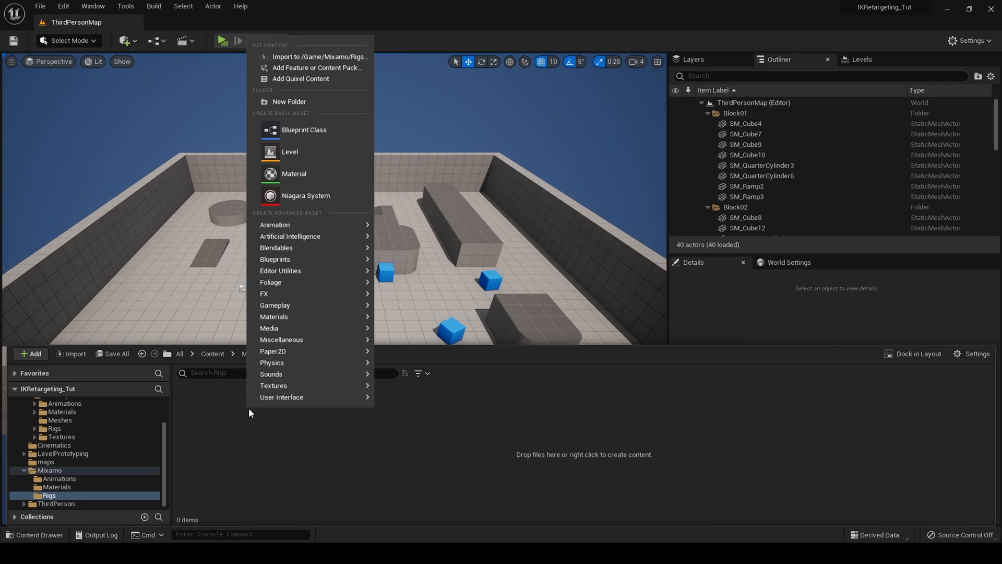
mouse_move(339, 223)
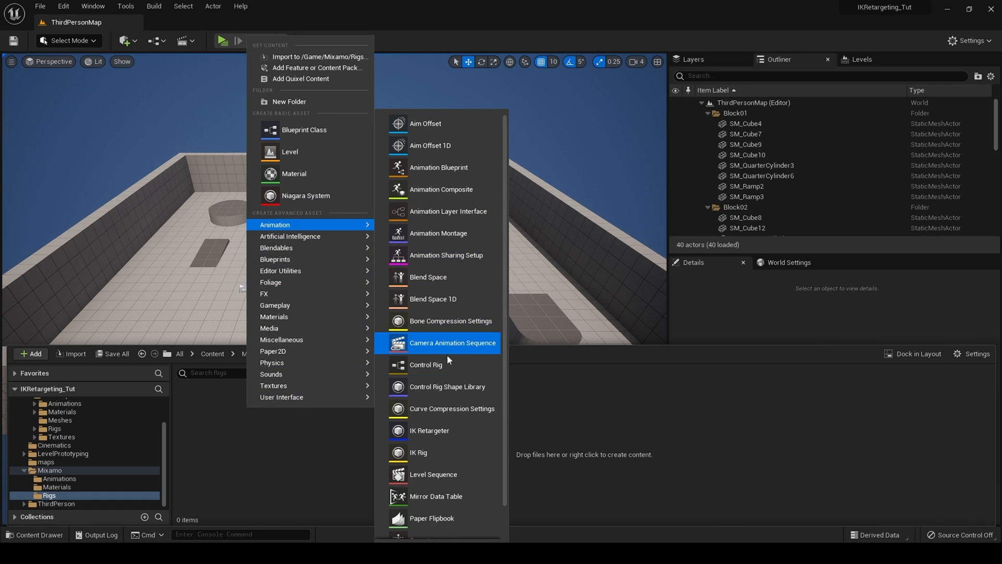
click(444, 456)
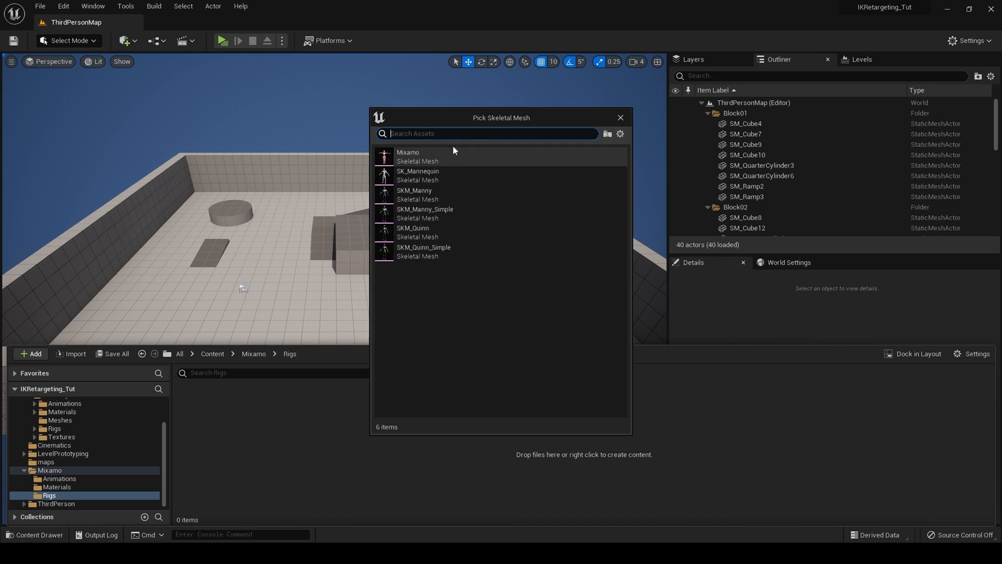
click(415, 157)
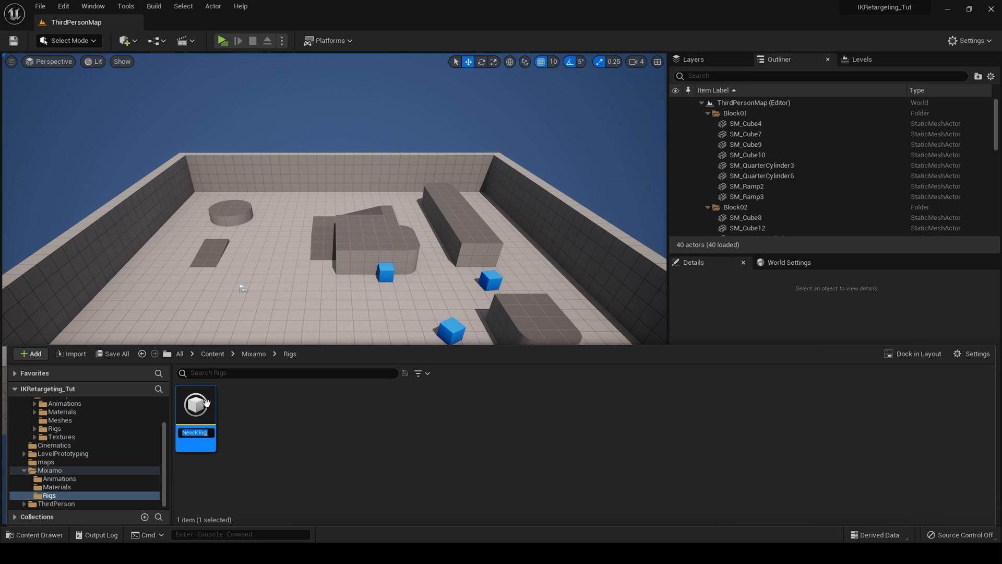
text(Mixamo_Rig)
key(Return)
double_click(194, 404)
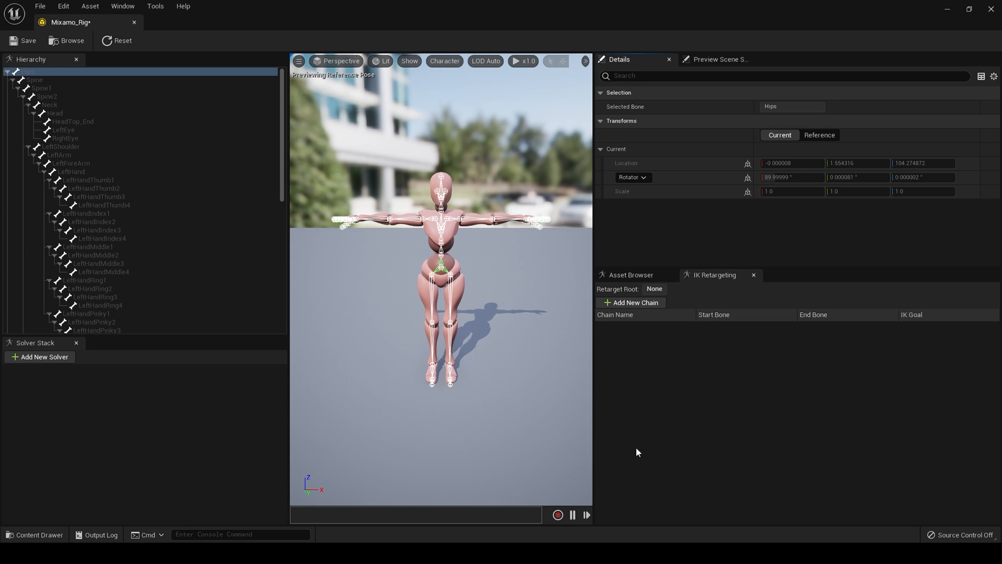
Open the IK_UE4_Mannequin rig from the Rigs folder inside Characters/Mannequin_UE4
click(34, 535)
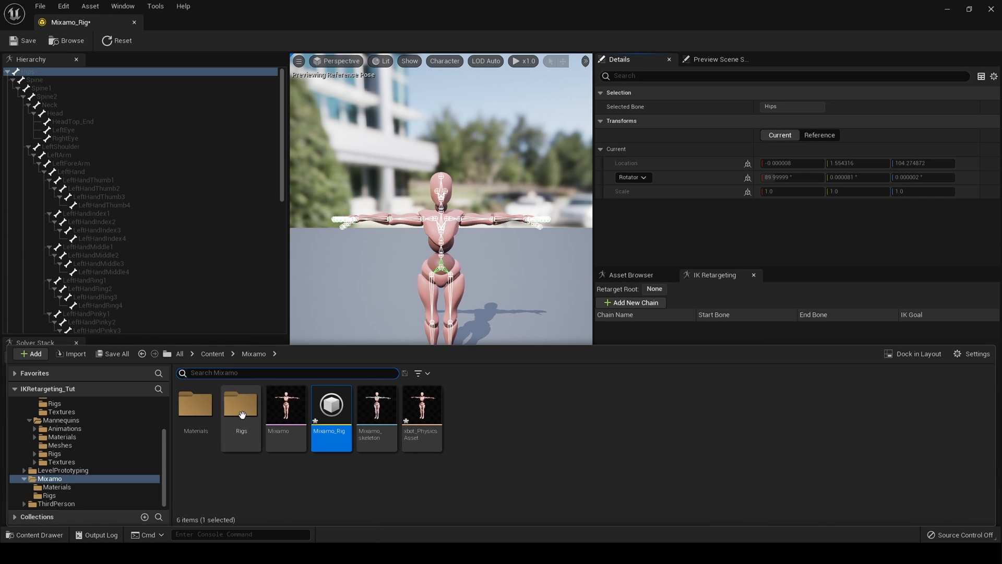
click(204, 354)
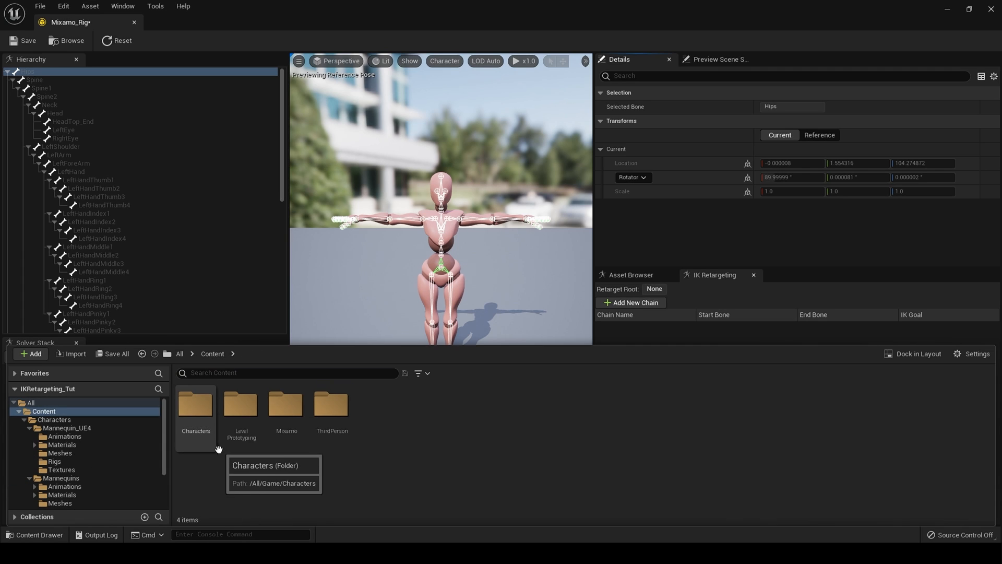
click(203, 427)
double_click(203, 426)
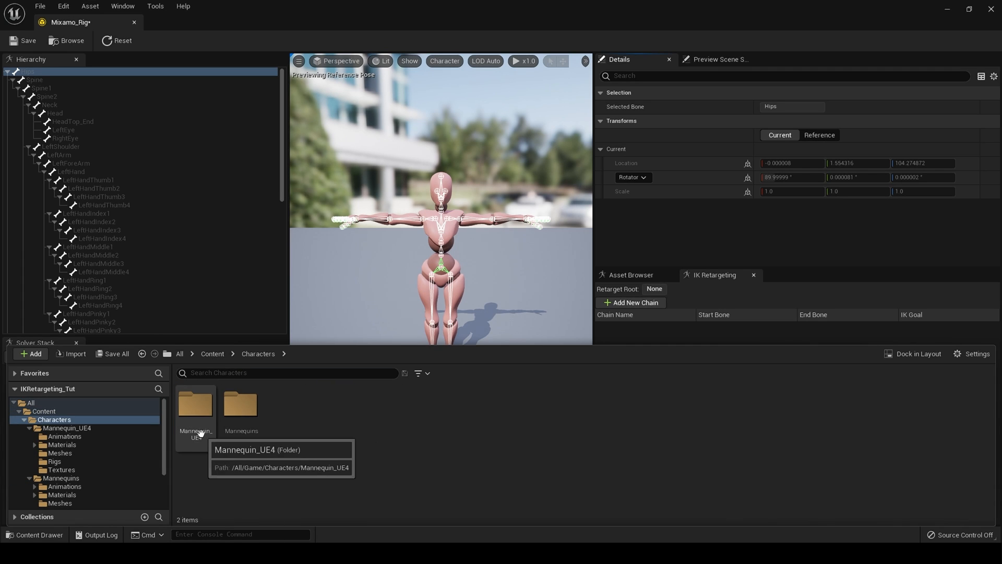
double_click(200, 433)
click(334, 434)
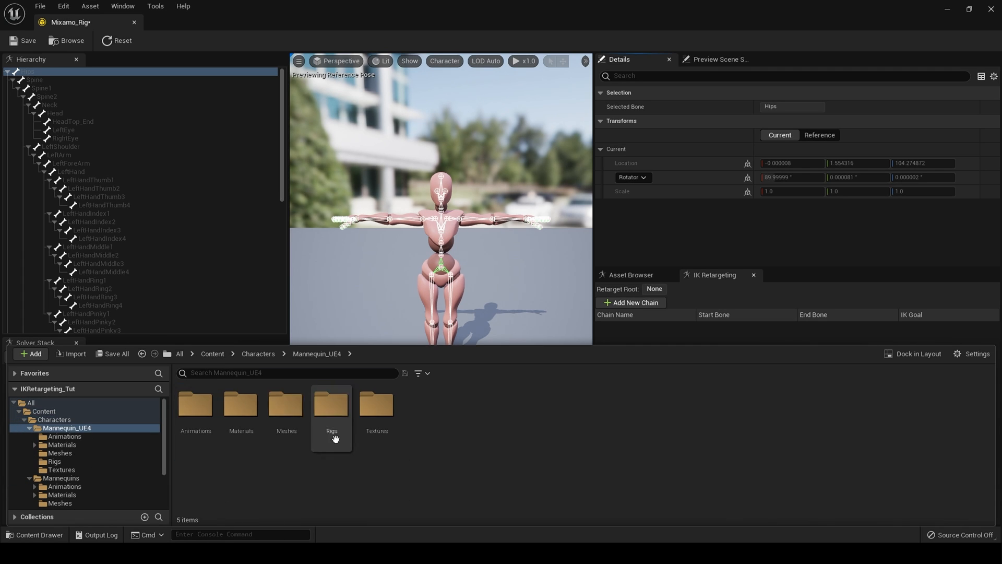
double_click(335, 436)
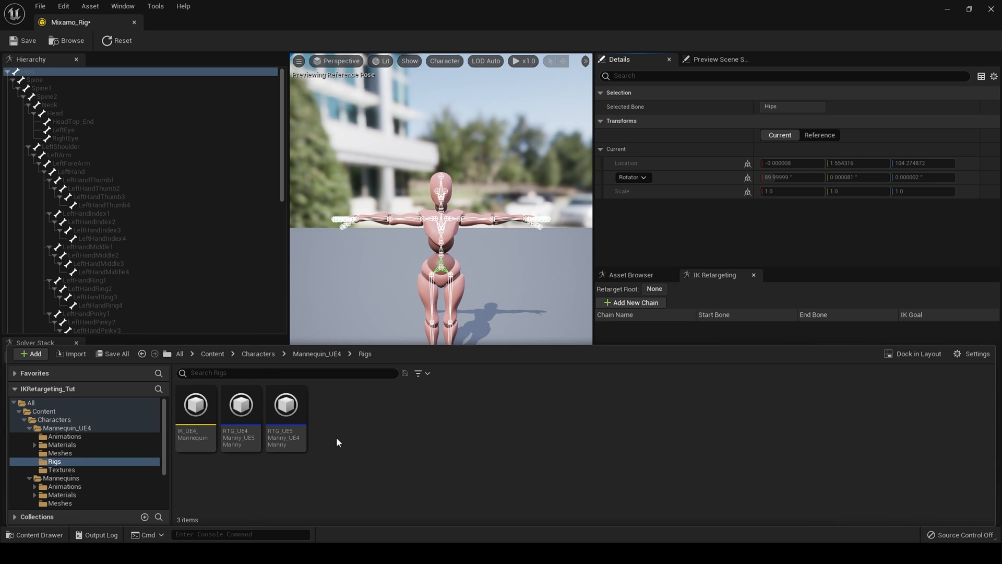
double_click(194, 437)
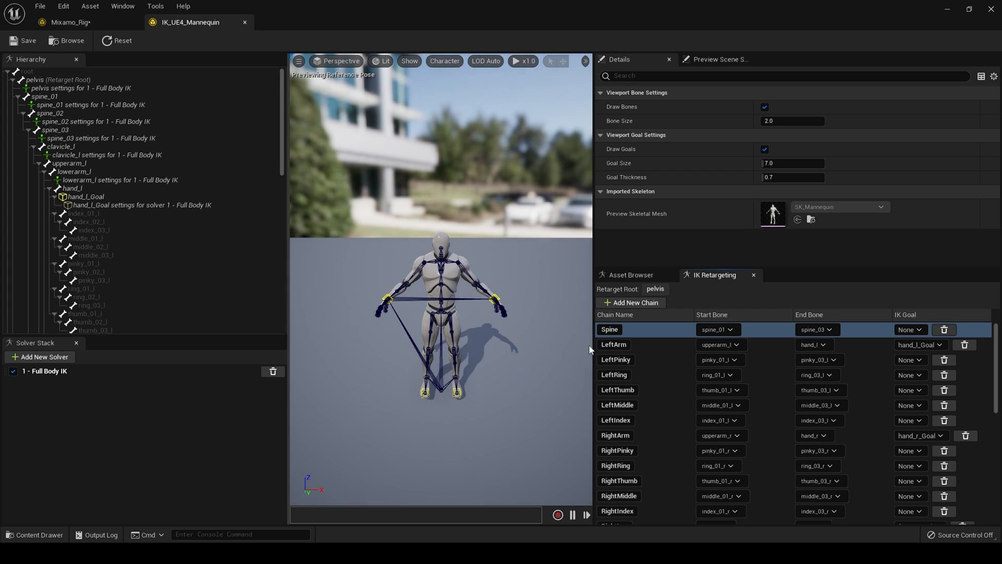
Review the mannequin rig's retarget chains with their start and end bones, and close that rig
scroll(694, 355, down, 3)
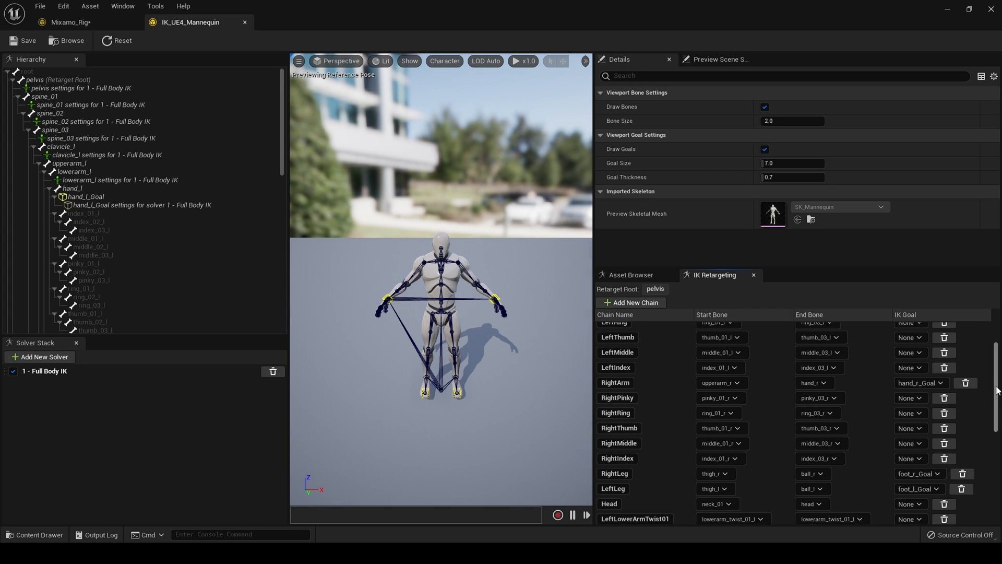
mouse_move(997, 390)
mouse_down()
mouse_move(999, 488)
mouse_move(1001, 377)
mouse_up()
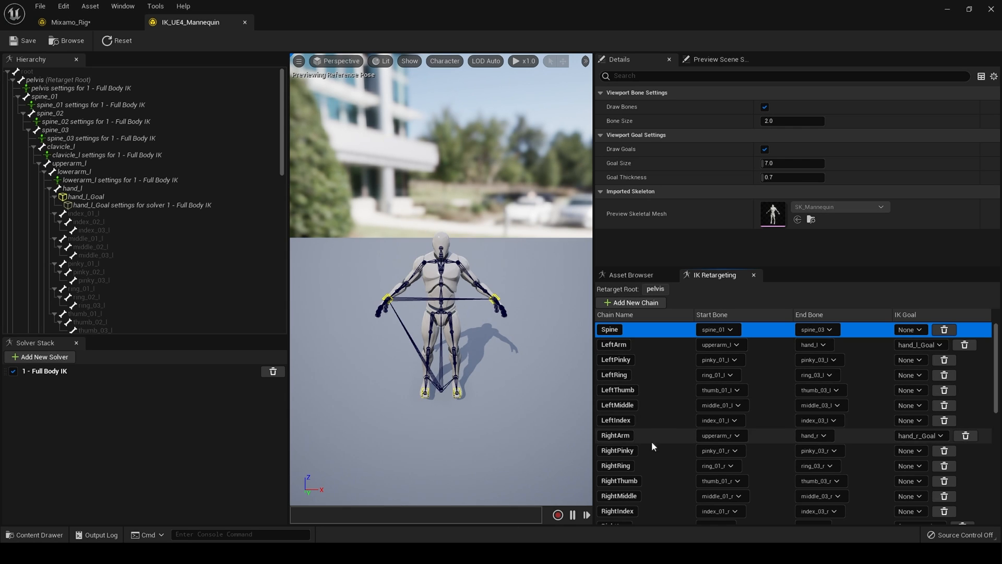
scroll(644, 421, down, 5)
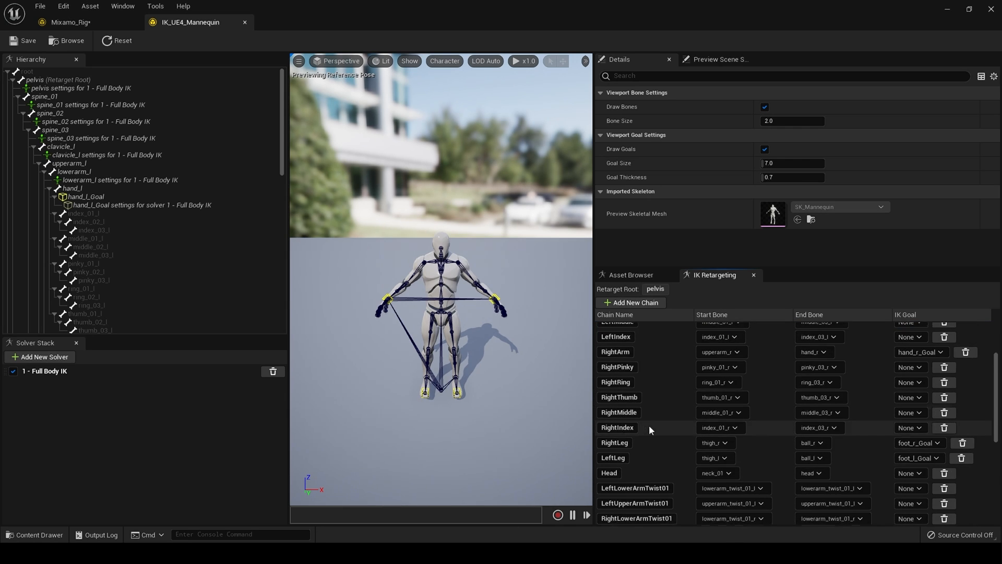
scroll(649, 424, down, 1)
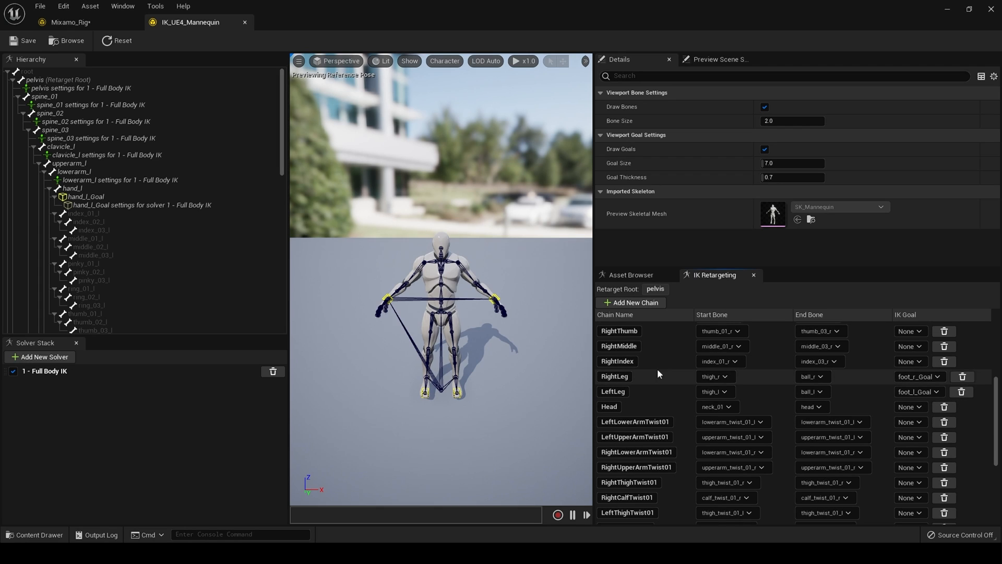
click(245, 22)
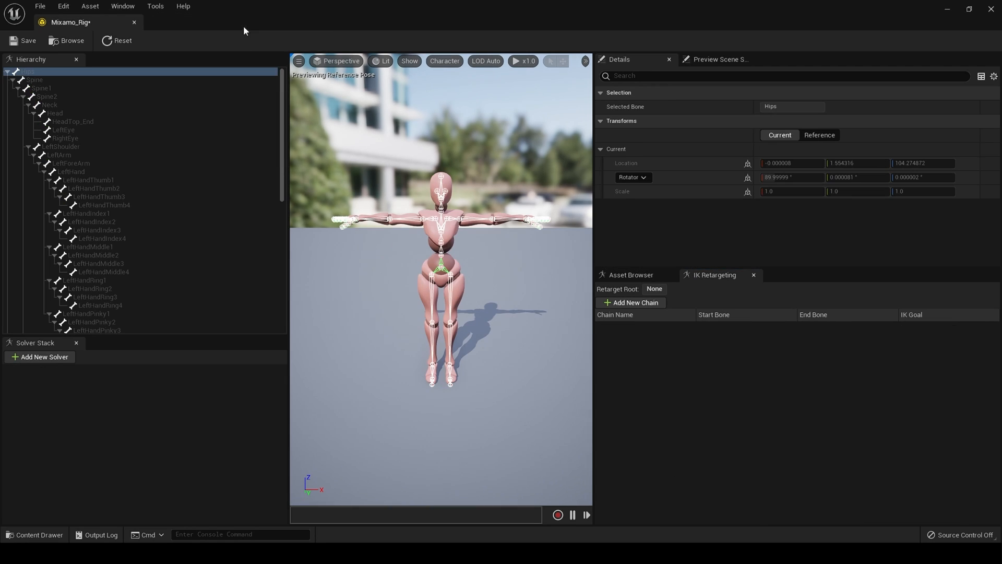
Set the Hips bone as the retarget root of Mixamo_Rig
scroll(99, 178, down, 3)
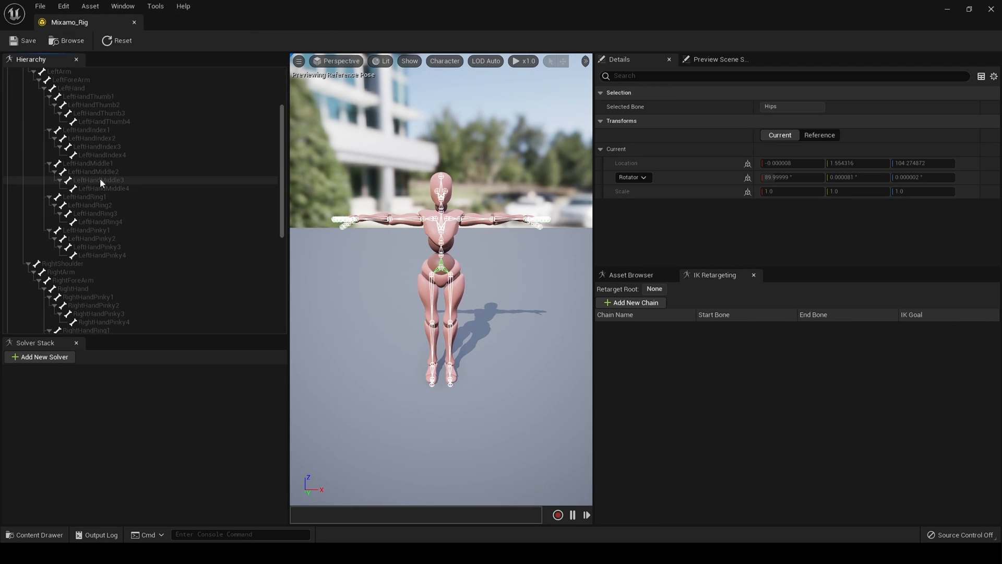
scroll(99, 178, up, 3)
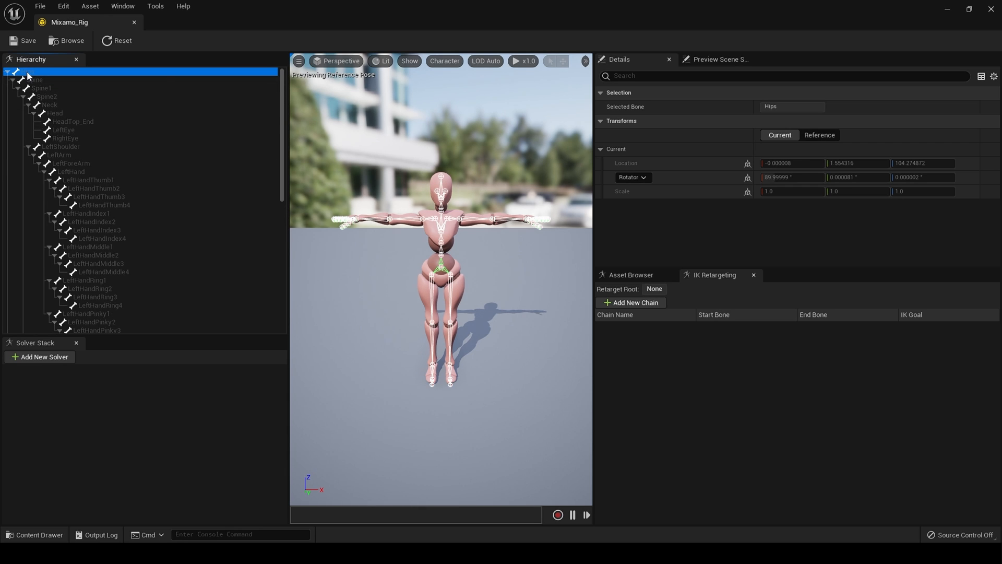
right_click(28, 77)
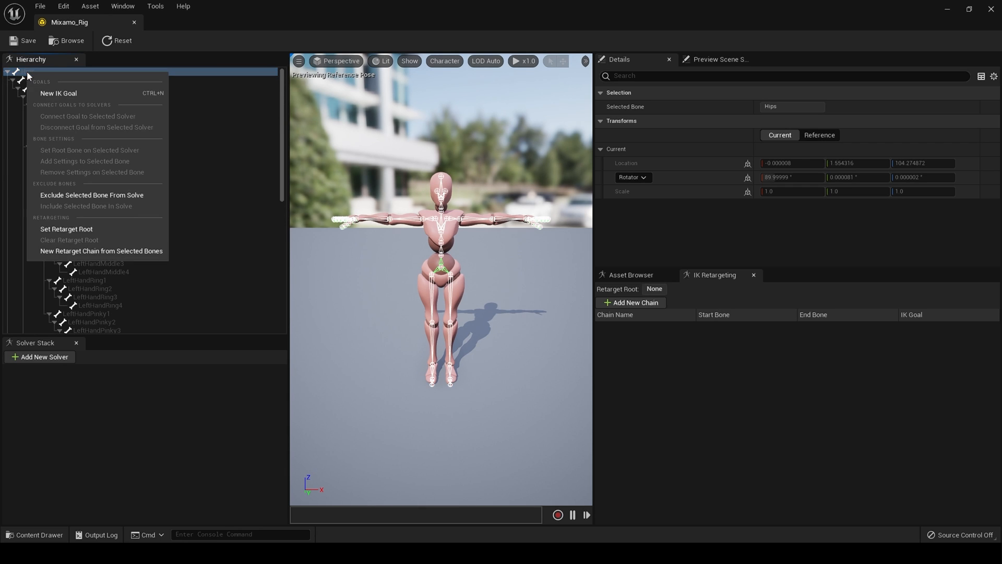
click(79, 231)
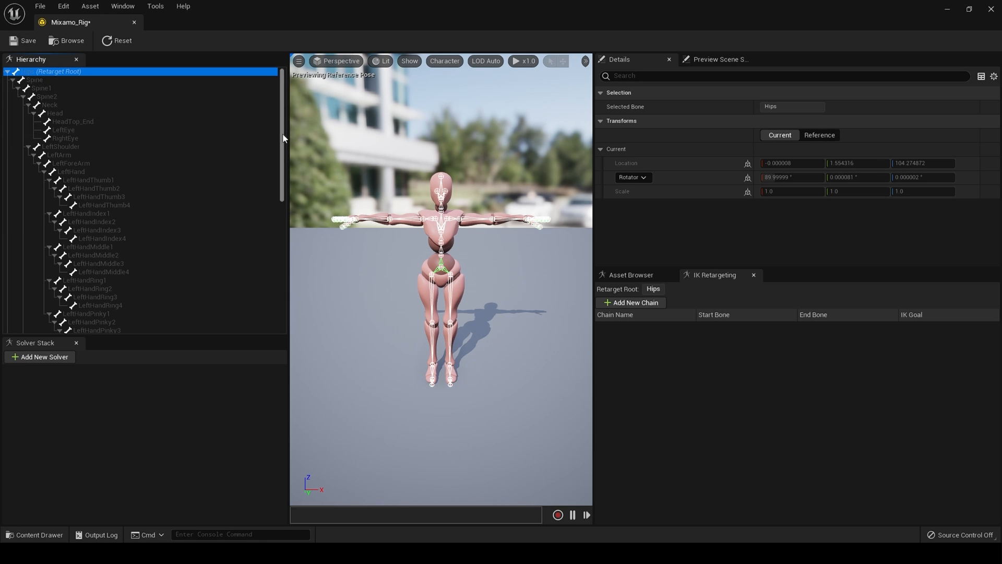
Create a retarget chain named Root from the VB Root bone at the end of the hierarchy
drag(285, 150, 284, 300)
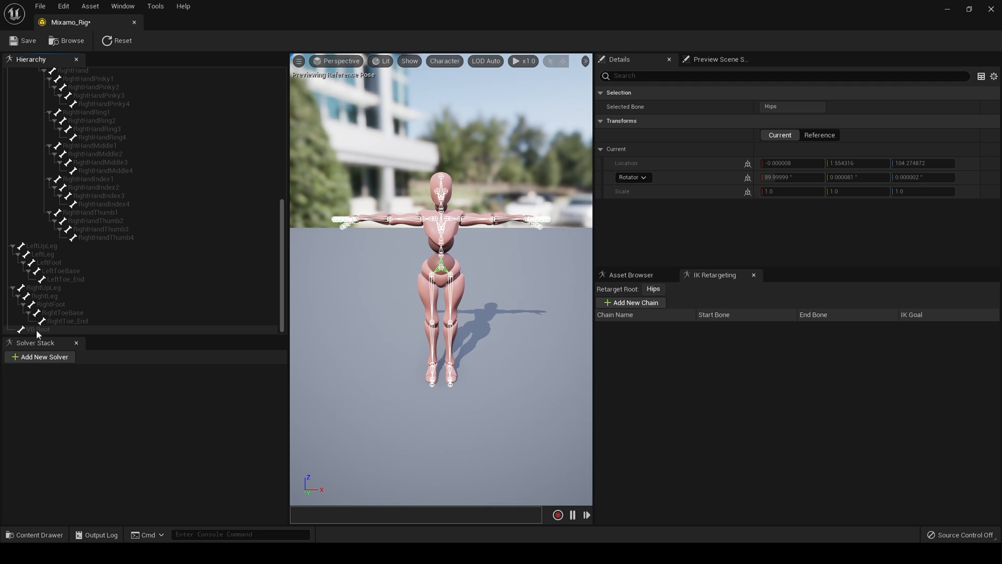
click(36, 330)
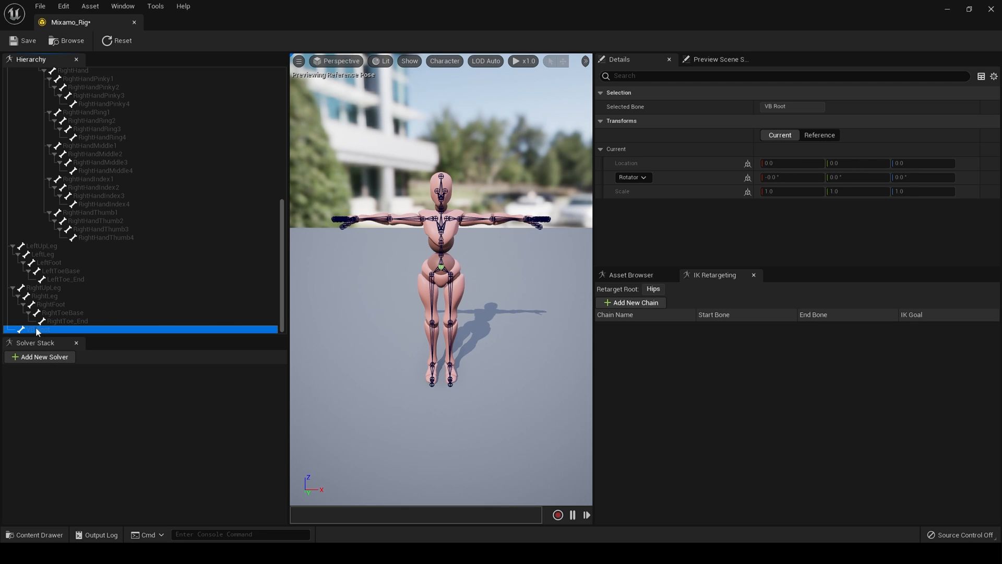
right_click(35, 327)
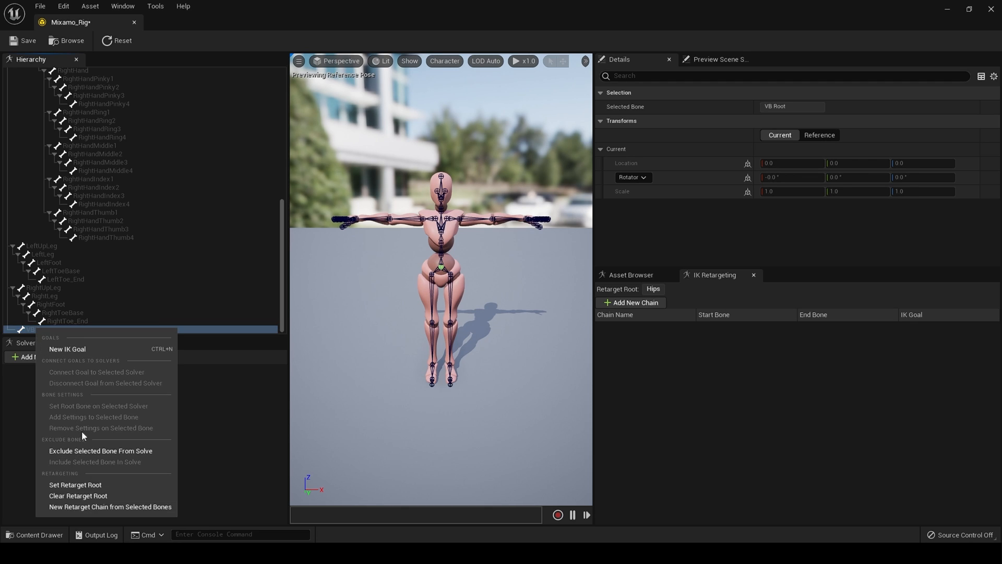
click(93, 505)
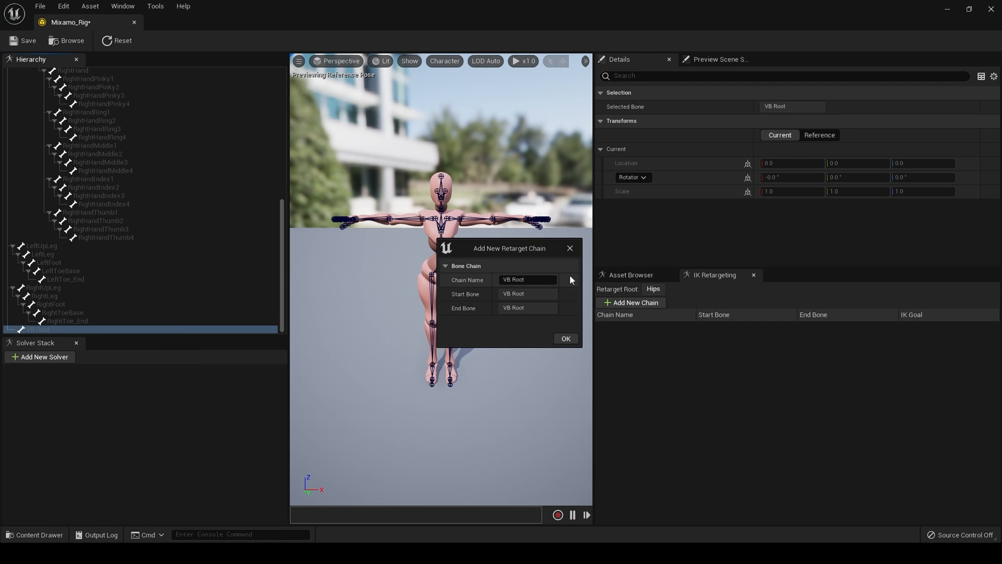
click(517, 277)
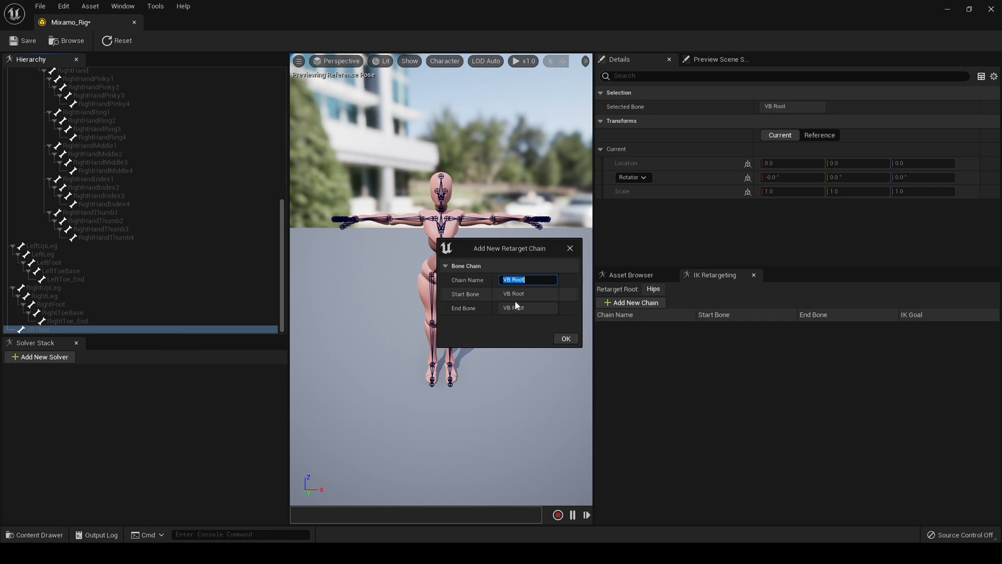
key(BackSpace)
text(Root)
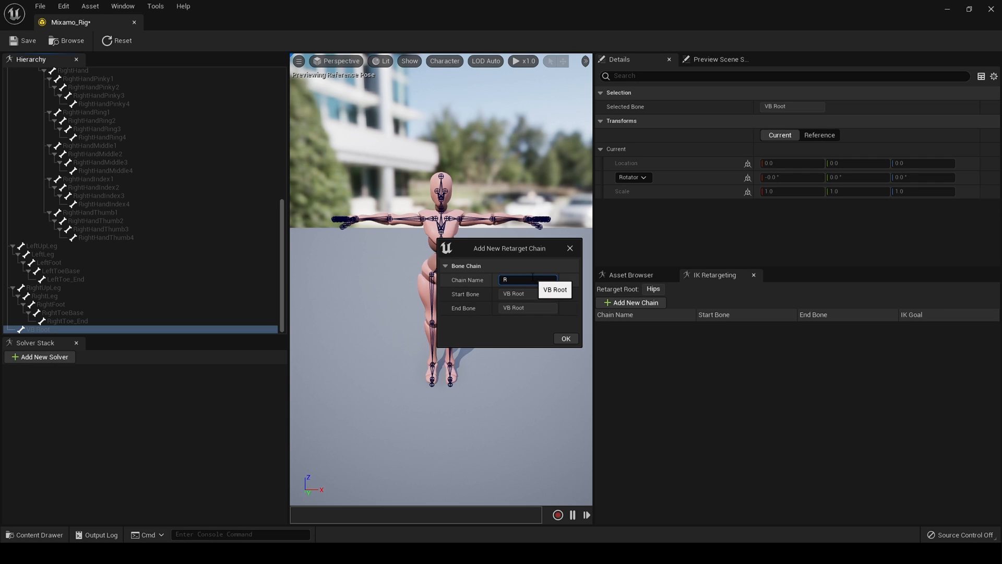
click(568, 339)
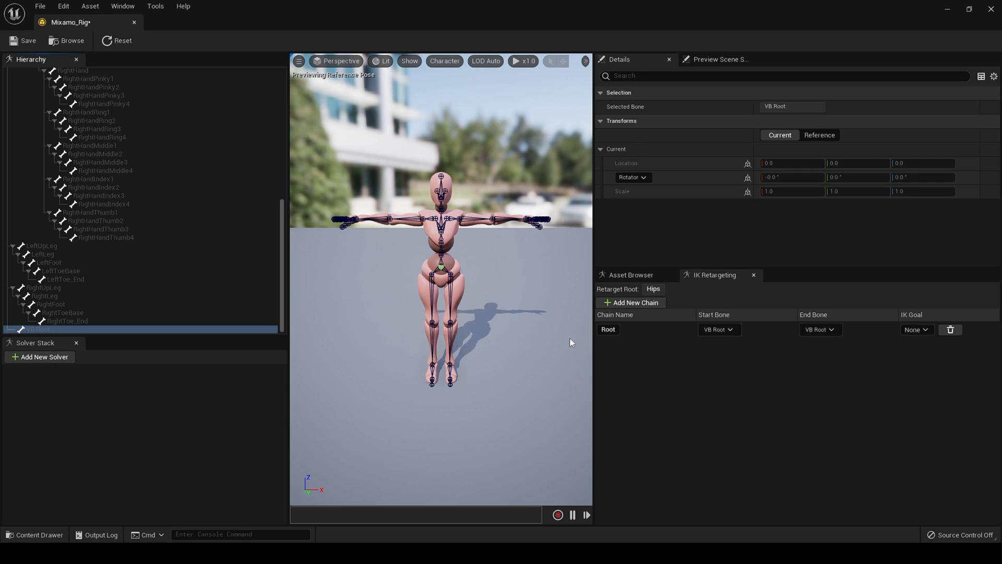
click(654, 338)
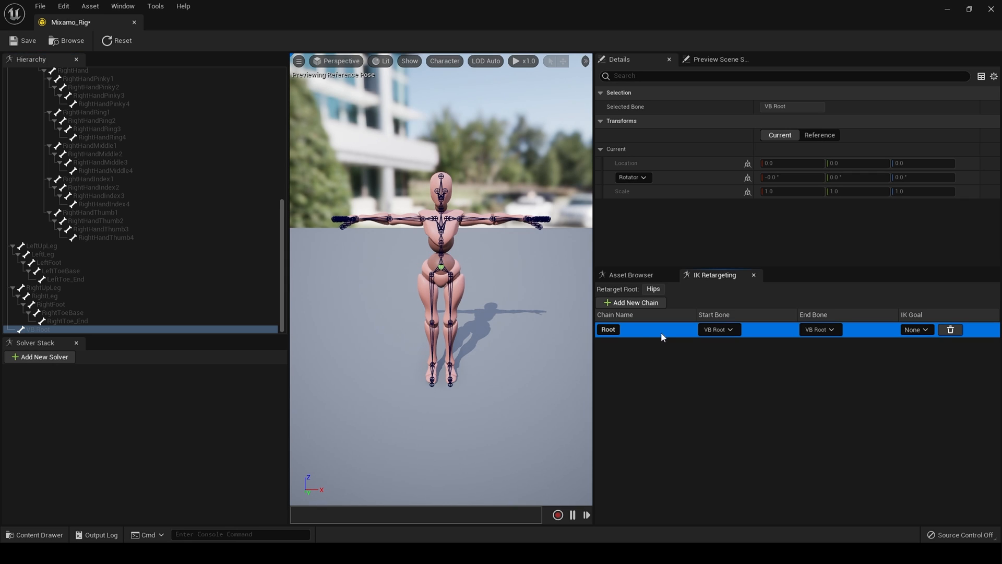
Create a retarget chain named Spine running from the Spine bone to Spine2
drag(282, 248, 306, 100)
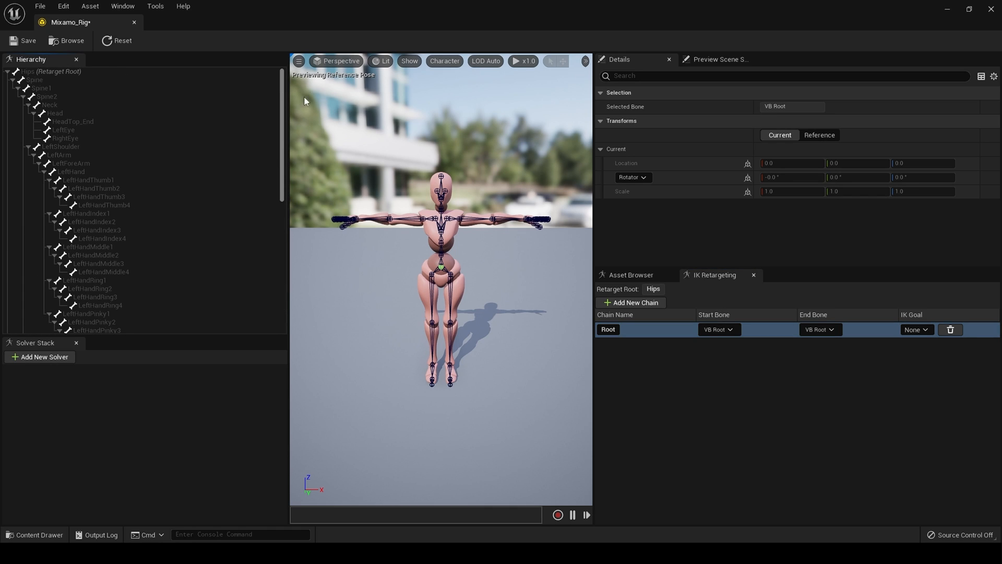
click(30, 82)
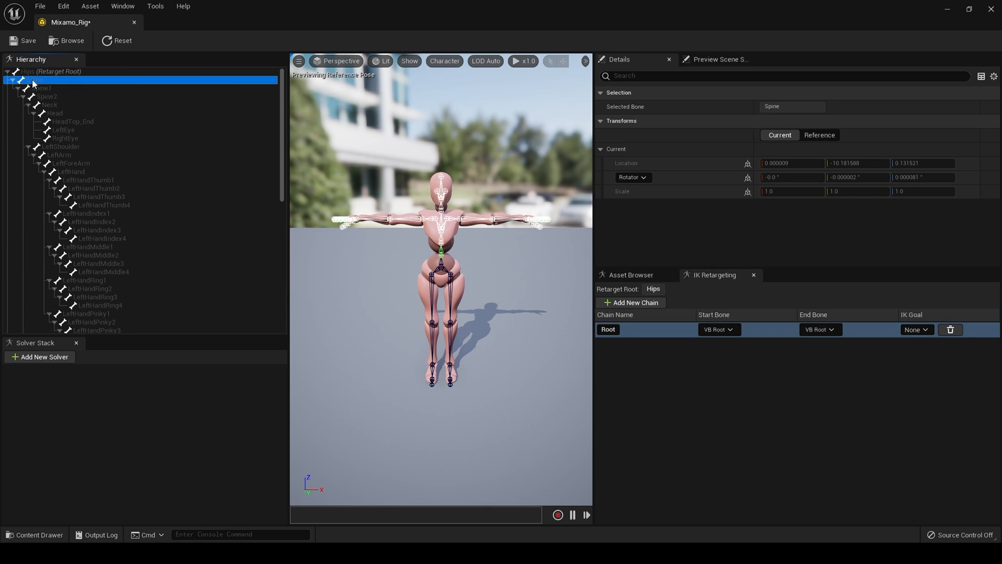
shift+click(59, 97)
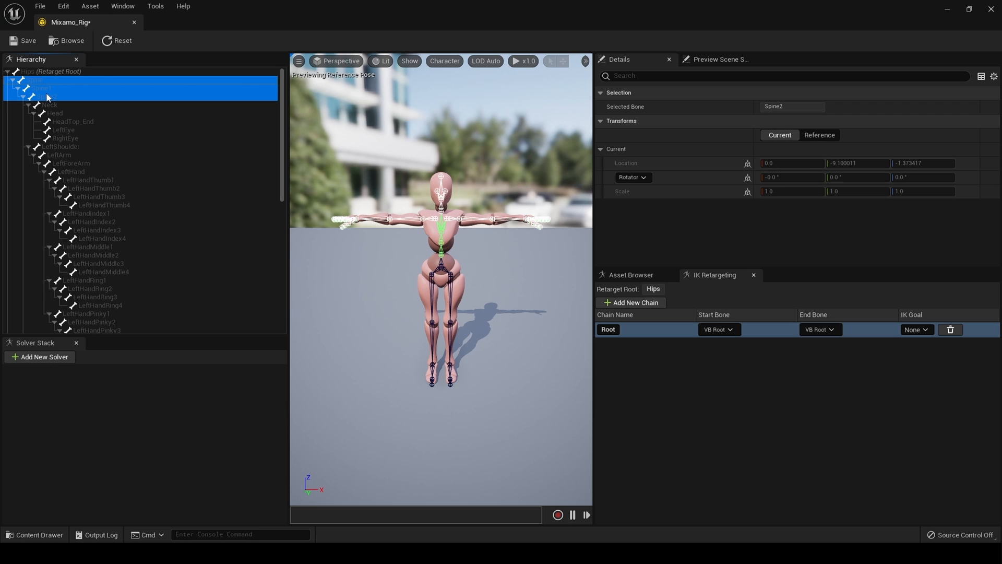
right_click(47, 97)
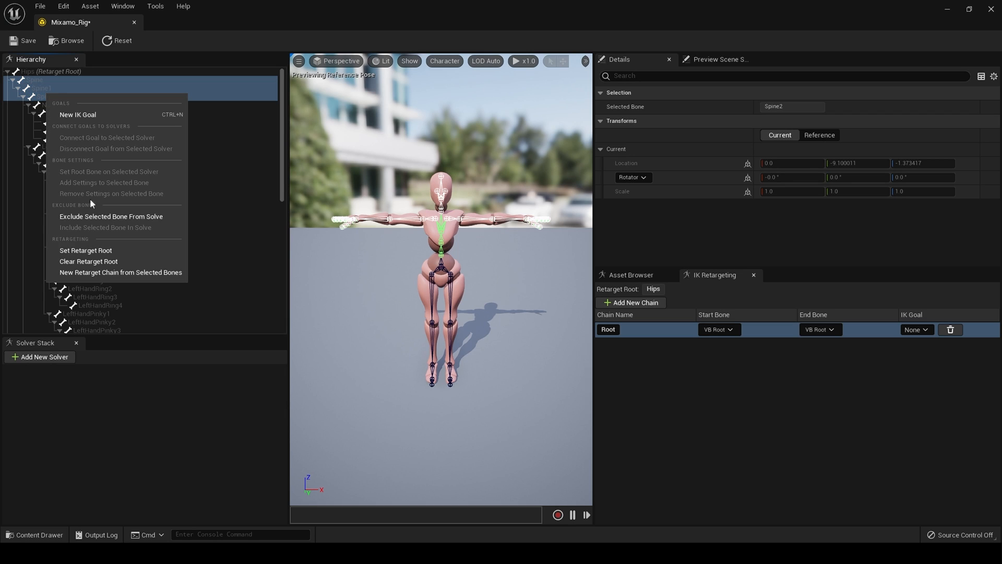
click(128, 272)
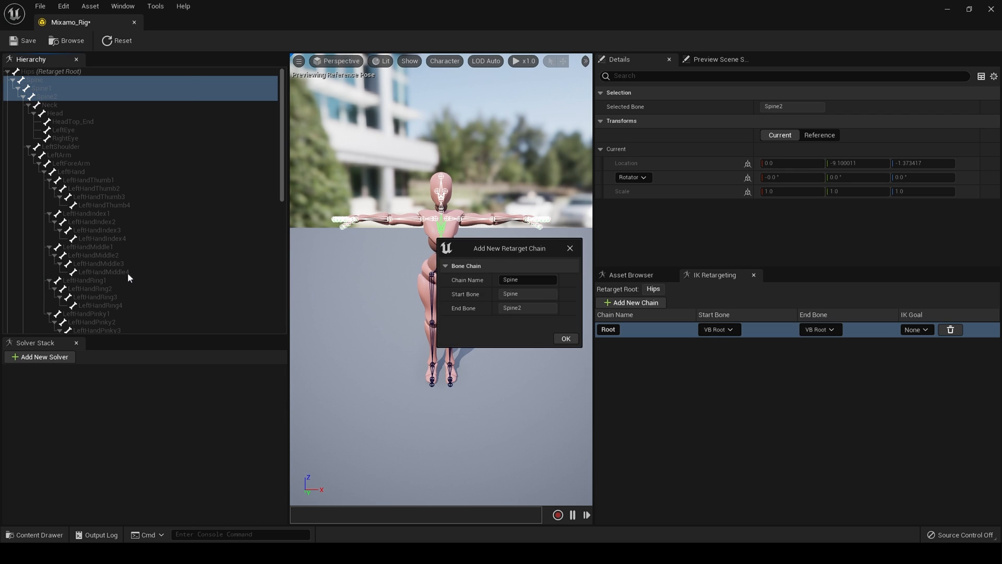
click(564, 339)
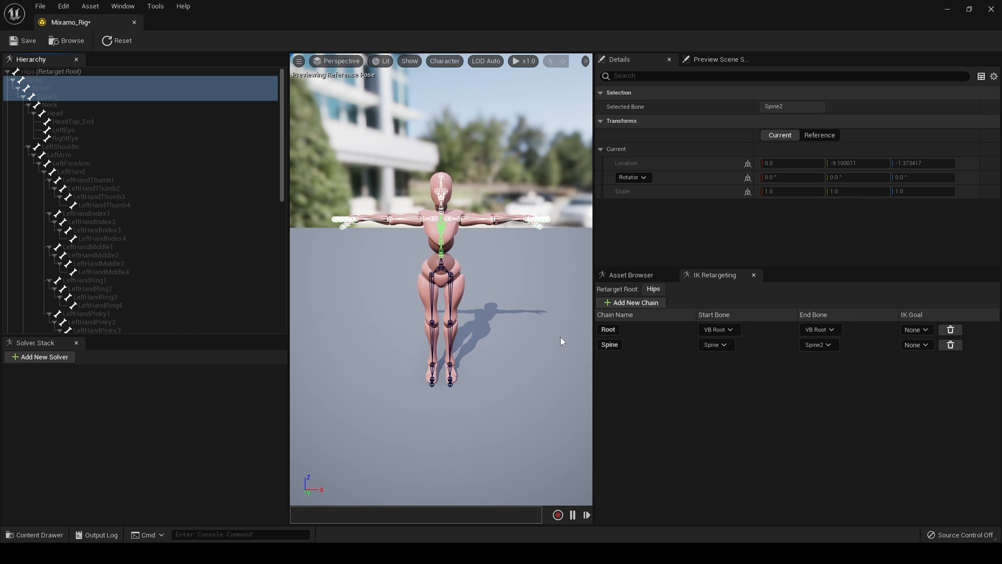
Create a retarget chain from the Neck bone to the Head bone and name it Head
click(58, 105)
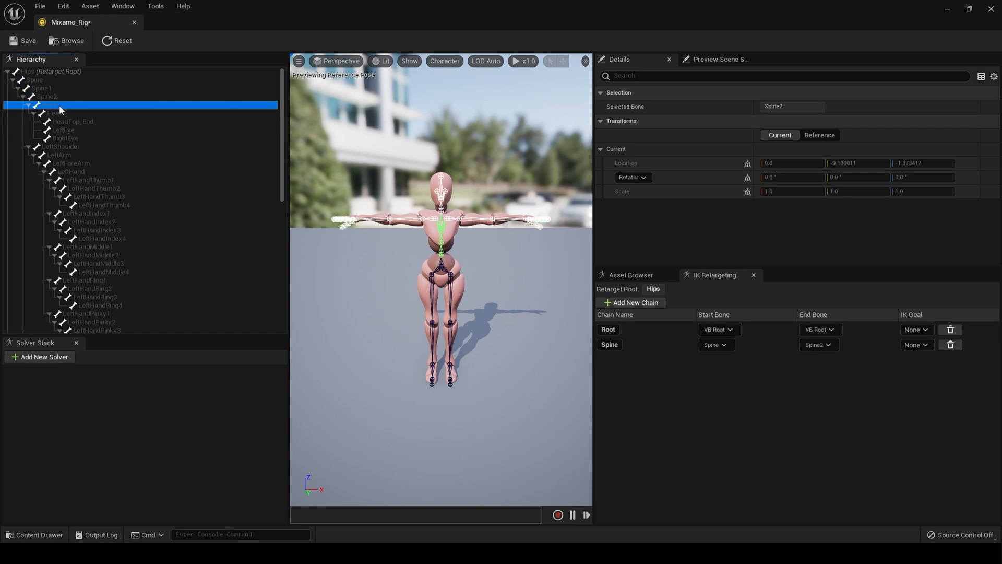
shift+click(60, 113)
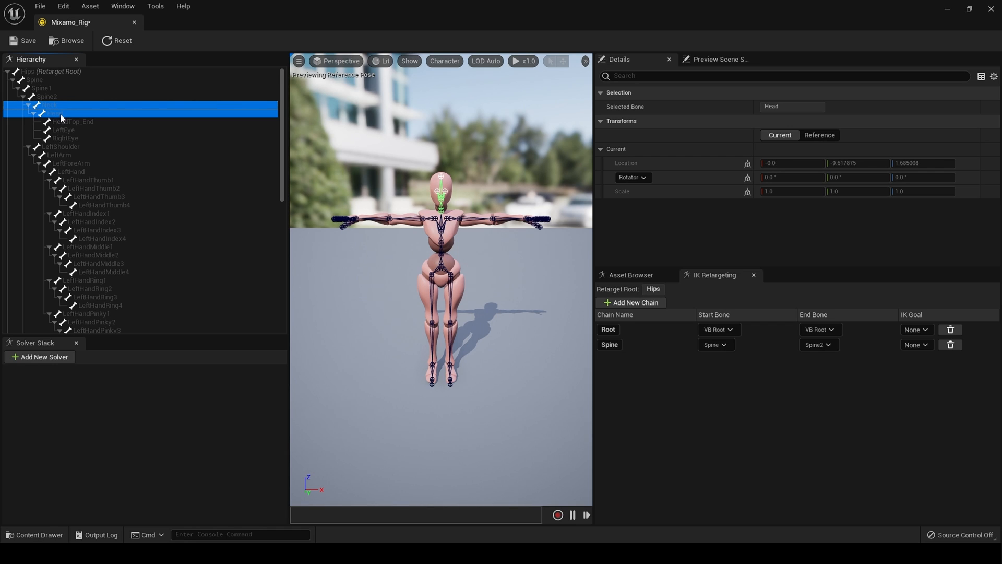
right_click(60, 113)
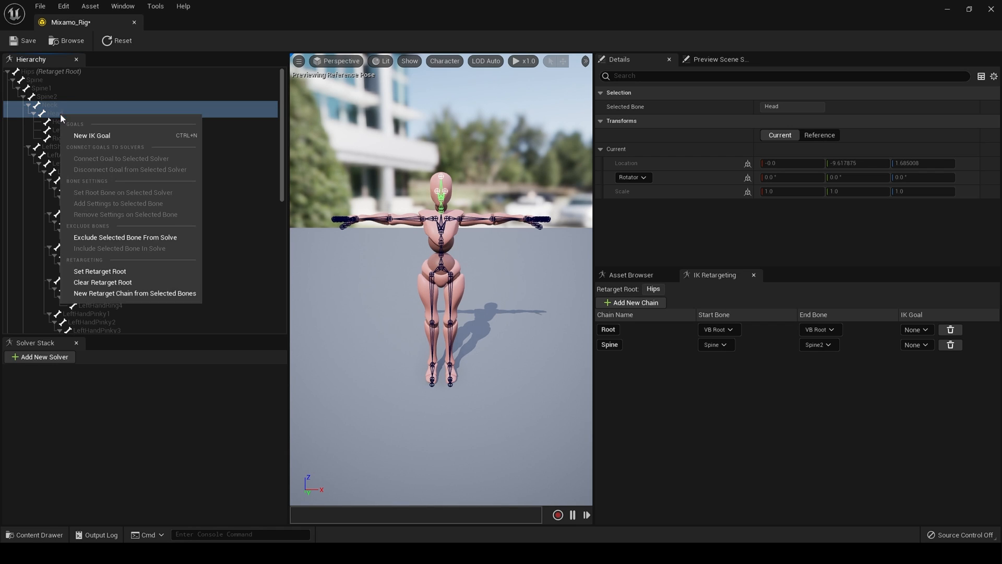
click(167, 298)
click(533, 280)
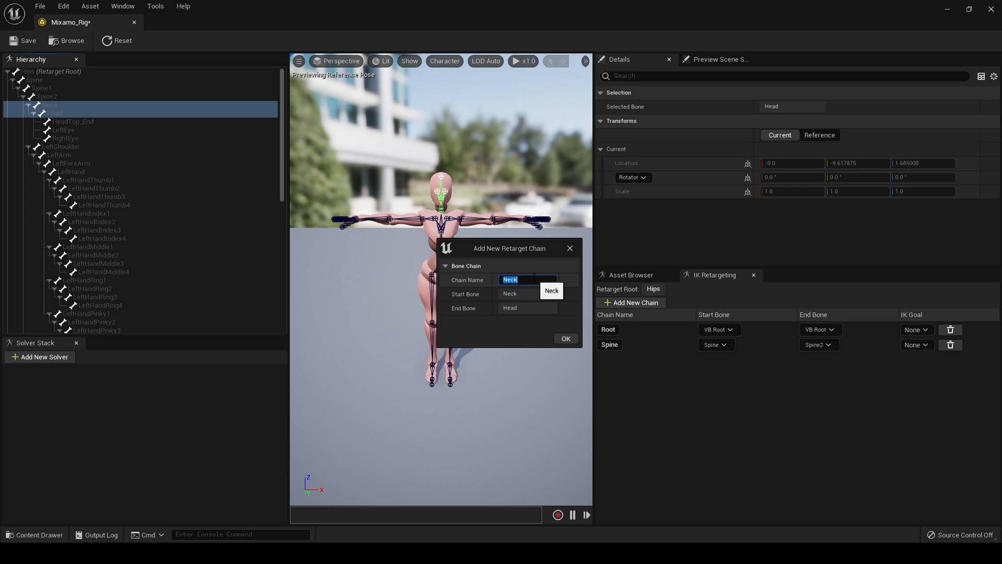
key(BackSpace)
text(Head)
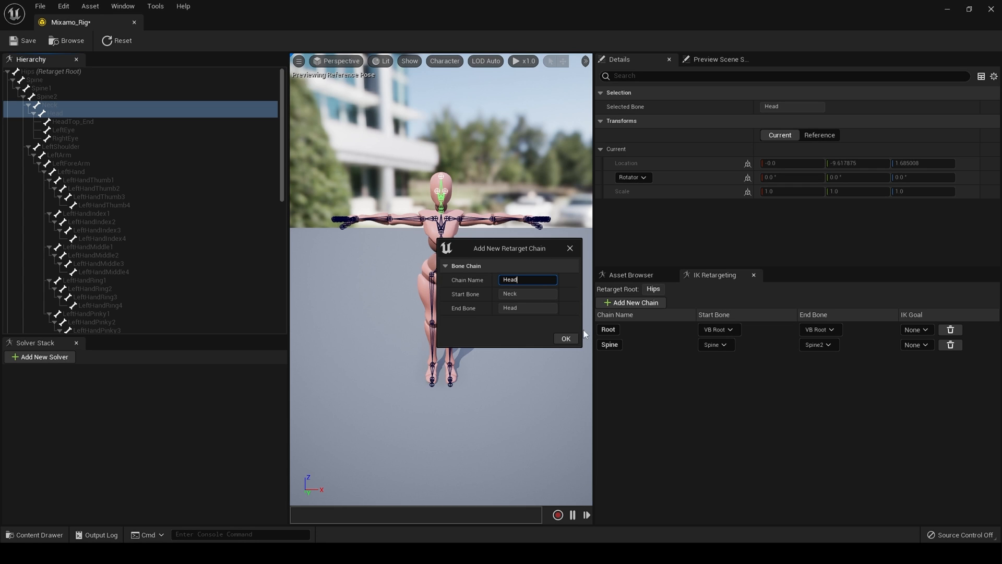
click(565, 339)
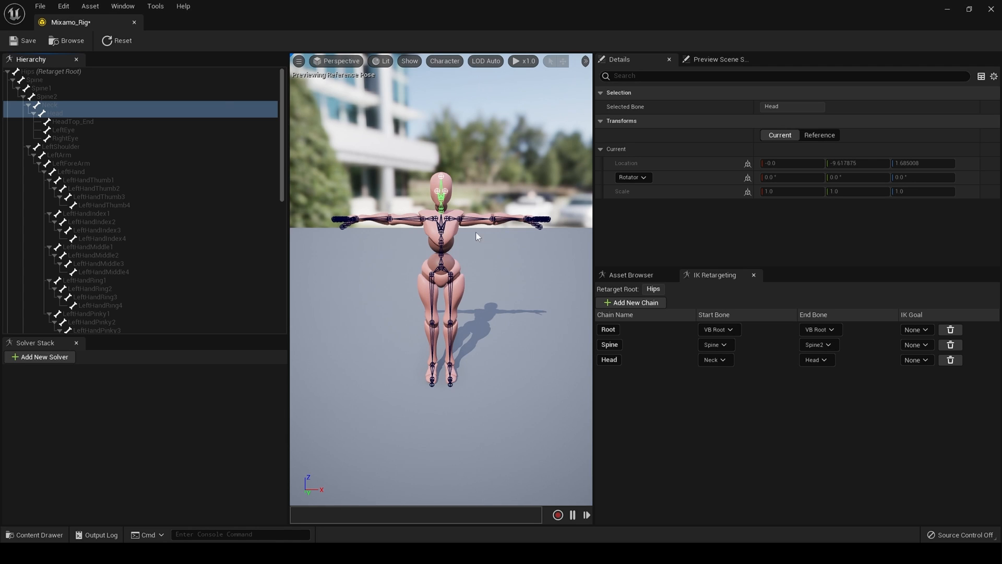
Create a retarget chain from the LeftShoulder bone and name it LeftClavicle
click(68, 146)
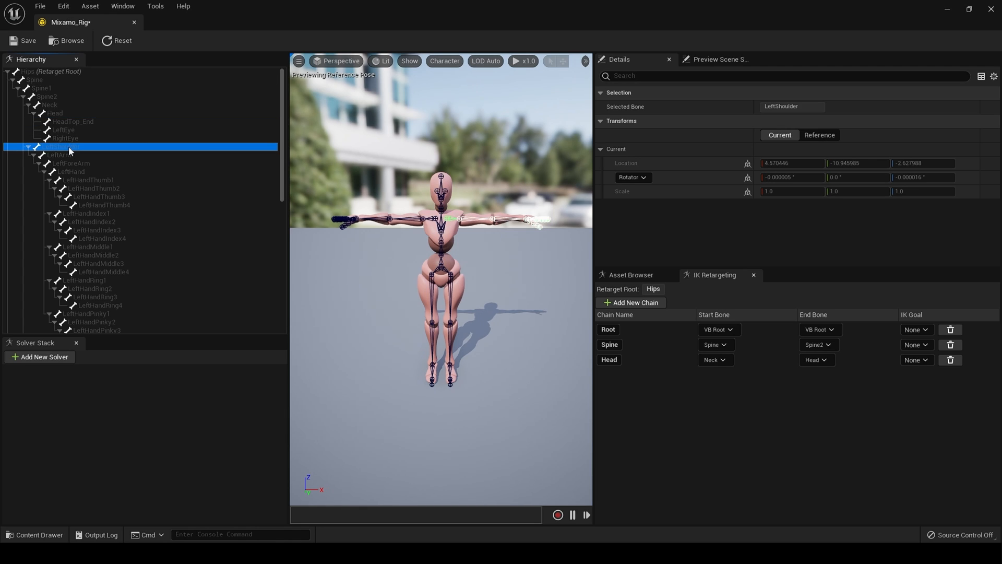
right_click(69, 147)
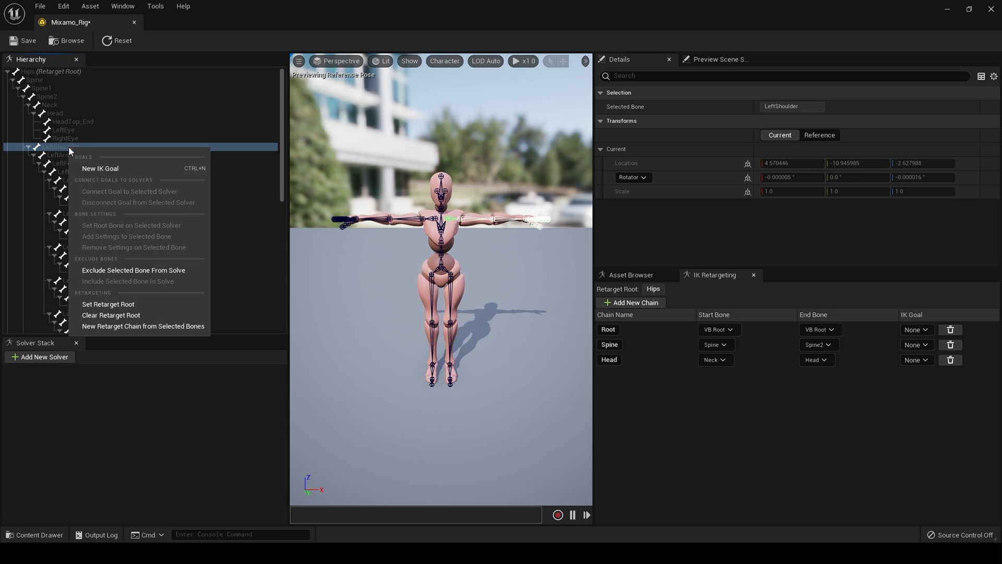
click(133, 326)
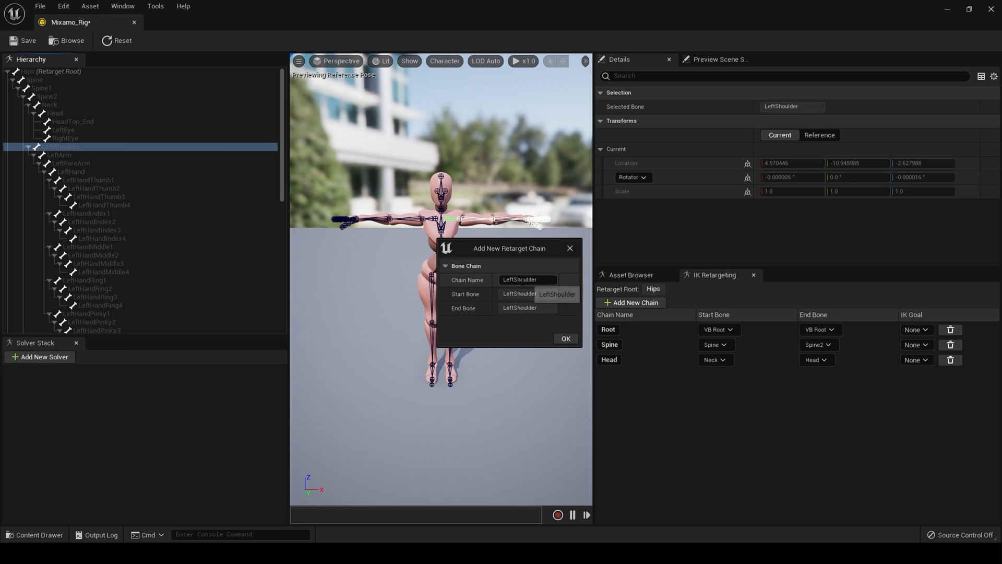
click(553, 280)
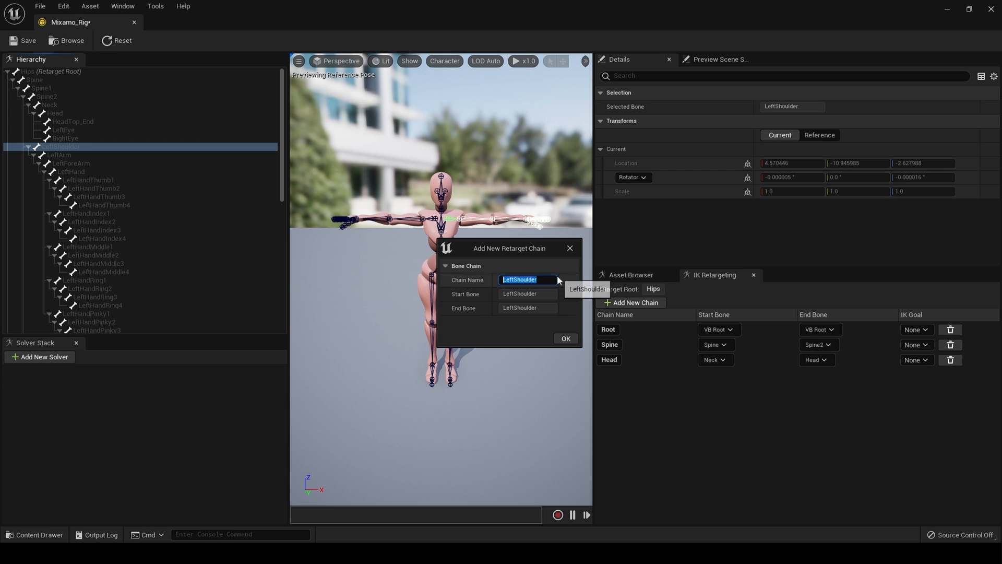
key(BackSpace)
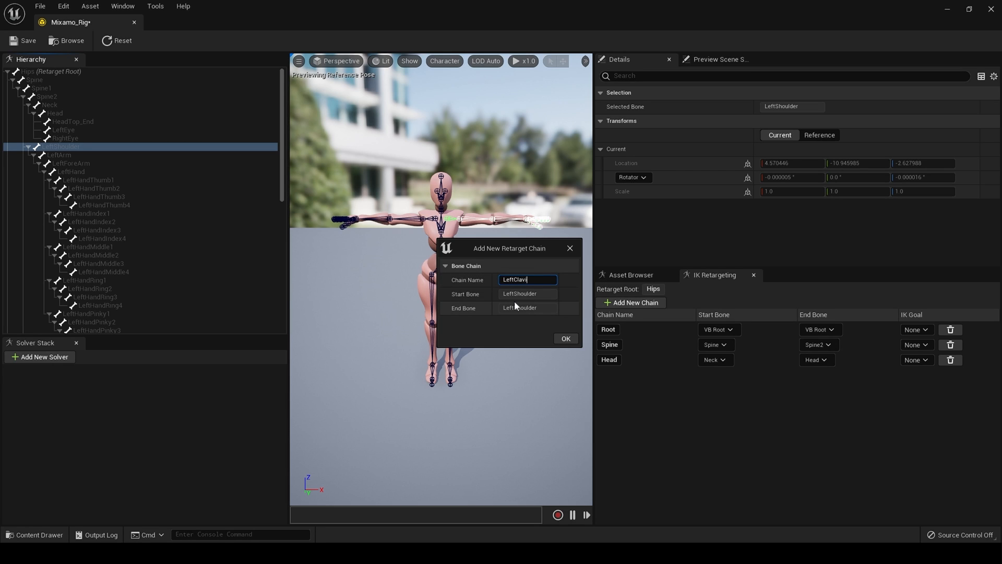
text(LeftClavicle)
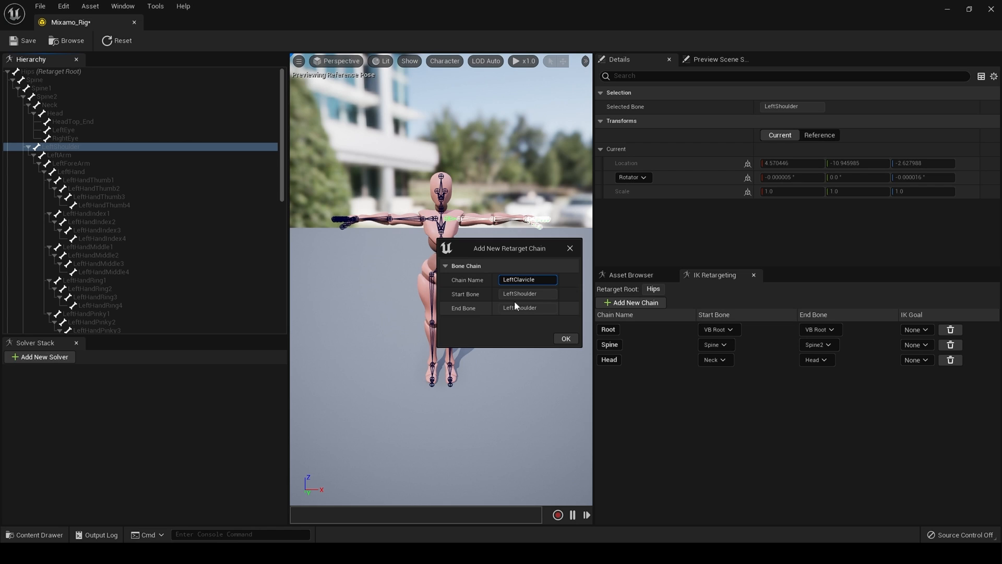
click(568, 338)
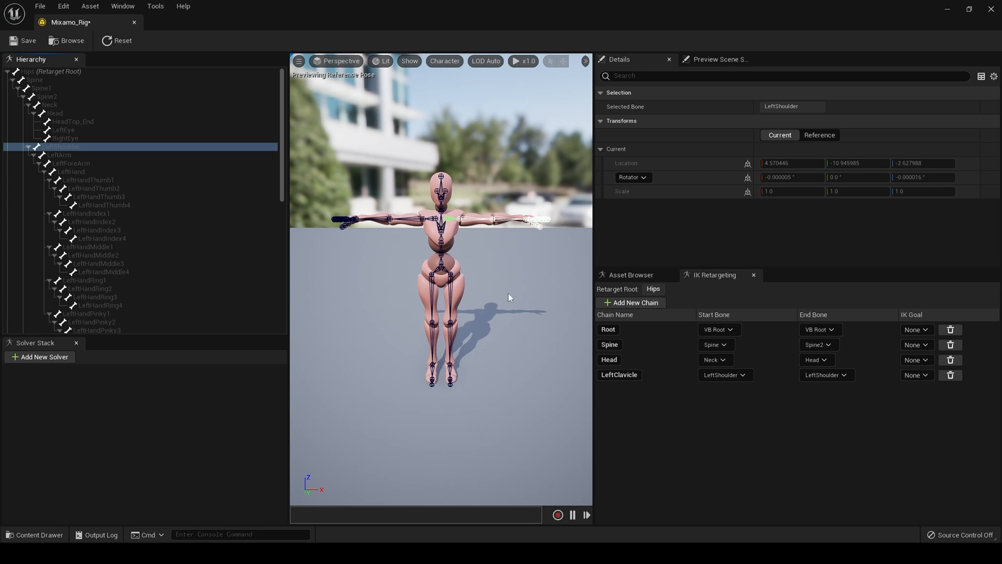
Create a retarget chain from the RightShoulder bone and name it RightClavicle
click(429, 218)
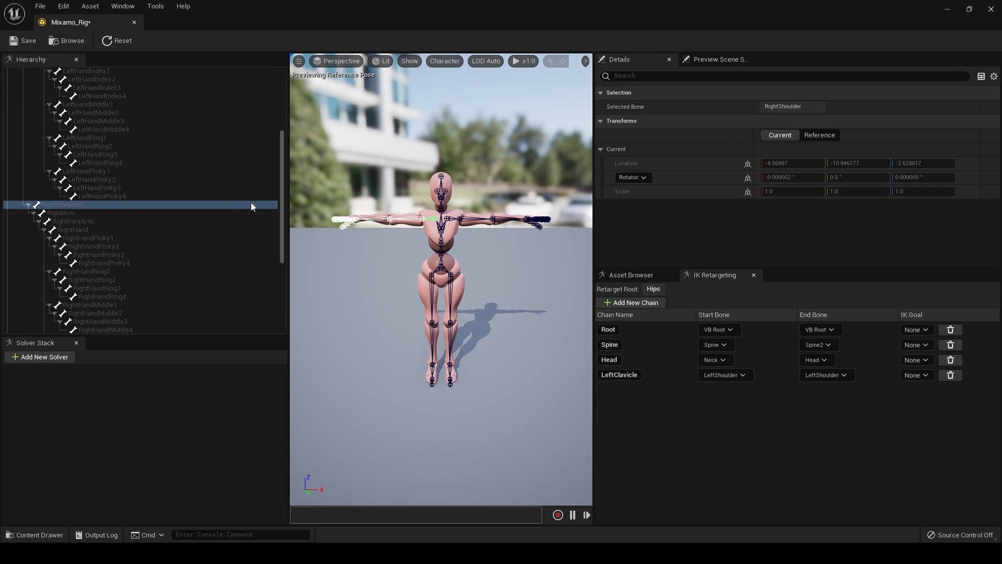
right_click(62, 204)
click(129, 385)
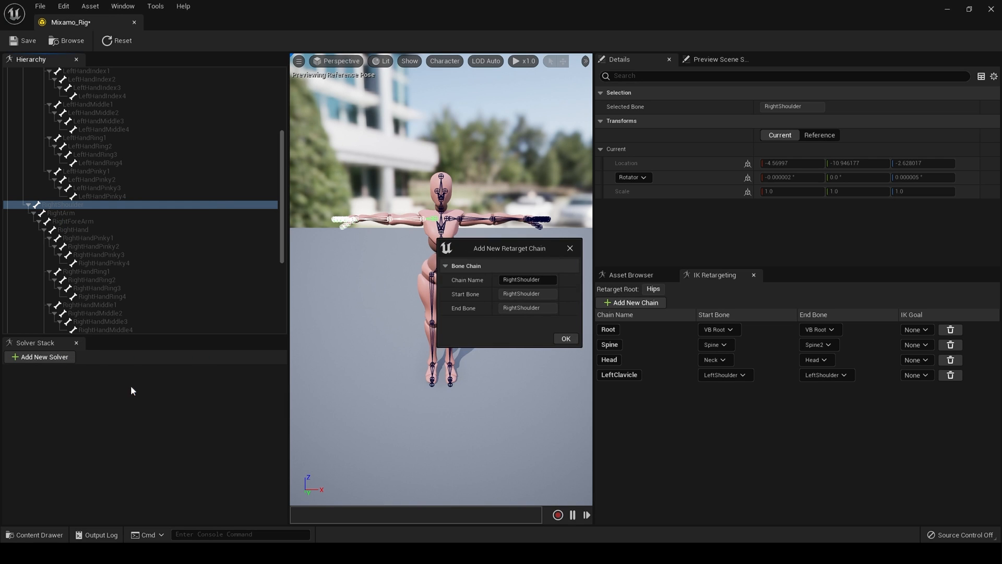
double_click(527, 279)
key(BackSpace)
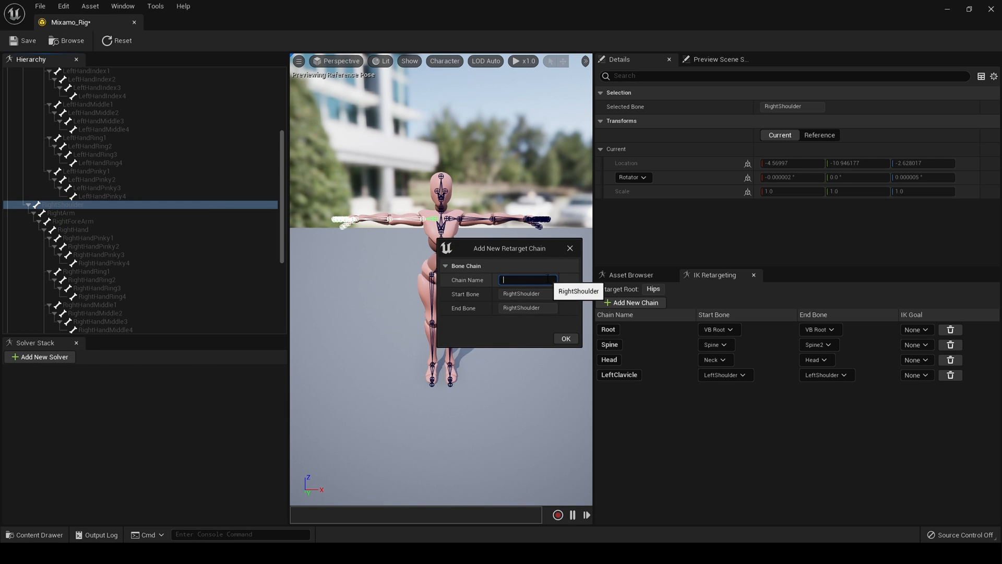
text(RightClavicle)
click(565, 338)
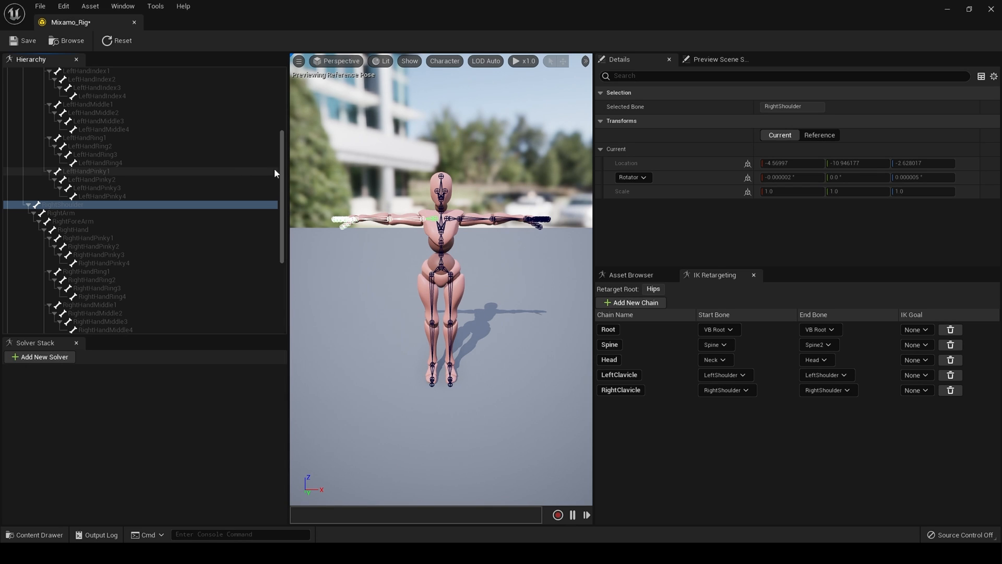
Create a retarget chain named LeftArm running from the LeftArm bone to LeftHand
drag(283, 163, 292, 110)
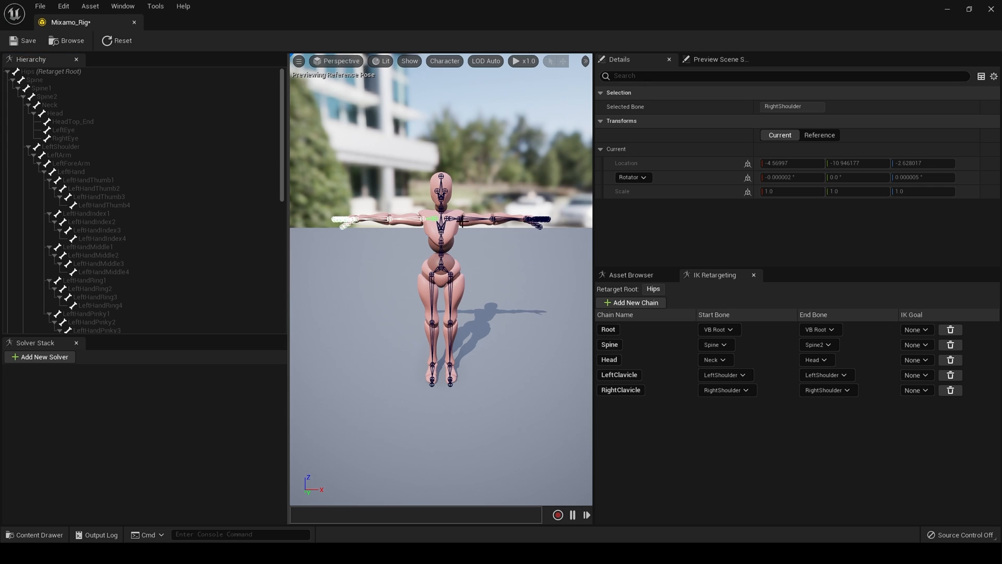
click(462, 218)
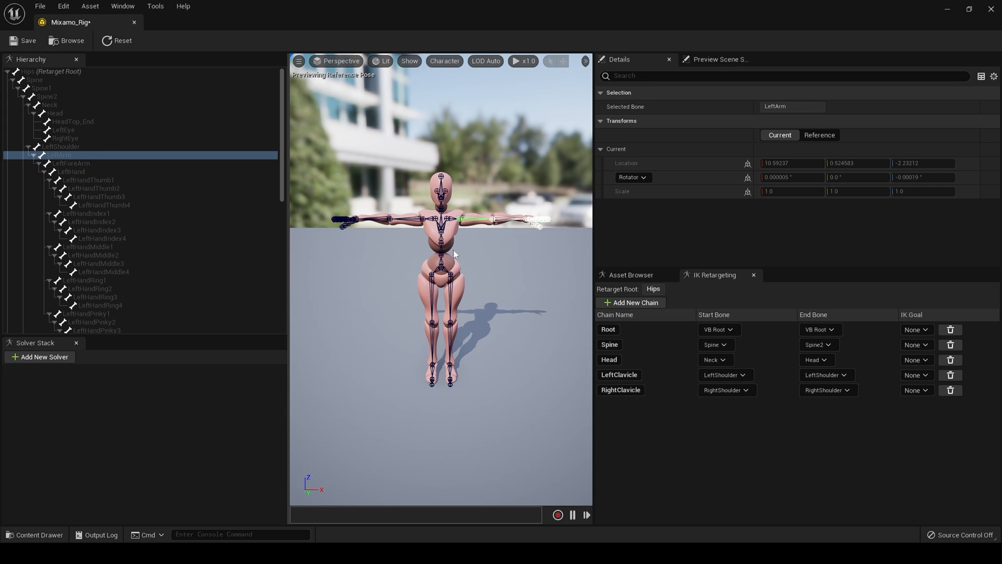
click(66, 155)
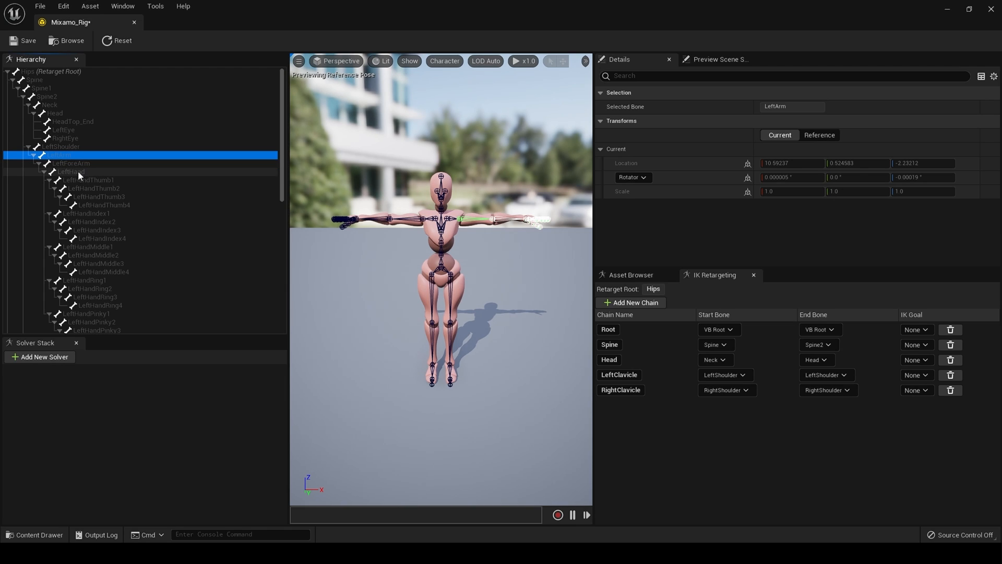
shift+click(77, 171)
click(73, 155)
shift+click(72, 169)
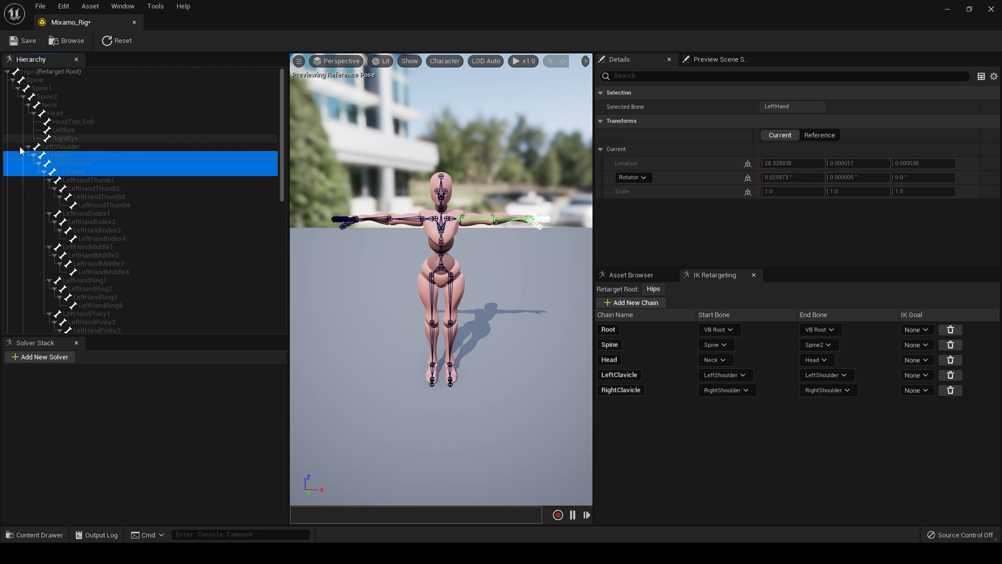
right_click(61, 169)
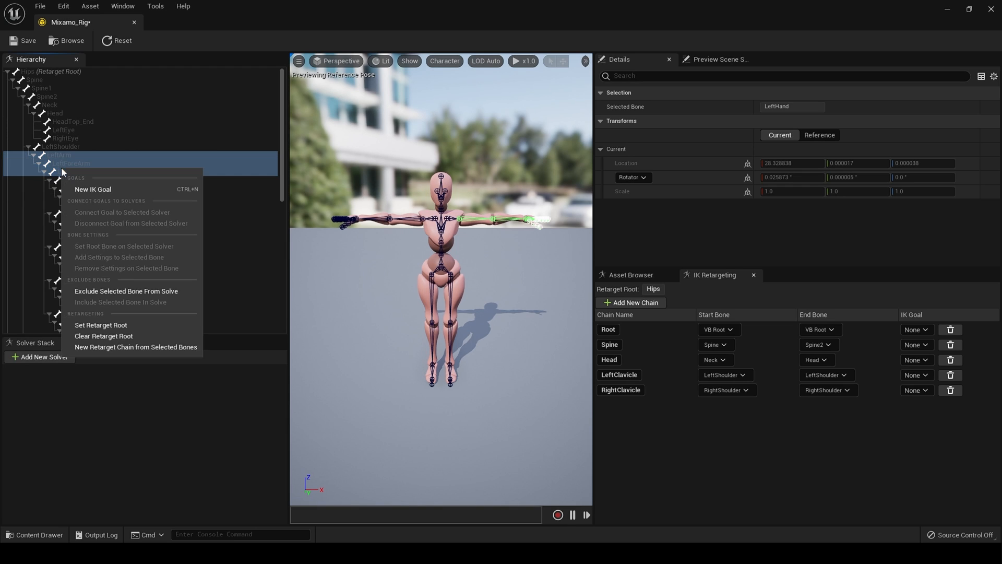
click(168, 347)
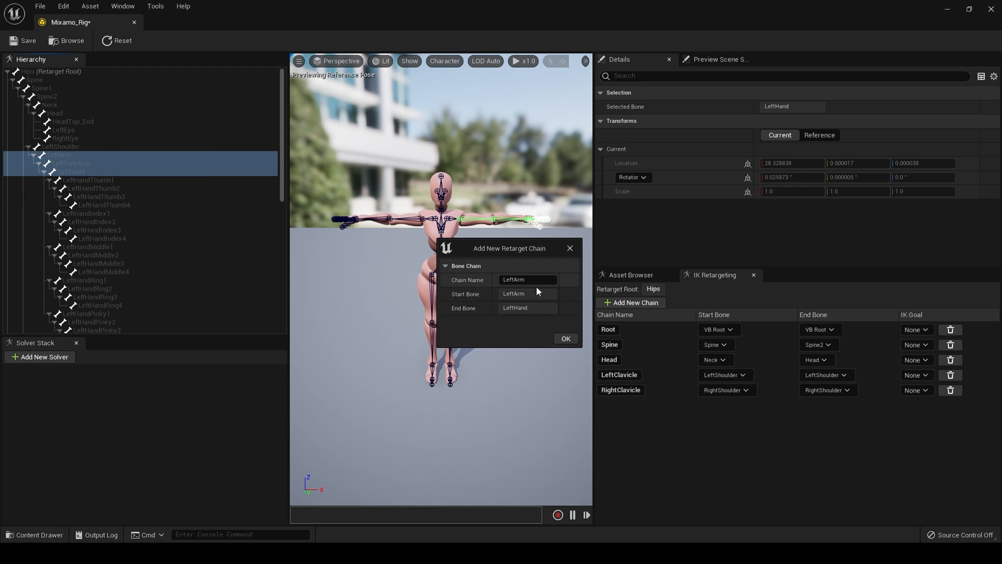
click(566, 339)
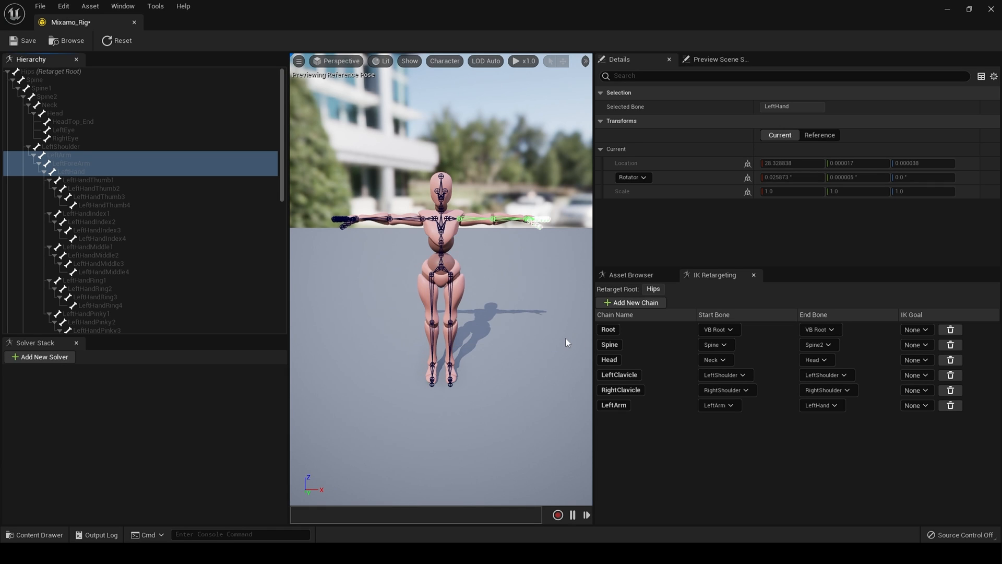
Create a retarget chain named RightArm running from the RightArm bone to RightHand
click(407, 219)
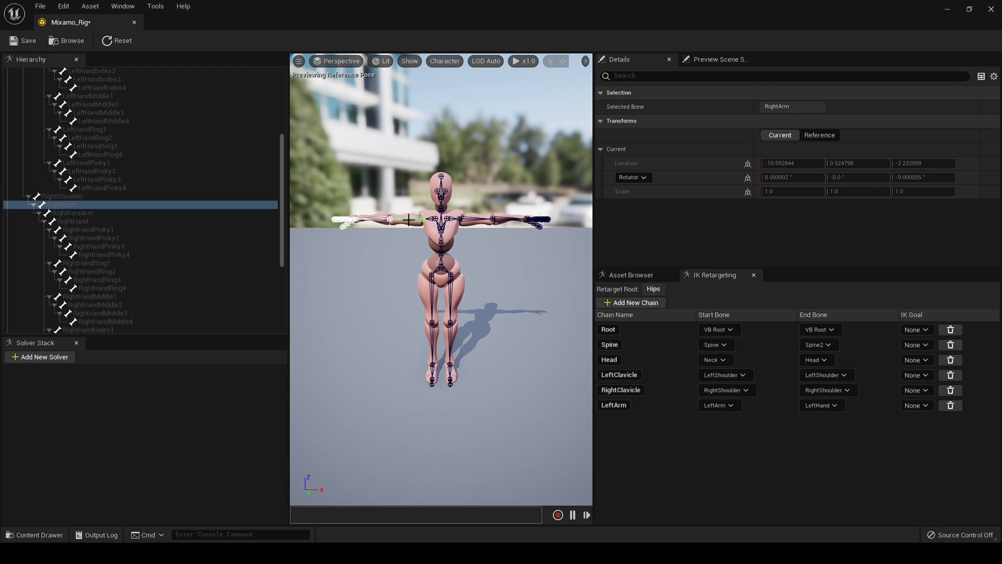
shift+click(59, 211)
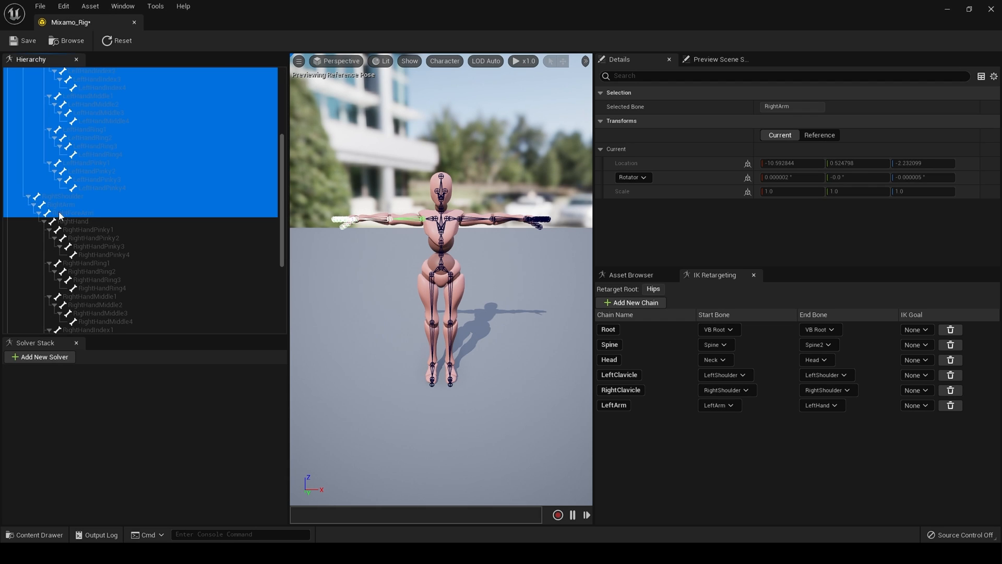
click(62, 206)
shift+click(66, 223)
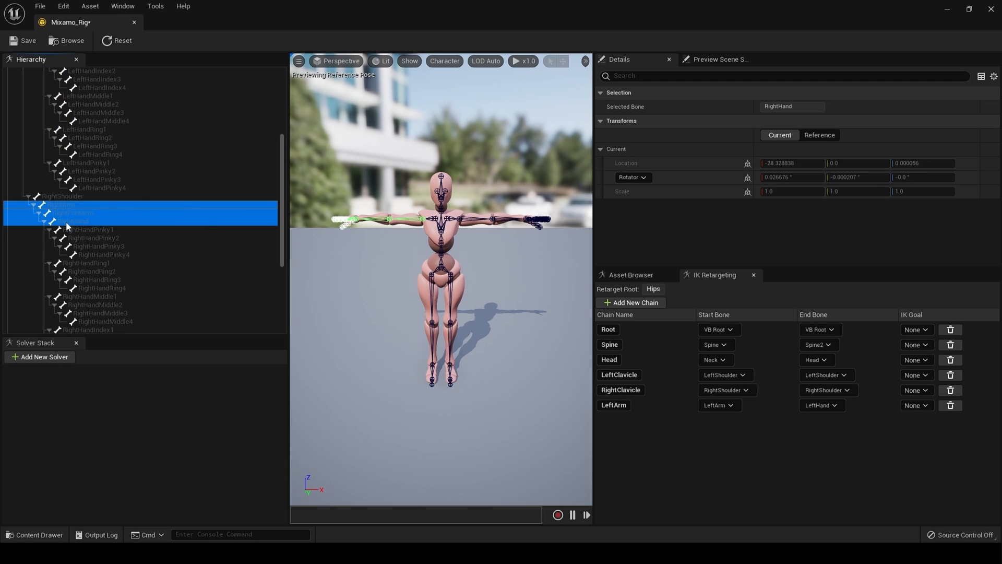
right_click(66, 222)
click(146, 402)
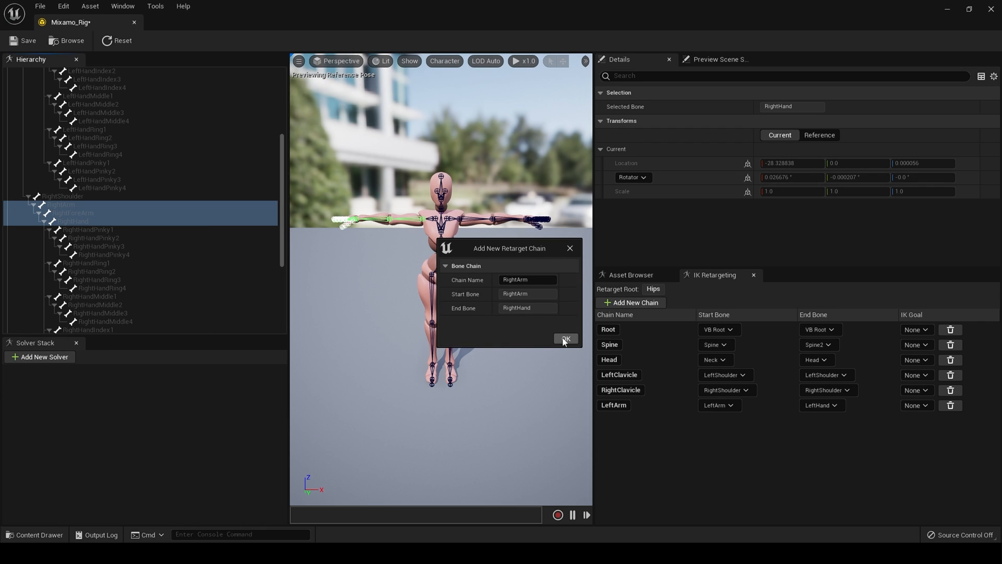
click(565, 339)
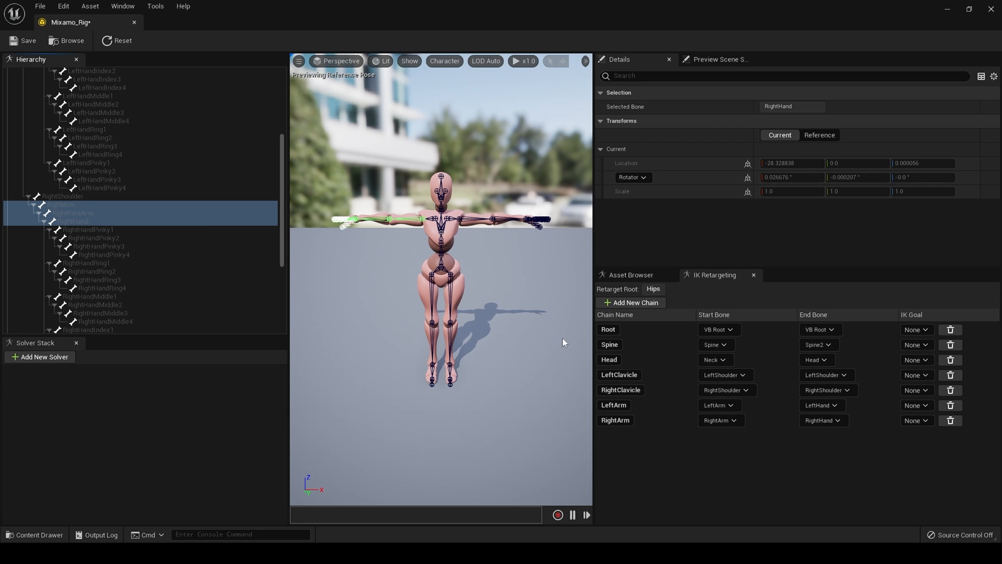
Create a retarget chain from LeftHandThumb1 to LeftHandThumb4 and name it LeftThumb
click(282, 258)
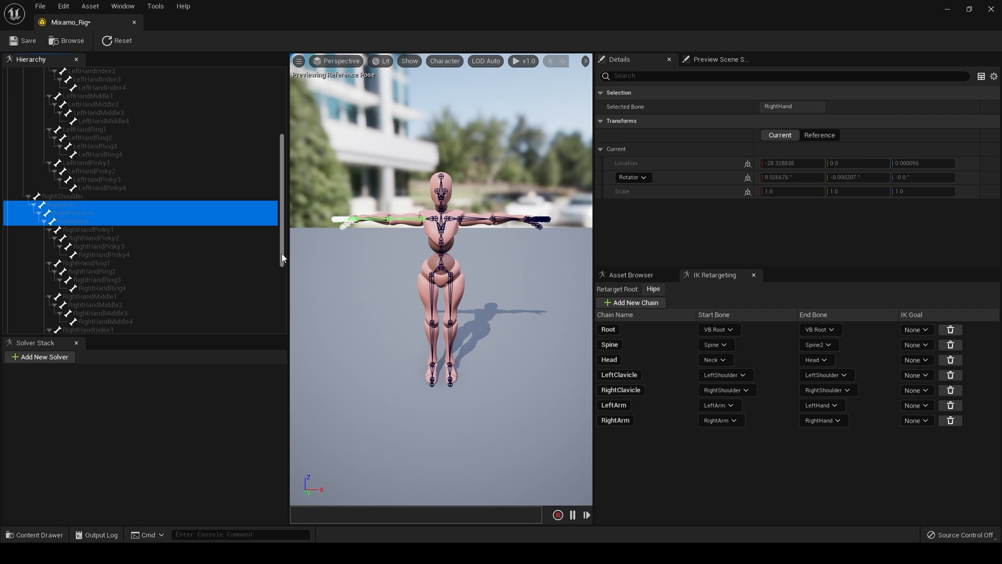
drag(281, 258, 281, 185)
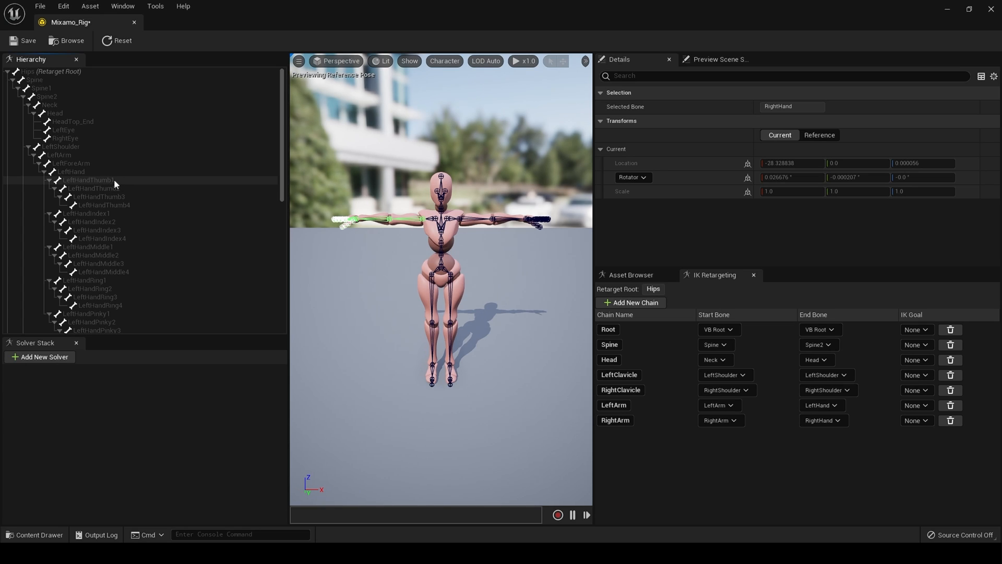
click(77, 181)
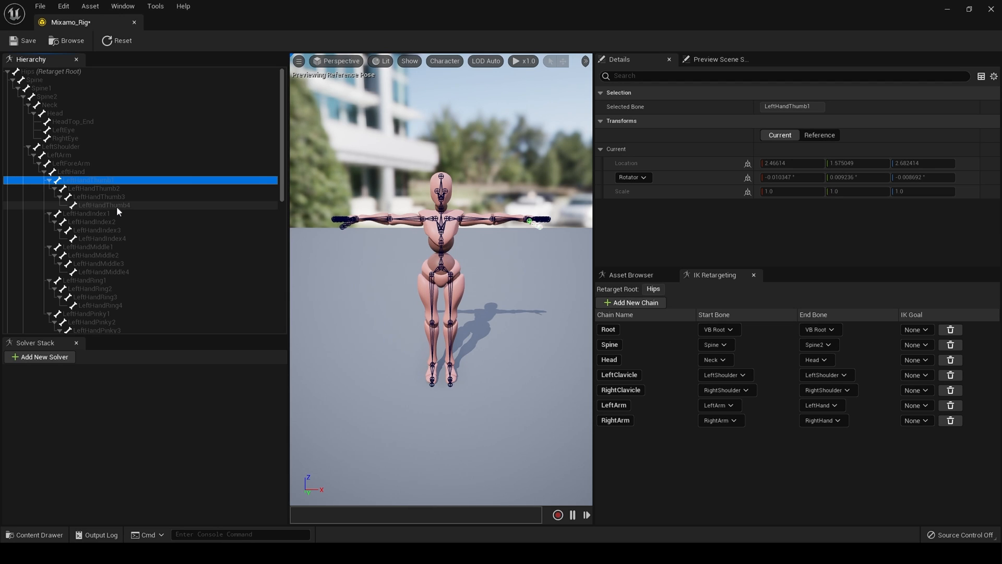
shift+click(117, 206)
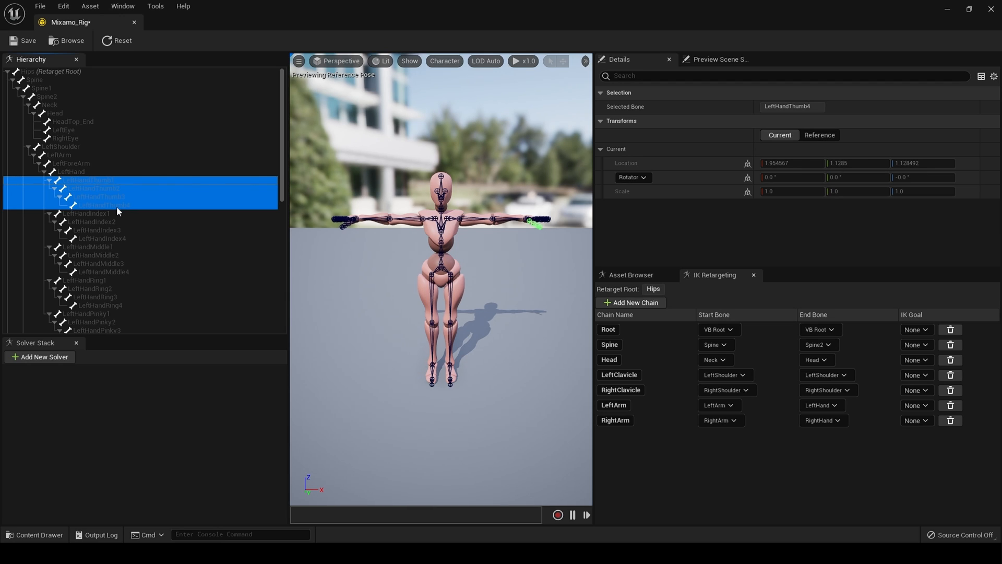
right_click(117, 205)
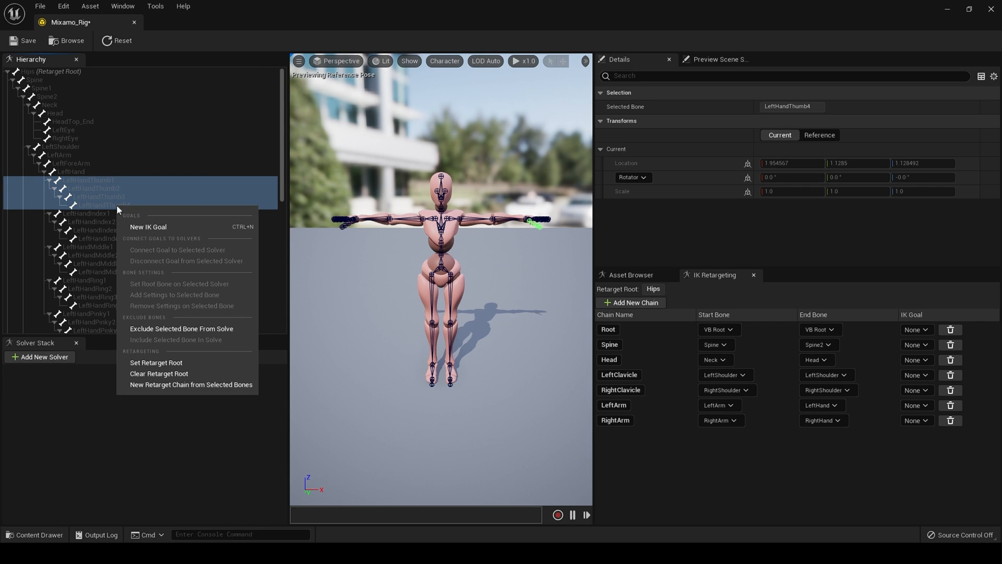
click(226, 384)
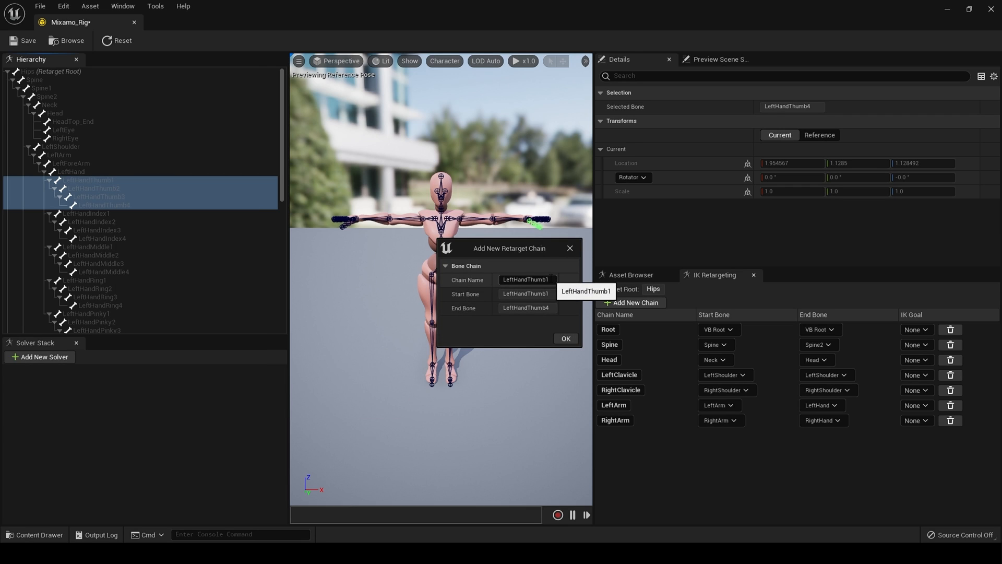
click(551, 278)
key(BackSpace)
text(Le)
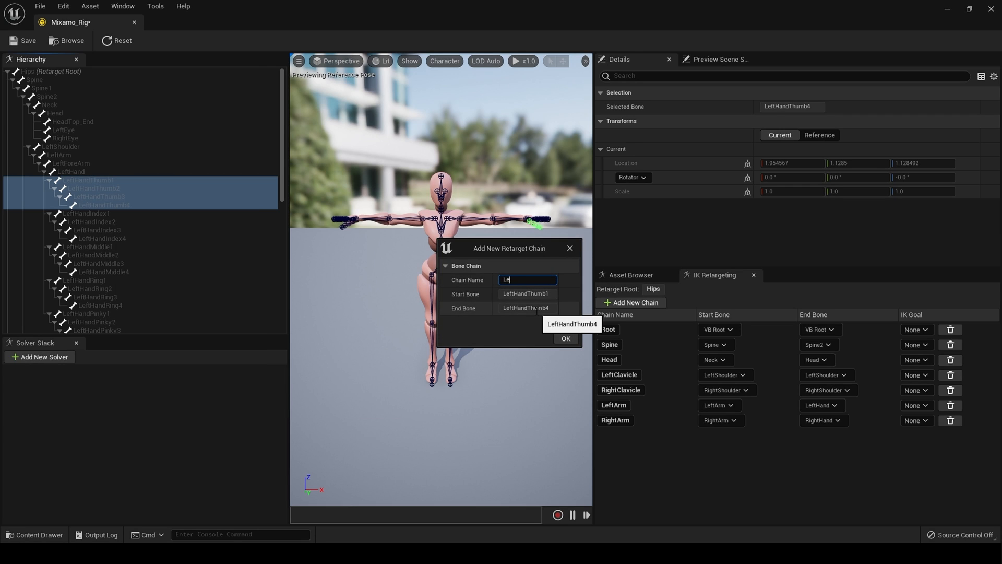
text(ftThumb)
click(565, 338)
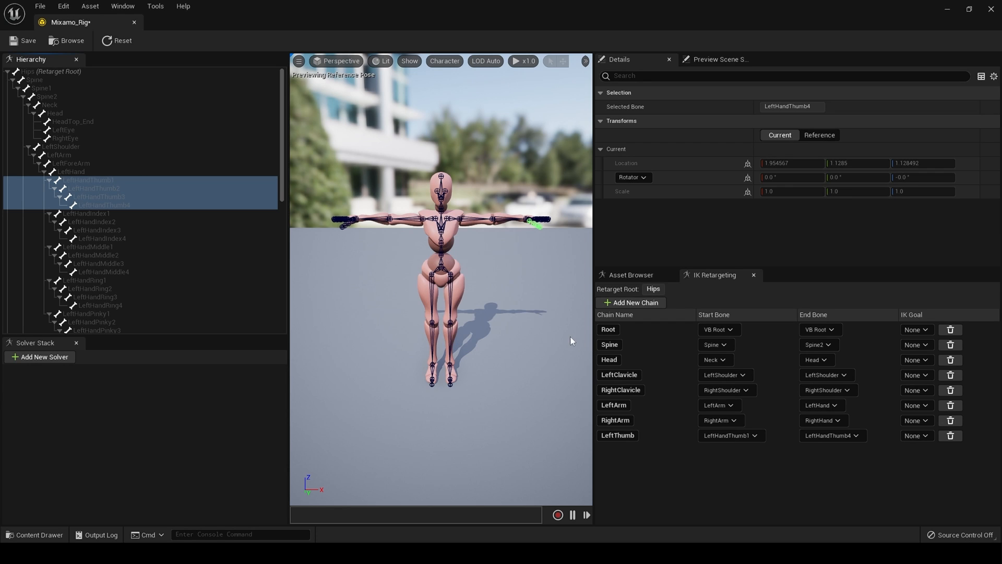
Create a retarget chain from LeftHandIndex1 to LeftHandIndex4 and name it LeftIndex
click(101, 215)
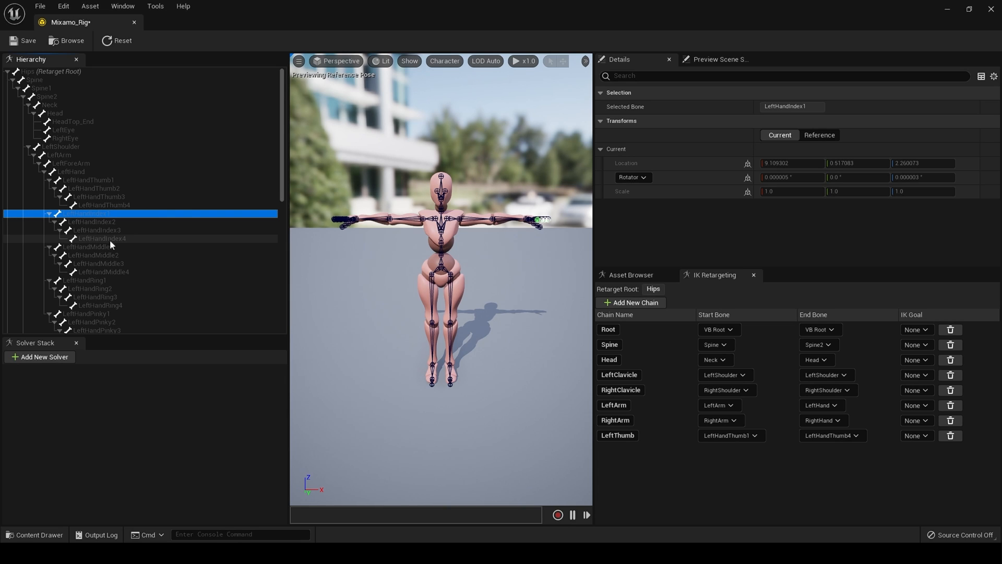
shift+click(108, 240)
right_click(109, 240)
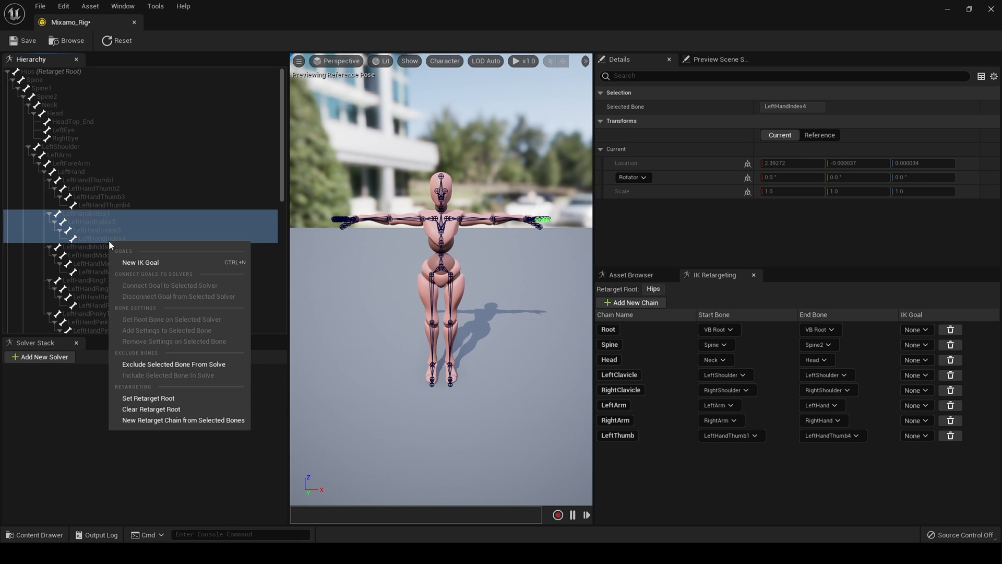
click(181, 419)
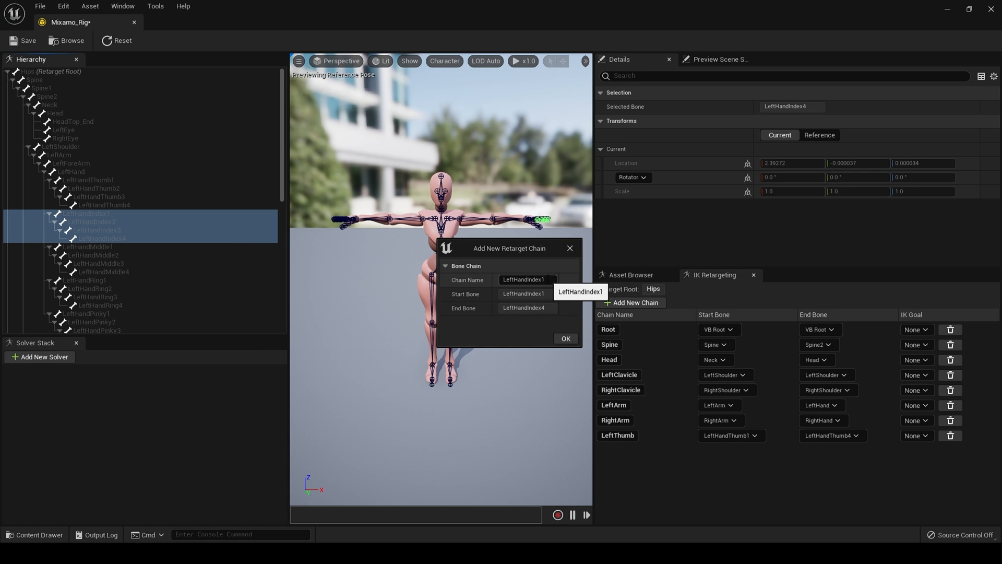
click(548, 279)
text(LeftIndex)
click(564, 338)
Create a retarget chain from LeftHandMiddle1 to LeftHandMiddle4 and name it LeftMiddle
click(94, 247)
shift+click(109, 272)
right_click(109, 272)
click(137, 458)
click(538, 281)
text(LeftMiddle)
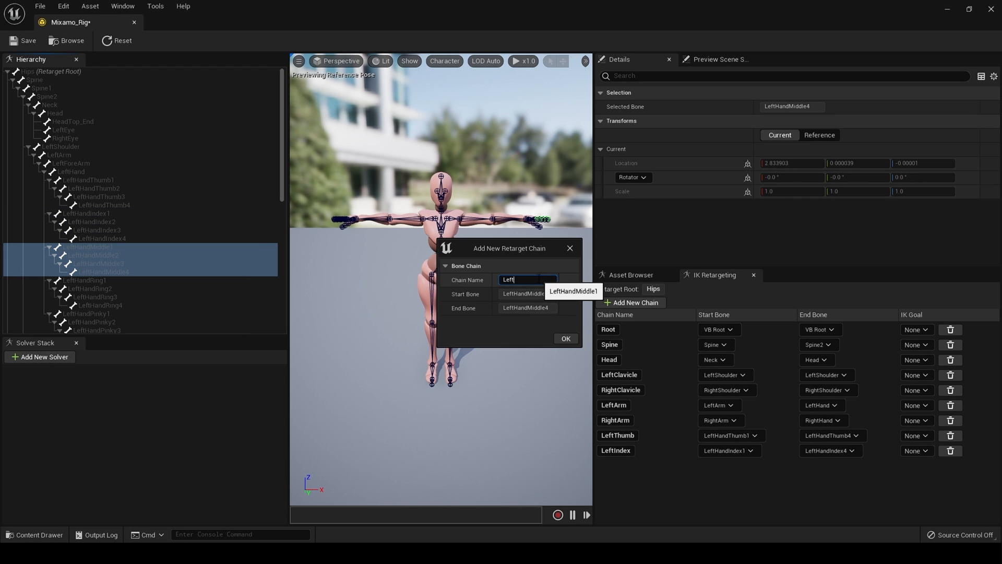
click(566, 338)
Create a retarget chain from LeftHandRing1 to LeftHandRing4 and name it LeftRing
scroll(155, 264, down, 3)
click(126, 230)
shift+click(149, 255)
right_click(148, 255)
click(177, 438)
text(ing)
click(565, 338)
Create a retarget chain from LeftHandPinky1 to LeftHandPinky4 and name it LeftPinky
click(95, 265)
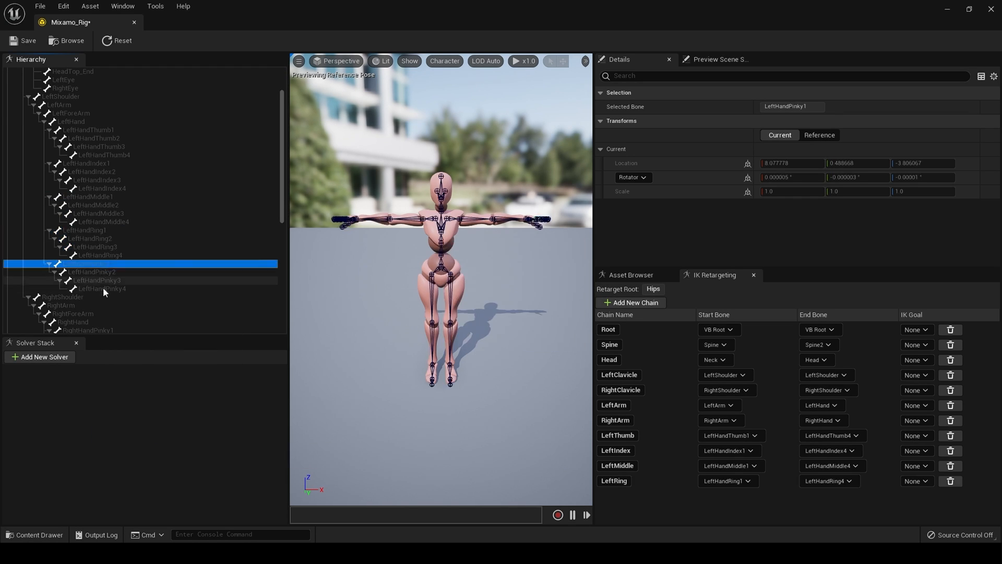
shift+click(102, 288)
right_click(100, 287)
click(549, 281)
text(LeftPinky)
click(571, 338)
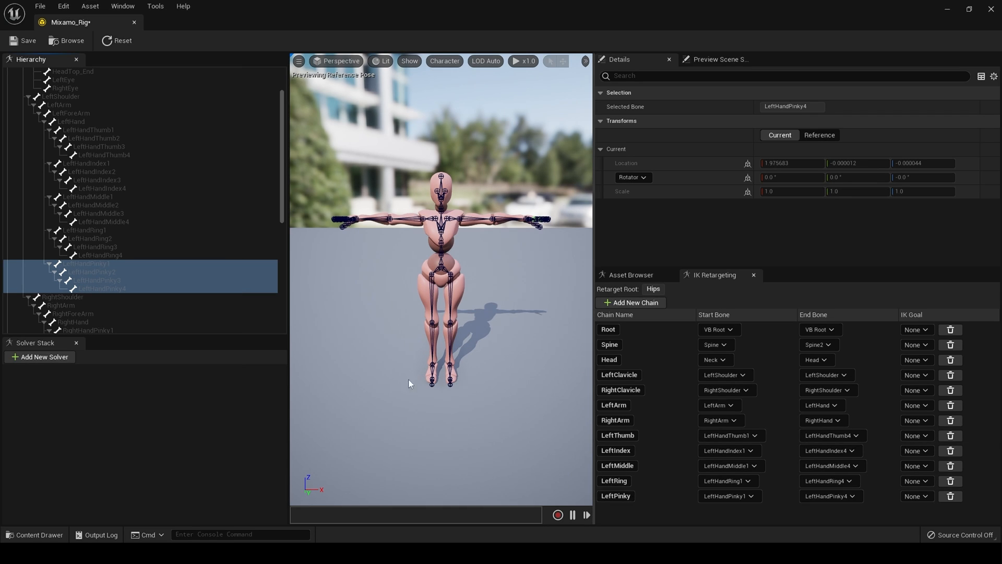
Create a retarget chain from RightHandPinky1 to RightHandPinky4 and name it RightPinky
drag(280, 177, 273, 261)
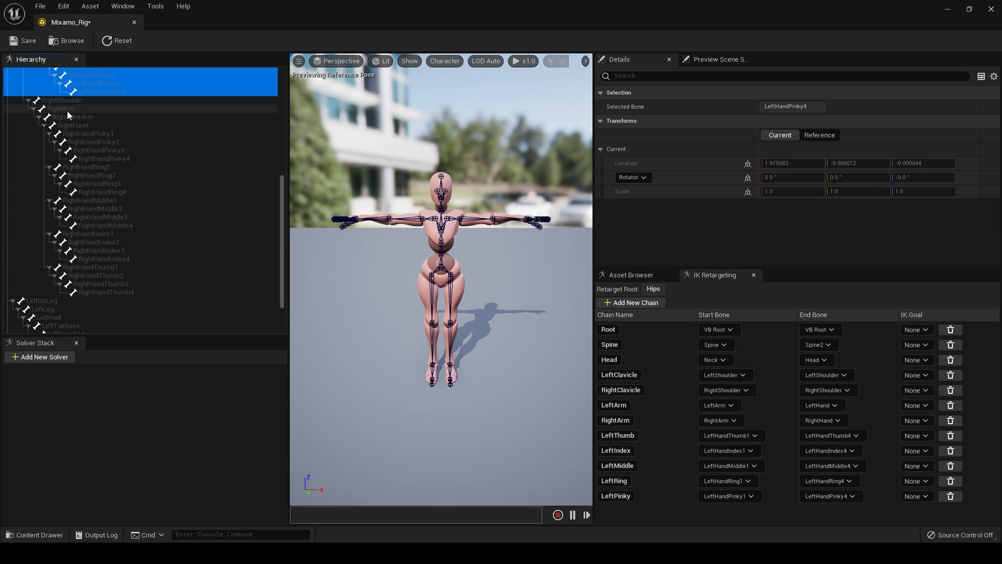
click(116, 141)
click(116, 134)
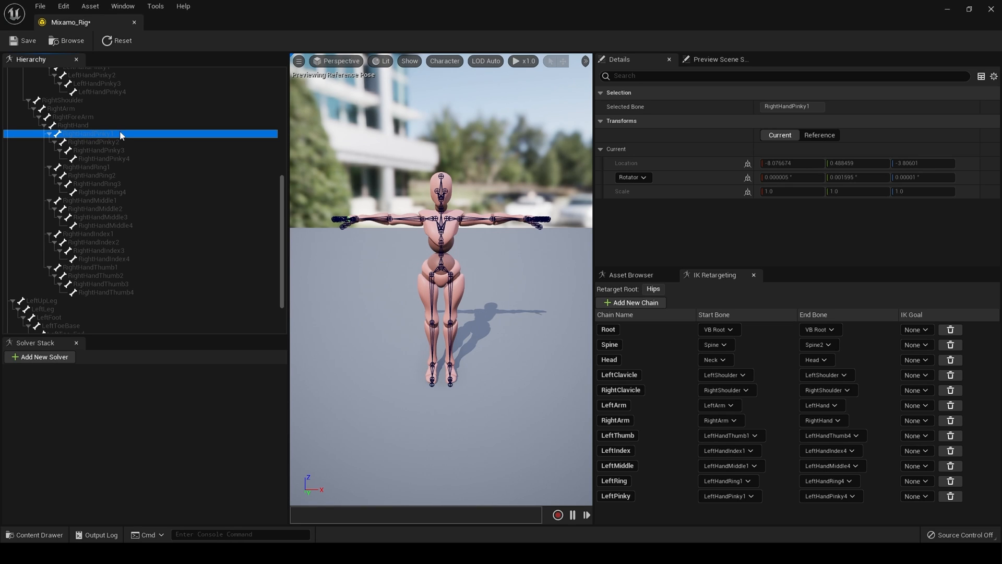
shift+click(110, 158)
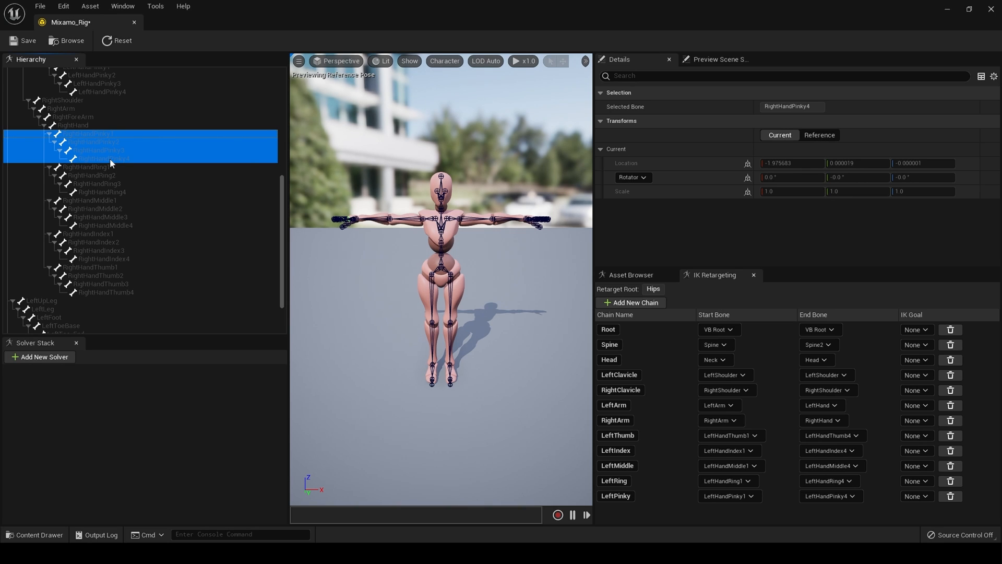
right_click(109, 158)
click(214, 338)
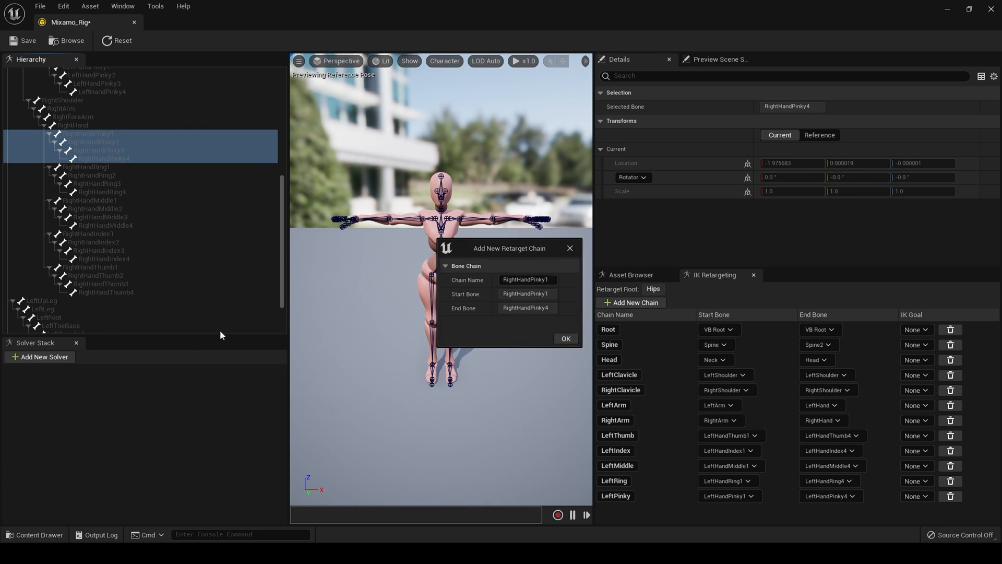
click(526, 280)
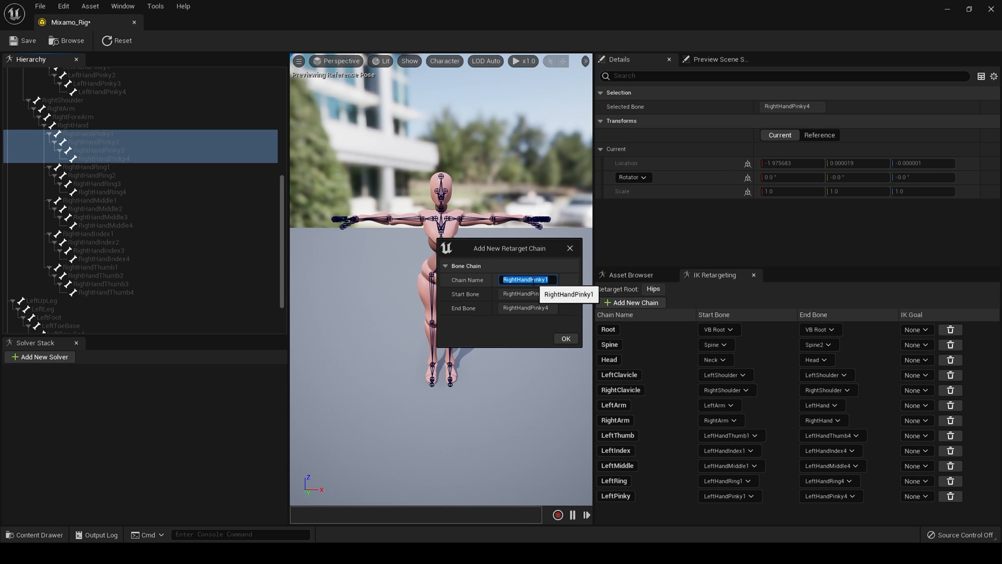
key(BackSpace)
text(RightPinky)
click(566, 338)
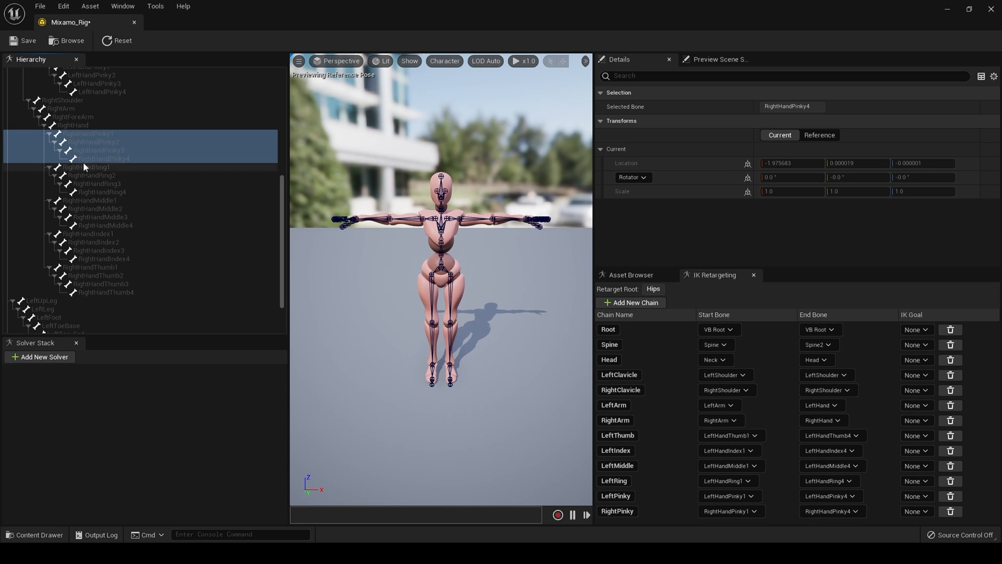
Create a retarget chain from RightHandRing1 to RightHandRing4 and name it RightRing
click(86, 167)
shift+click(95, 192)
right_click(95, 192)
click(141, 365)
click(526, 279)
text(RightRing)
click(566, 338)
Create a retarget chain from RightHandMiddle1 to RightHandMiddle4 and name it RightMiddle
click(90, 200)
shift+click(100, 225)
right_click(100, 224)
click(146, 402)
click(526, 279)
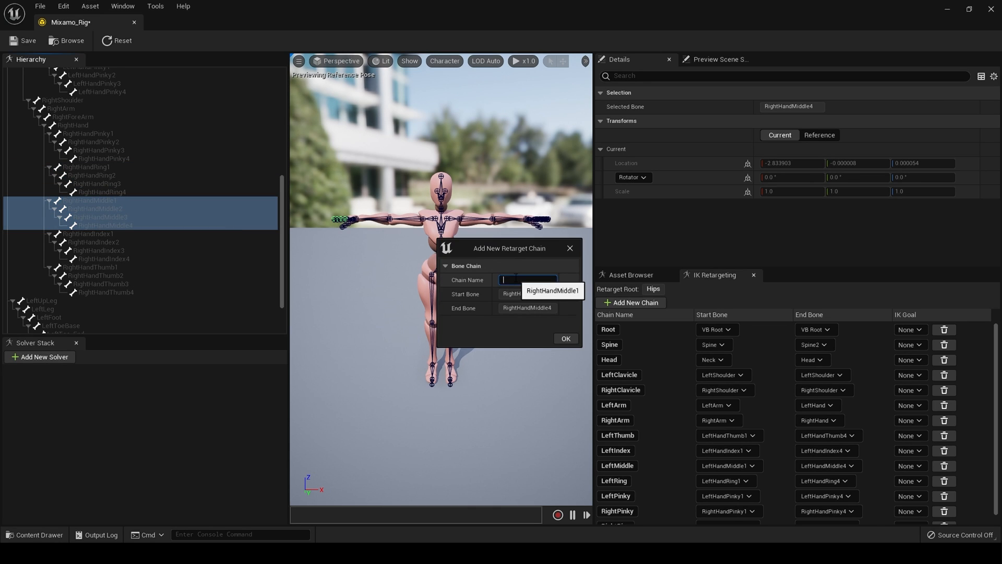
text(RightMiddle)
Create a retarget chain from RightHandIndex1 to RightHandIndex4 and name it RightIndex
click(146, 436)
click(537, 279)
text(RightIndex)
click(566, 339)
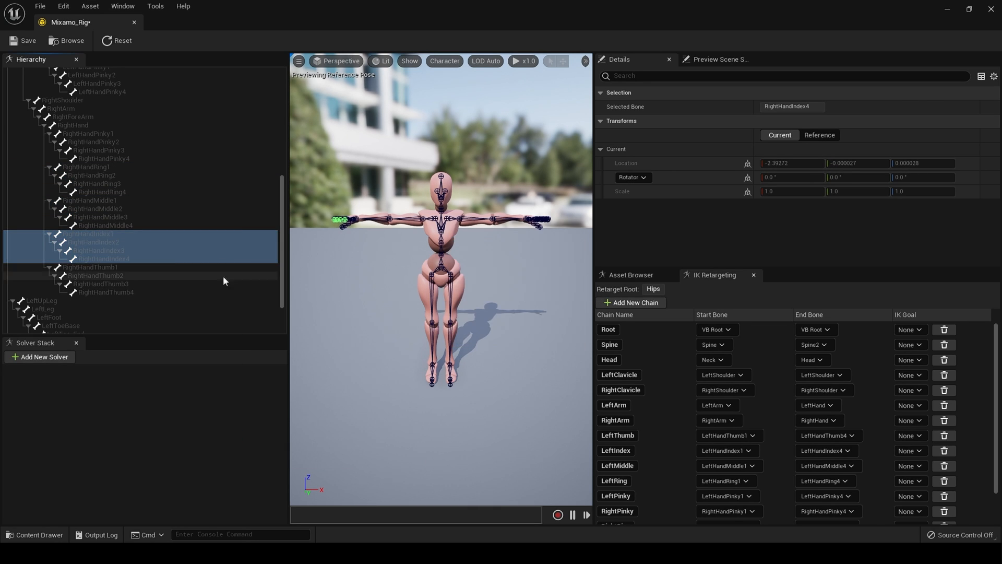
Create a retarget chain from RightHandThumb1 to RightHandThumb4 and name it RightThumb
click(100, 267)
shift+click(107, 293)
right_click(107, 293)
click(151, 471)
text(RightThumb)
click(566, 339)
scroll(728, 446, down, 3)
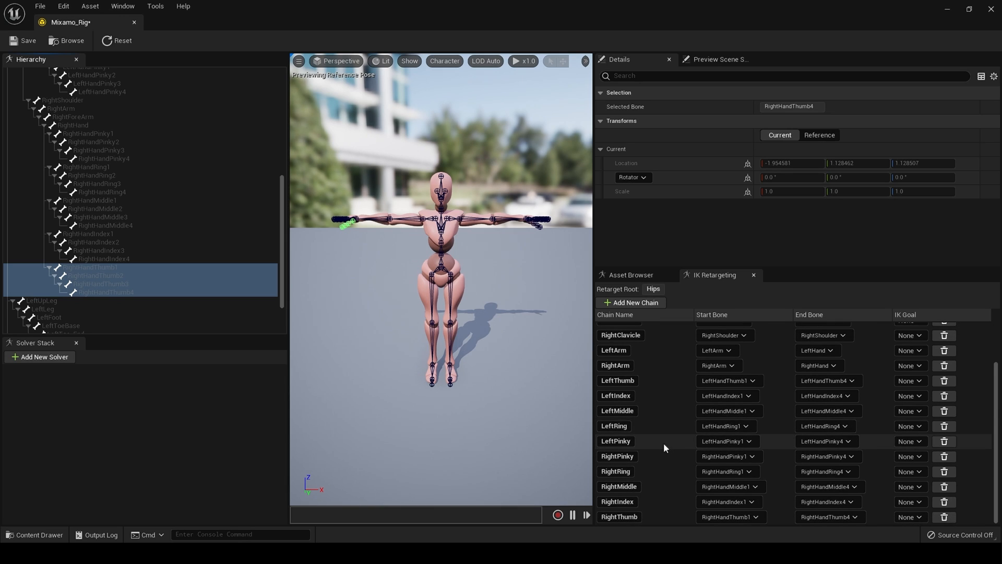
scroll(664, 448, up, 3)
scroll(664, 447, down, 3)
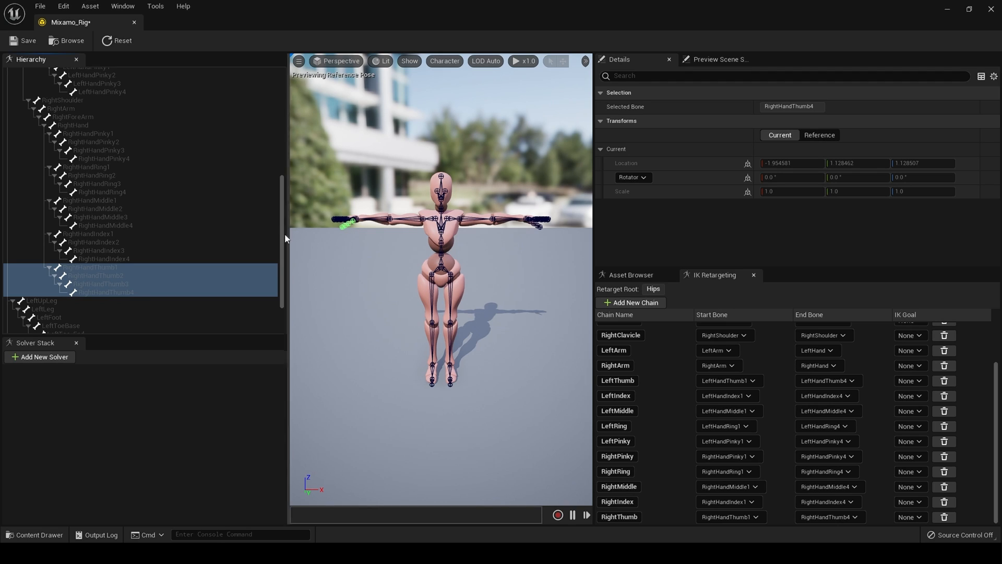
Create a retarget chain named LeftLeg running from the LeftUpLeg bone to LeftToe_End
drag(282, 246, 285, 274)
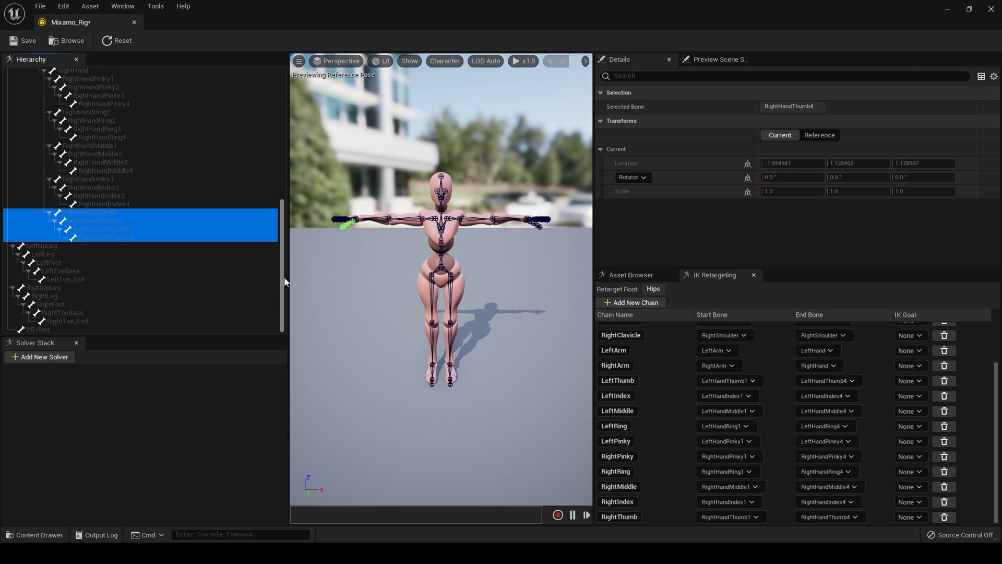
click(40, 245)
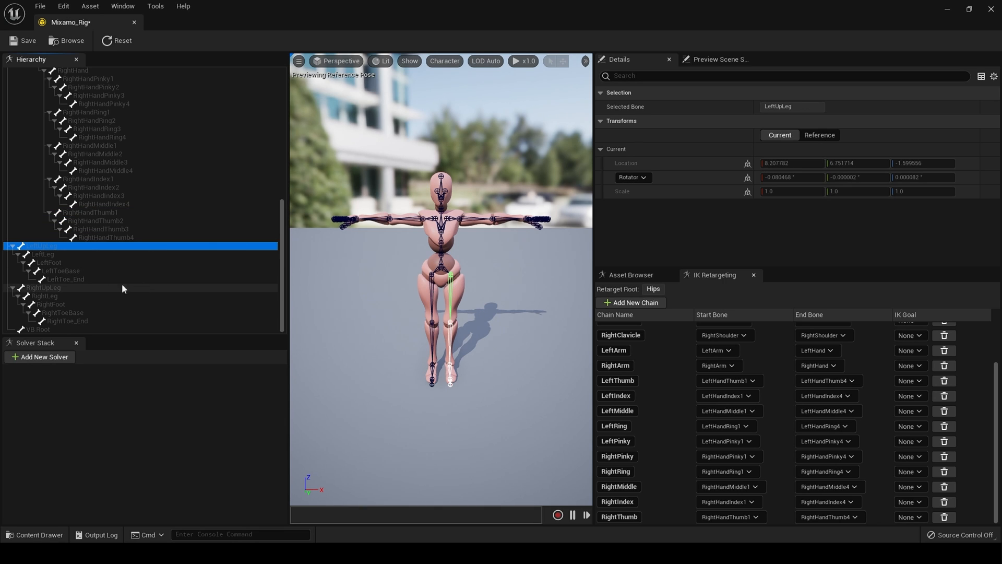
shift+click(65, 280)
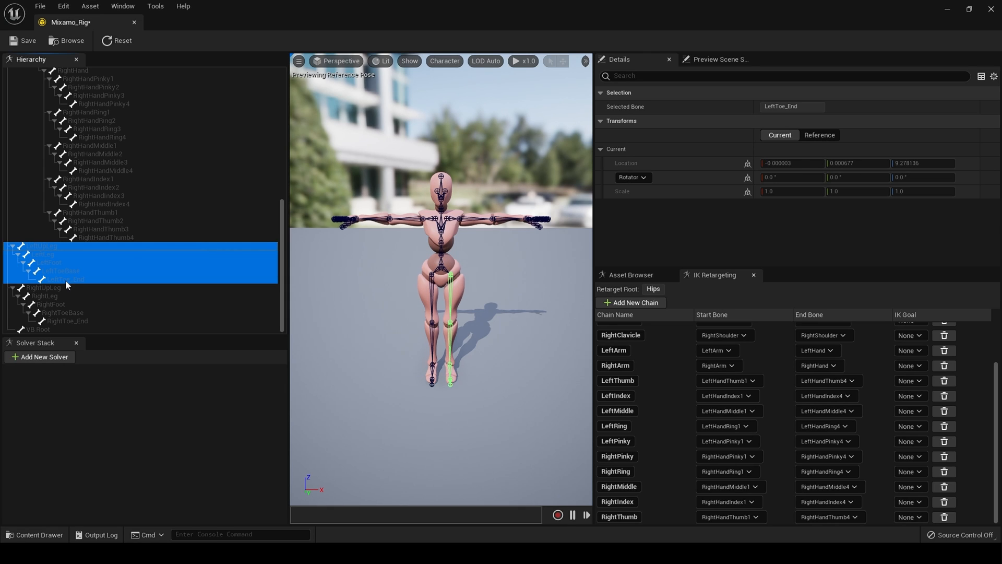
right_click(64, 280)
click(143, 462)
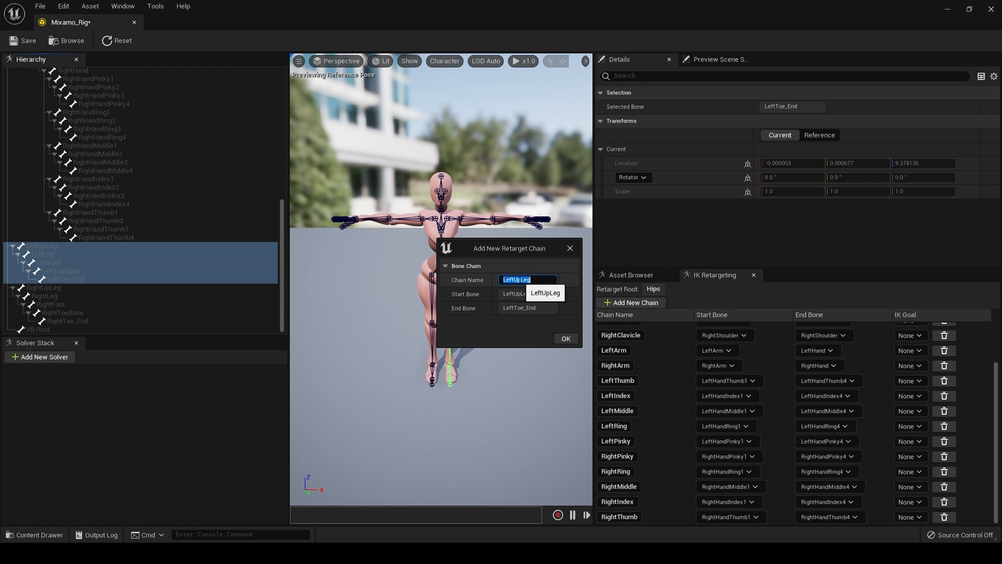
key(BackSpace)
text(Le)
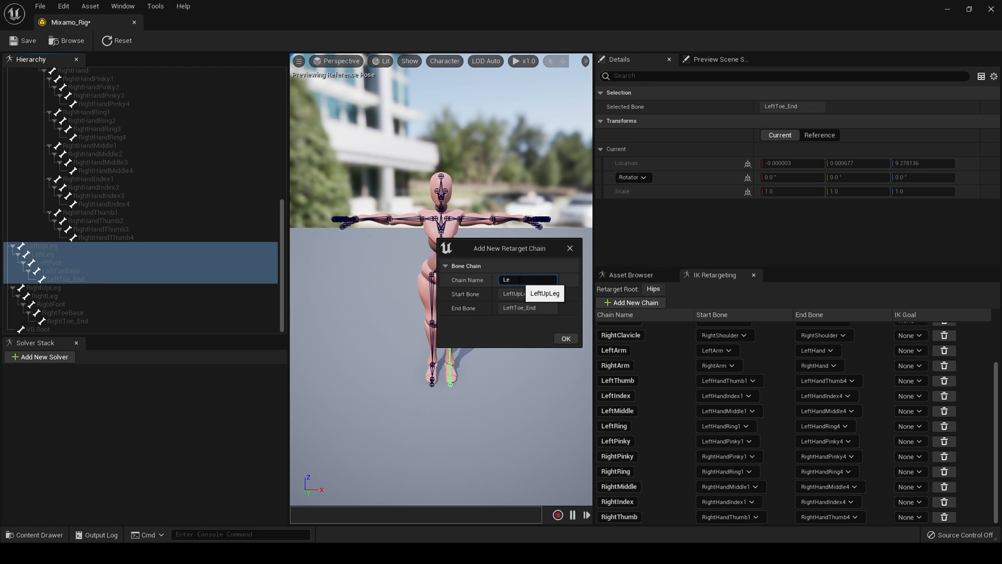
text(ftLeg)
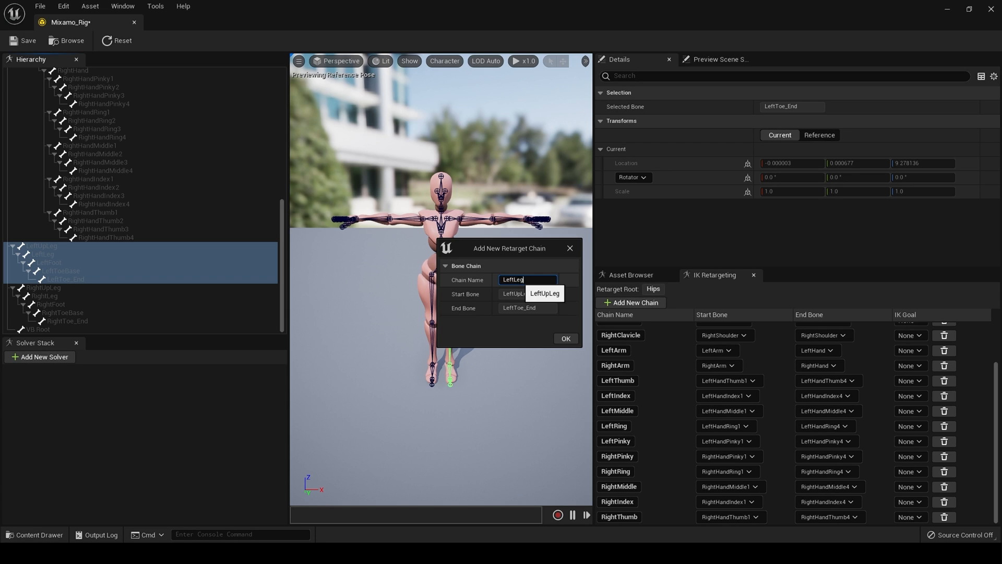
click(565, 338)
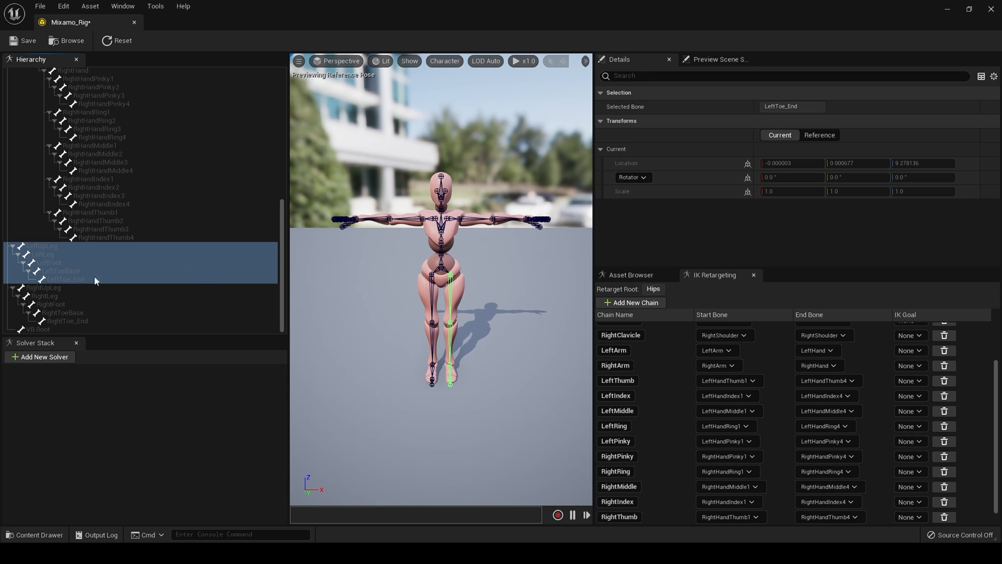
Create a retarget chain named RightLeg running from the RightUpLeg bone to RightToe_End
click(430, 289)
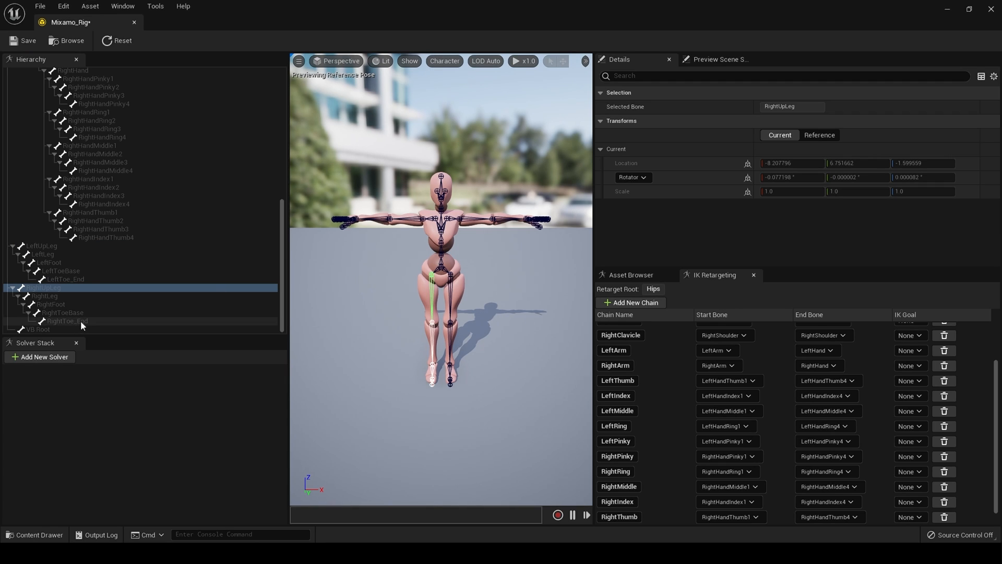
shift+click(81, 320)
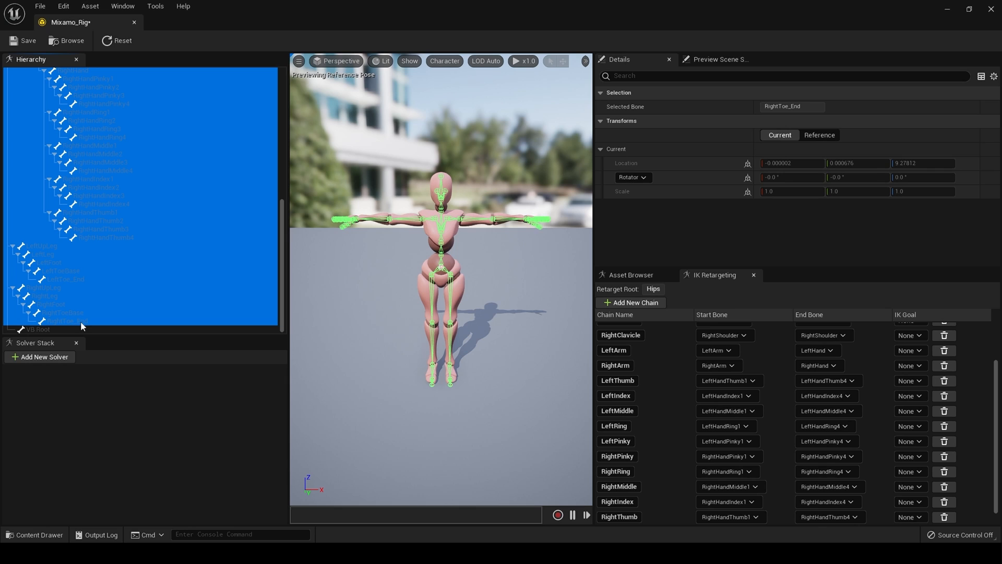
click(55, 288)
shift+click(54, 321)
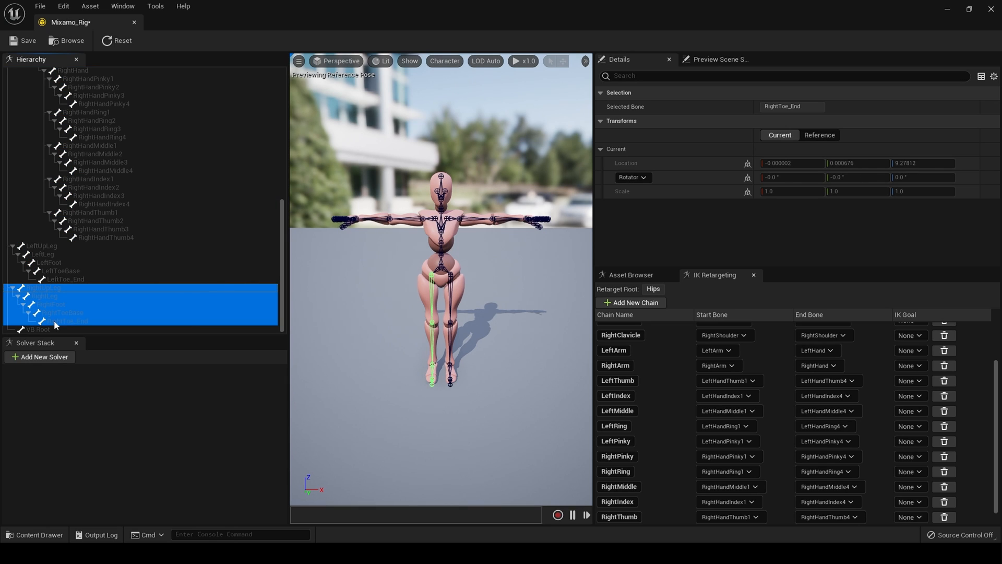
right_click(55, 320)
click(121, 501)
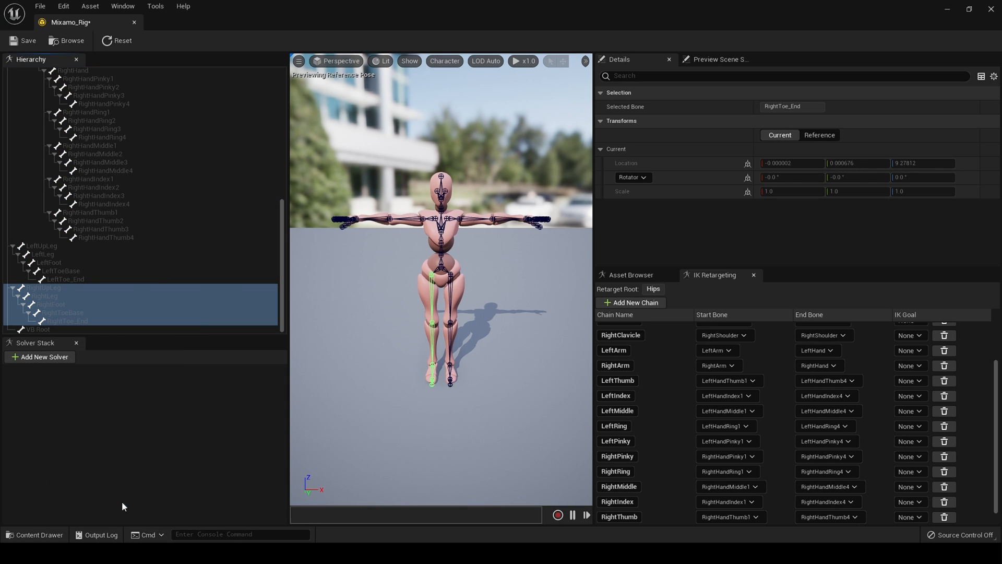
click(537, 280)
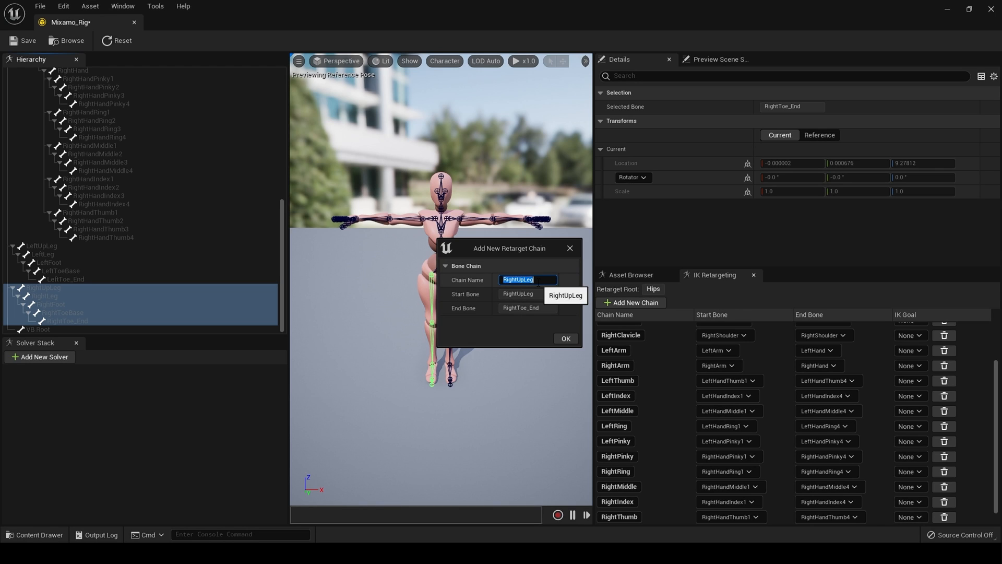
key(BackSpace)
text(RightLeg)
click(566, 339)
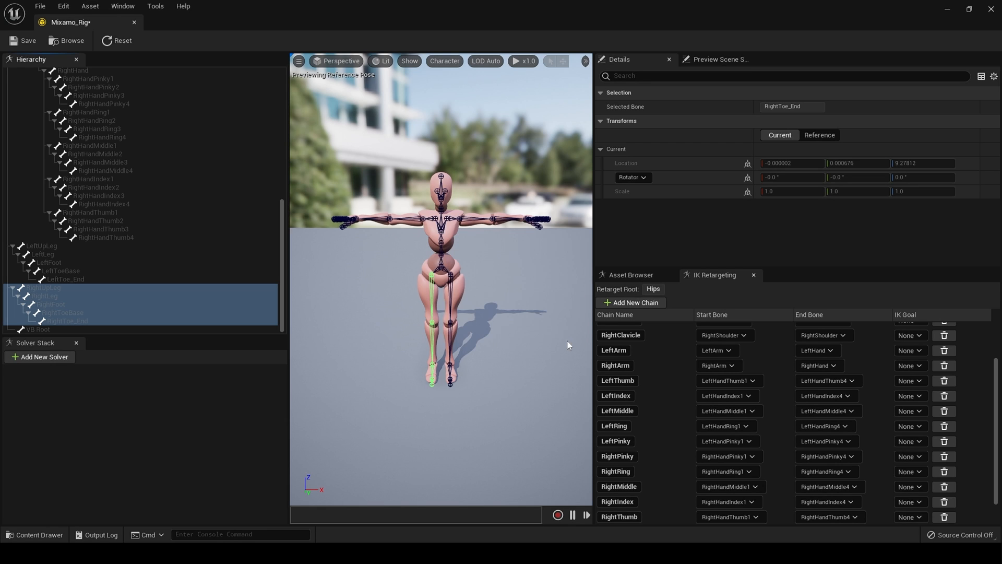
Examine the retarget chains one by one from Root to LeftThumb, checking which bones each covers on the character
scroll(690, 385, up, 1)
scroll(690, 381, up, 2)
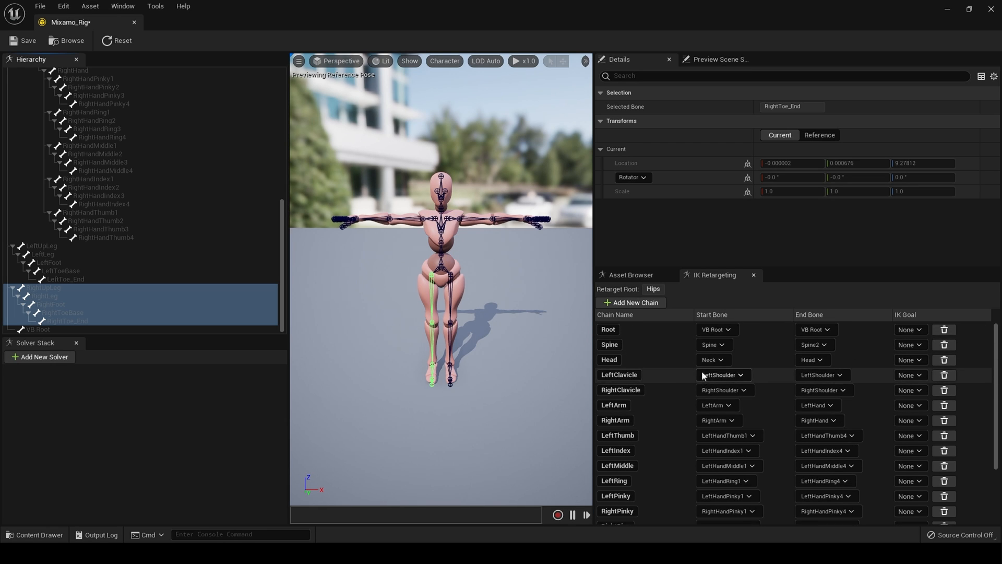
click(672, 330)
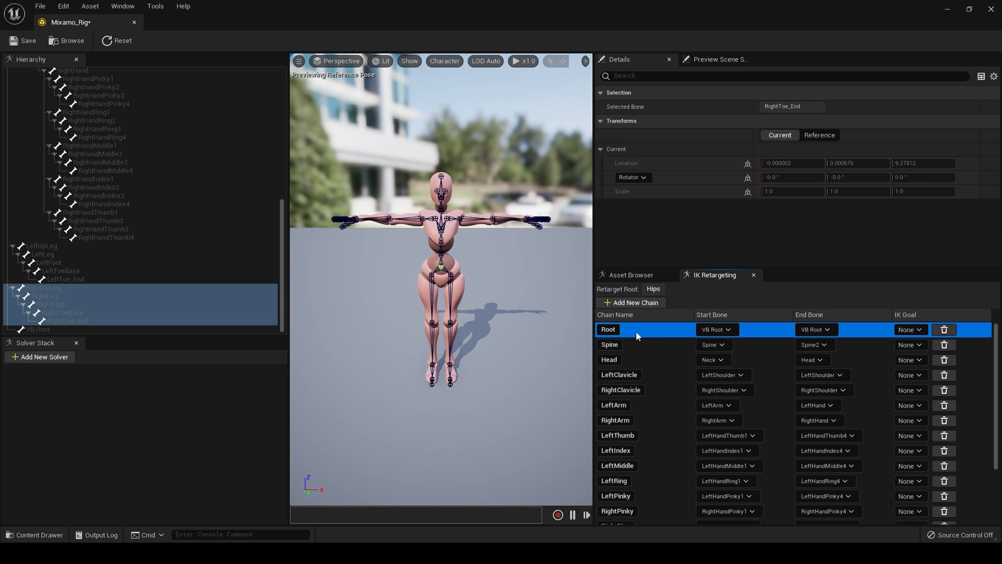
click(642, 345)
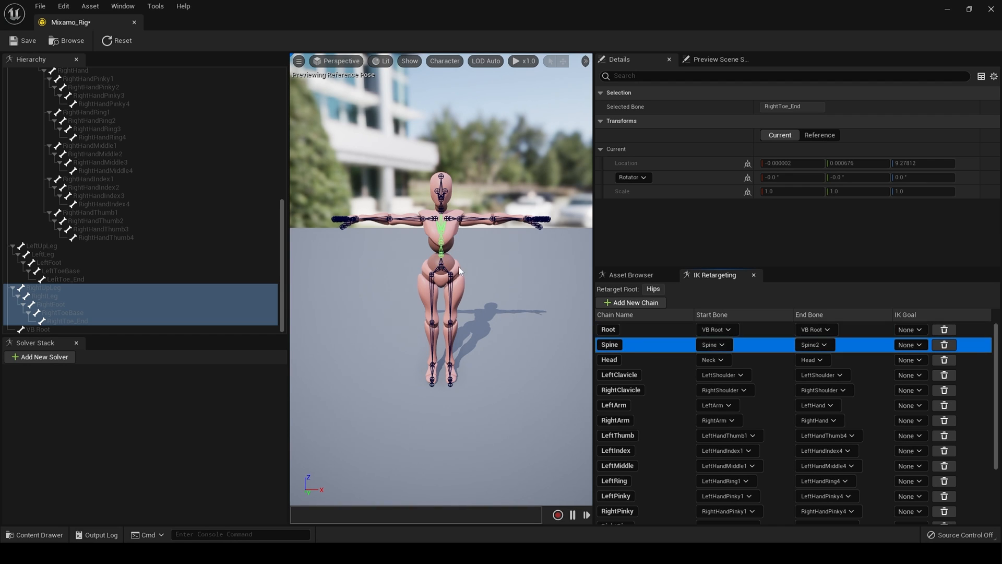
click(633, 359)
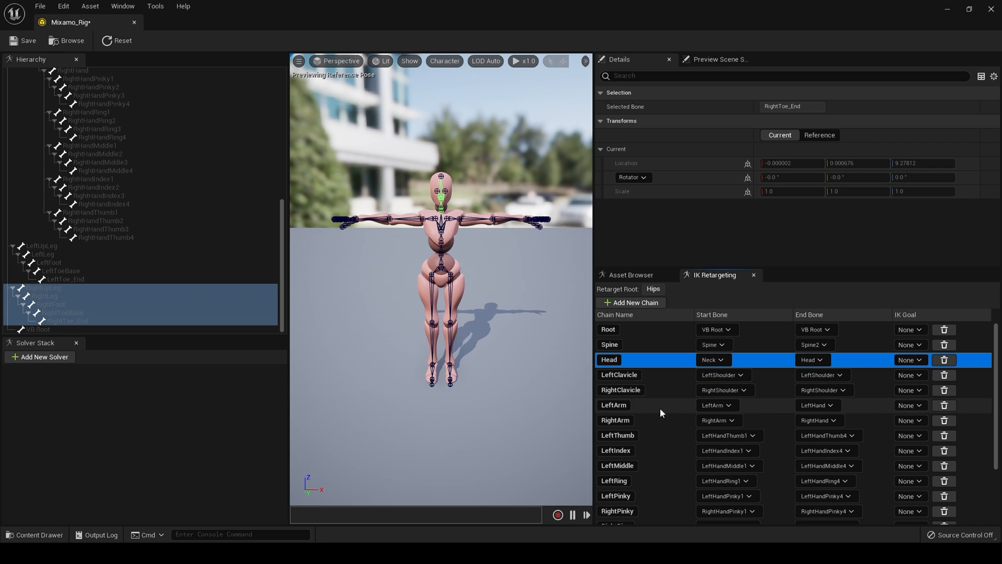
click(656, 373)
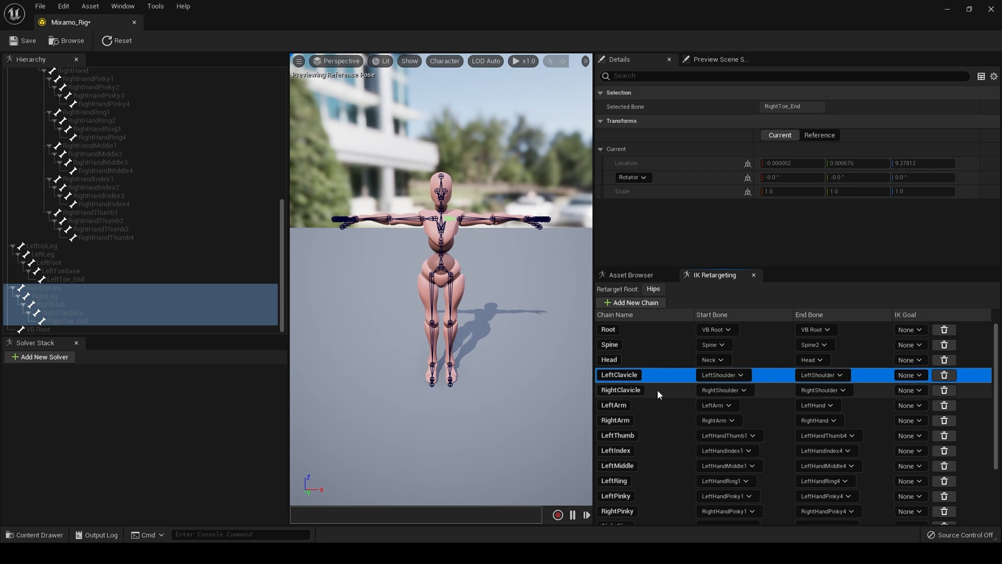
click(659, 393)
click(661, 405)
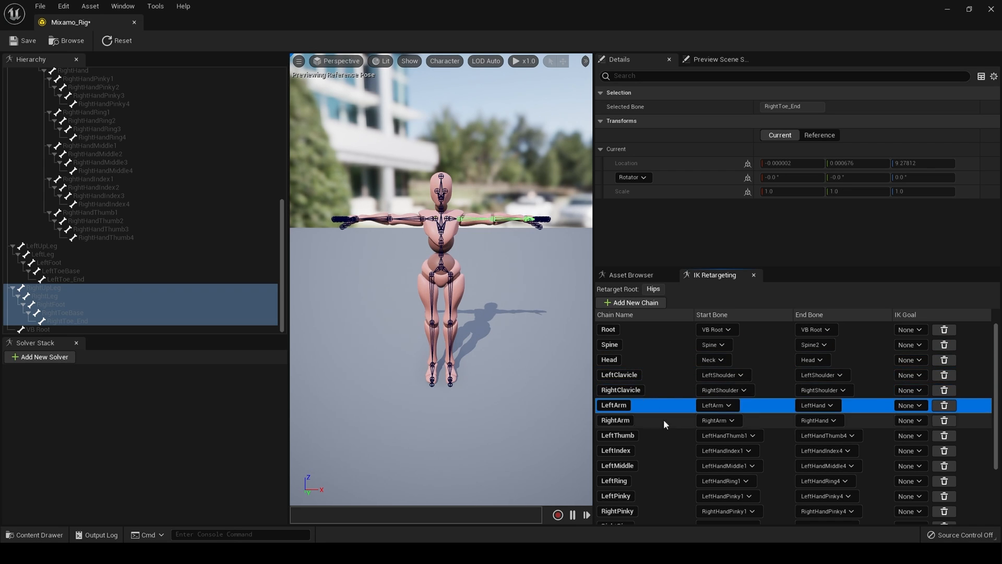
click(663, 420)
click(671, 439)
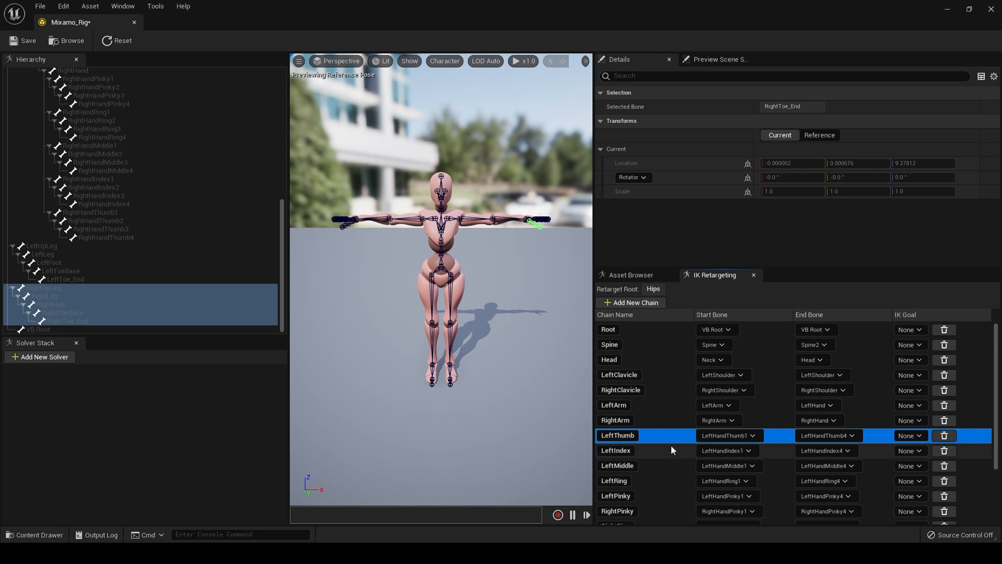
scroll(671, 444, down, 5)
scroll(674, 442, up, 5)
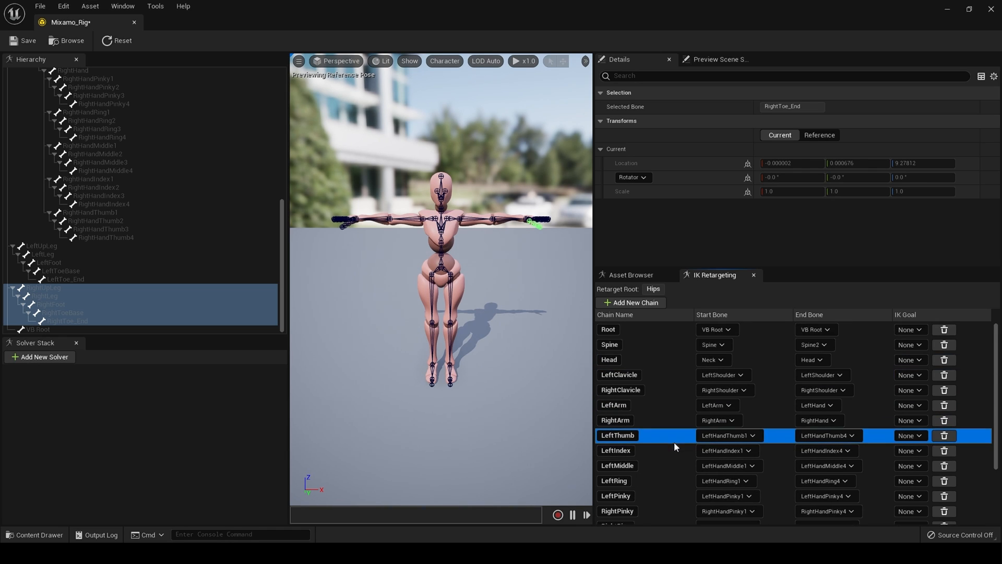
Save the Mixamo_Rig asset with its retarget chains
click(27, 37)
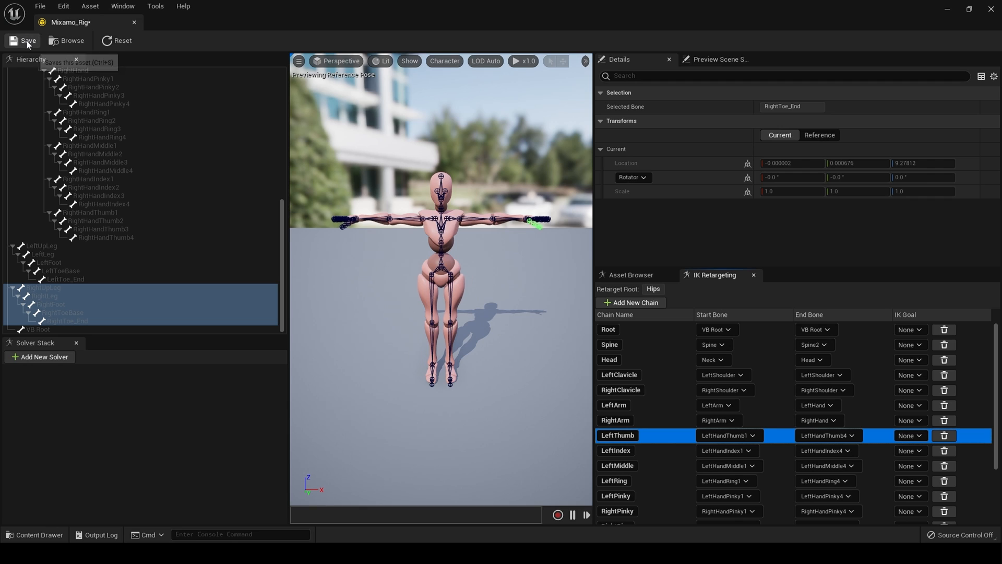
Add a Full Body IK solver to the rig and set the Hips bone as its root bone
drag(281, 216, 281, 86)
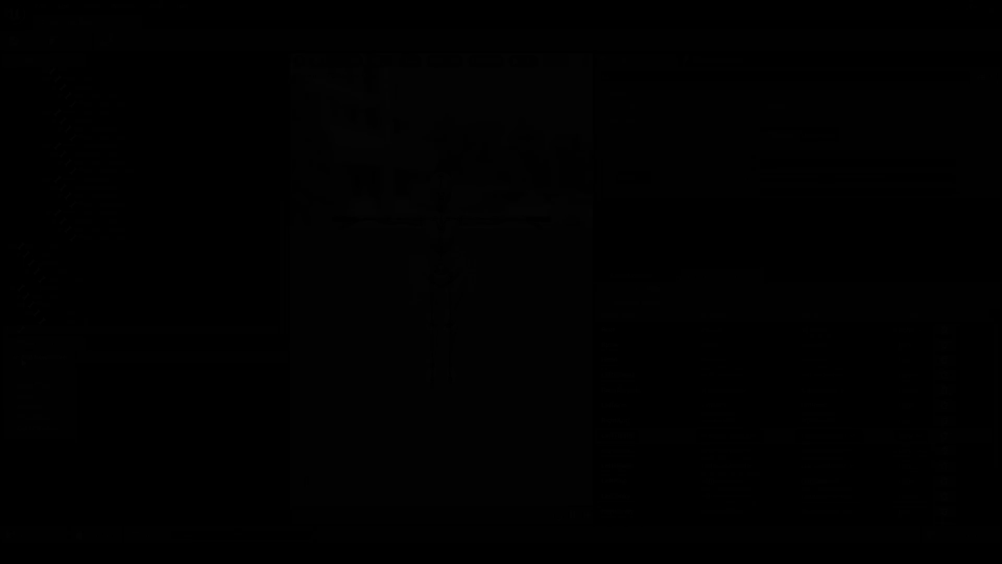
click(20, 357)
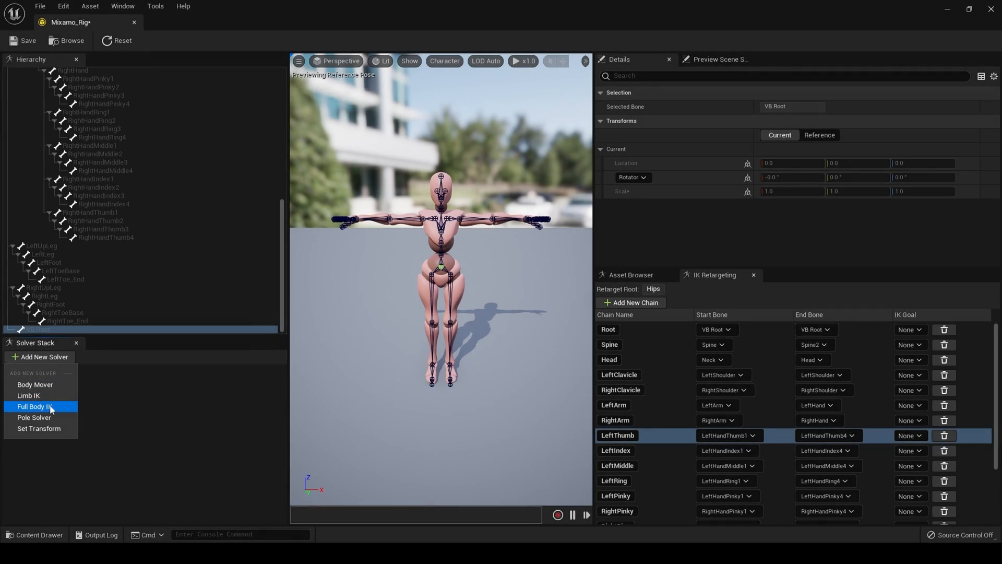
click(49, 405)
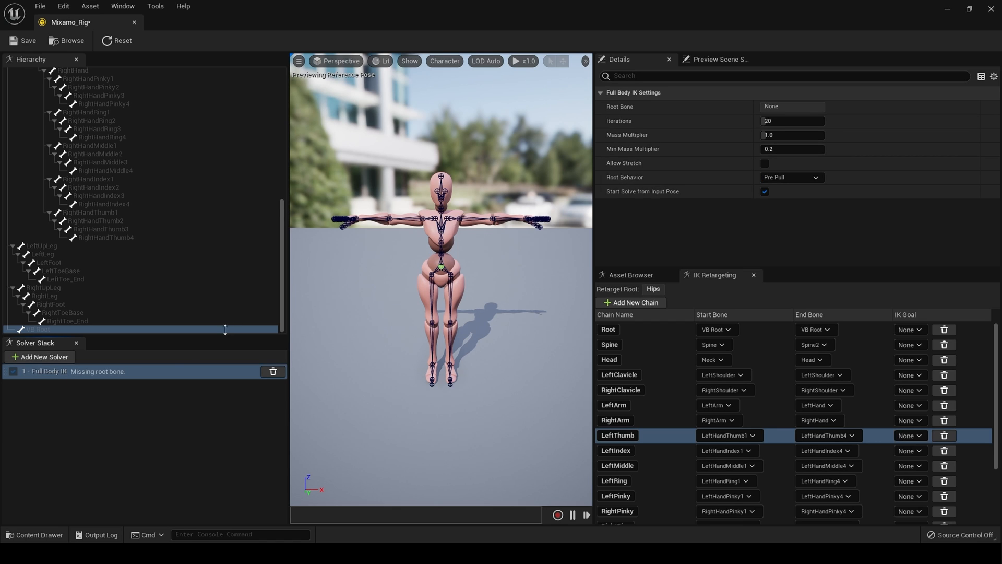
drag(280, 266, 300, 93)
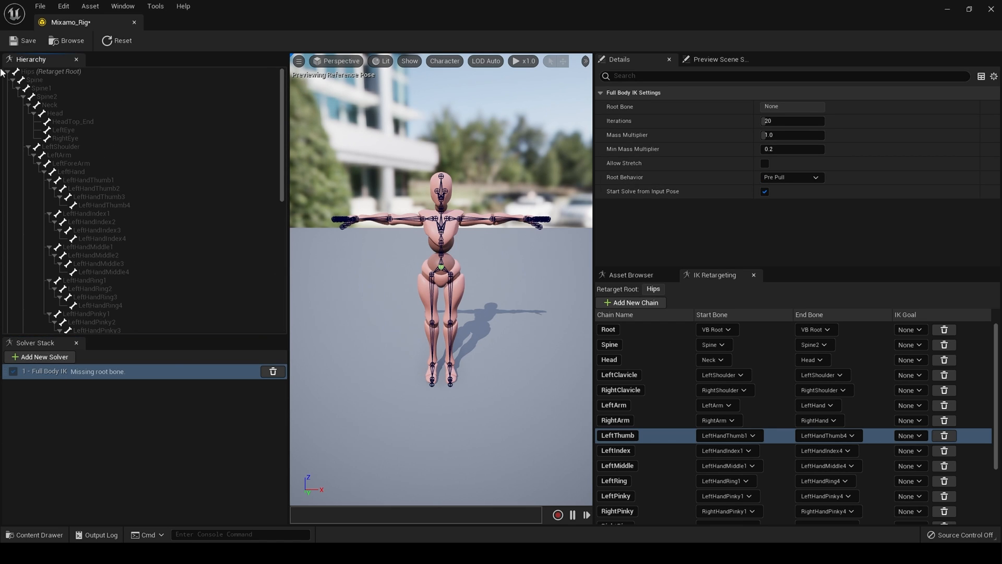
click(24, 73)
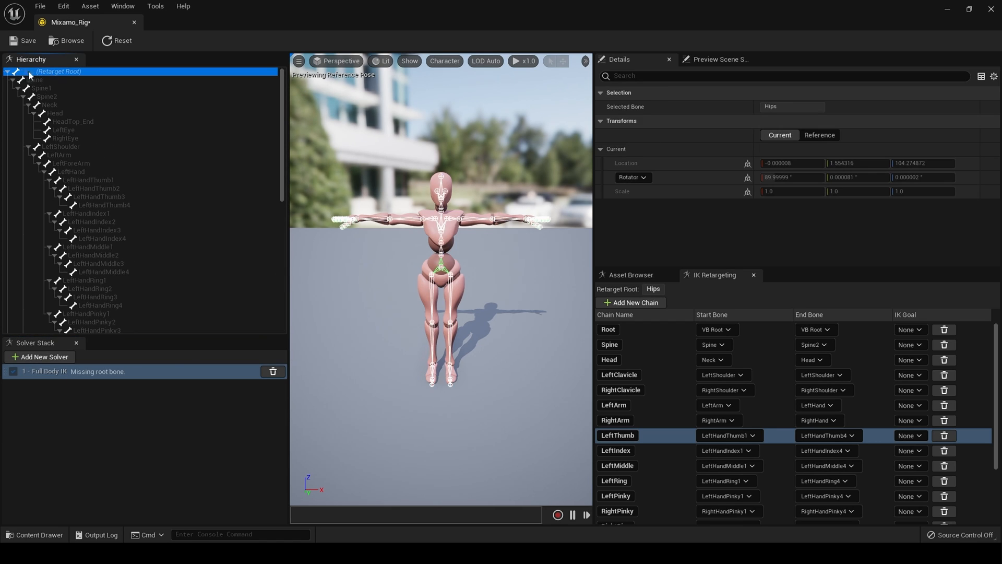
right_click(32, 73)
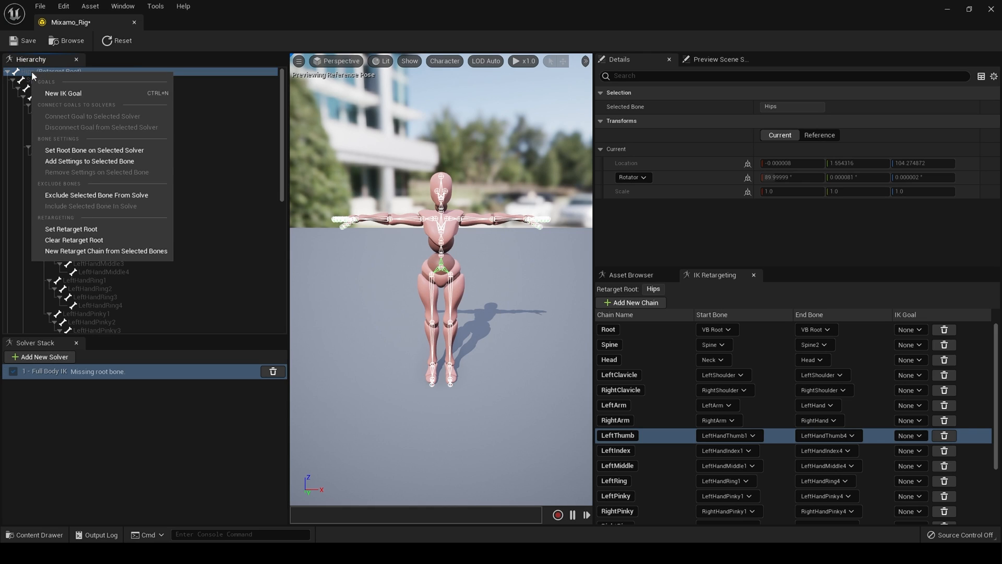
click(96, 150)
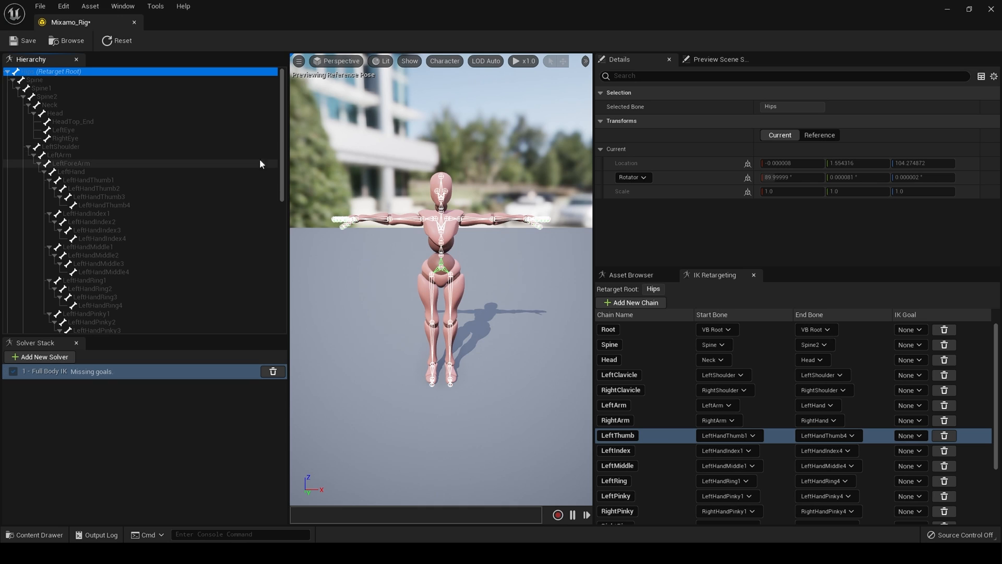
Create new IK goals on the LeftHand and RightHand bones for the Full Body IK solver
click(64, 171)
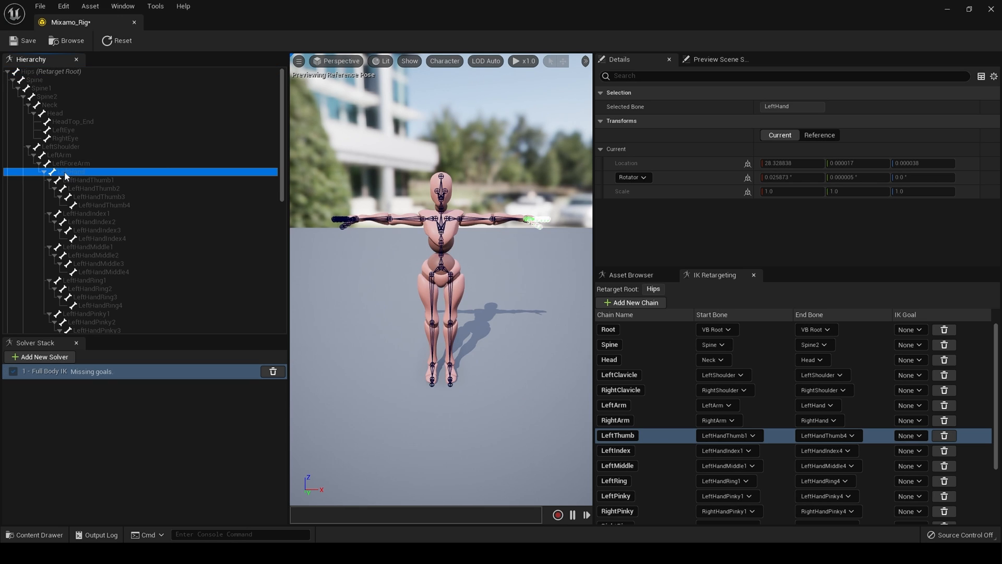
right_click(65, 171)
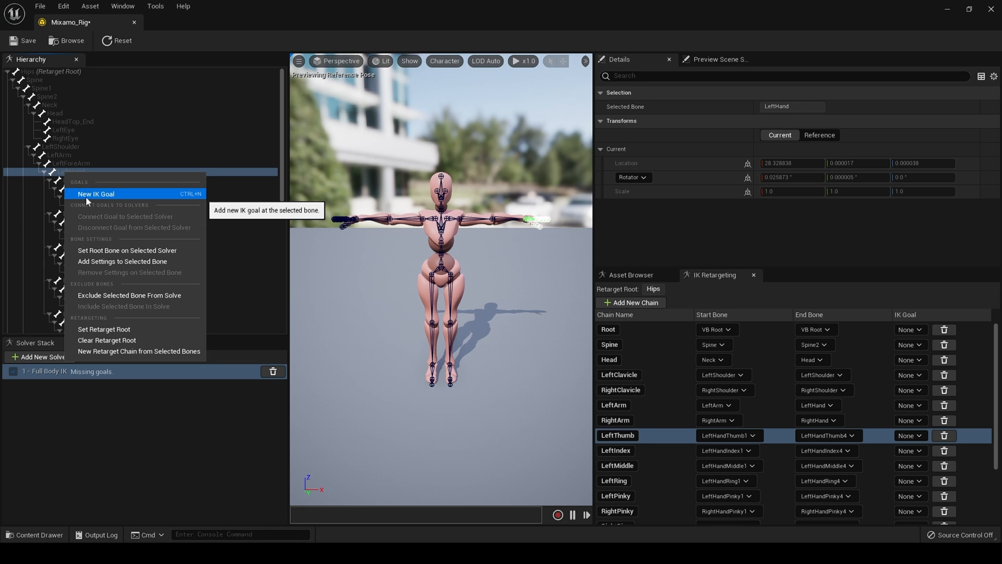
click(86, 196)
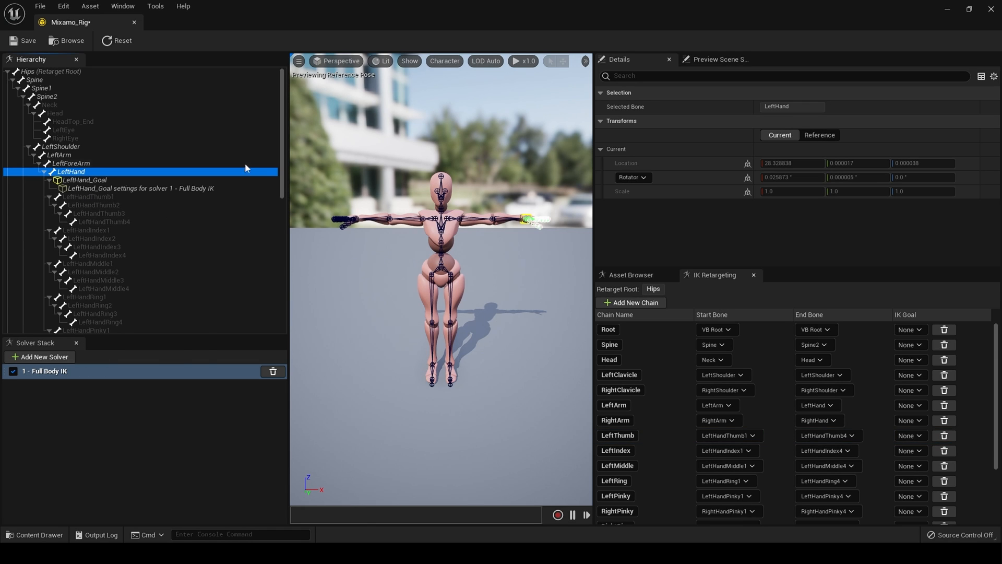
drag(281, 168, 277, 232)
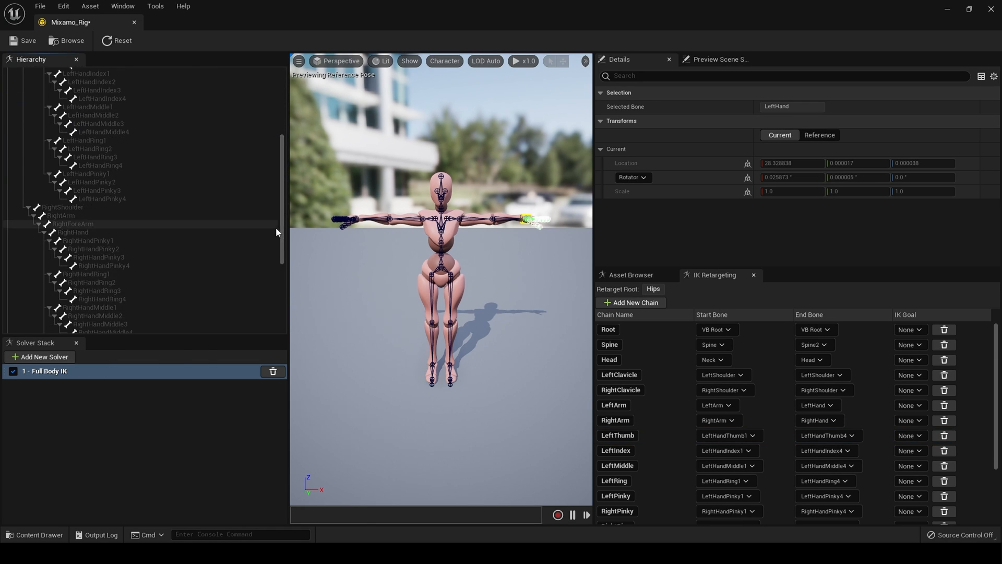
click(55, 232)
right_click(56, 232)
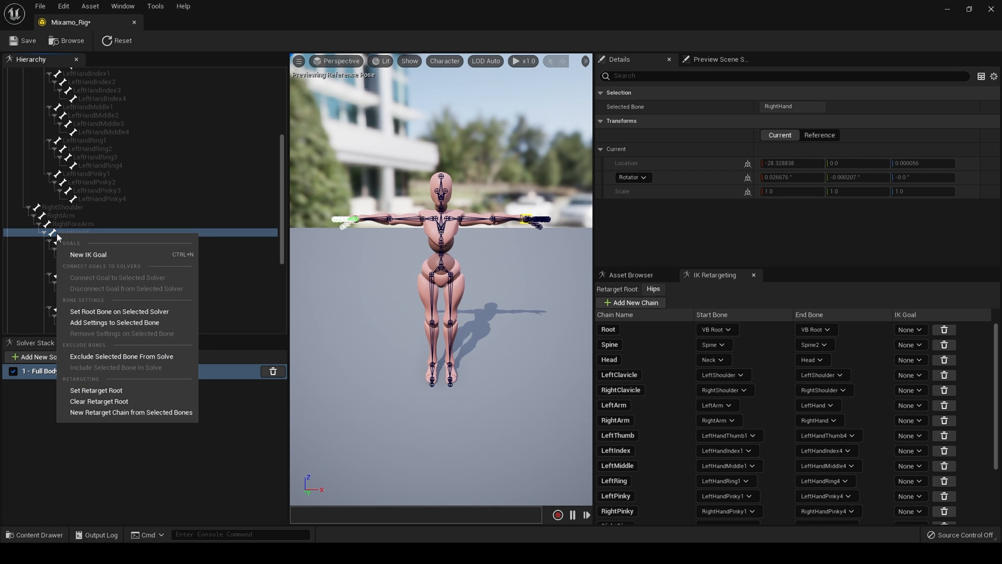
click(88, 255)
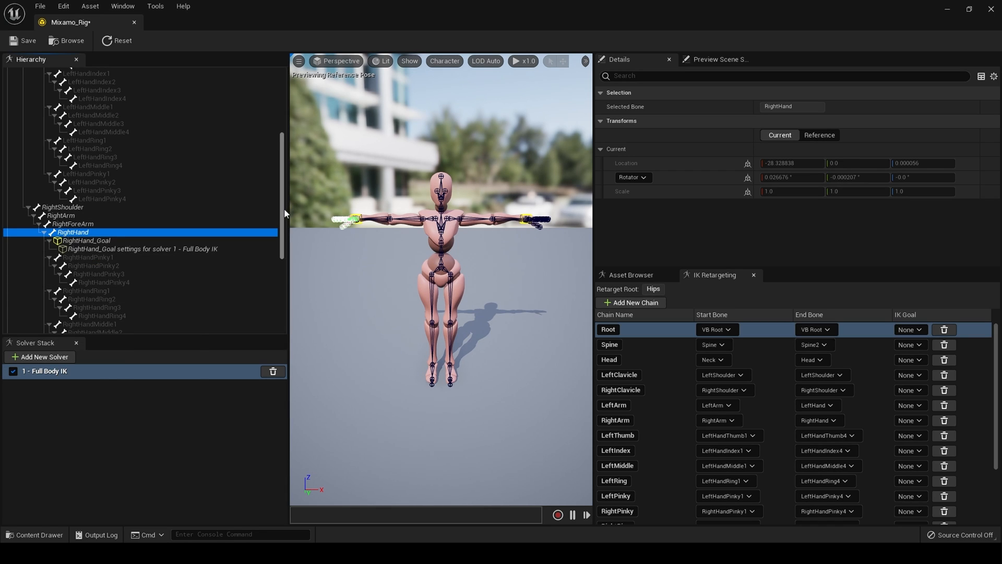
Create new IK goals on the LeftFoot and RightFoot bones, and save the Mixamo_Rig asset
drag(284, 209, 284, 299)
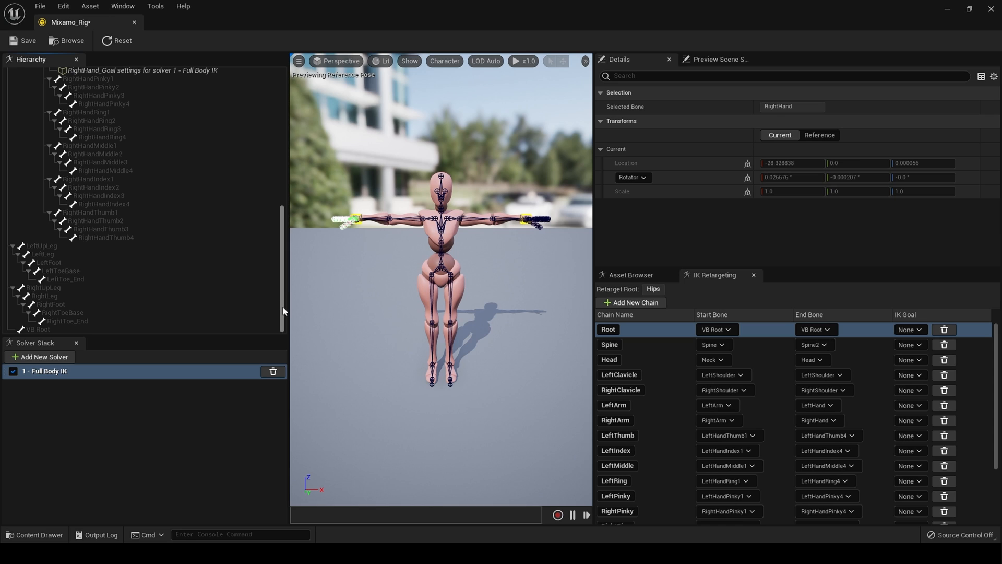
click(56, 261)
right_click(55, 262)
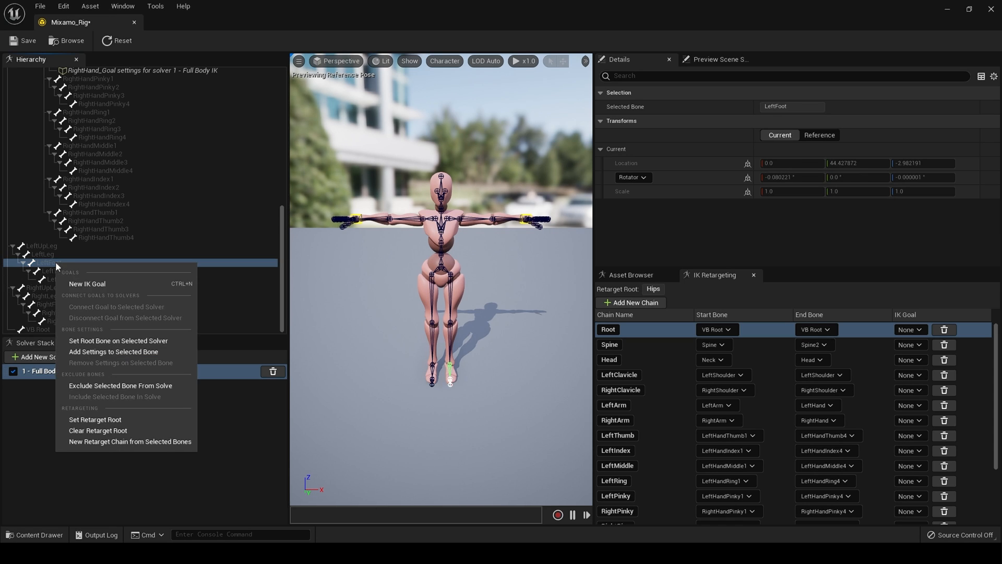
click(101, 284)
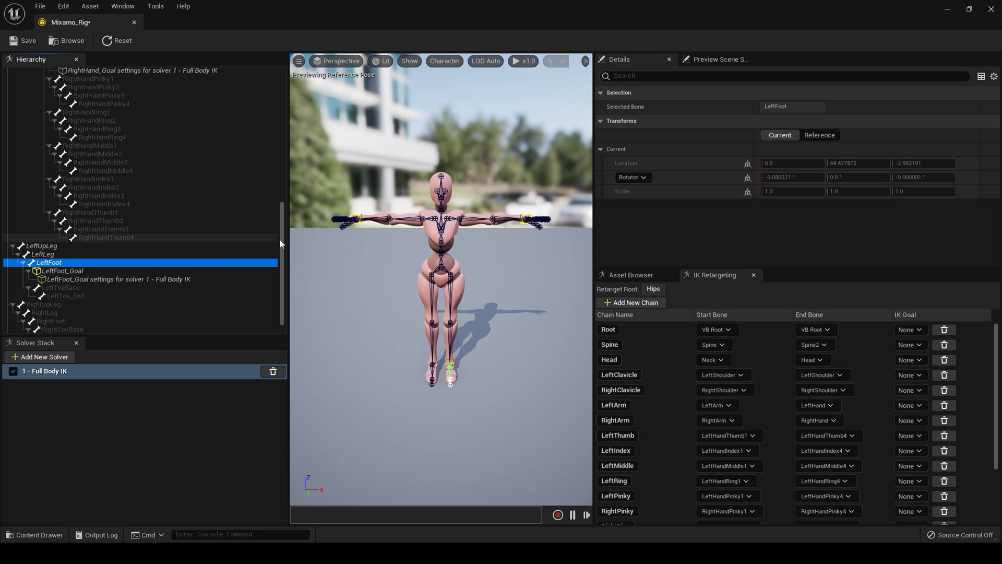
scroll(280, 239, down, 1)
click(53, 305)
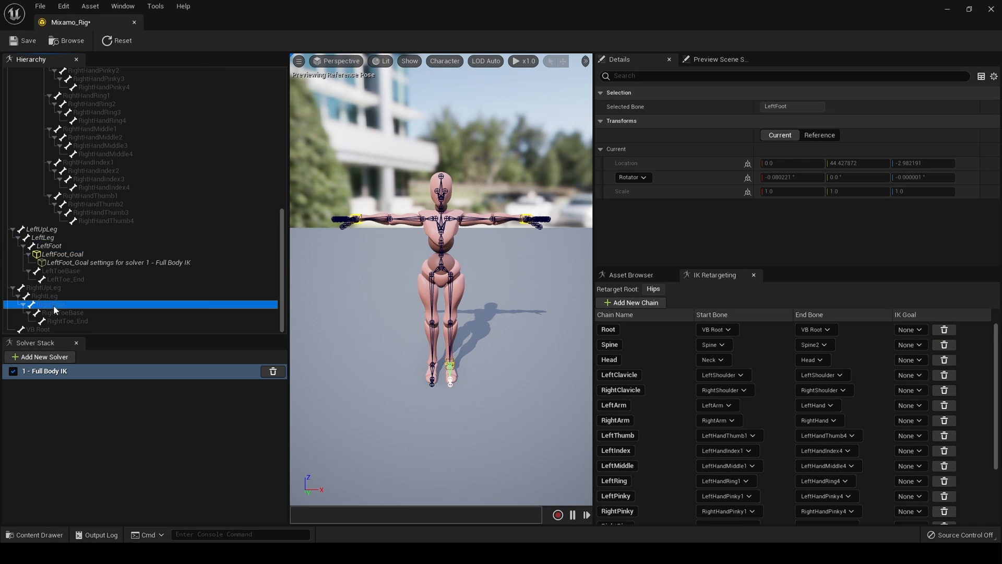
right_click(54, 305)
click(77, 328)
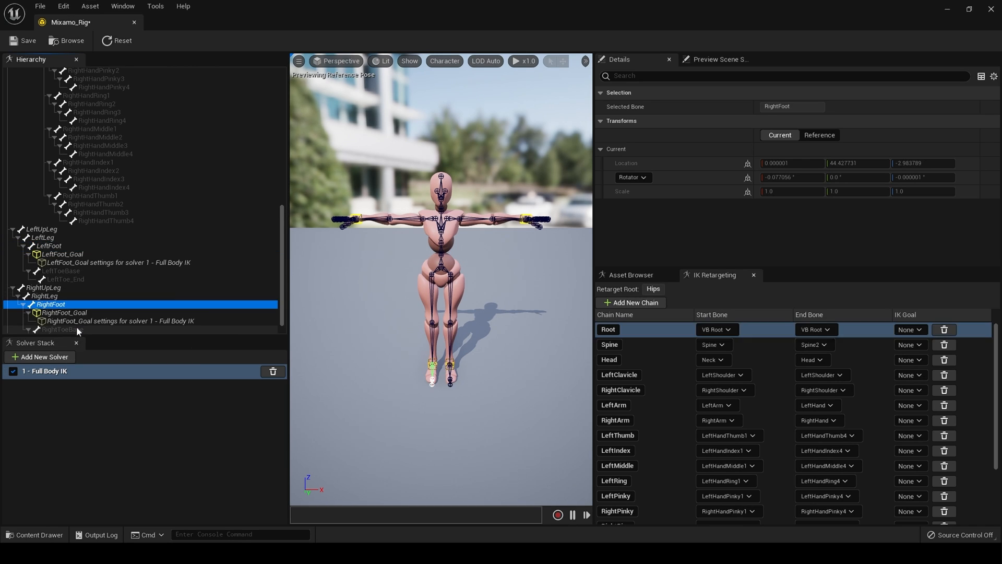
click(12, 42)
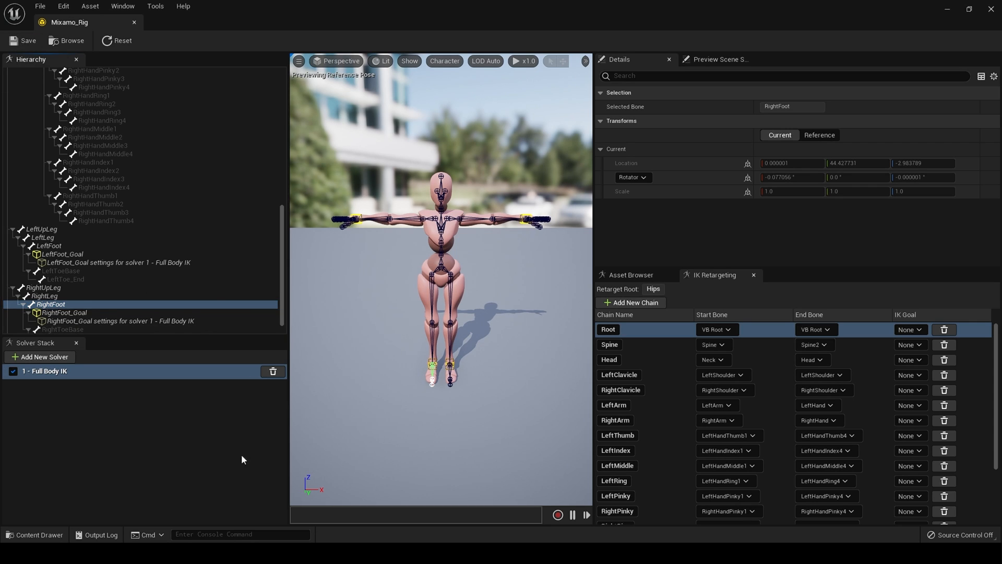
Test the solver by moving the LeftHand goal in the viewport with the translate gizmo, and reset the goals
click(526, 218)
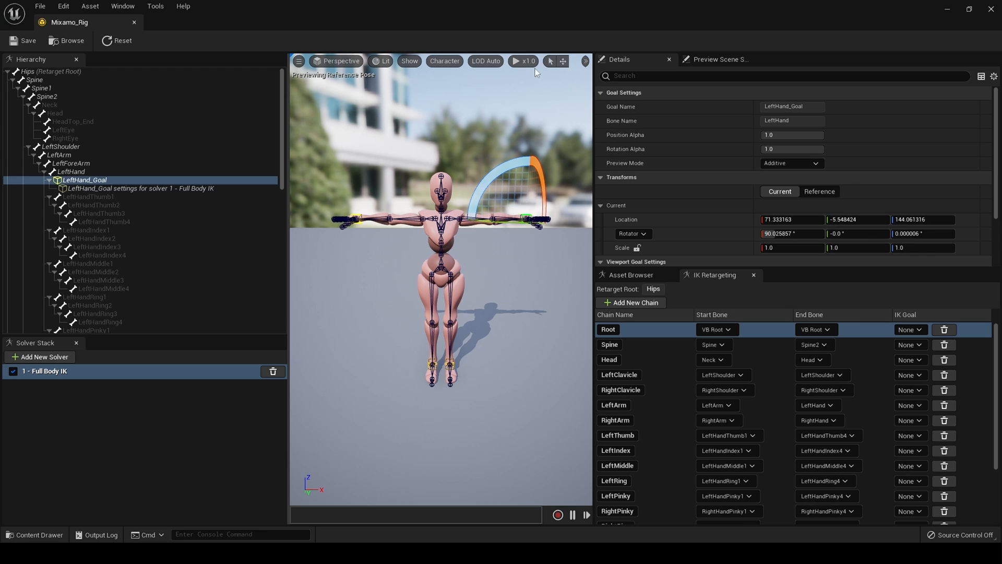
click(563, 61)
mouse_move(522, 220)
mouse_down()
mouse_move(576, 222)
mouse_move(454, 221)
mouse_move(527, 222)
mouse_up()
click(126, 42)
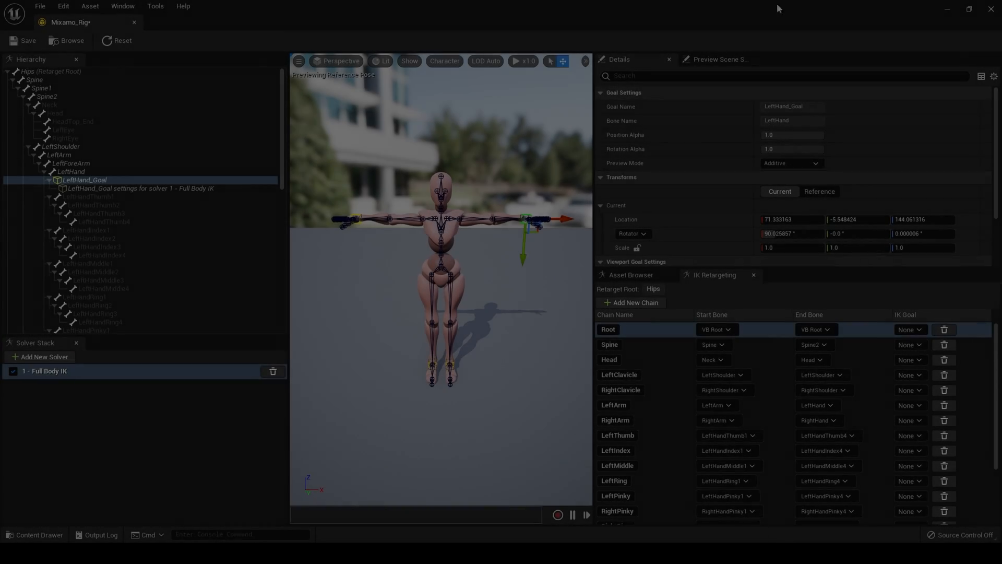
Add Full Body IK bone settings to the Hips bone and set its Rotation Stiffness to 1.0
click(26, 72)
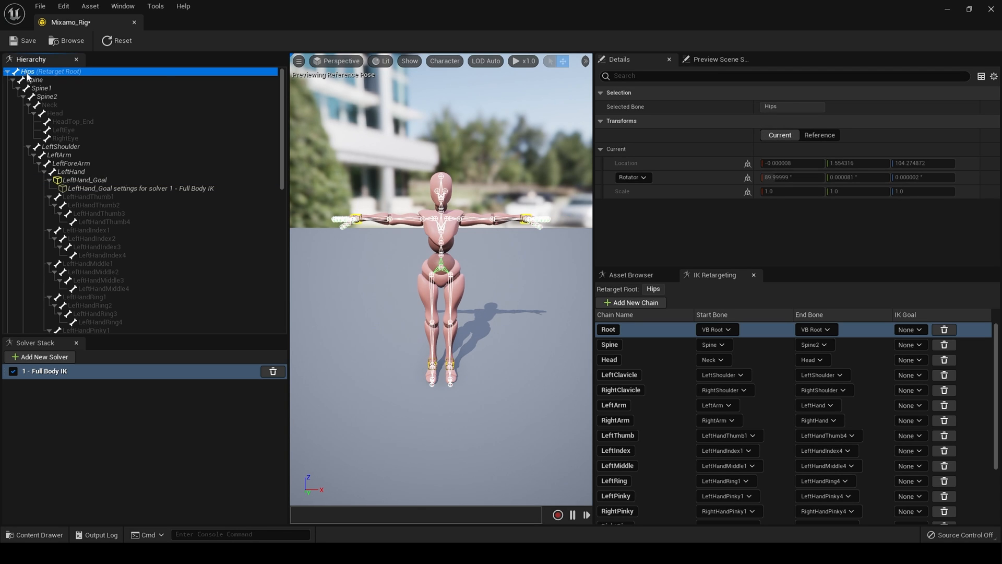
right_click(27, 75)
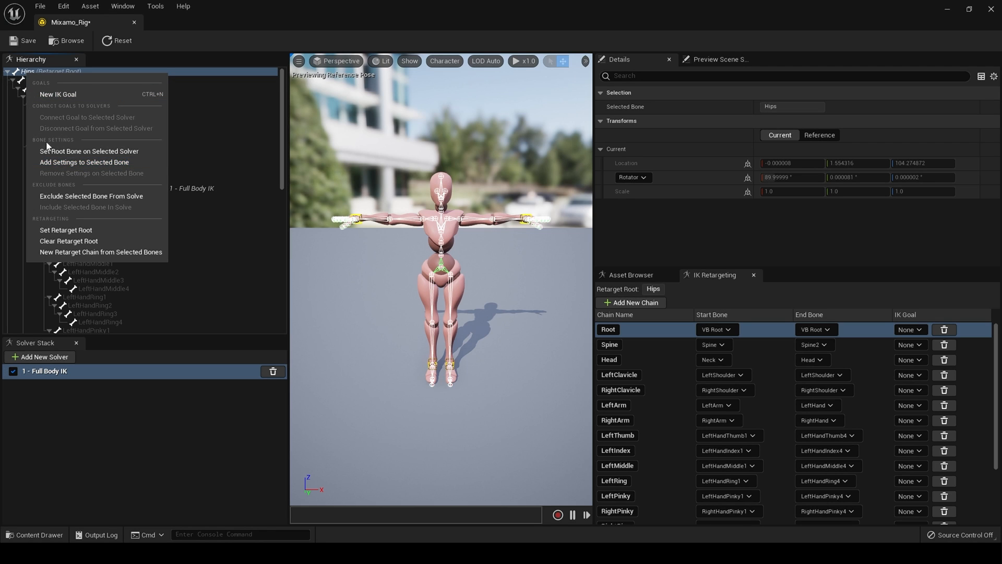
click(74, 166)
click(58, 79)
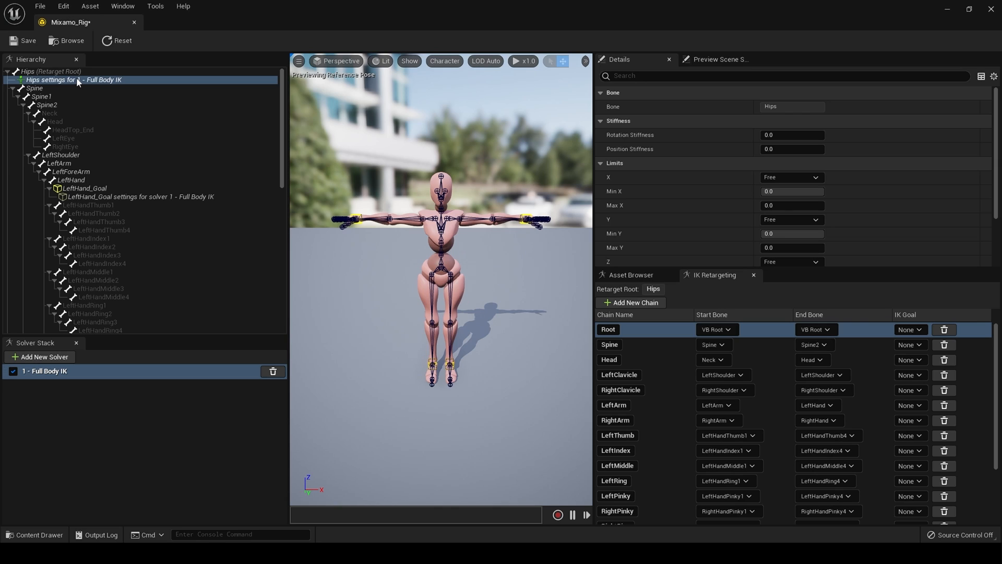
click(783, 137)
text(1)
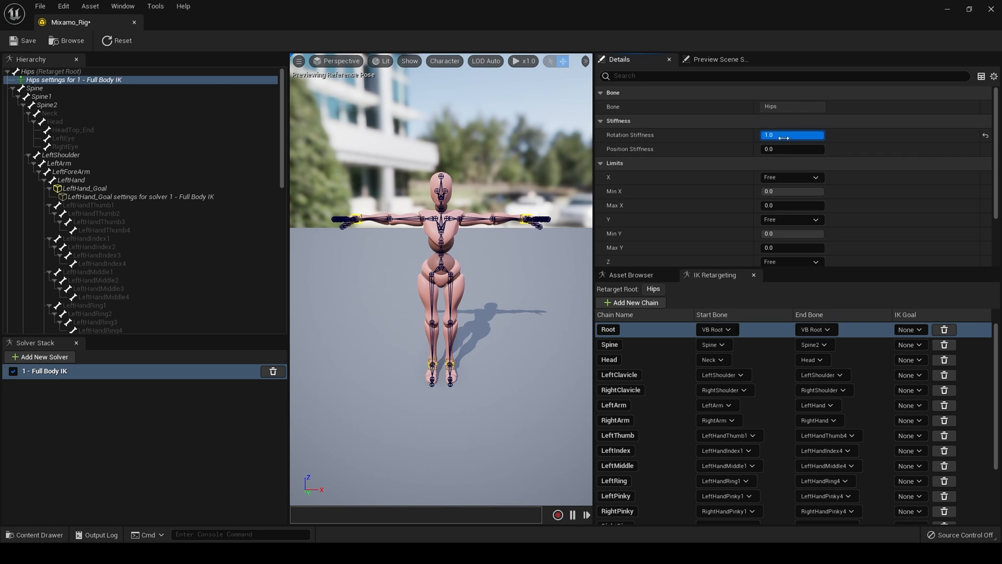
key(Return)
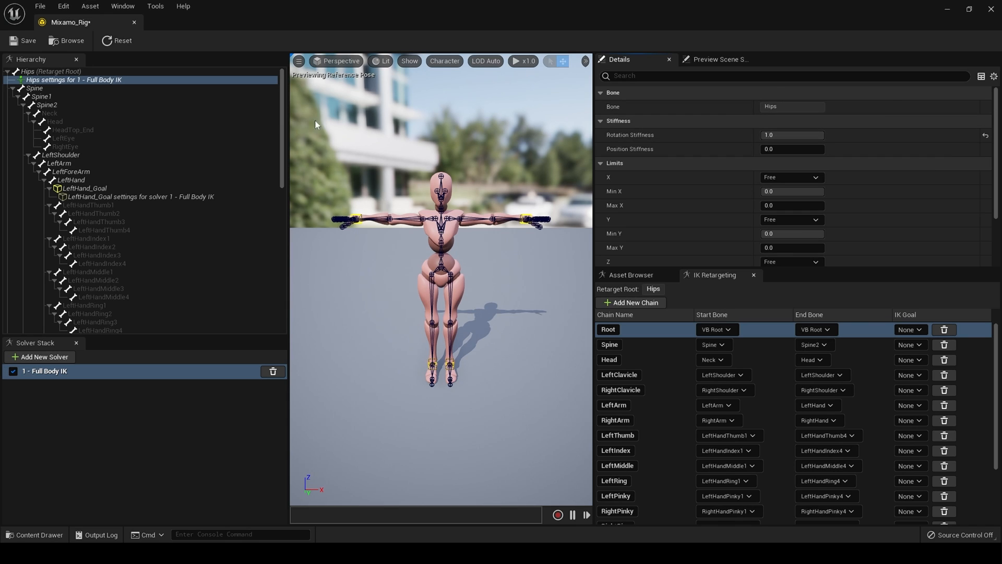
Add Full Body IK bone settings to the Spine bone and open them for editing
click(31, 88)
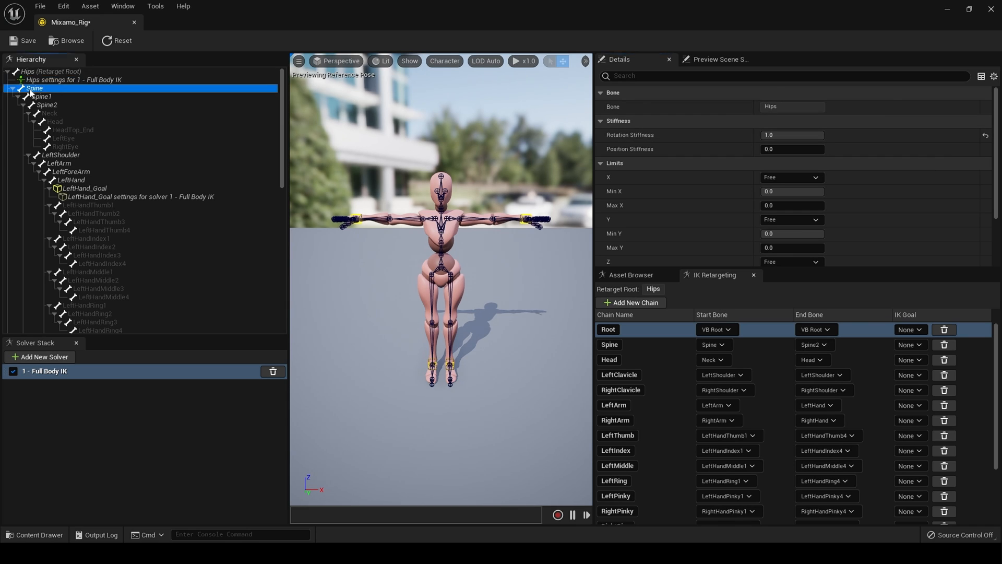
right_click(30, 89)
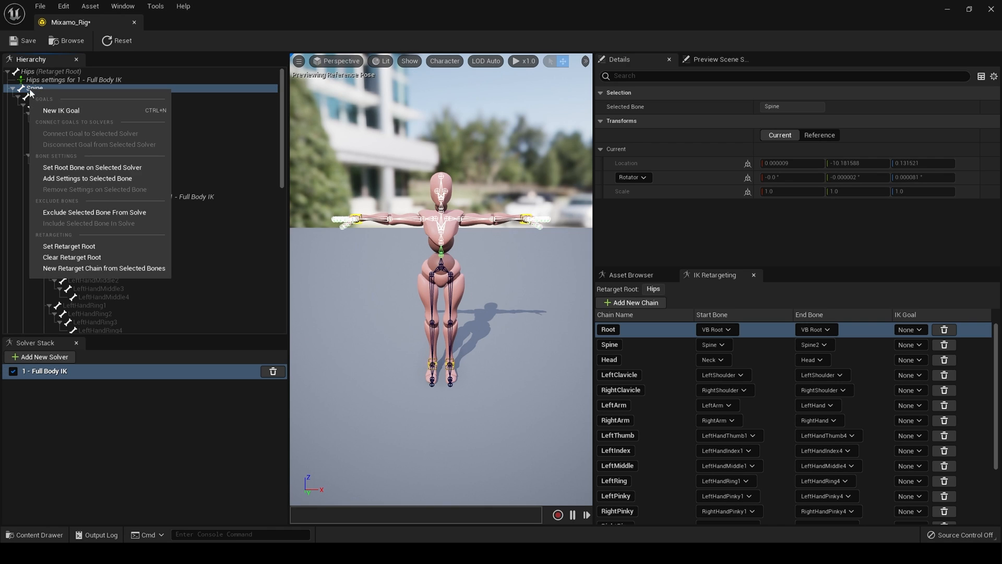
click(73, 179)
click(85, 97)
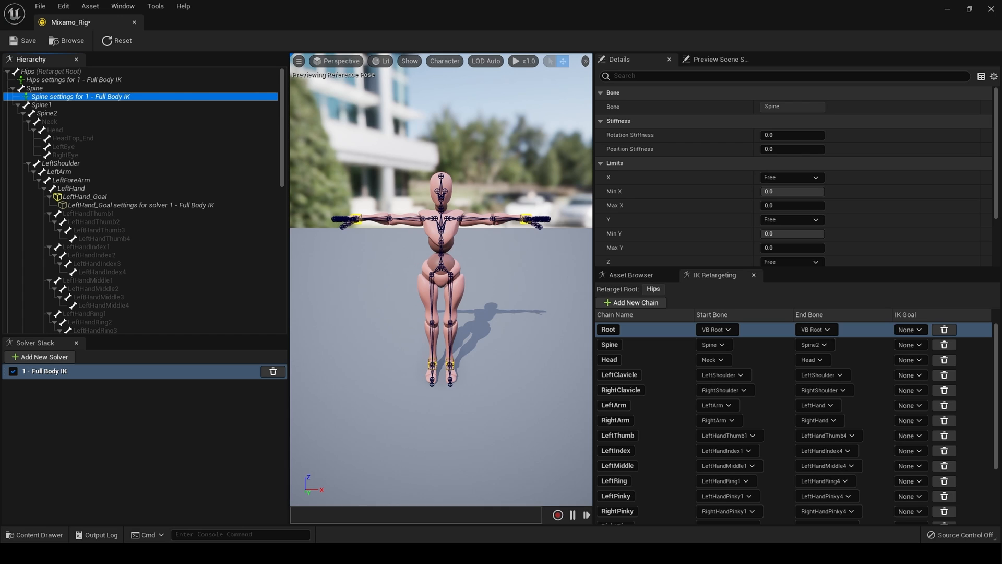
Pull the LeftHand goal outward to about X 111, and set the Spine bone's Rotation Stiffness to about 0.848
click(525, 221)
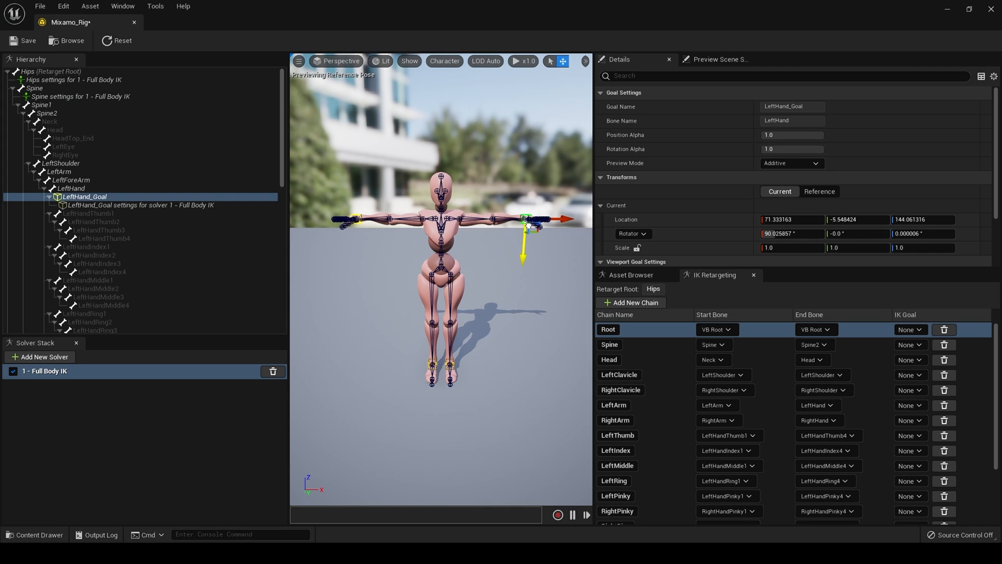
drag(524, 217, 572, 220)
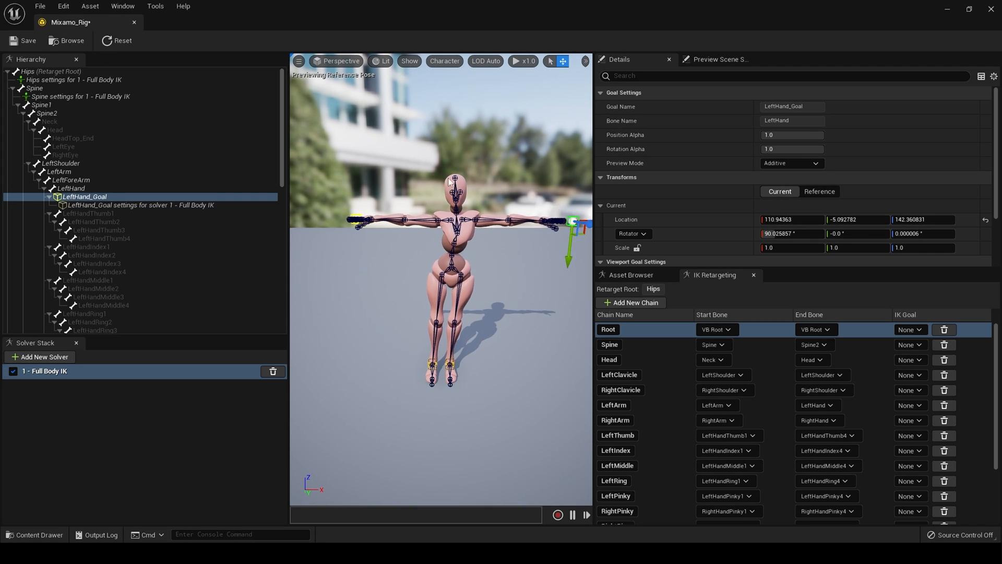
click(63, 97)
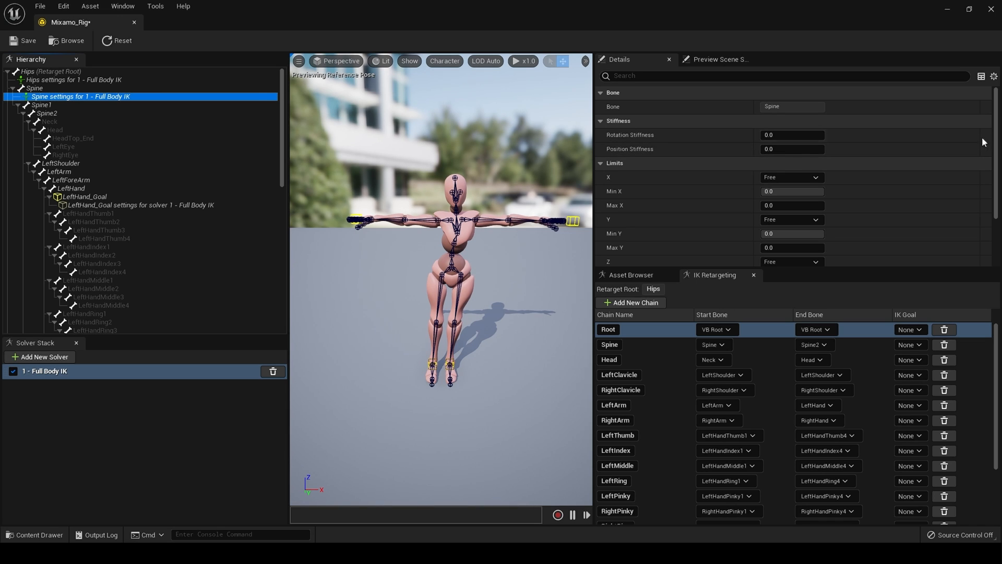
click(794, 135)
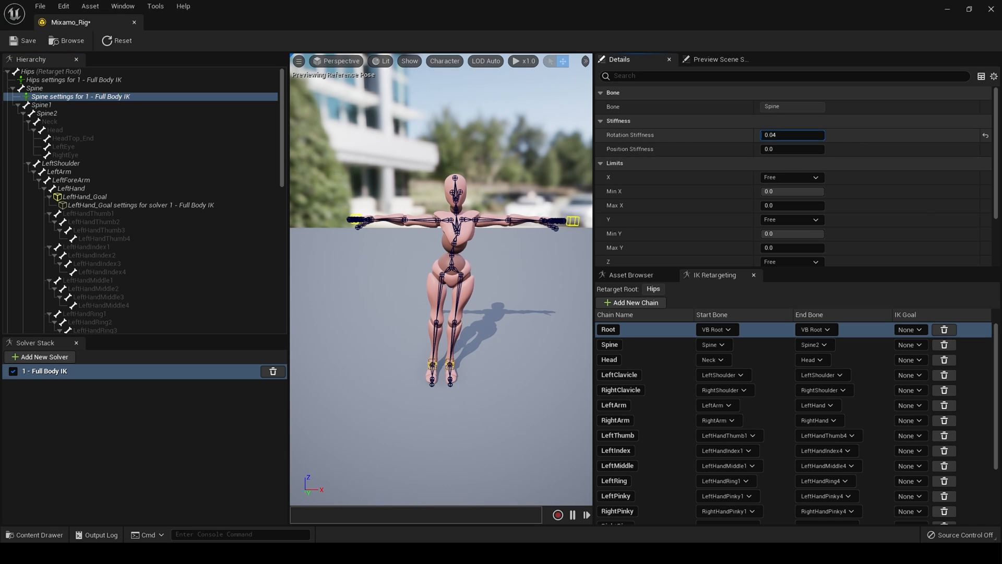
drag(763, 135, 813, 135)
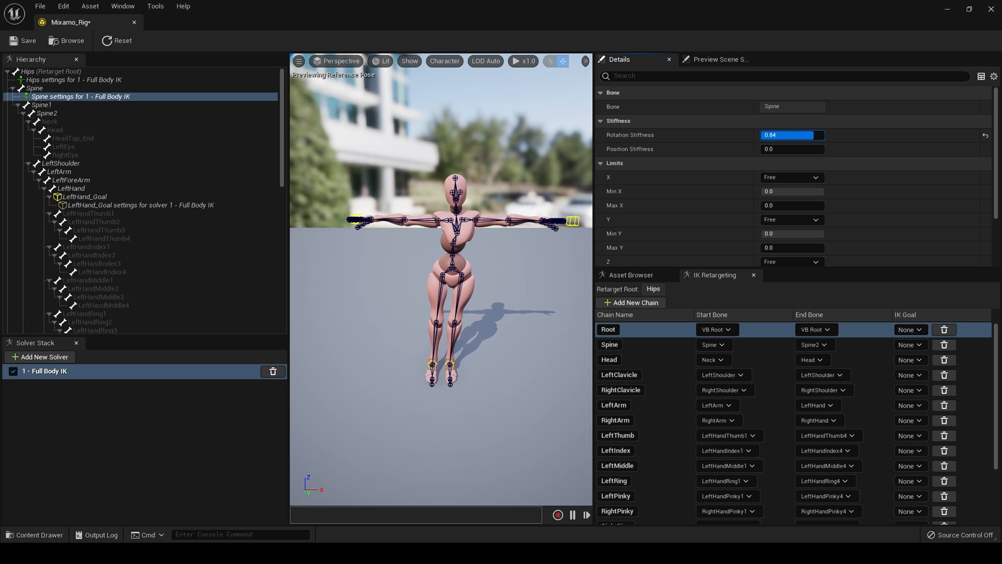
drag(814, 136, 813, 135)
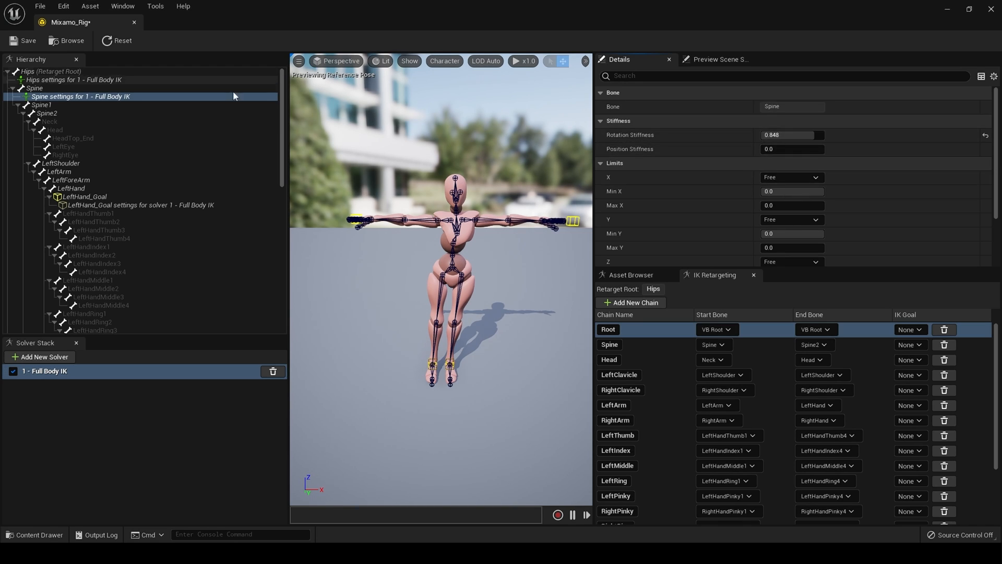
Add Full Body IK bone settings to the Spine1 bone and set its Rotation Stiffness to about 0.86
click(31, 105)
right_click(32, 106)
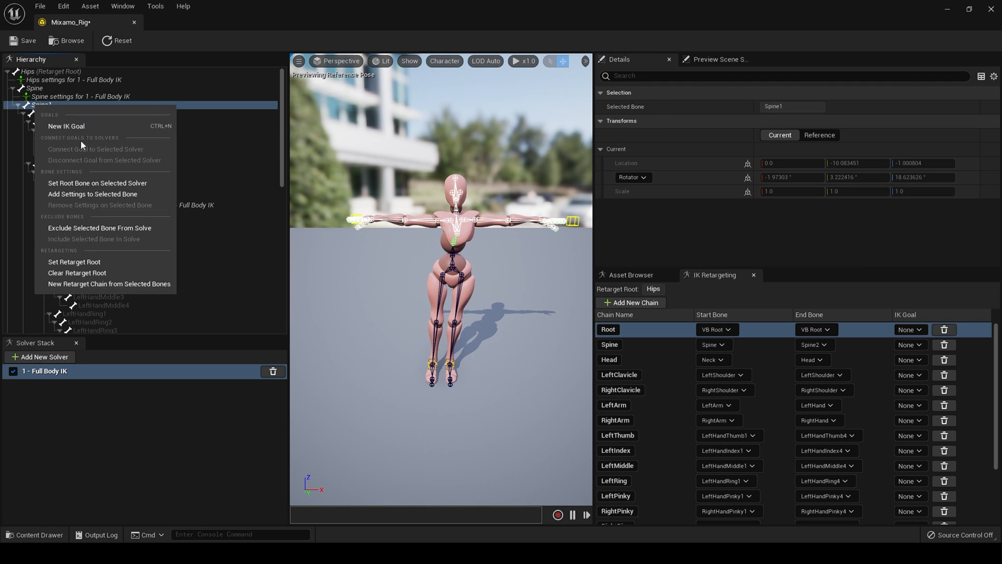
click(93, 194)
click(74, 114)
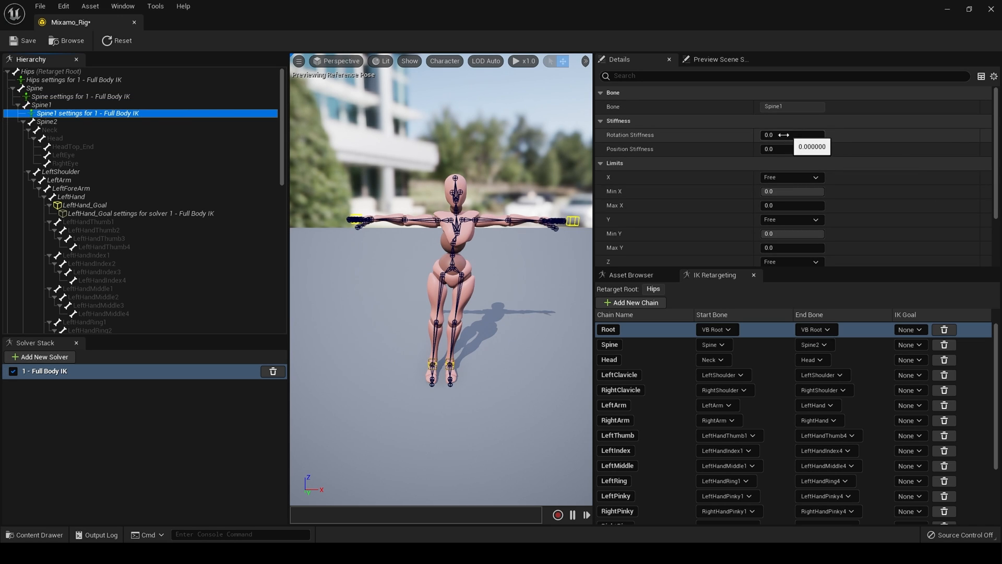
drag(783, 134, 814, 135)
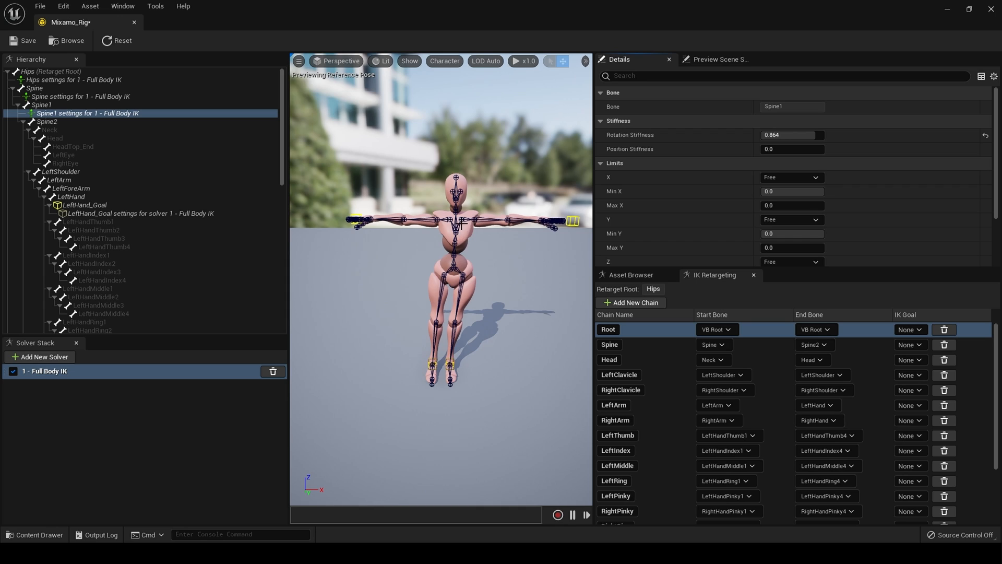
drag(794, 135, 795, 135)
drag(795, 136, 792, 135)
Add Full Body IK bone settings to the Spine2 bone with Rotation Stiffness about 0.848, and reset the goals
click(46, 122)
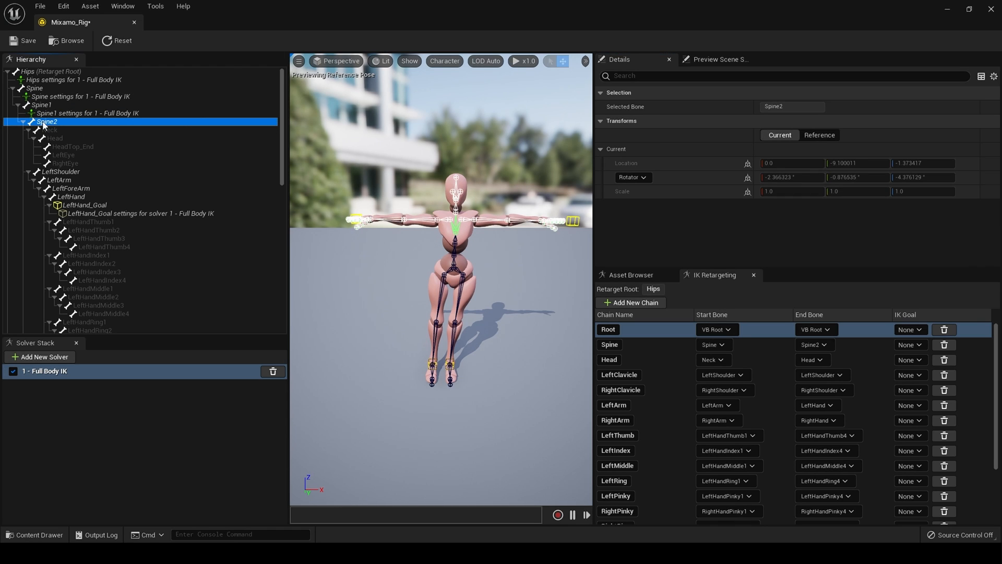
right_click(43, 125)
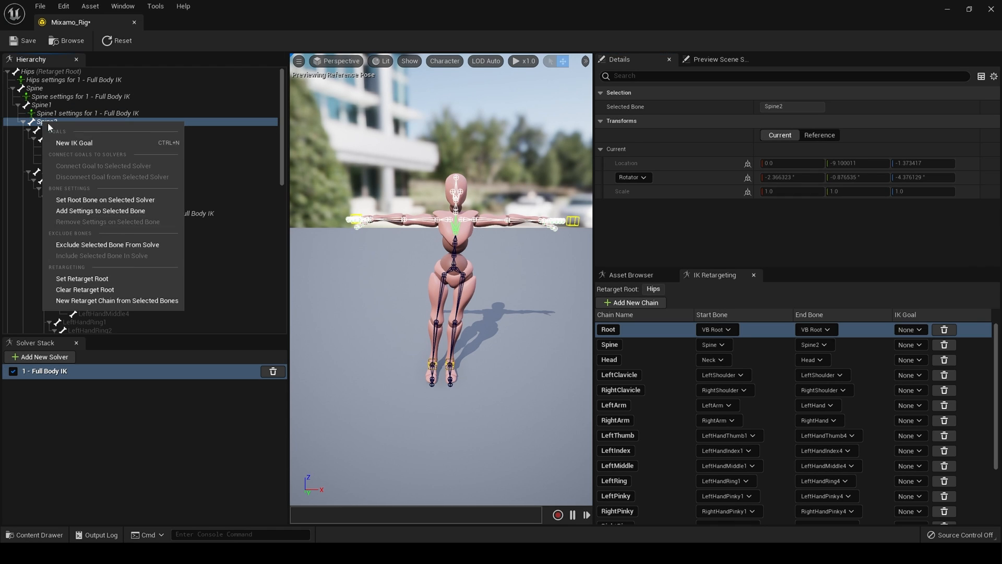
click(96, 211)
click(85, 130)
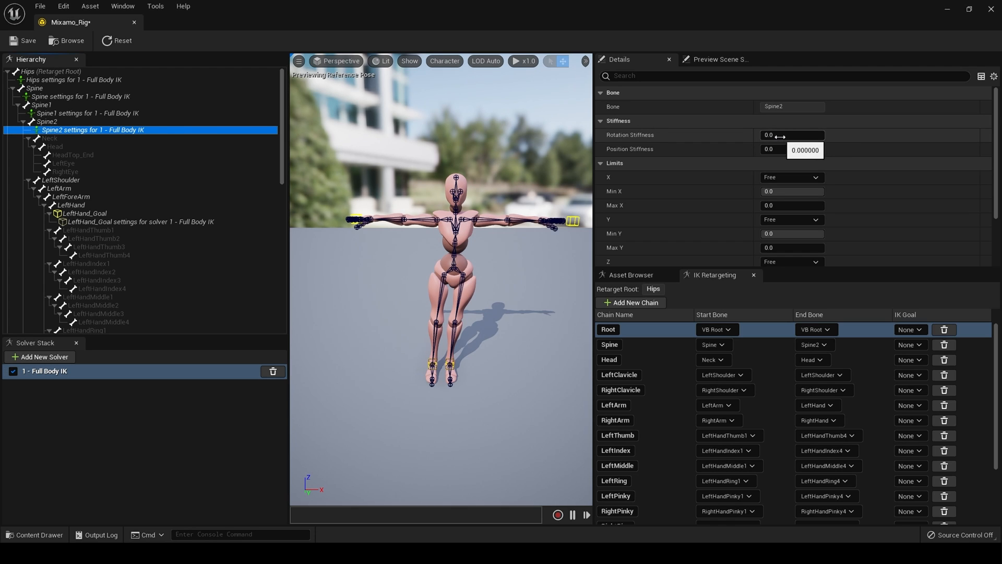
drag(794, 134, 814, 135)
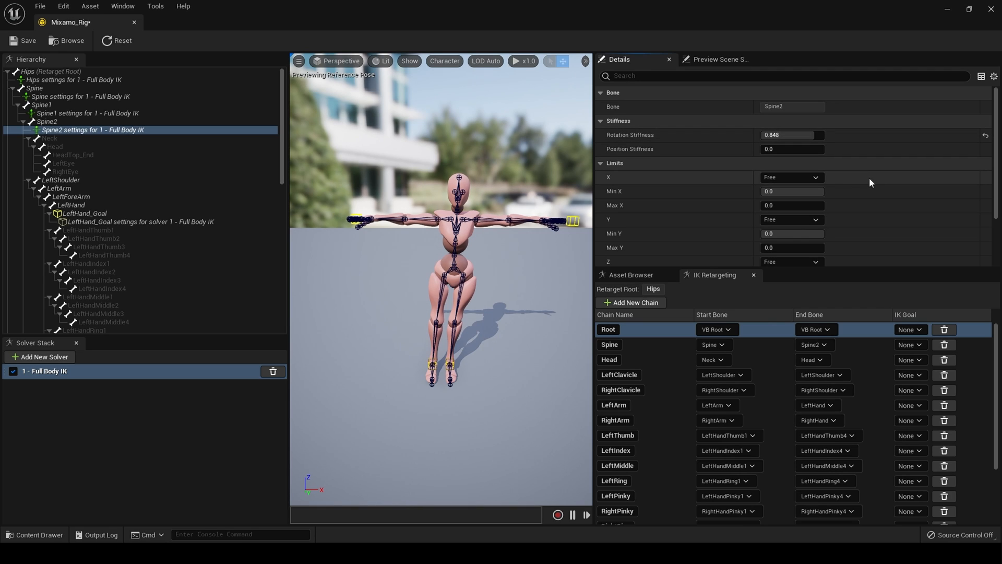
click(111, 44)
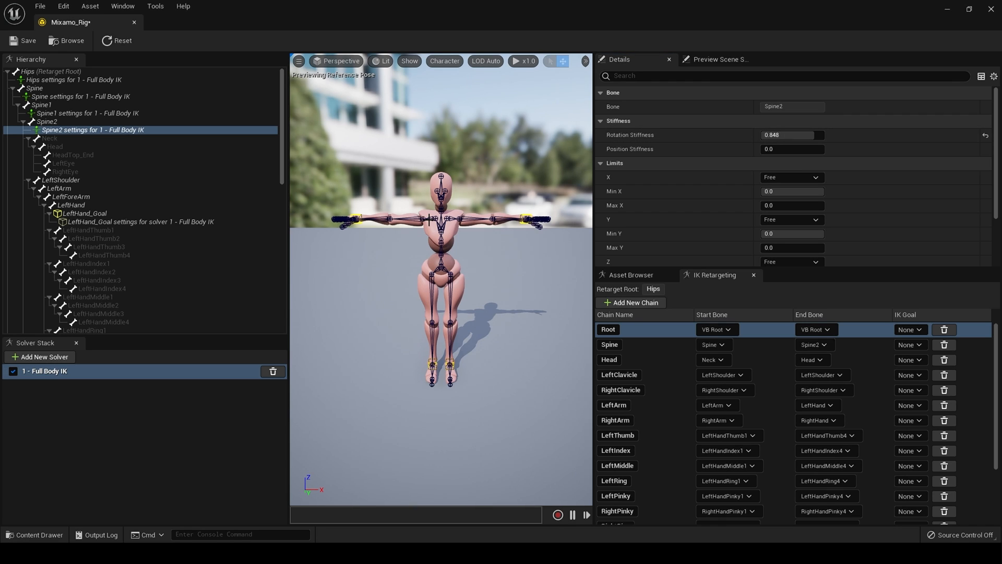
Add Full Body IK bone settings to the RightShoulder bone and set its Rotation Stiffness to 1.0
click(429, 219)
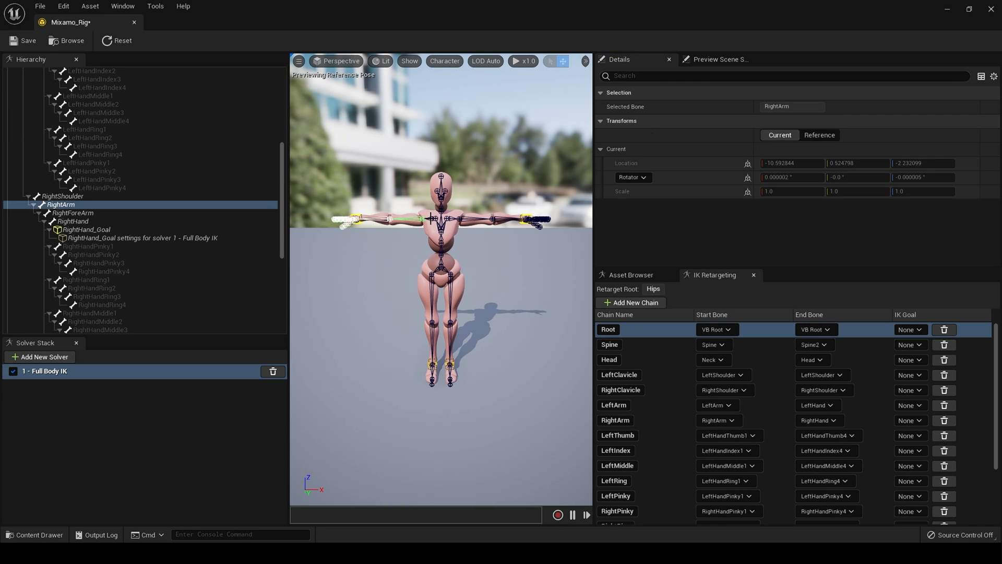
click(432, 219)
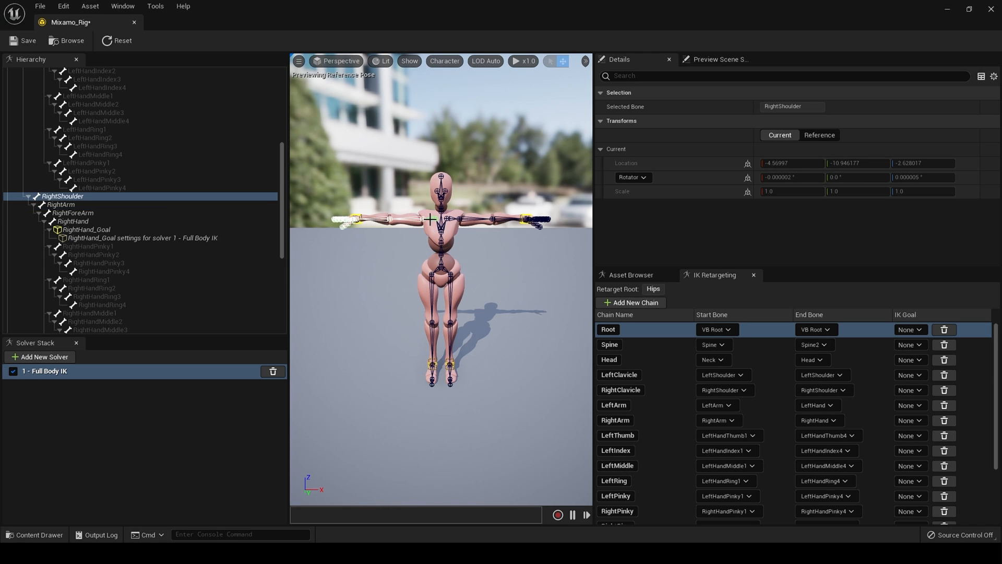
right_click(63, 198)
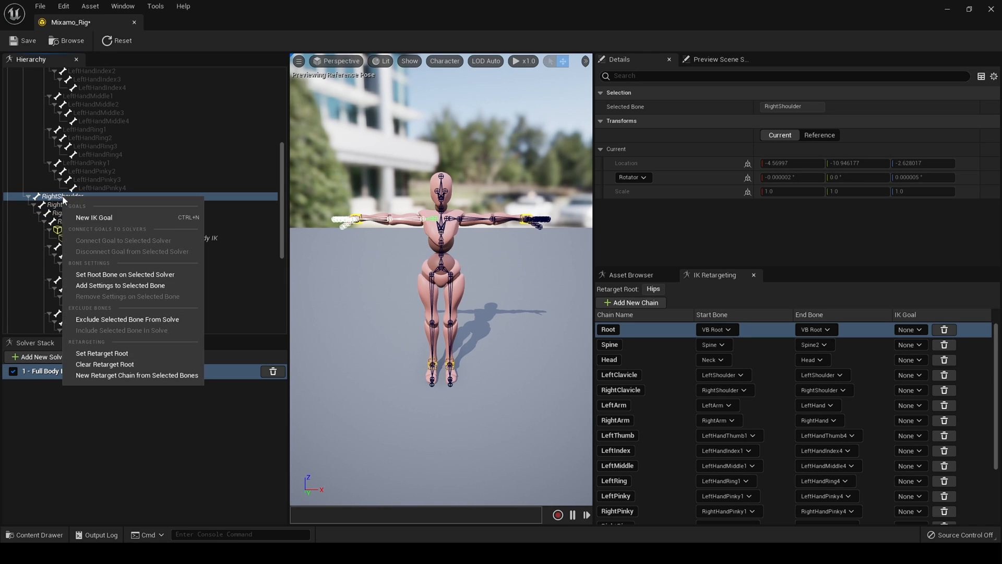
click(118, 285)
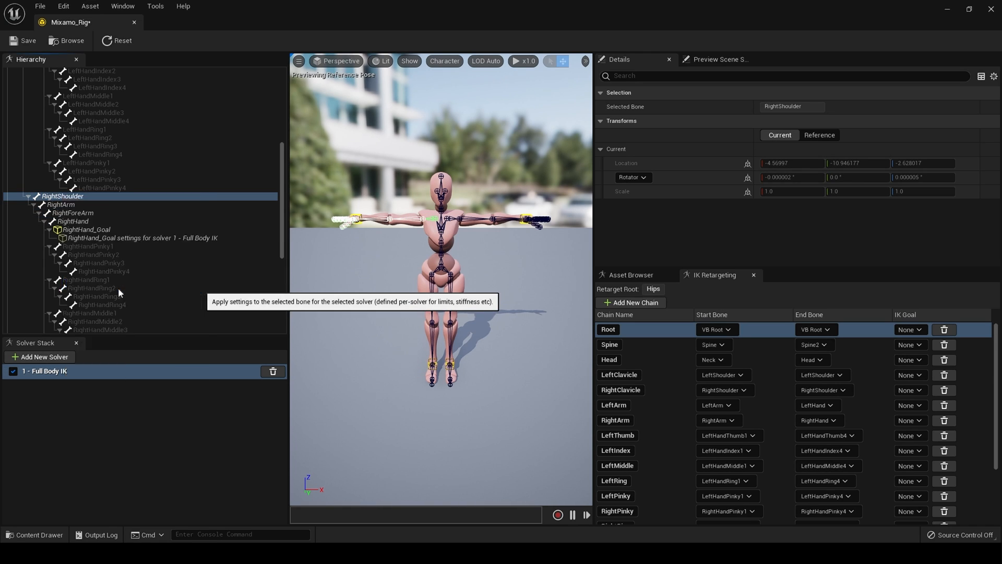
click(93, 204)
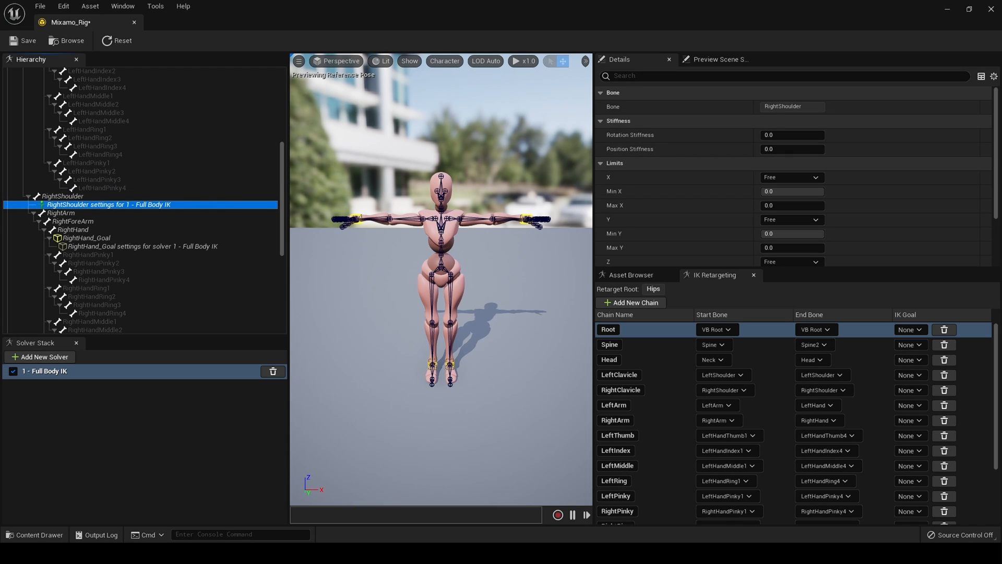
click(793, 134)
text(1)
key(Return)
drag(762, 137, 824, 138)
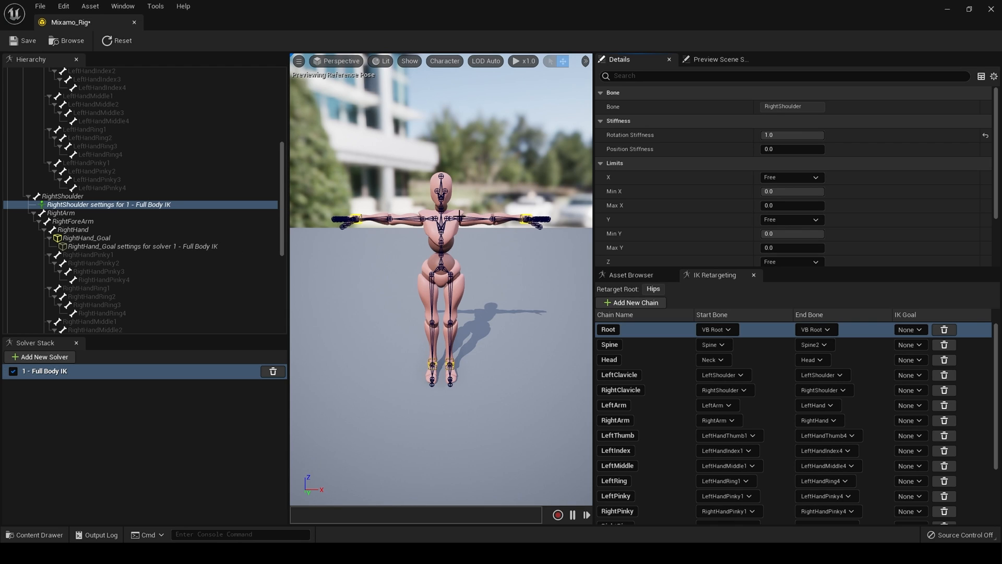
Add Full Body IK bone settings to the LeftShoulder bone with Rotation Stiffness 1.0, and save the rig
click(453, 215)
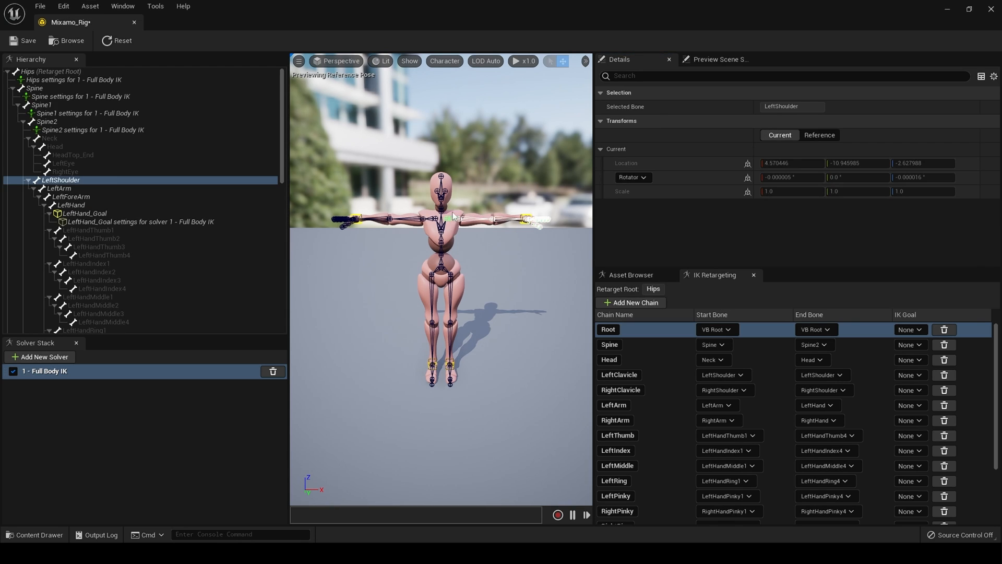
right_click(58, 181)
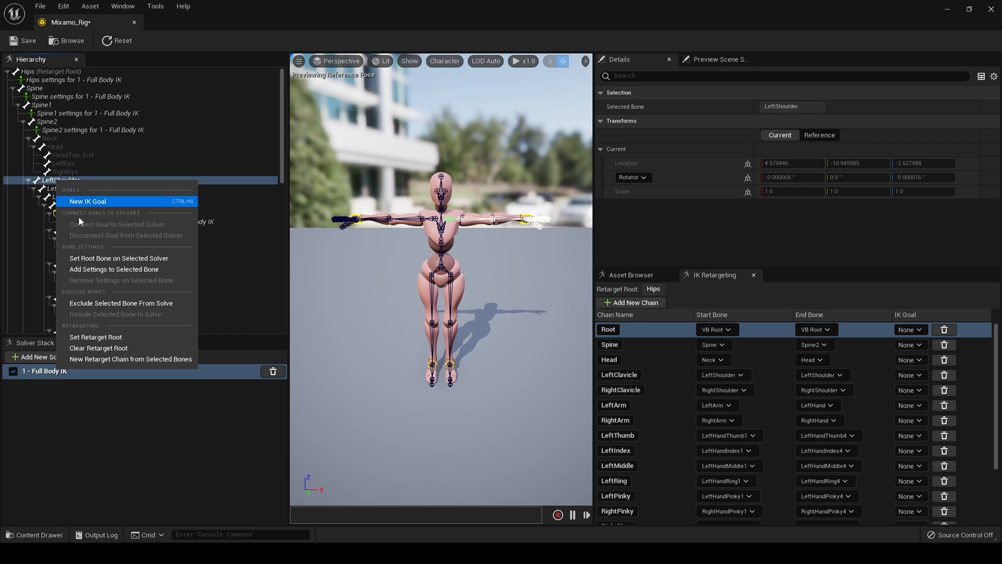
click(99, 268)
click(66, 189)
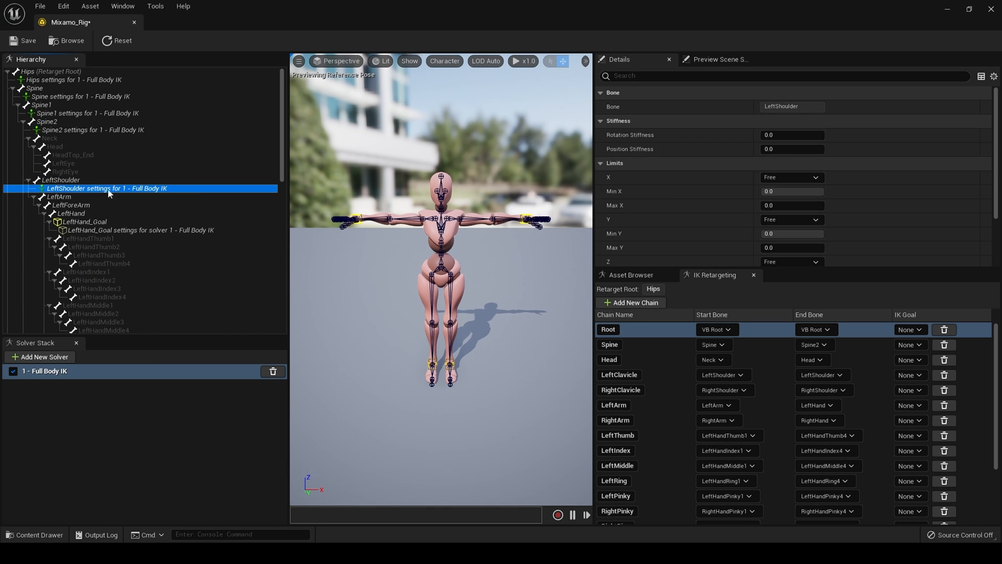
click(789, 135)
text(1)
key(Return)
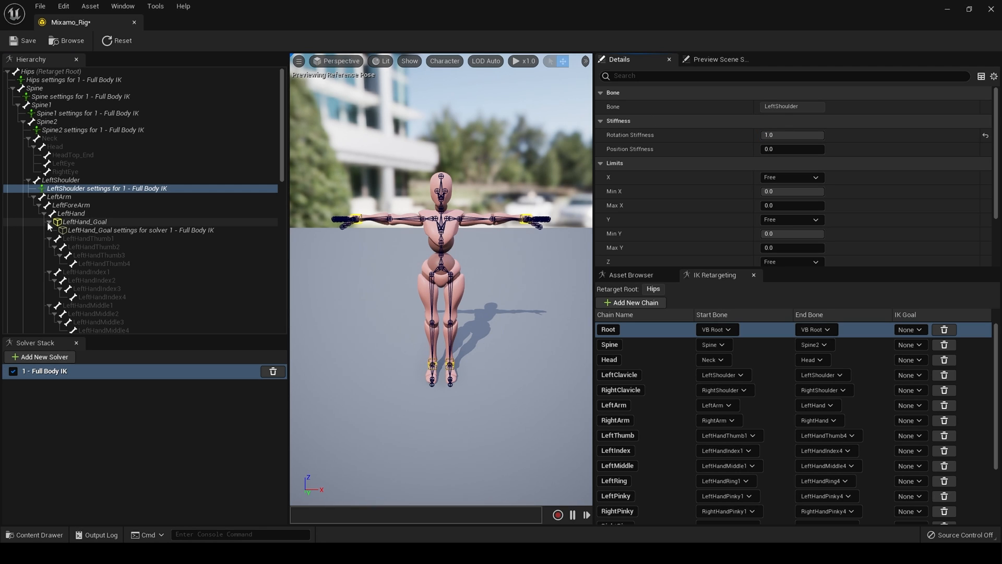
click(29, 45)
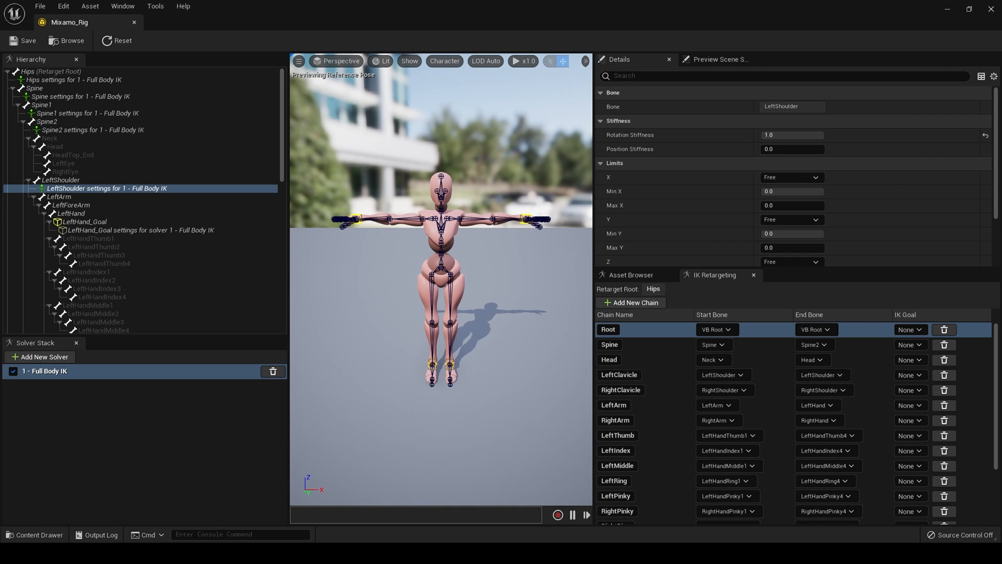
Add Full Body IK bone settings to the RightForeArm bone, enabling Use Preferred Angles with a Z angle of 90
click(377, 221)
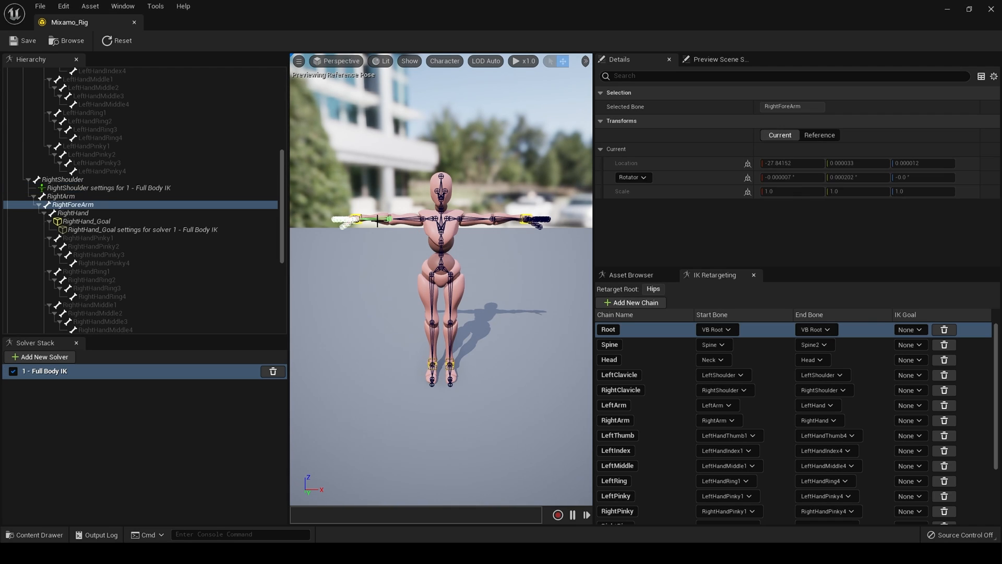
right_click(76, 208)
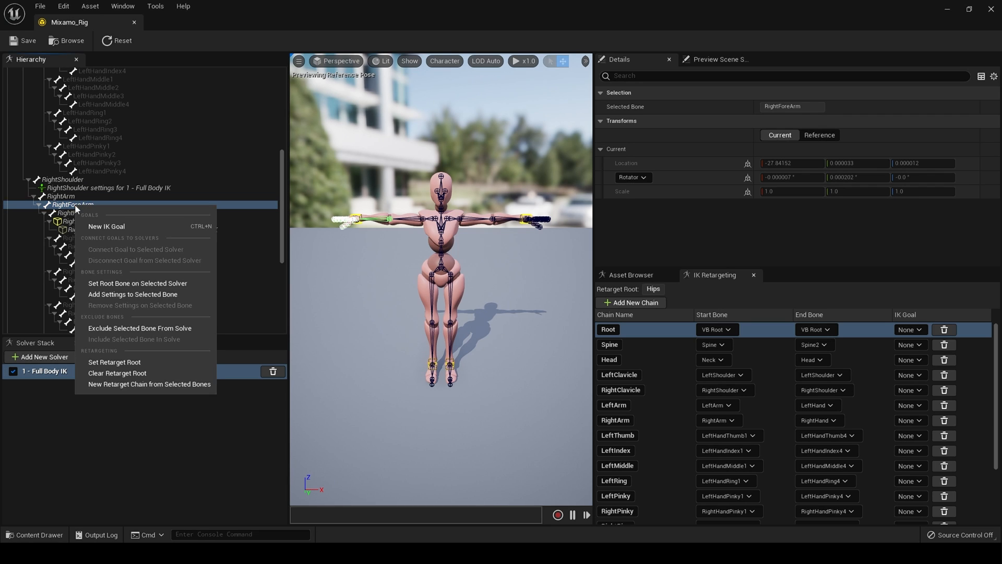
click(132, 293)
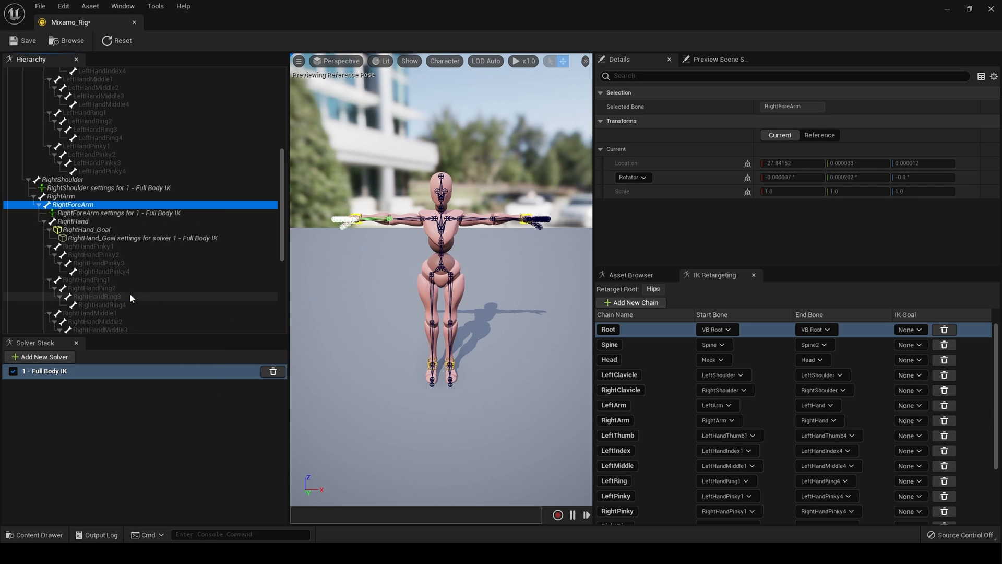
click(102, 212)
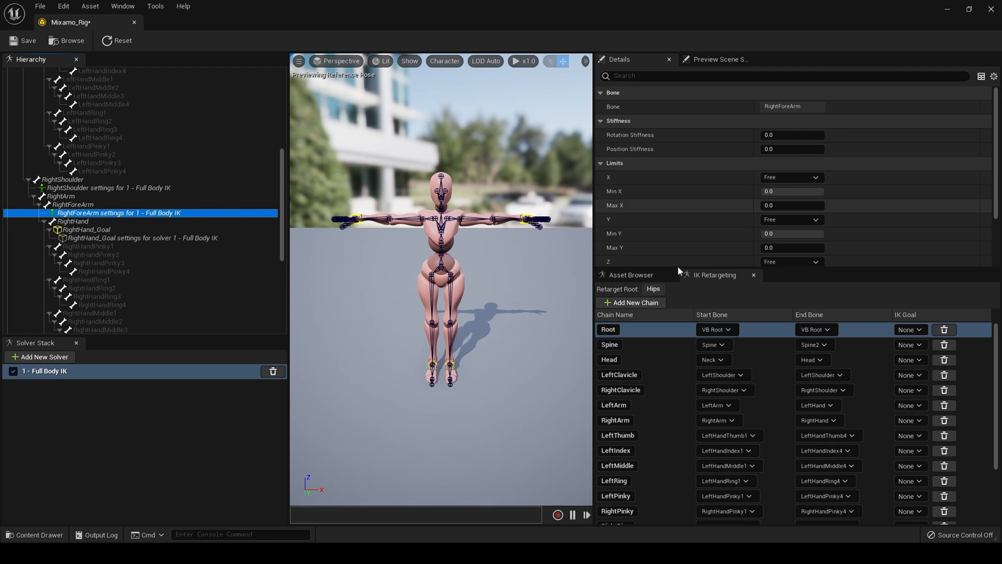
scroll(753, 218, down, 3)
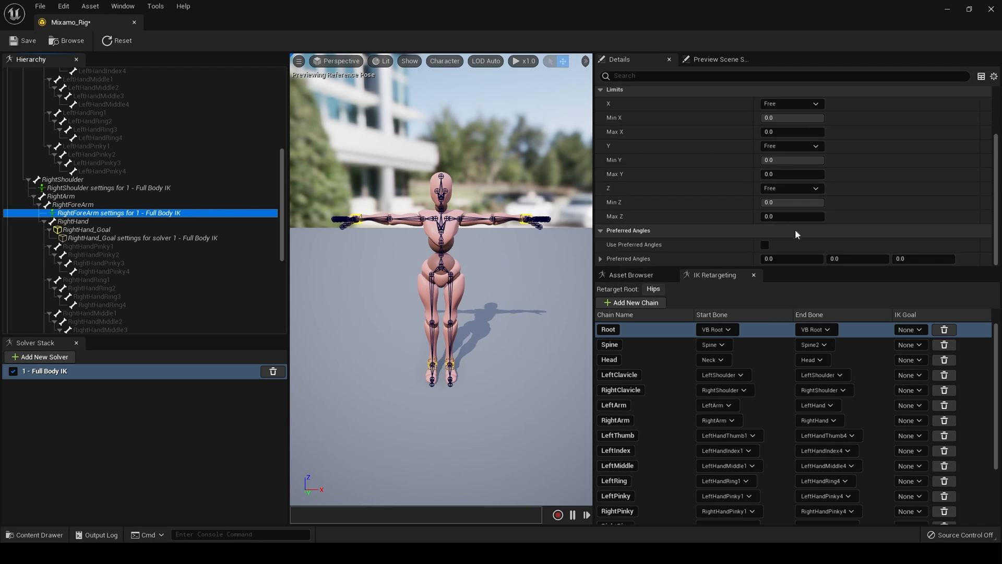
click(763, 246)
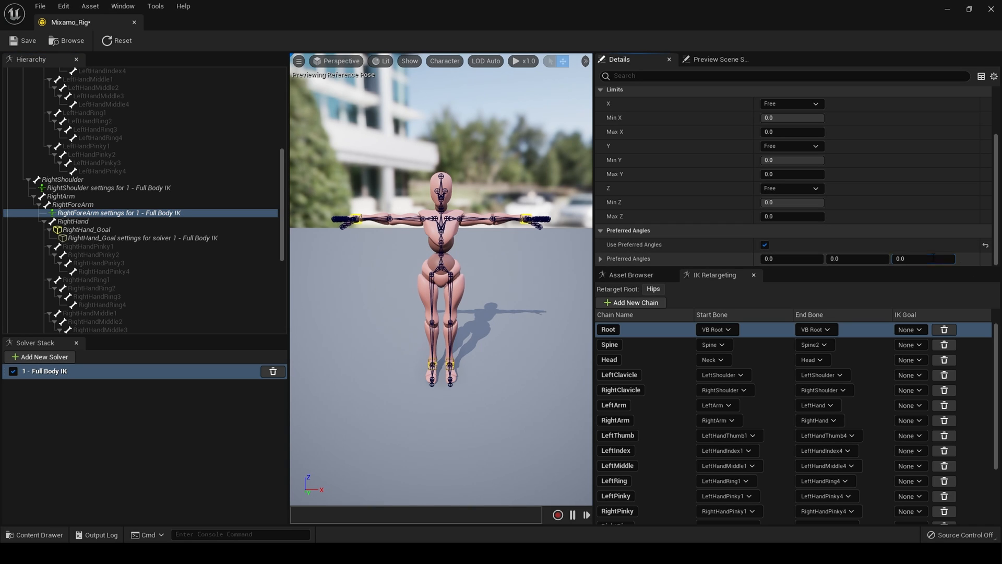
click(931, 258)
text(90)
key(Return)
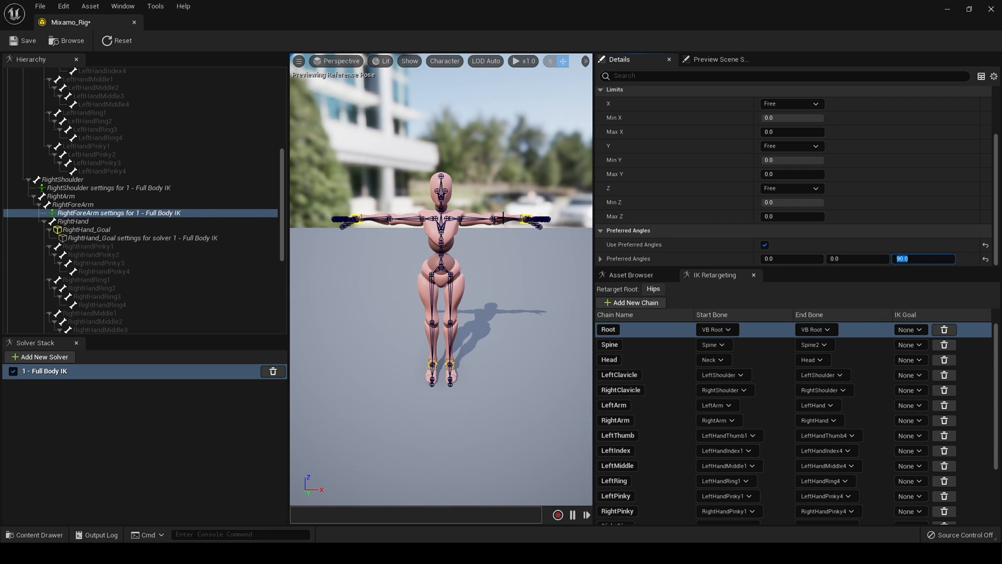
Add Full Body IK bone settings to the LeftForeArm bone with Preferred Angles enabled and Z at 90, and save the rig
click(500, 219)
right_click(58, 208)
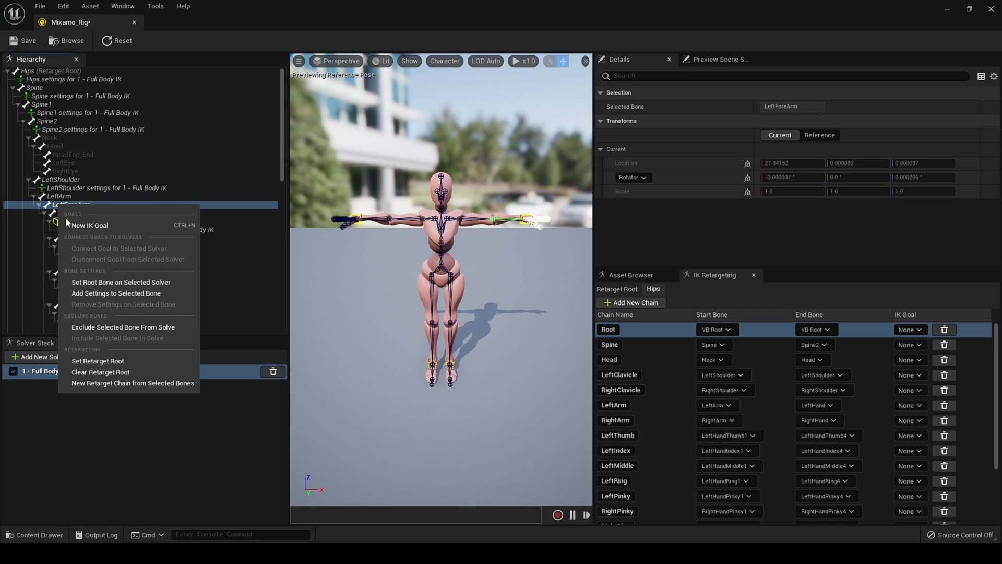
click(107, 290)
click(93, 213)
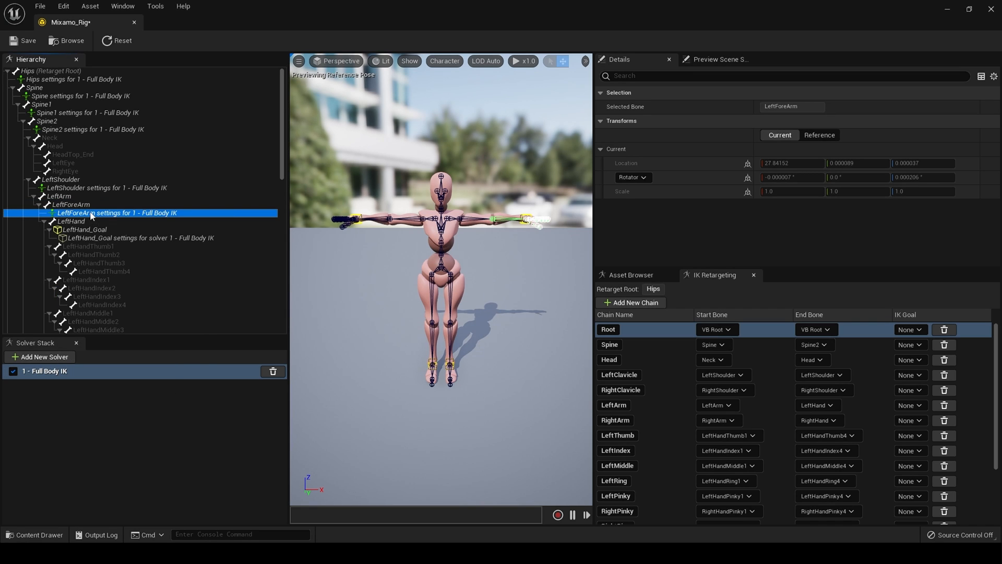
drag(997, 178, 998, 224)
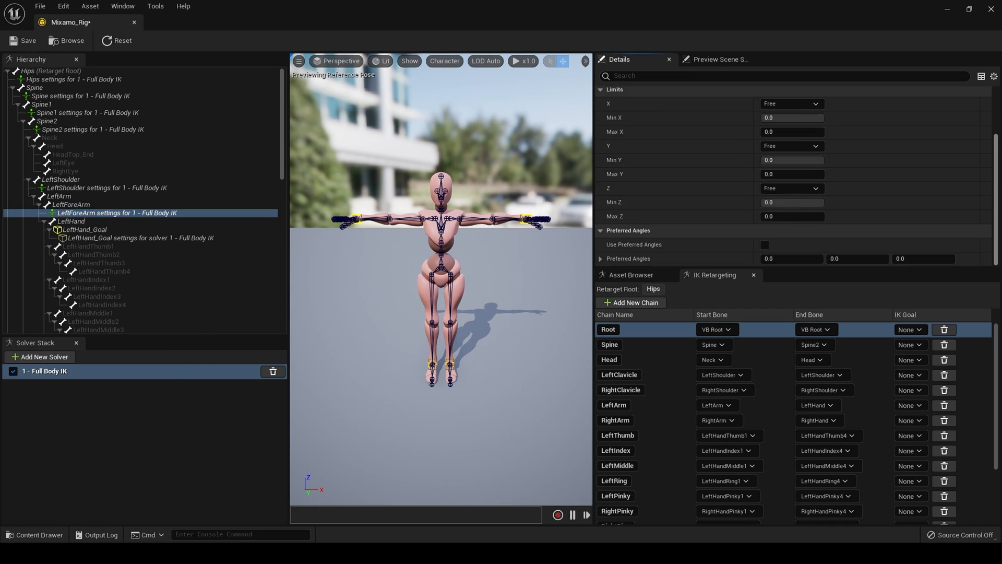
click(765, 244)
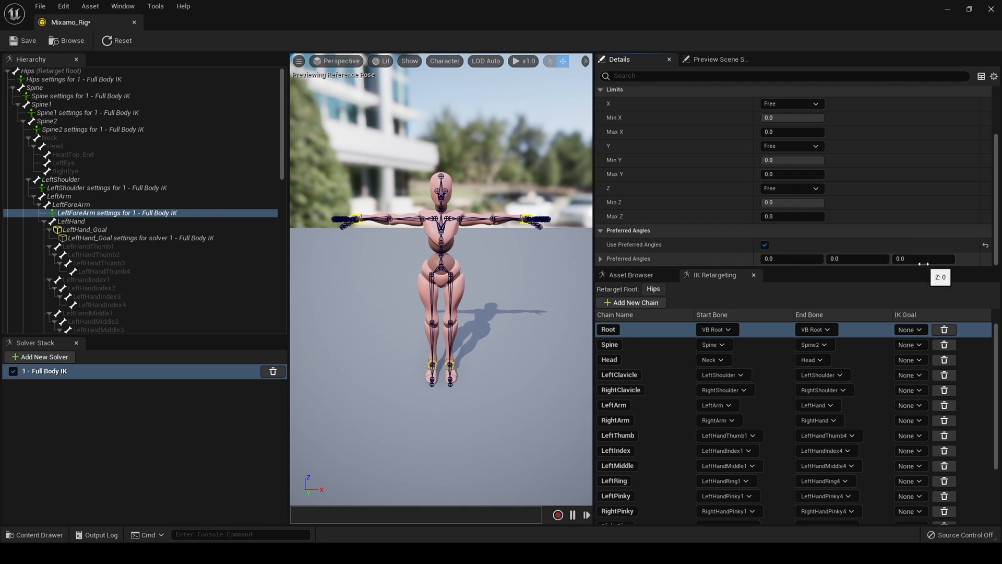
click(925, 259)
text(90)
key(Return)
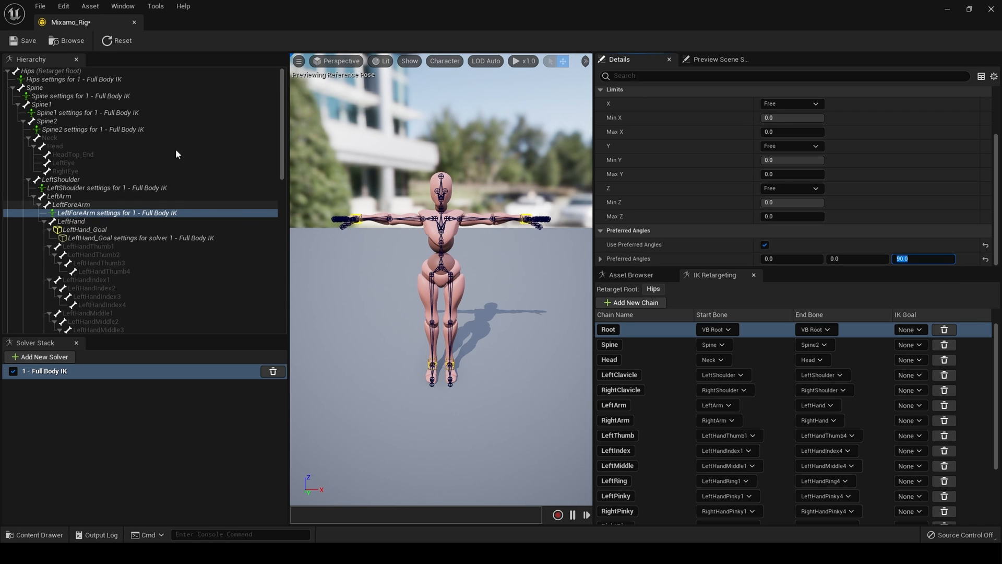
click(25, 41)
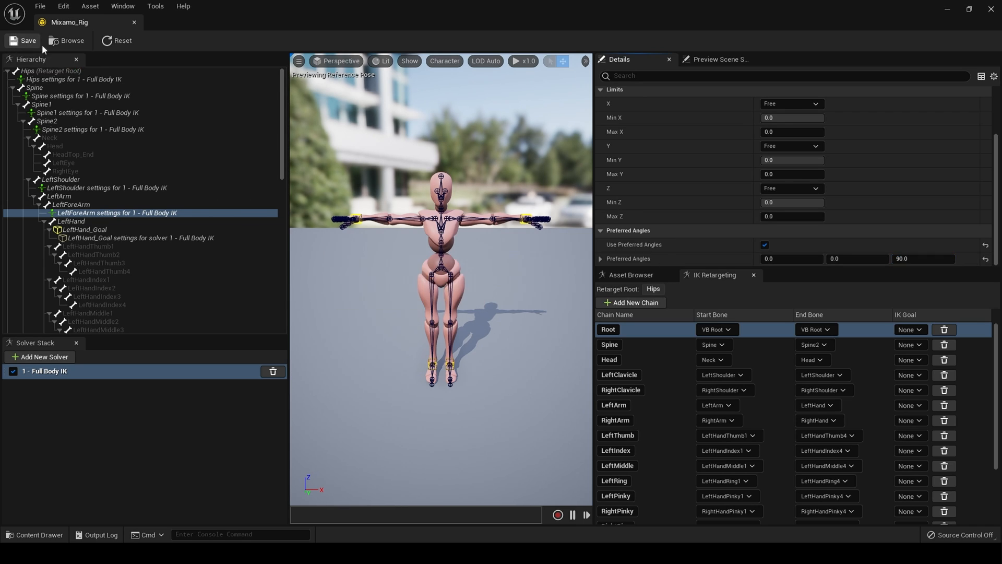
Add Full Body IK bone settings to the RightUpLeg bone, enabling Use Preferred Angles with a Z angle of -90
drag(282, 144, 319, 89)
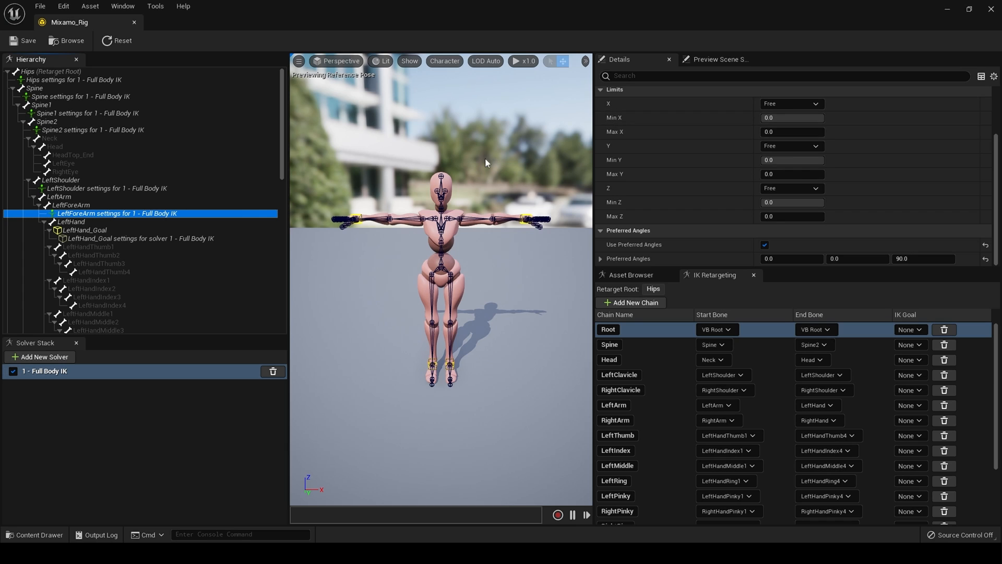
right_drag(428, 283, 428, 283)
click(431, 284)
right_click(34, 272)
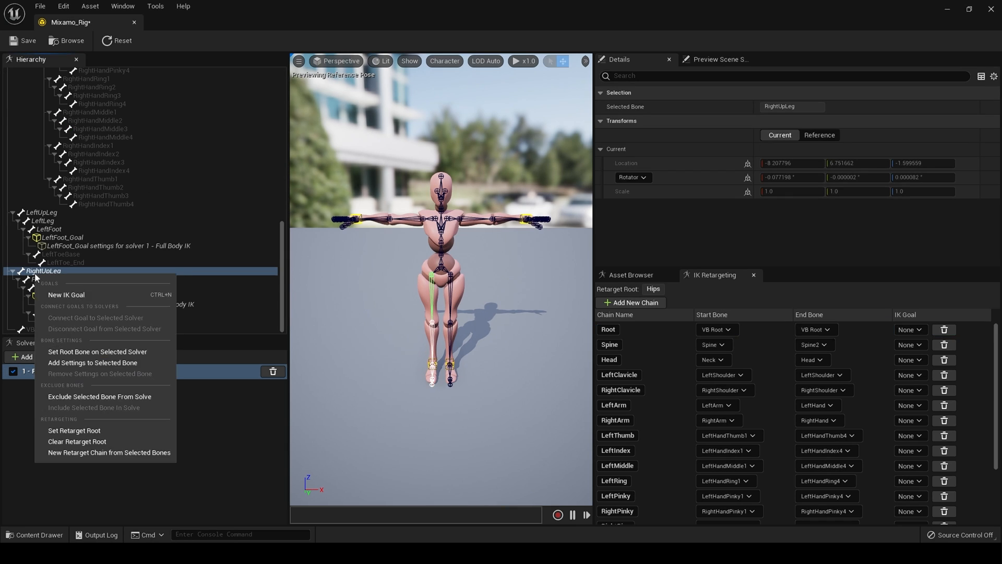
click(80, 364)
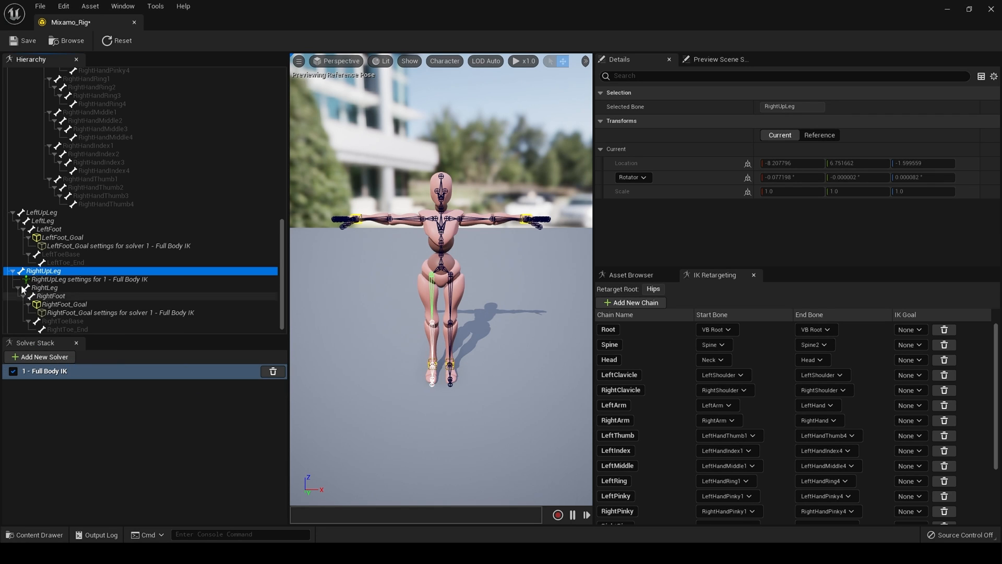
click(117, 279)
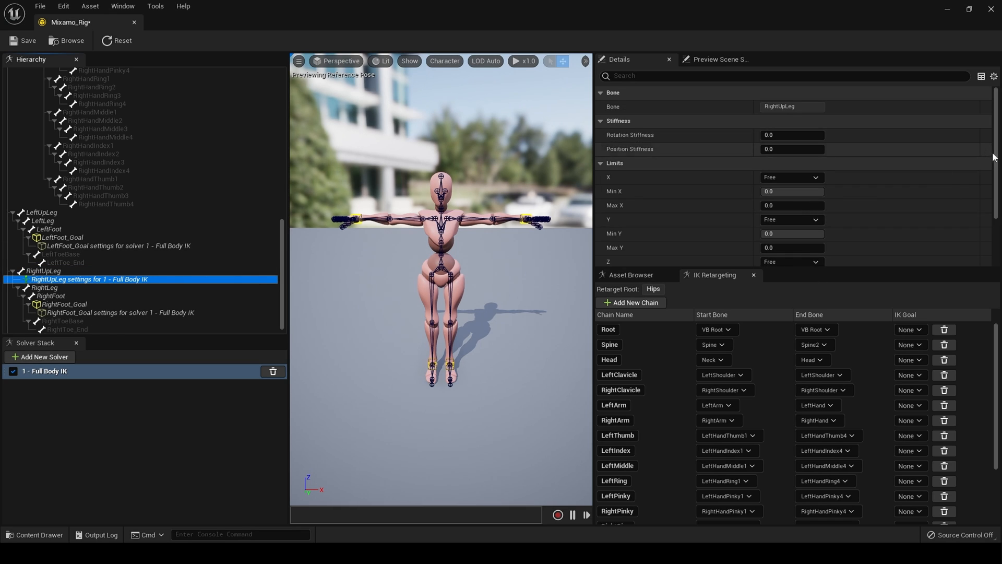
scroll(996, 209, down, 3)
click(765, 245)
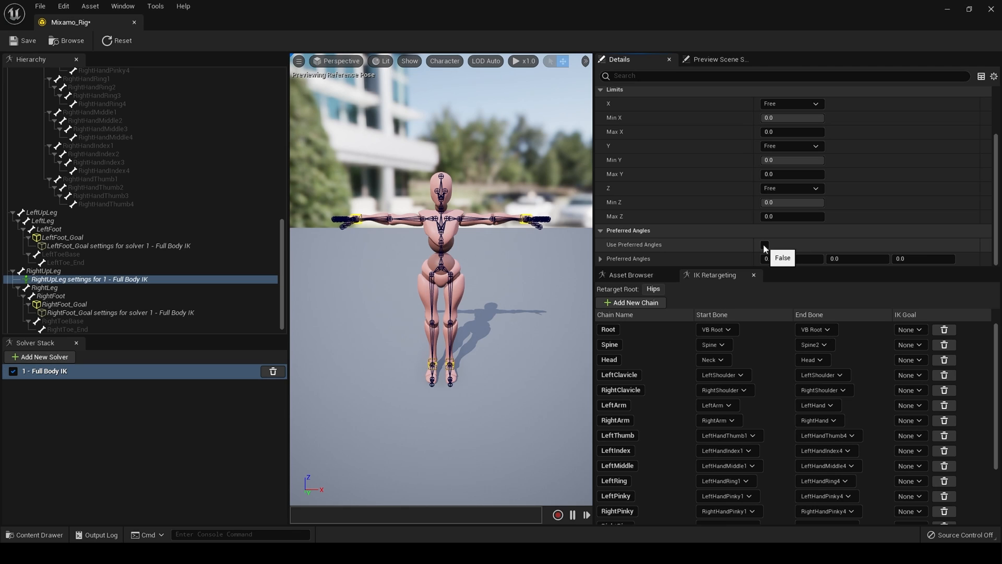
click(903, 259)
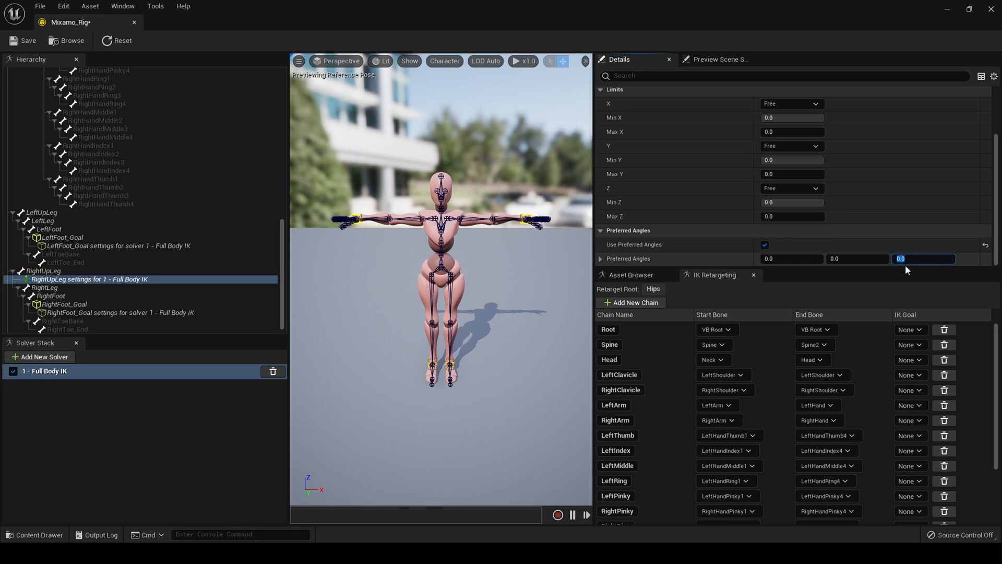
key(BackSpace)
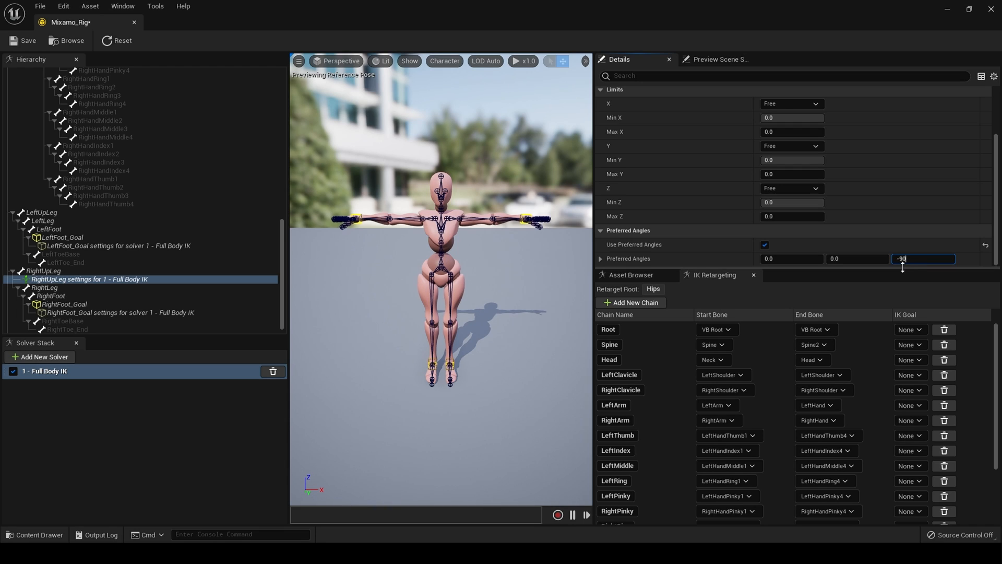
key(Return)
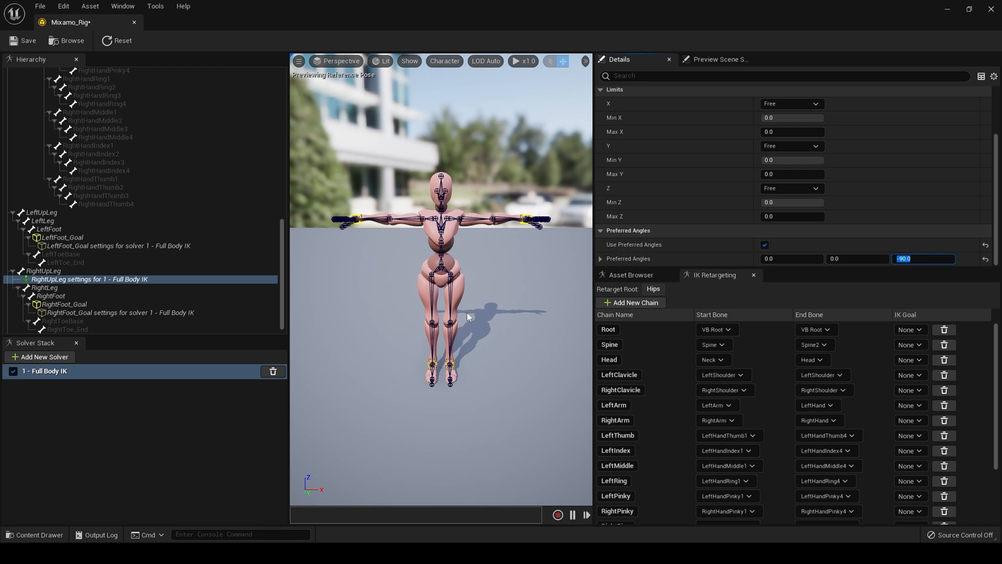
Add Full Body IK bone settings to the LeftUpLeg bone with Use Preferred Angles enabled and Z at -90
right_drag(447, 294, 447, 293)
click(449, 292)
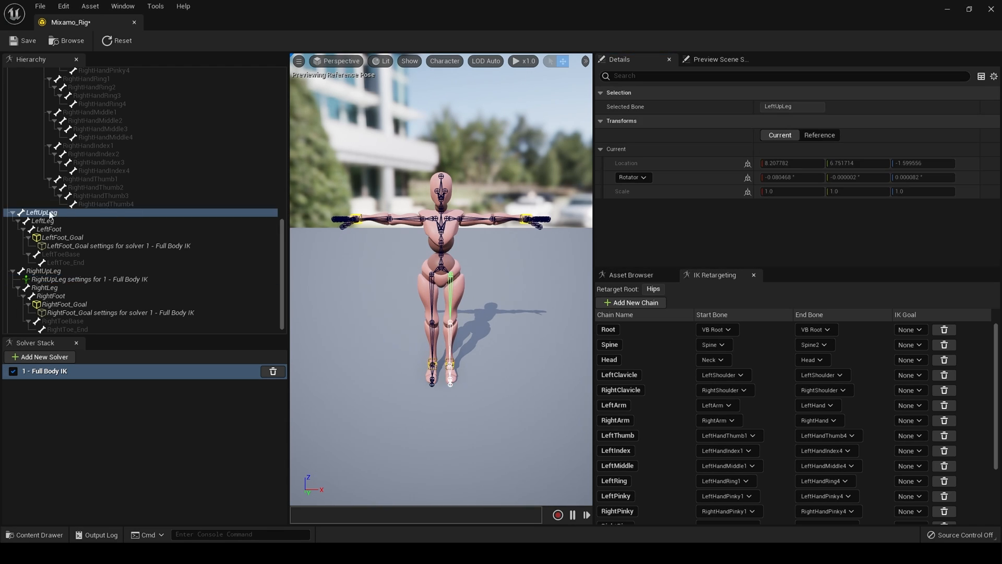
right_click(48, 211)
click(85, 299)
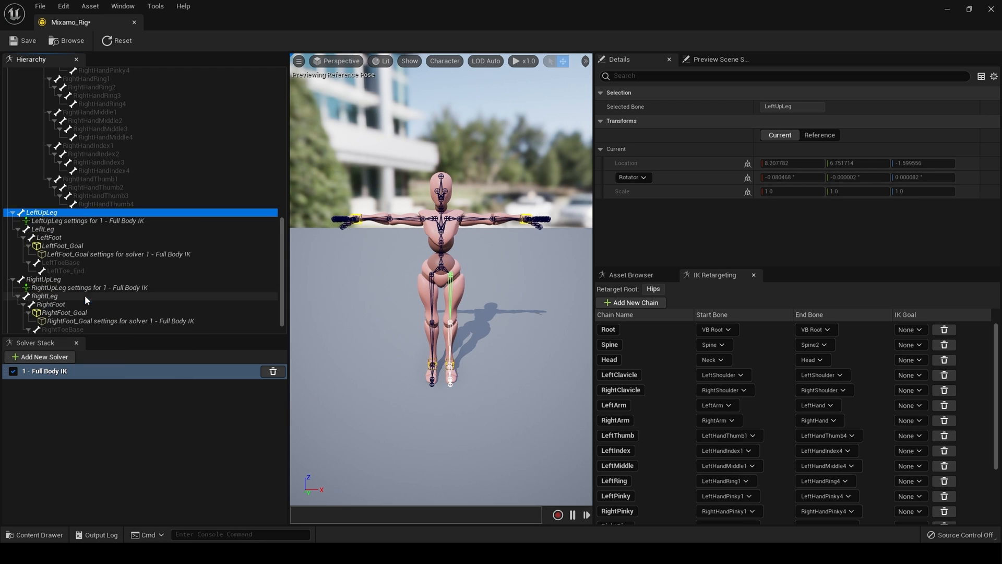
click(60, 222)
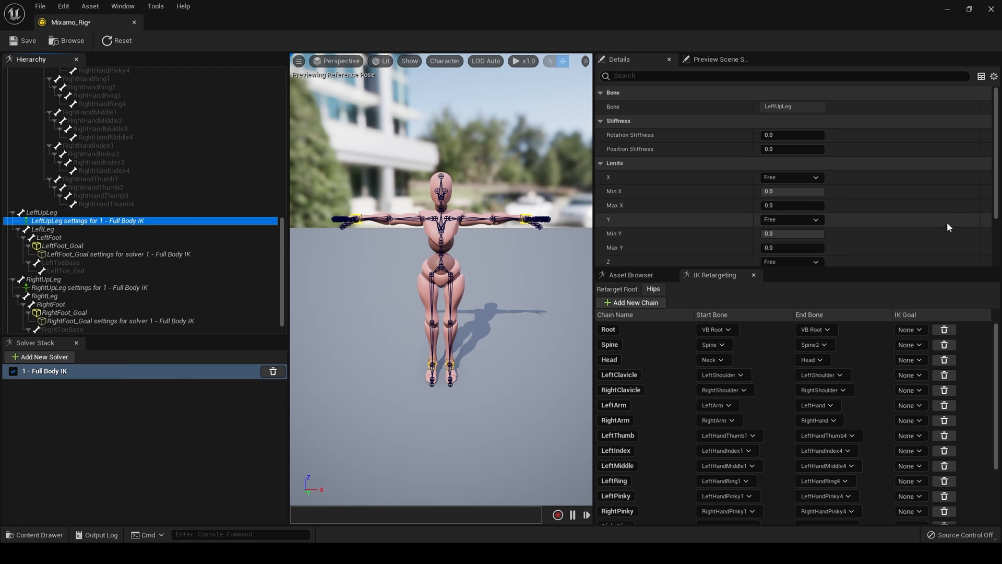
scroll(745, 228, down, 3)
click(765, 245)
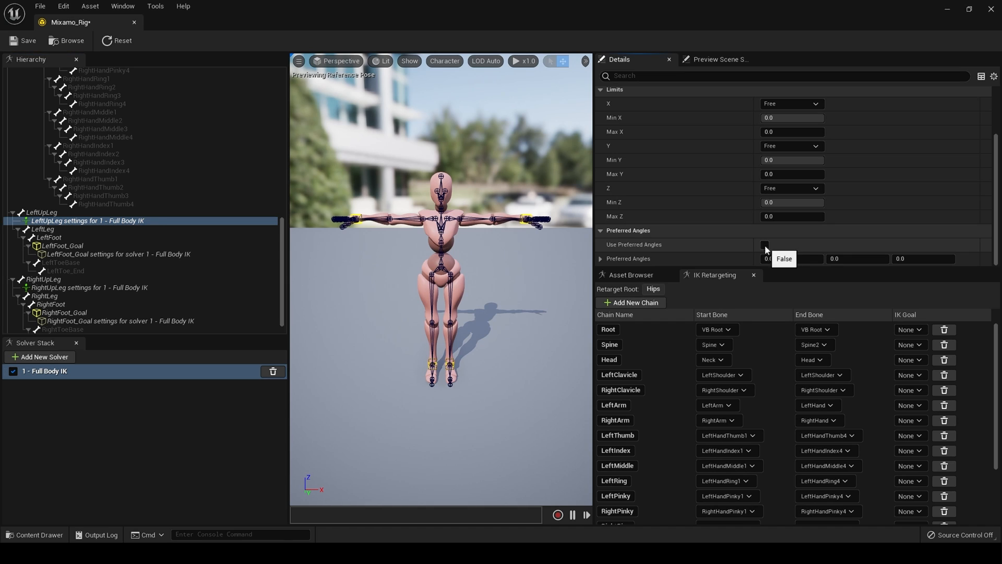
click(915, 259)
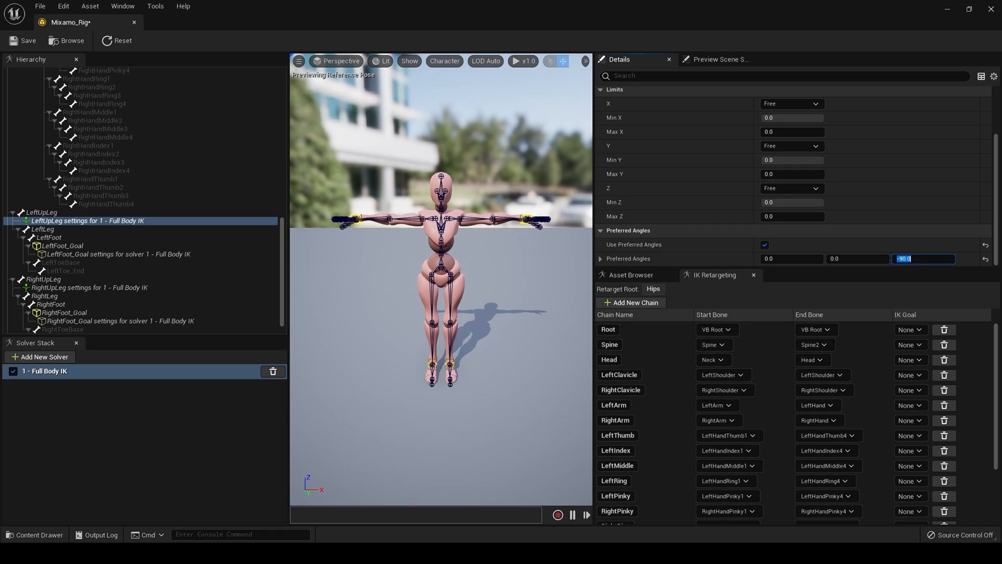
key(Return)
Add Full Body IK bone settings to the RightLeg bone, enabling Use Preferred Angles with a Z angle of 90
click(432, 333)
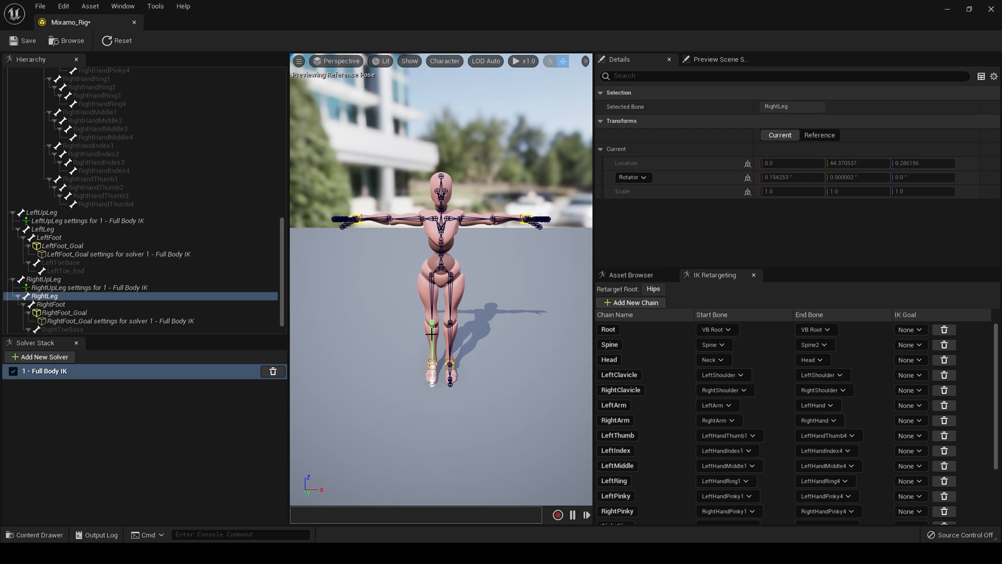
right_click(38, 297)
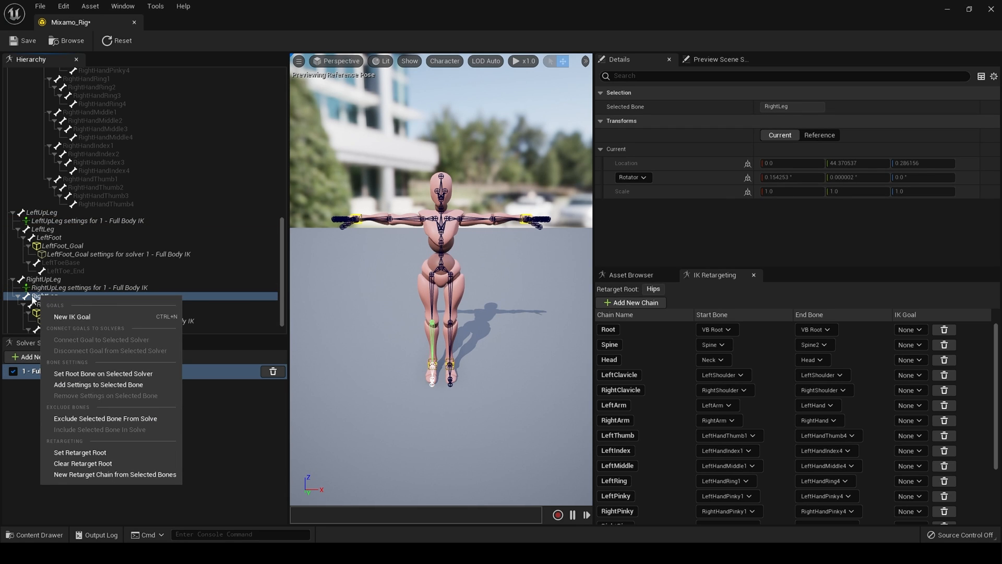
click(120, 384)
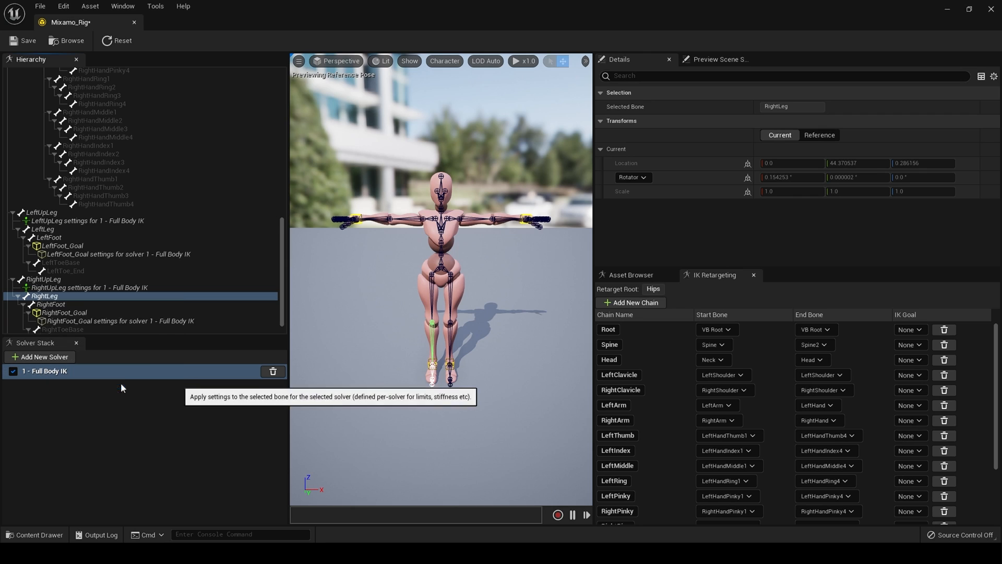
click(101, 306)
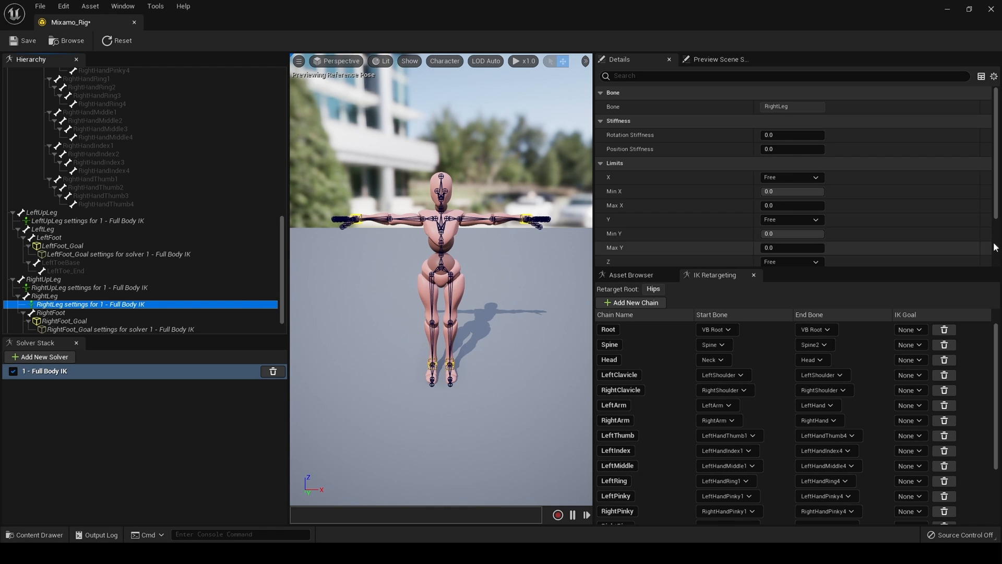
scroll(653, 219, down, 3)
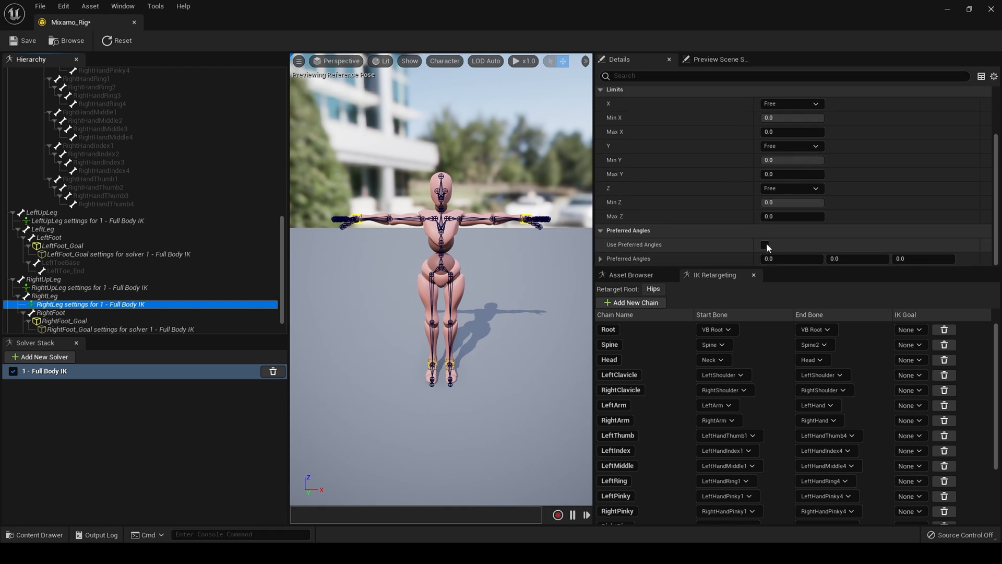
click(765, 244)
click(912, 259)
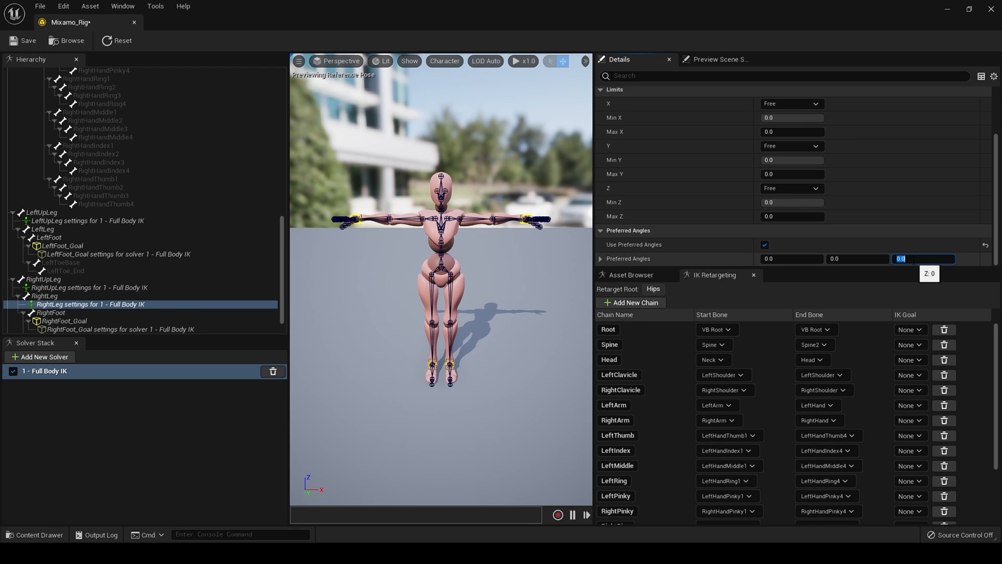
text(90)
key(Return)
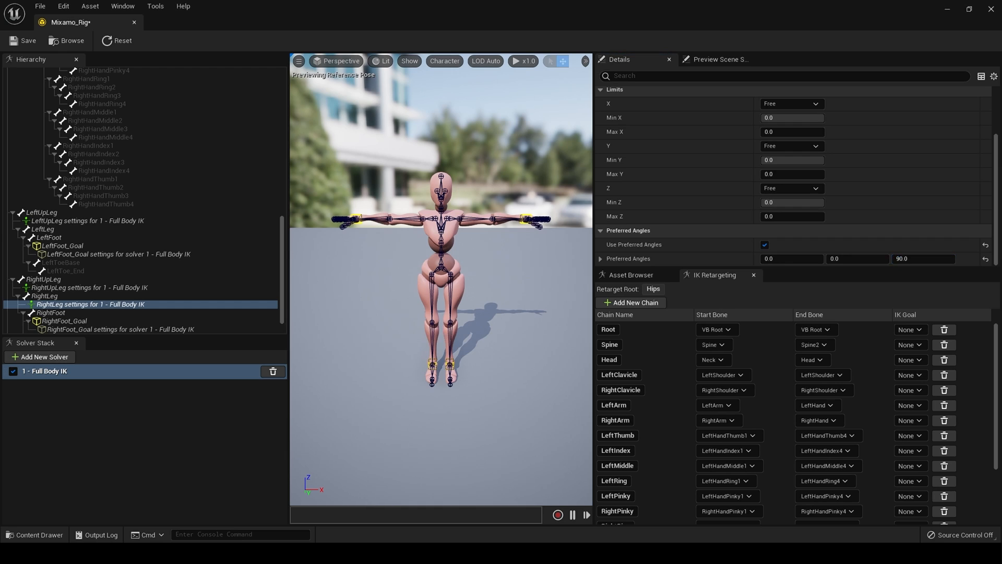
Add Full Body IK bone settings to the LeftLeg bone with Preferred Angles enabled and Z at 90, and save the rig
click(42, 230)
right_click(39, 230)
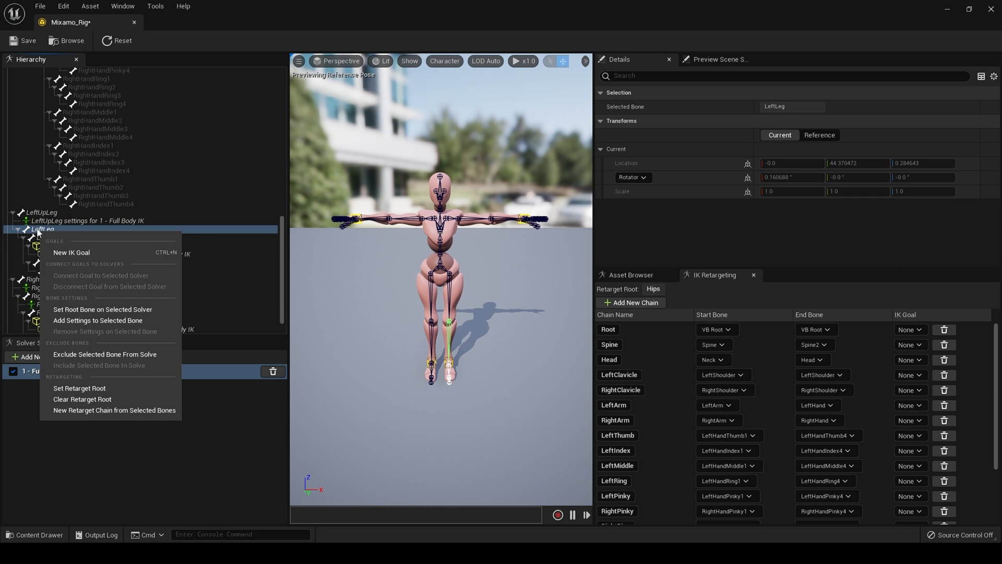
click(77, 319)
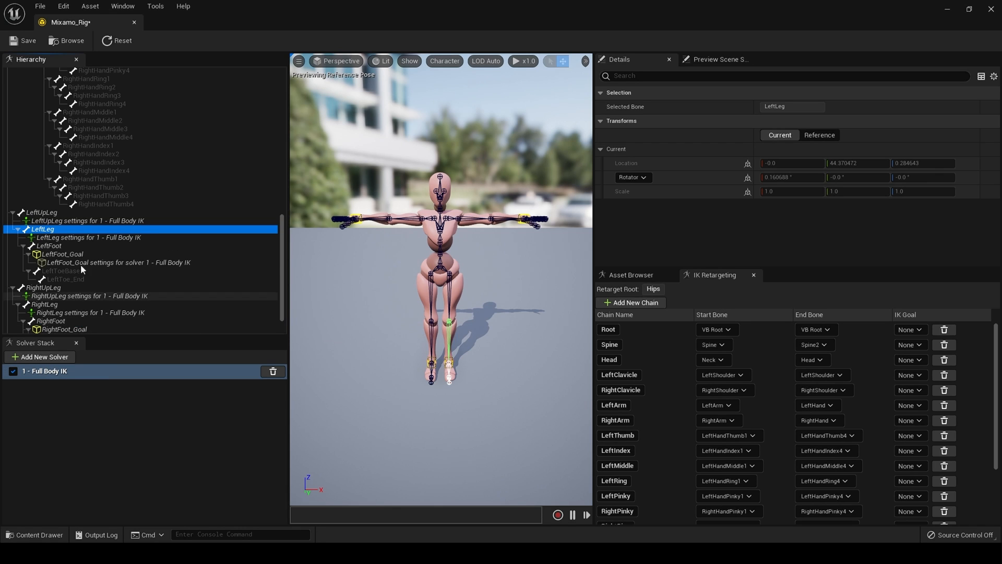
click(84, 238)
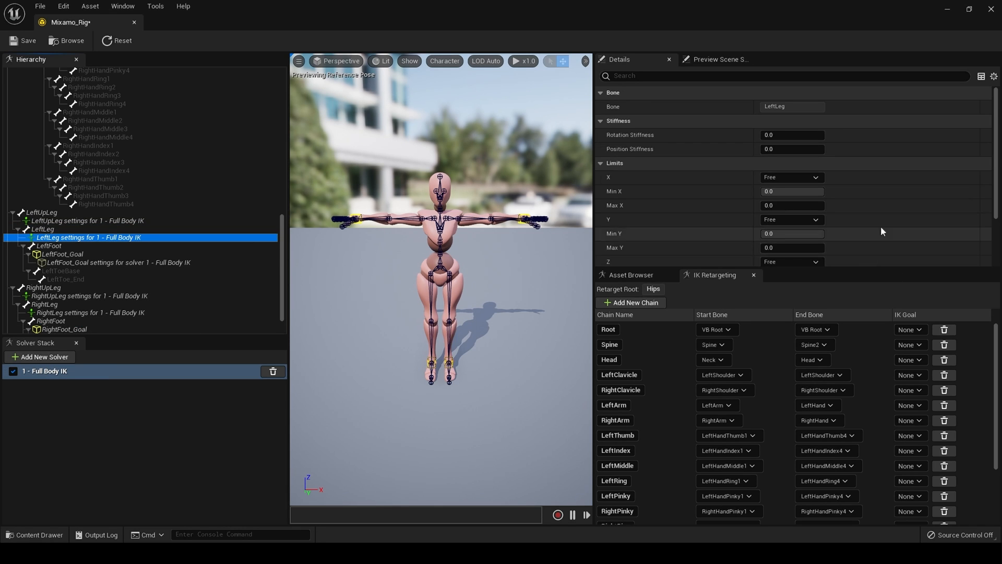
scroll(882, 226, down, 2)
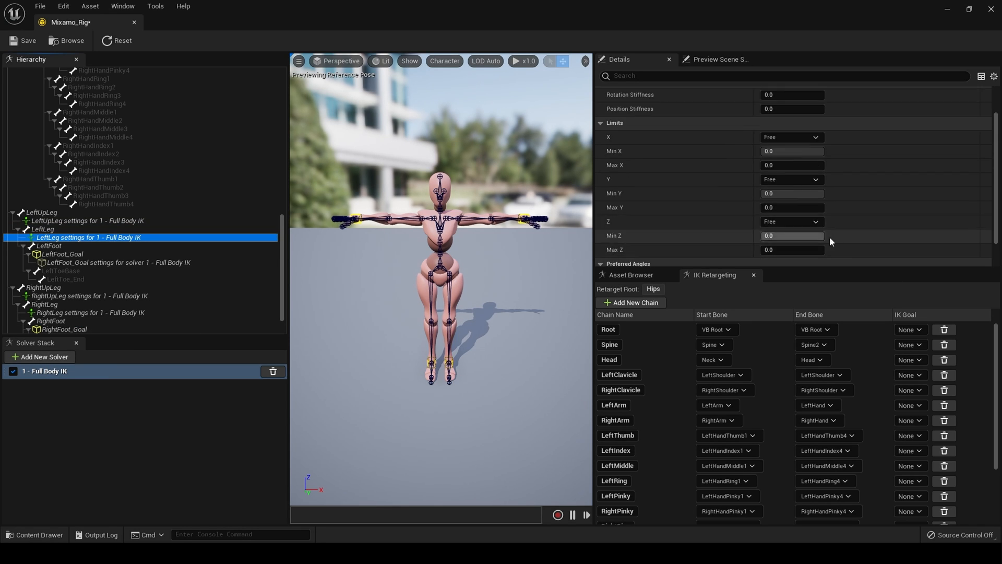
scroll(833, 238, down, 2)
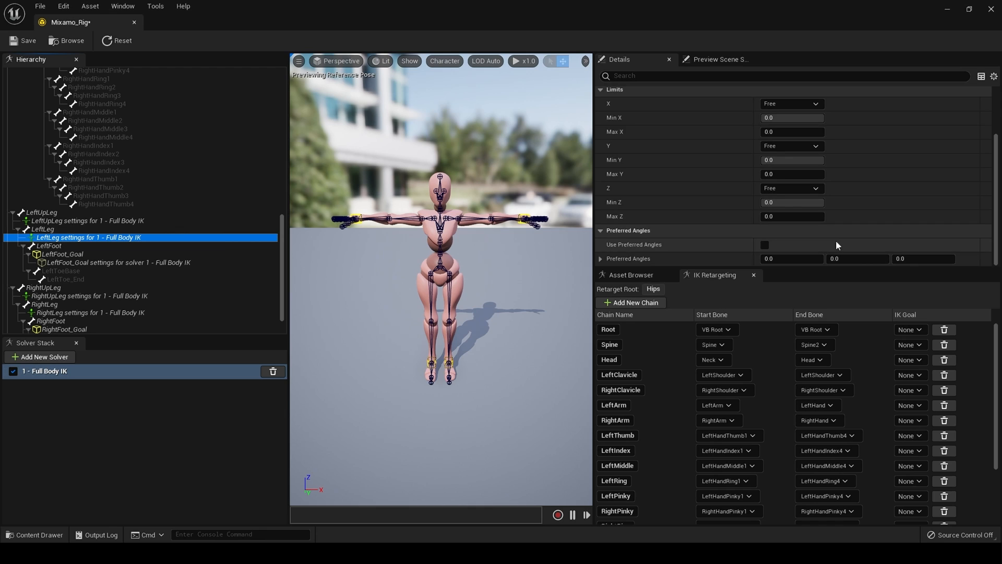
click(765, 245)
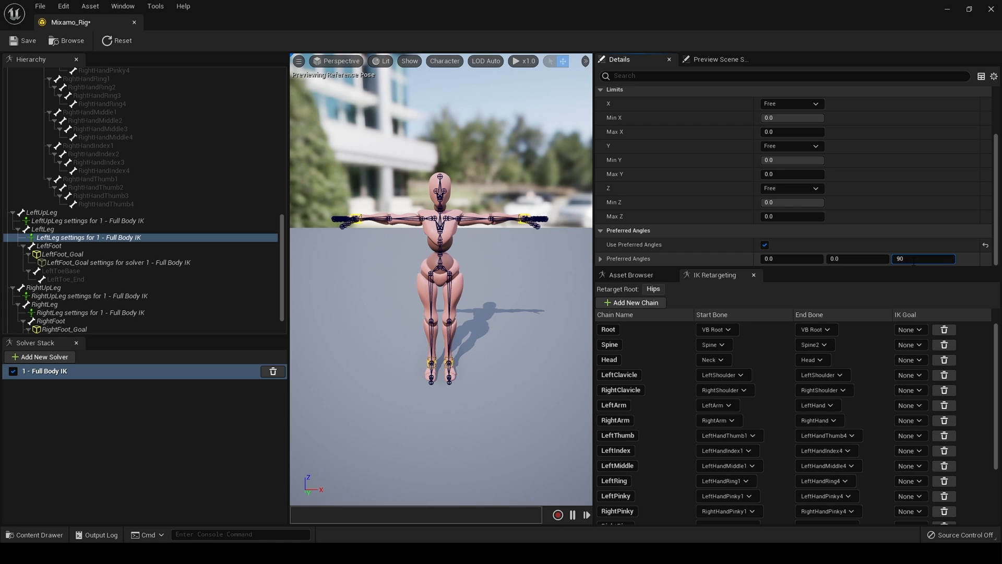
key(ctrl+s)
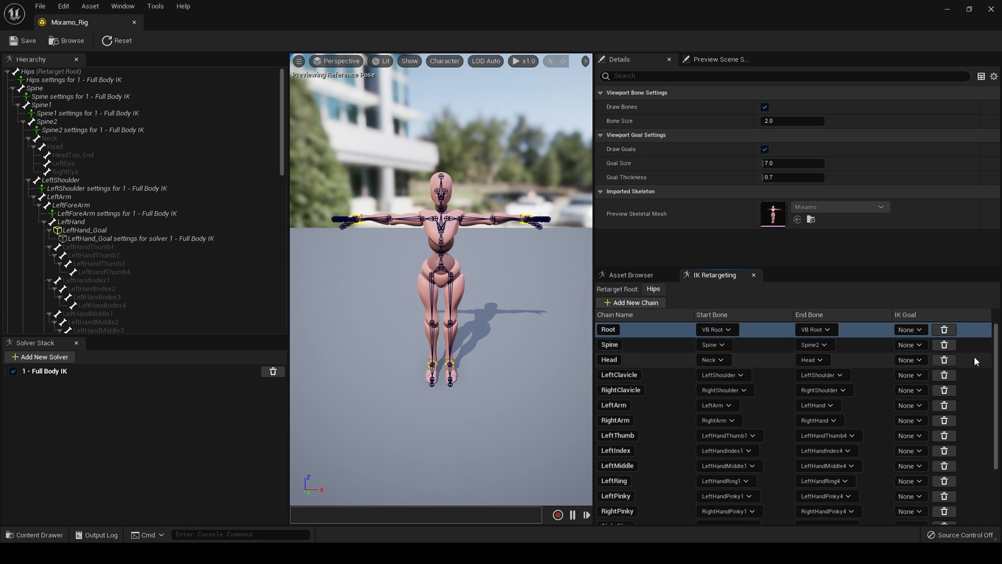
Assign LeftHand_Goal as the IK goal of the LeftArm retarget chain and RightHand_Goal to the RightArm chain
click(652, 409)
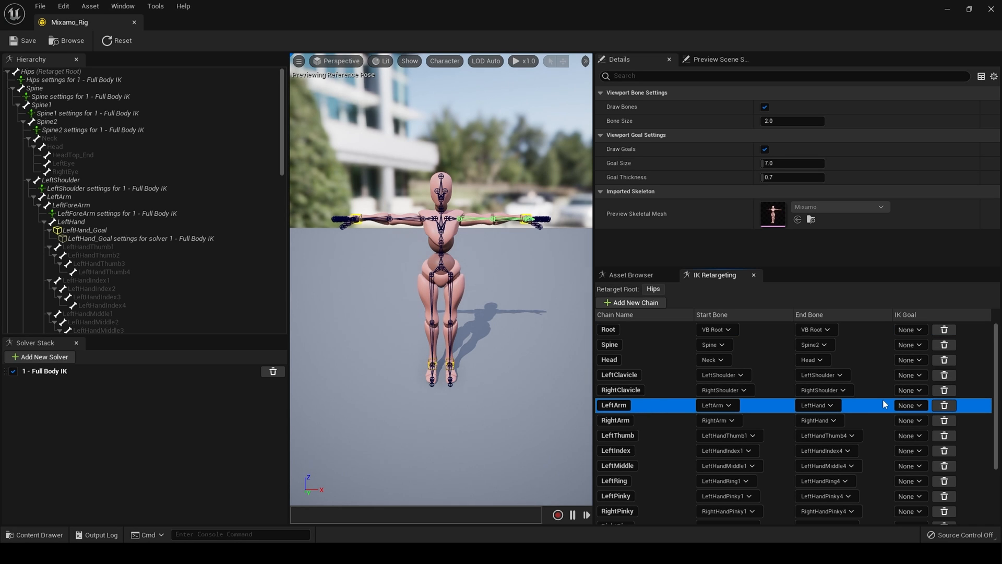
click(919, 405)
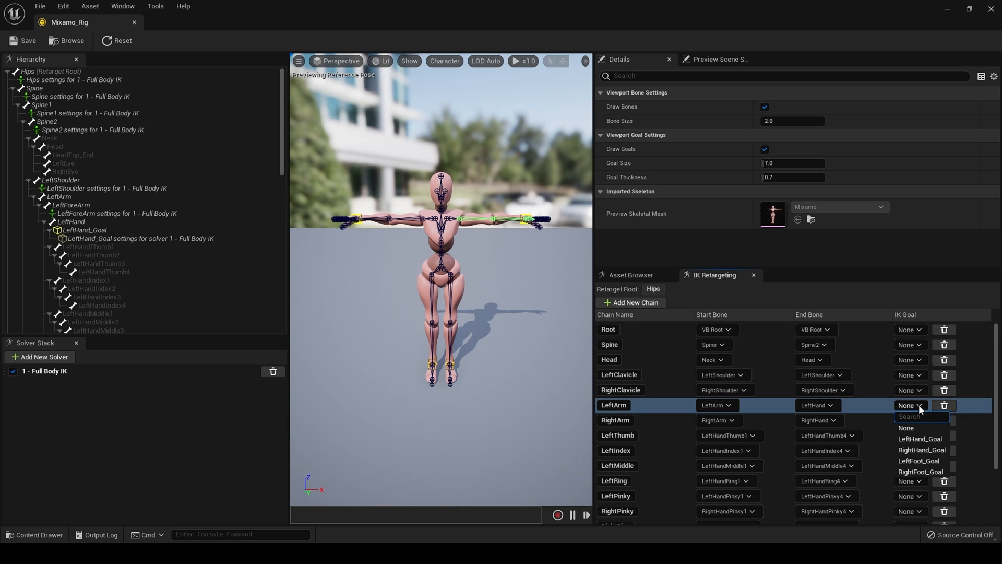
click(921, 438)
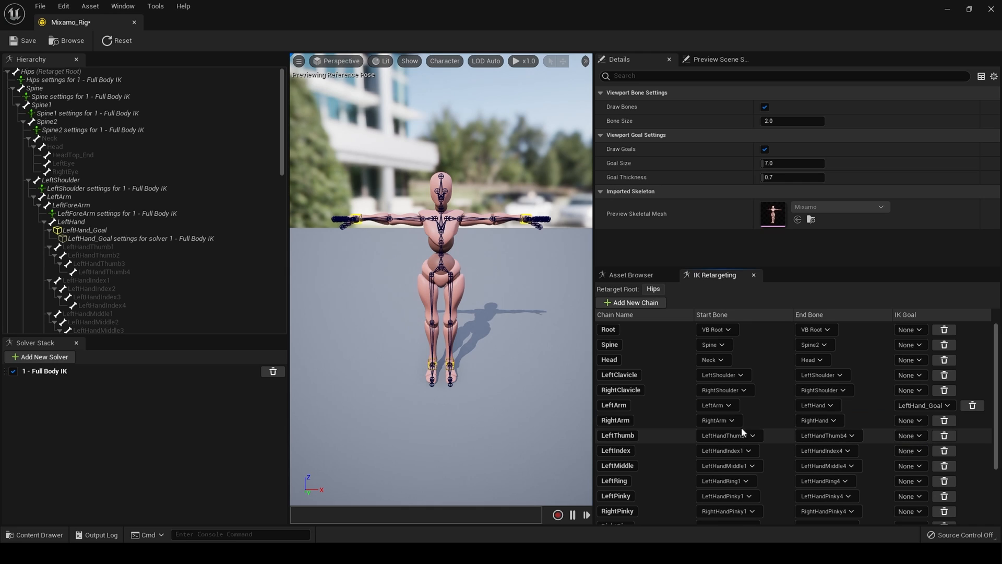
click(653, 420)
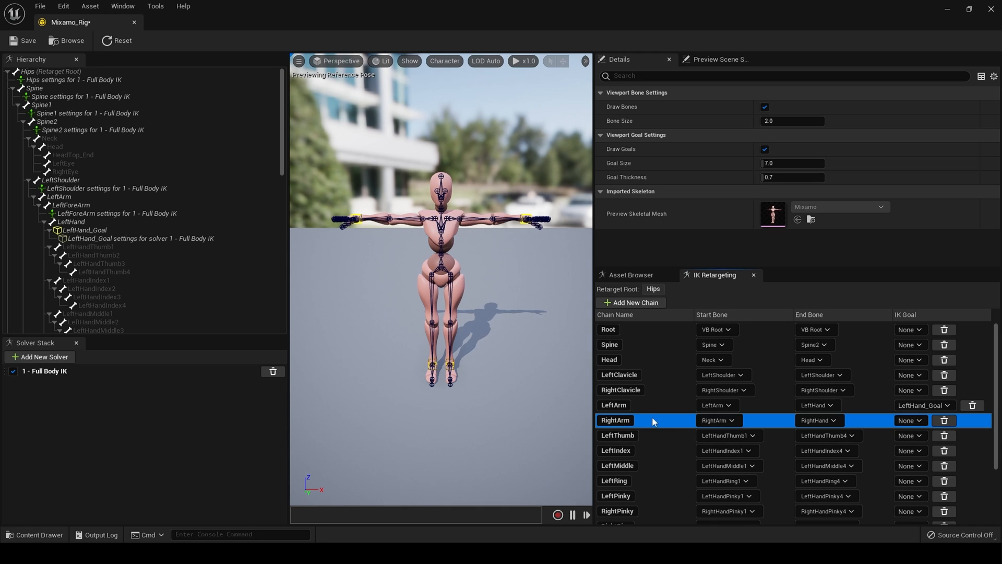
click(918, 421)
click(932, 465)
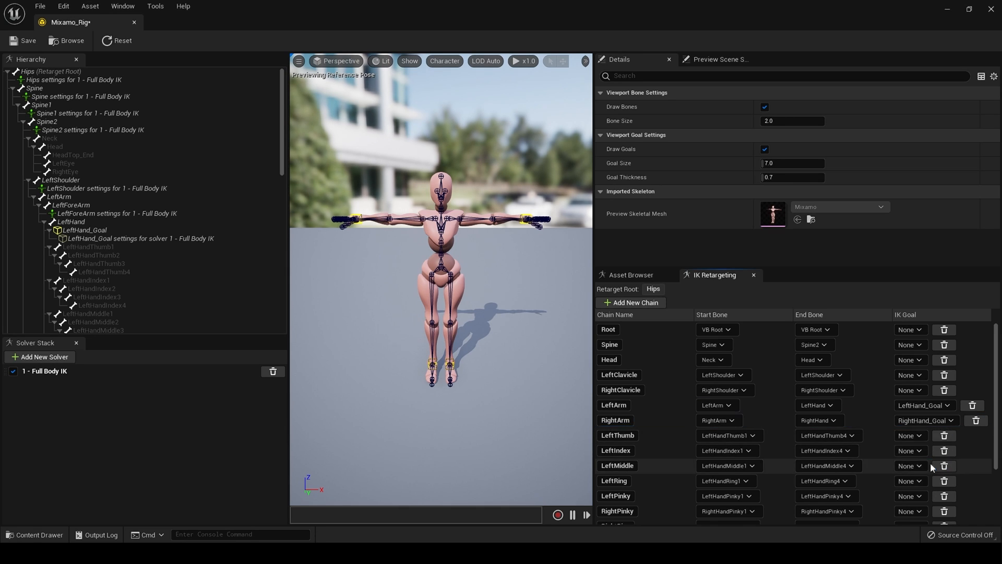
Assign LeftFoot_Goal as the IK goal of the LeftLeg retarget chain and RightFoot_Goal to the RightLeg chain, and save the rig
scroll(997, 453, down, 1)
scroll(997, 453, down, 3)
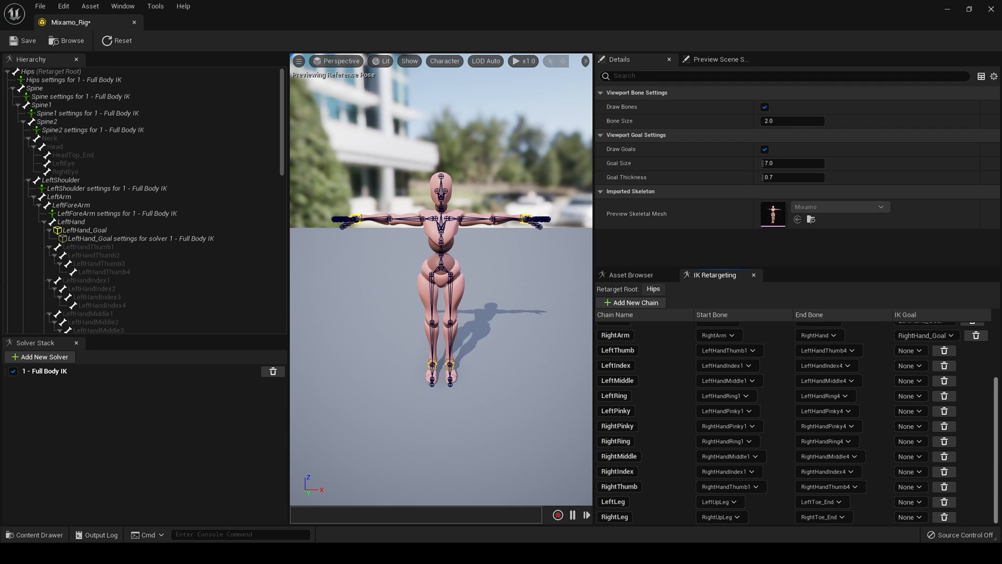
click(907, 502)
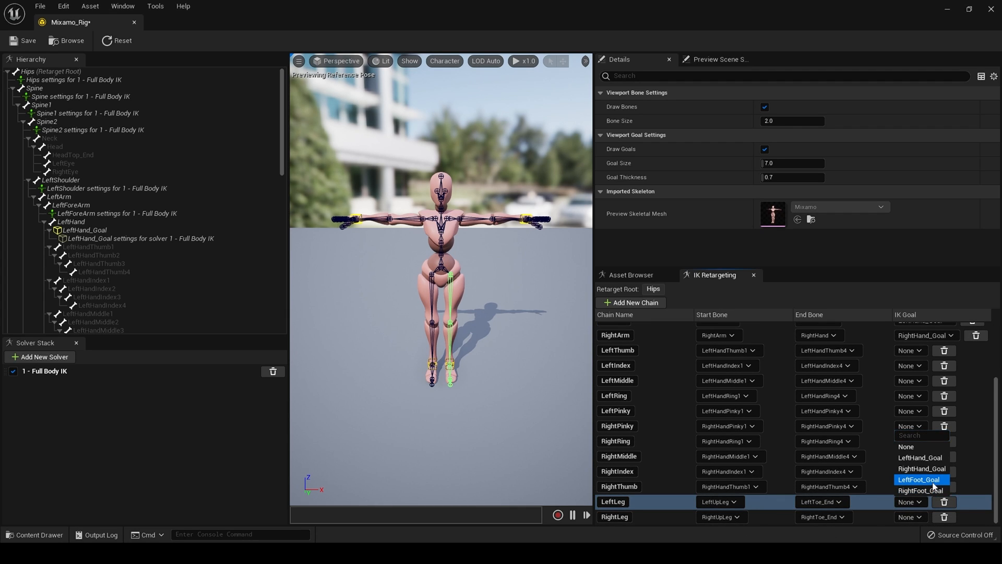
click(920, 479)
click(656, 521)
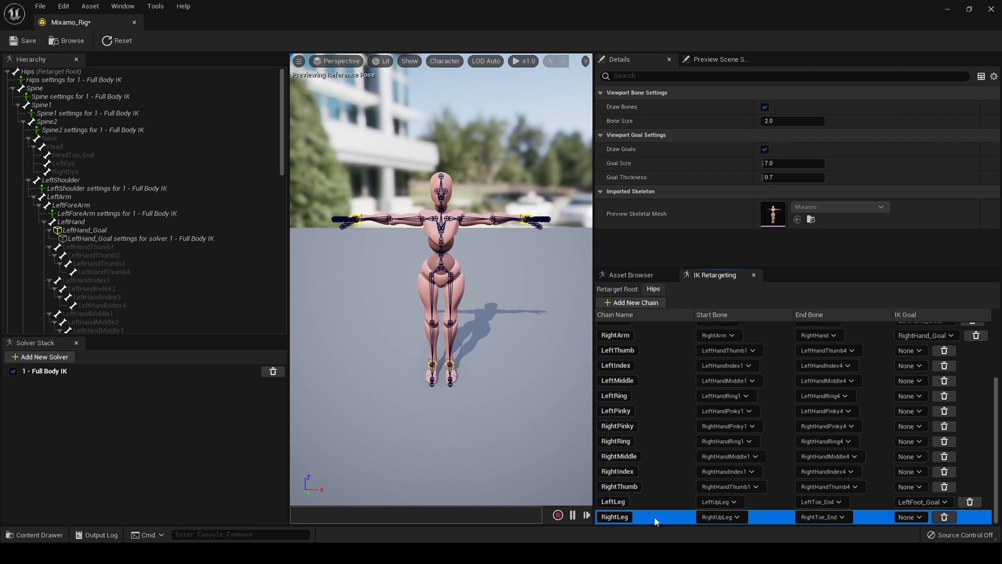
click(919, 517)
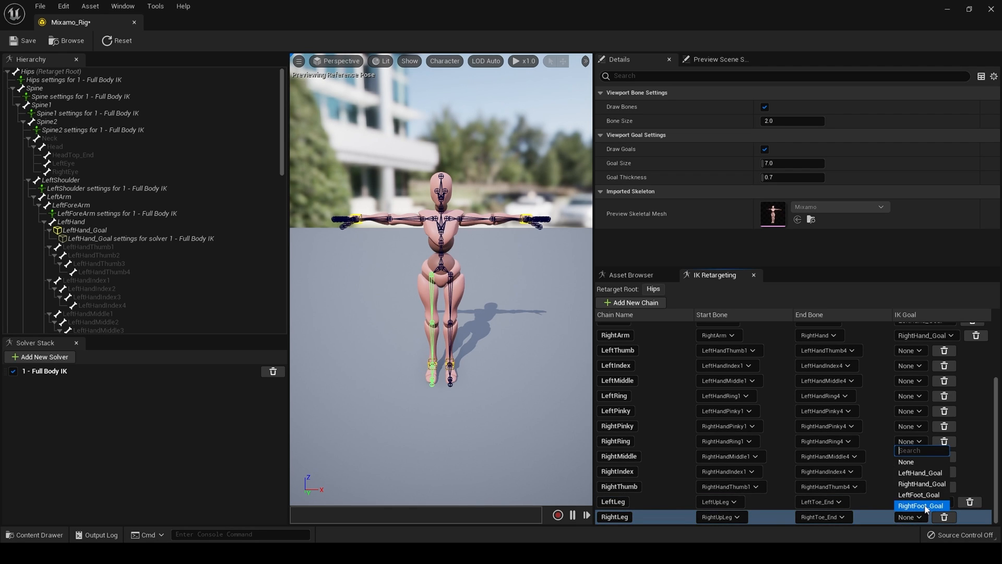
click(921, 506)
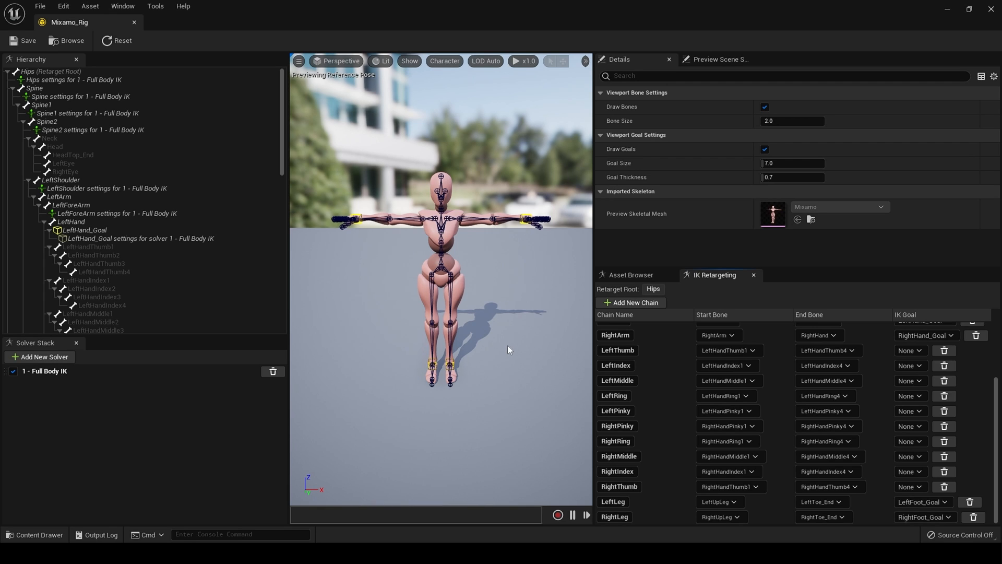
scroll(894, 433, up, 4)
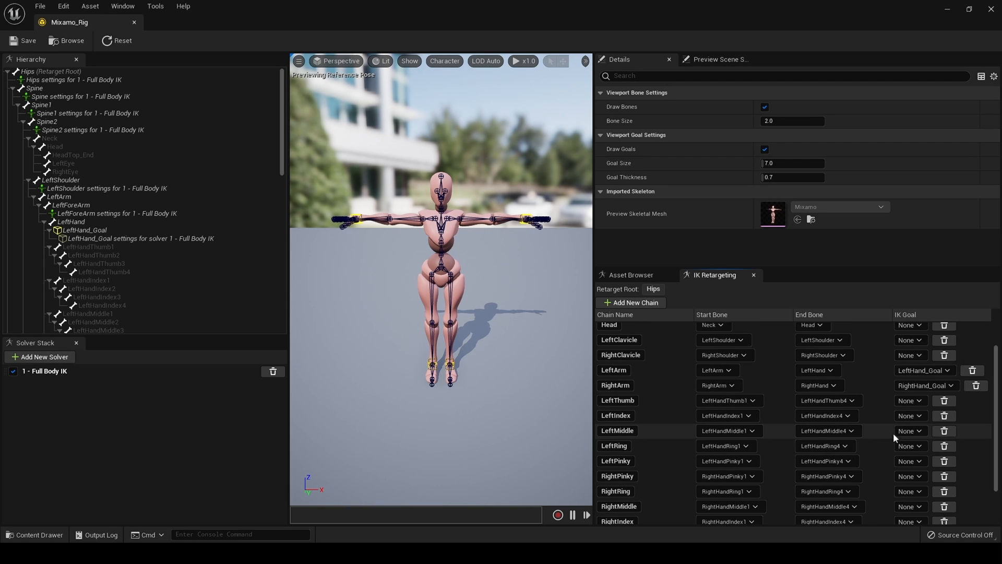
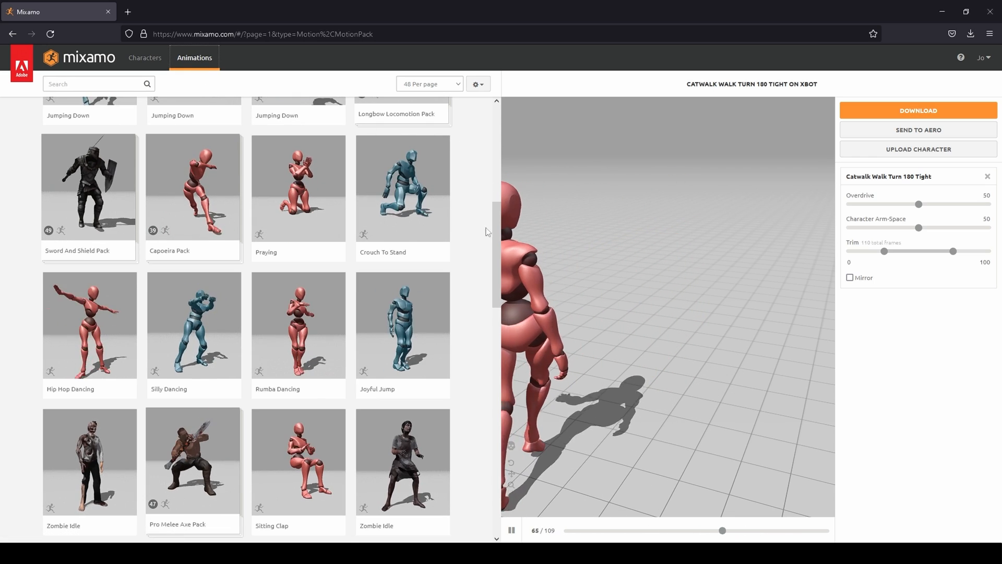
Switch to Mixamo and download Catwalk Walk Turn 180 Tight as FBX Binary, Without Skin, at 30 frames per second with no keyframe reduction
drag(496, 243, 492, 337)
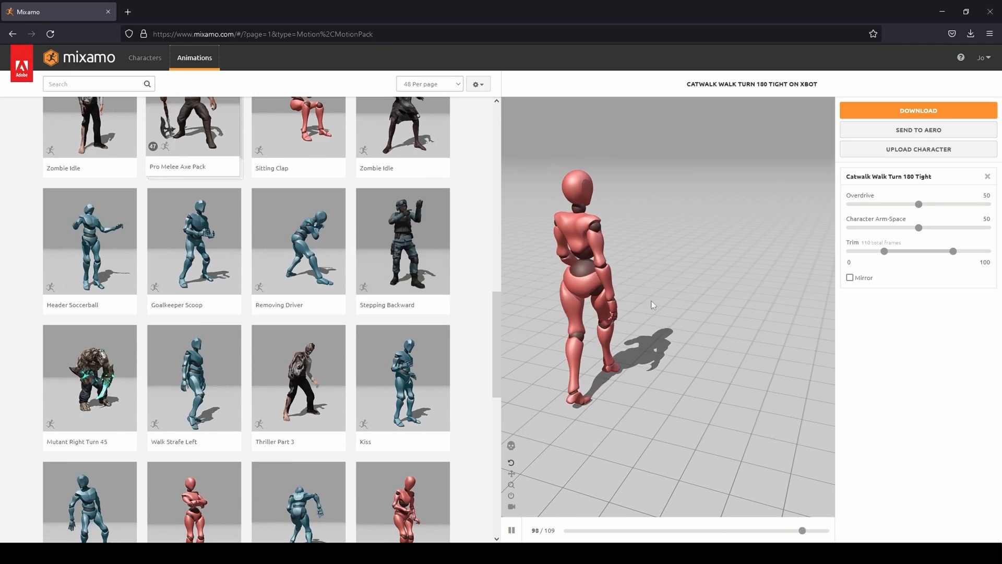
mouse_move(708, 345)
mouse_down()
mouse_move(717, 365)
mouse_move(692, 318)
mouse_move(720, 341)
mouse_up()
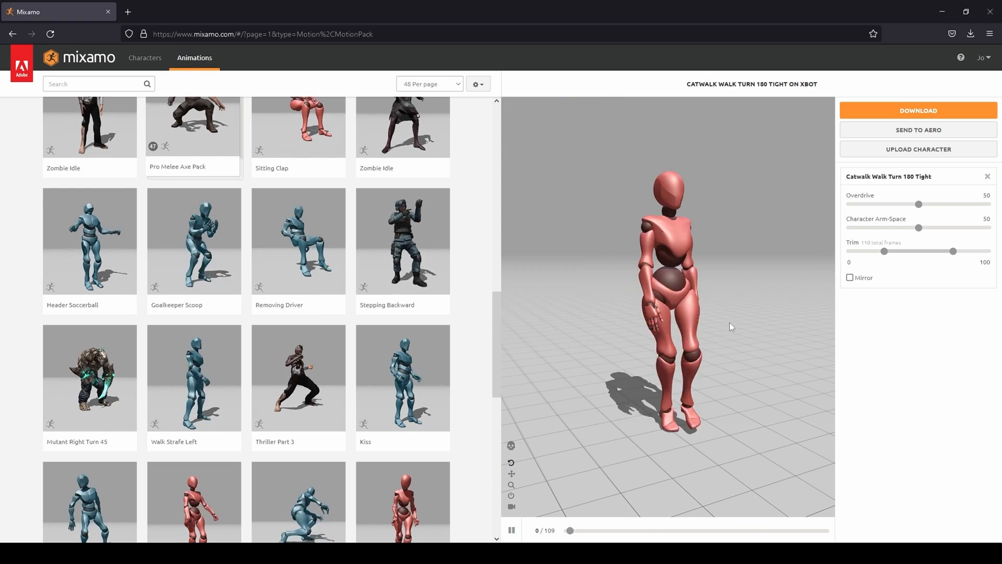
click(934, 110)
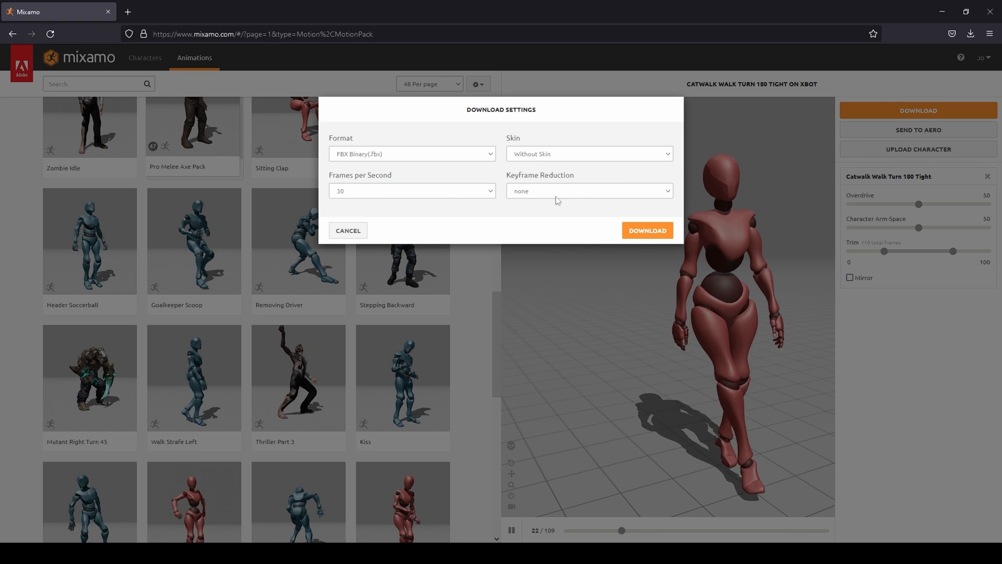
click(647, 230)
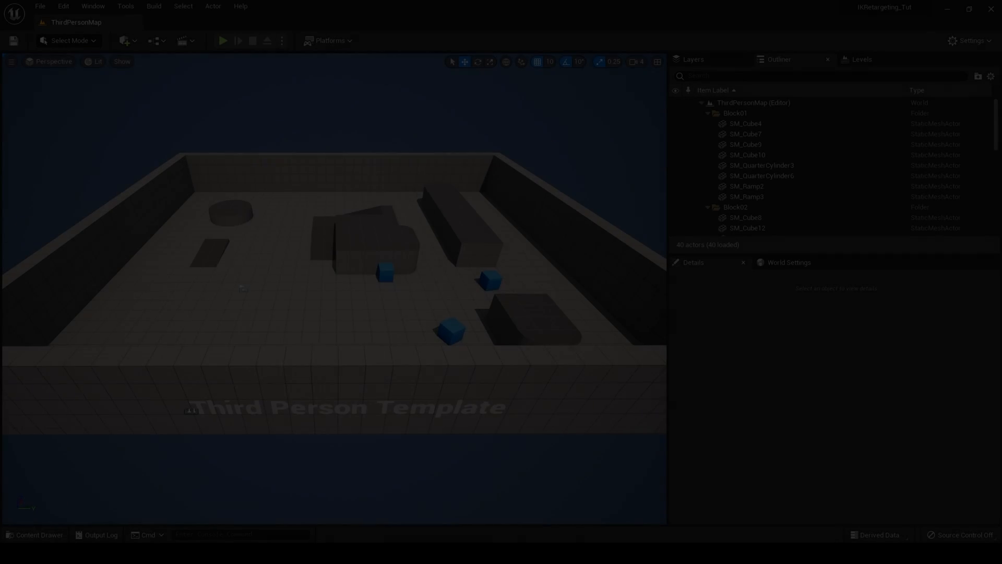
In the Unreal Engine project, create a folder named Animations inside the Mixamo content folder and open it
click(41, 534)
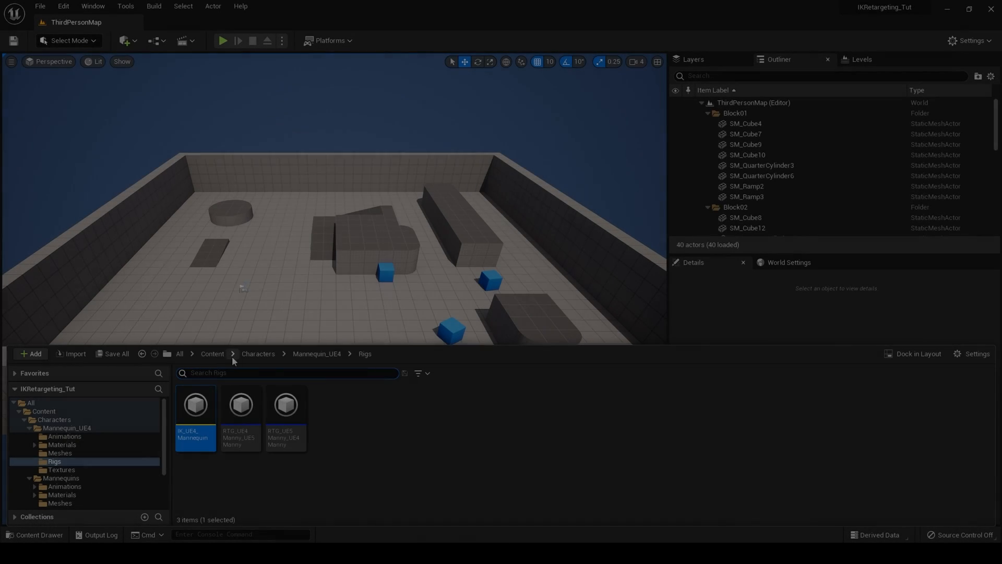
click(214, 354)
double_click(287, 403)
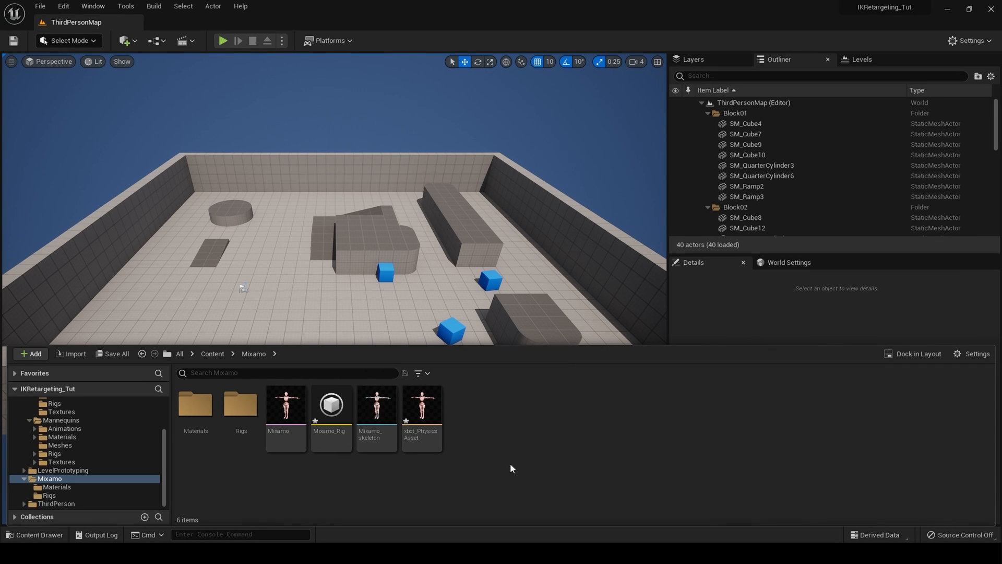
right_click(497, 430)
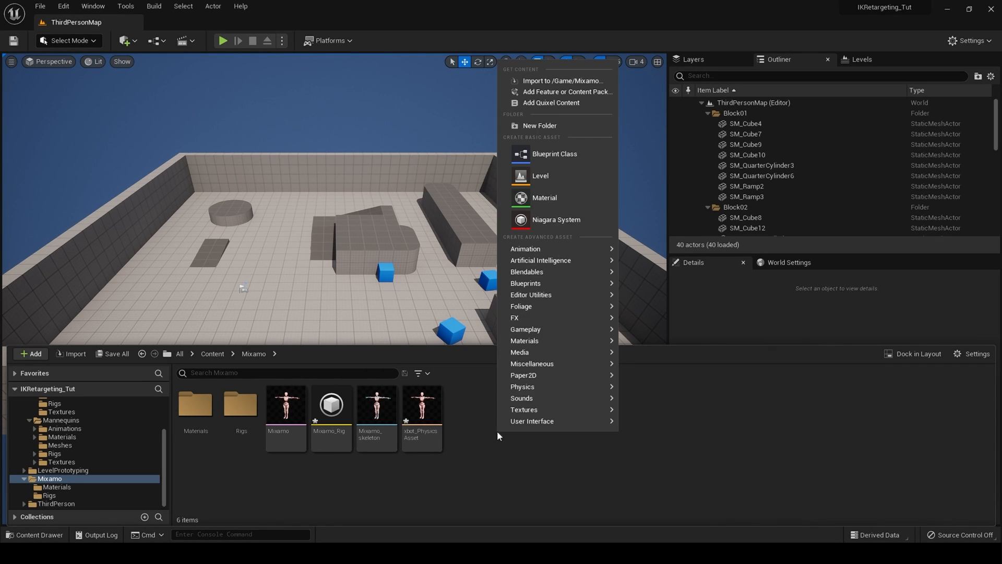
click(540, 126)
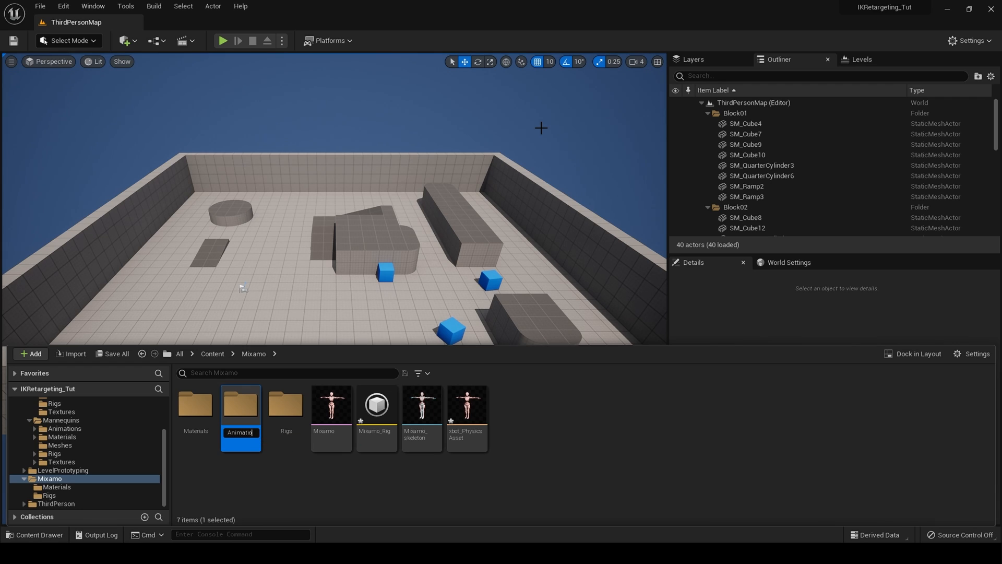
text(Animations)
key(Return)
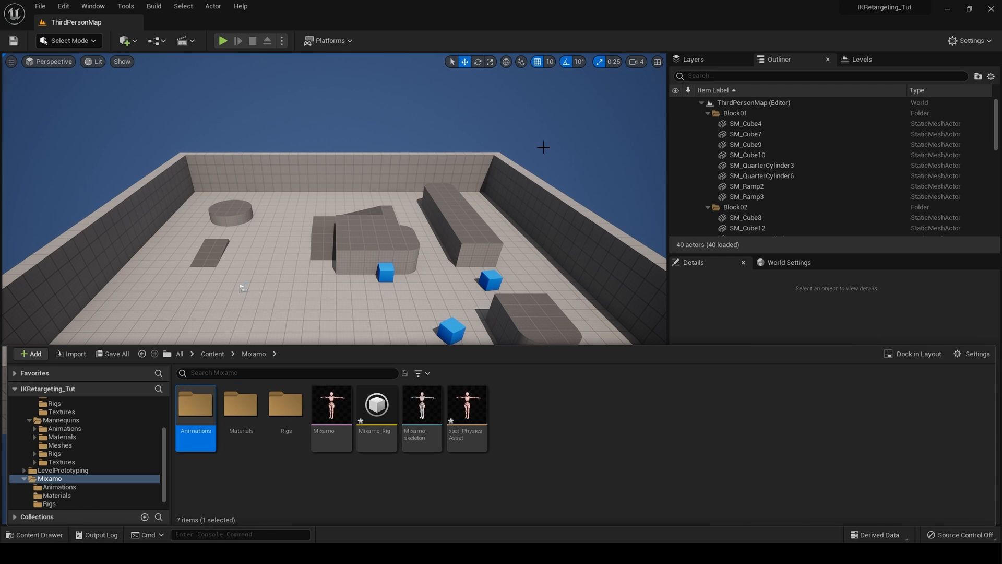
double_click(206, 429)
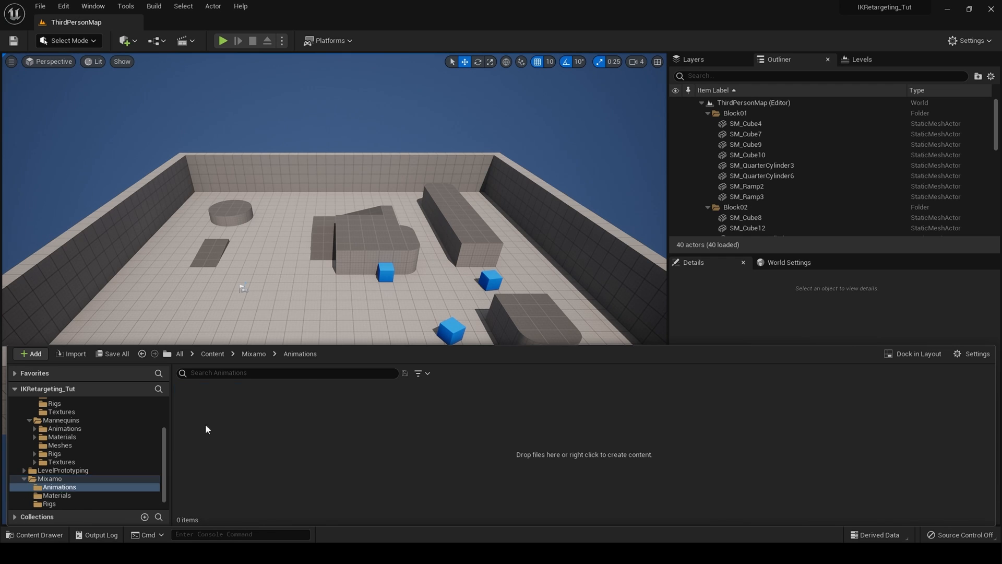
Import Catwalk Walk Turn 180 Tight.fbx from Downloads into the Animations folder using Mixamo_skeleton, and open the imported animation
right_click(271, 430)
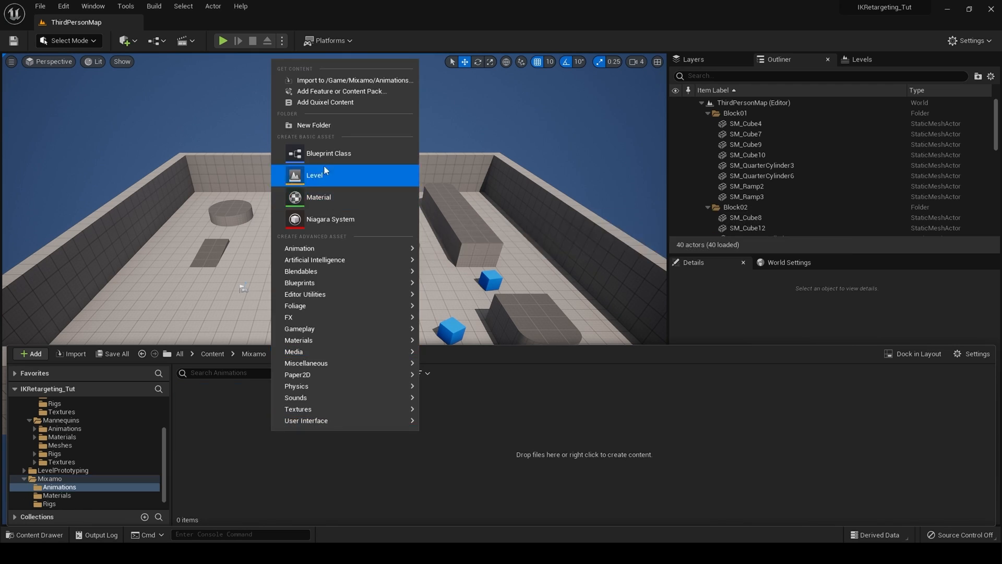
click(371, 80)
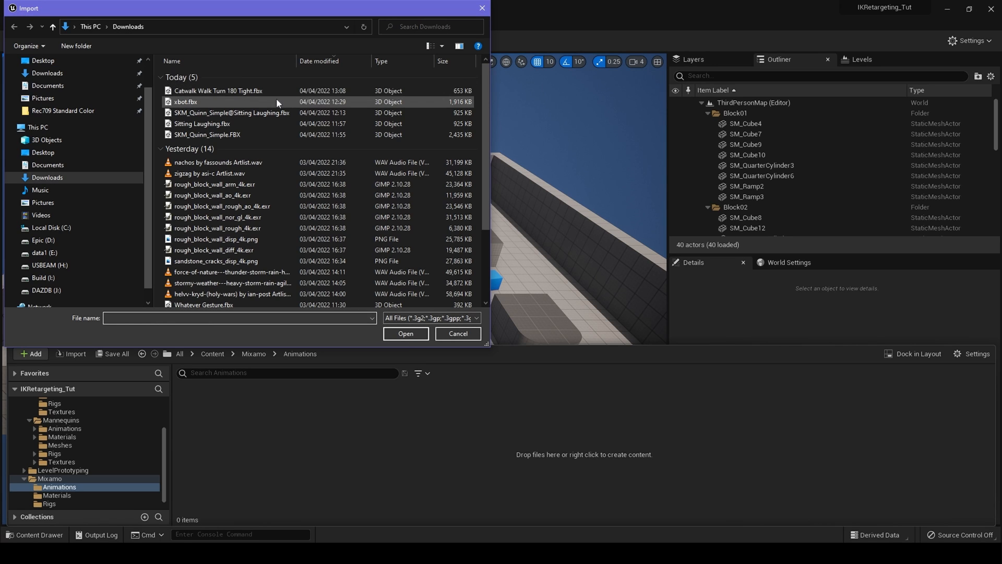
click(250, 90)
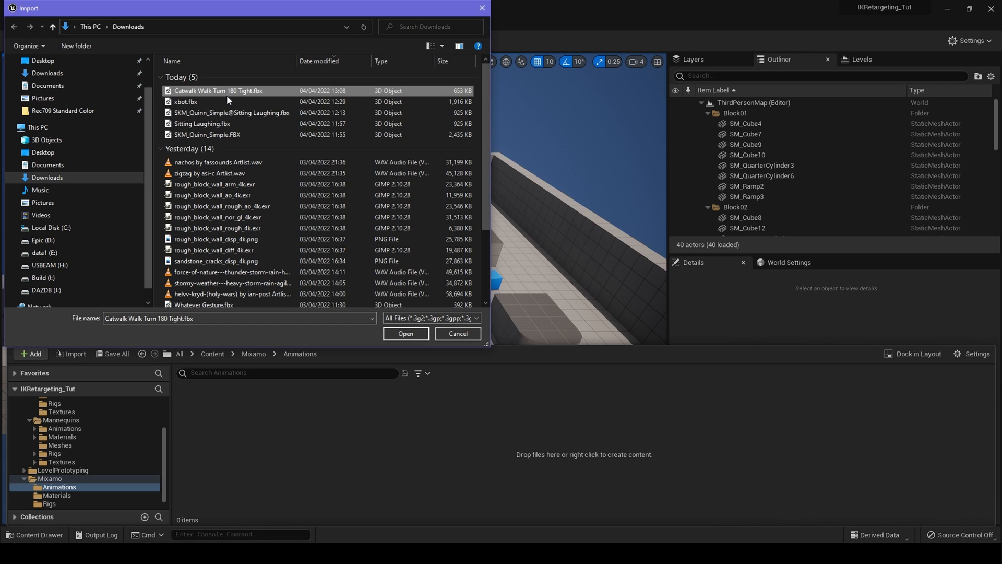
click(402, 336)
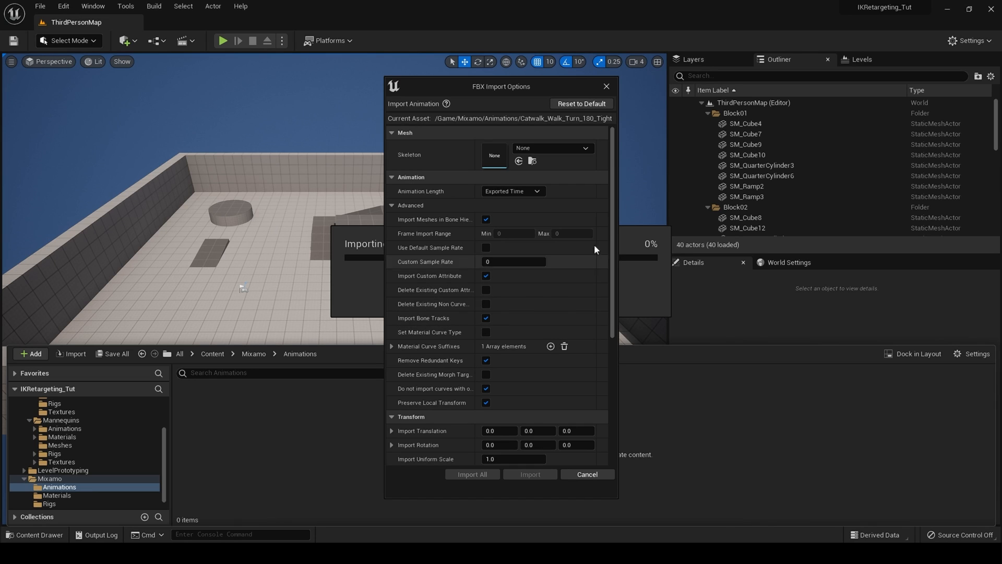
click(568, 148)
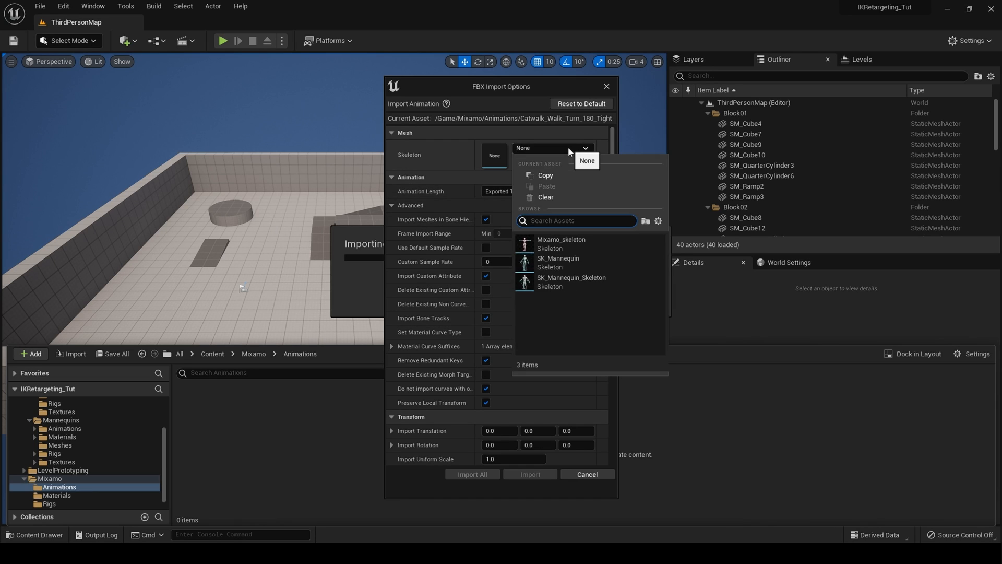
click(573, 246)
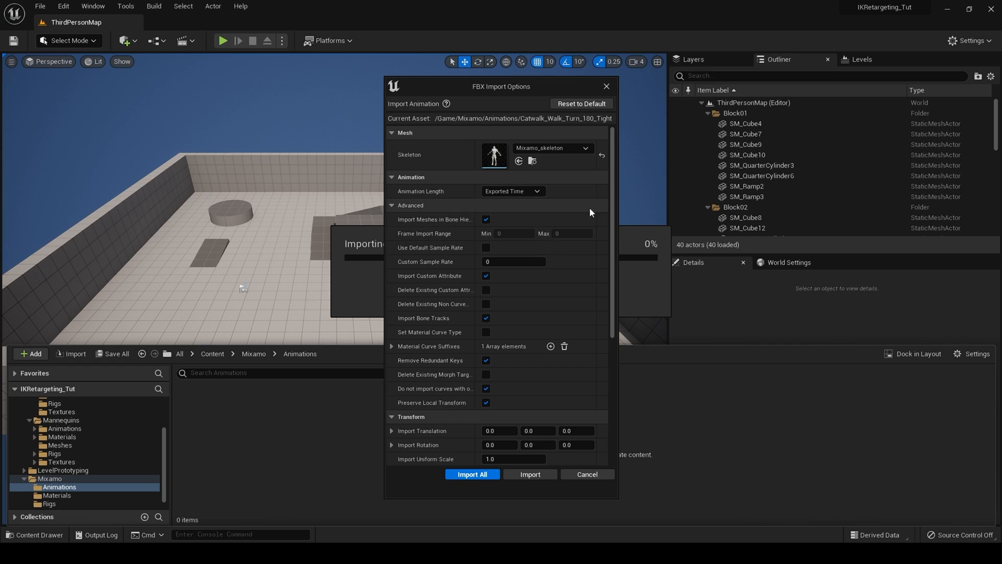
drag(614, 196, 597, 175)
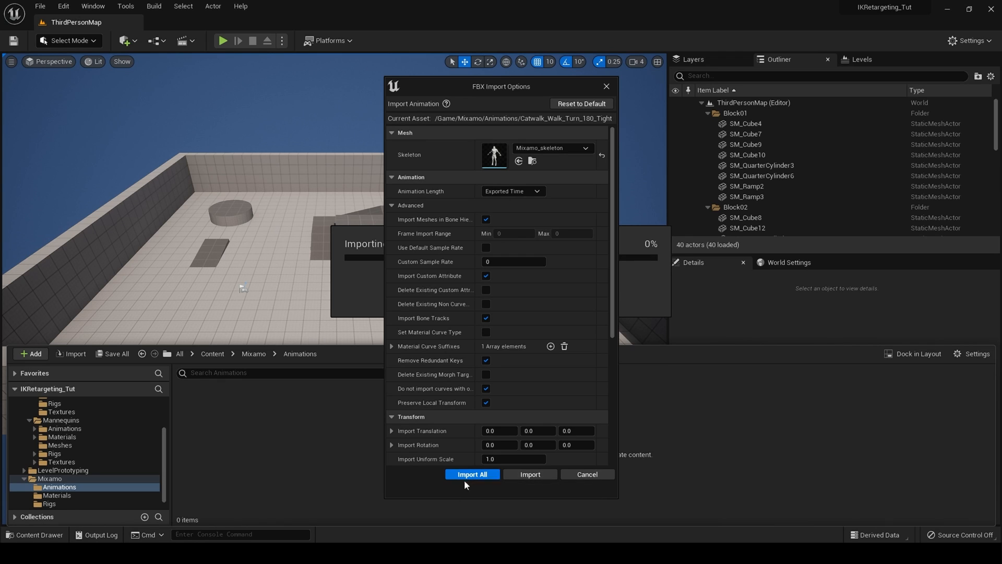
click(524, 475)
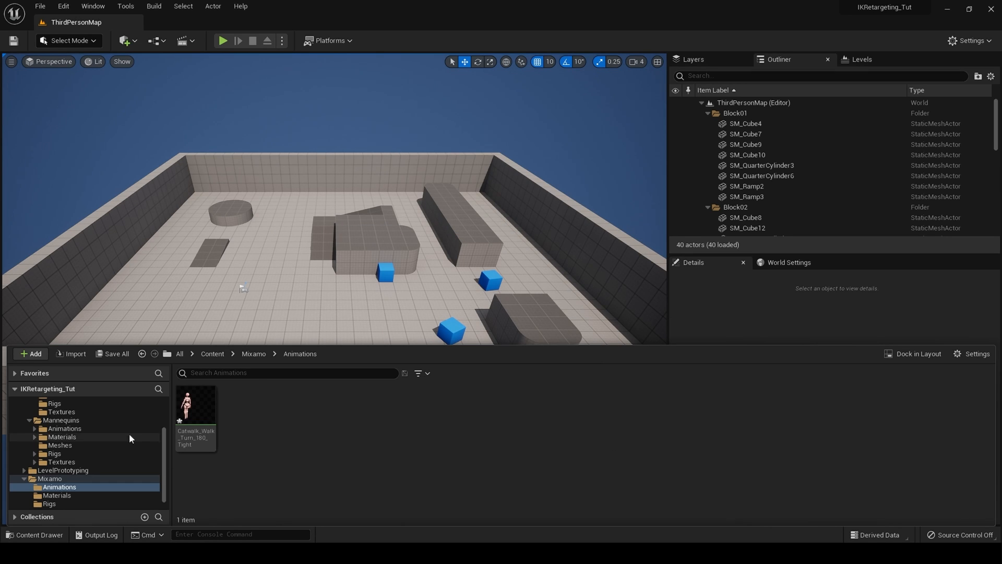
double_click(193, 410)
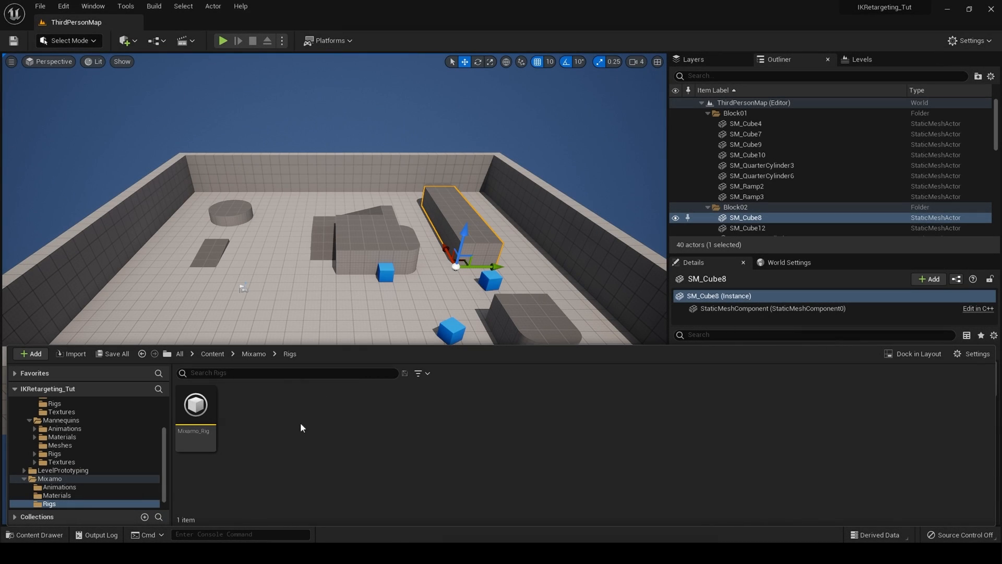
Create an IK Retargeter in the Mixamo Rigs folder with Mixamo_Rig as its source, and name it Mixamo_Retargeter
right_click(301, 427)
mouse_move(362, 239)
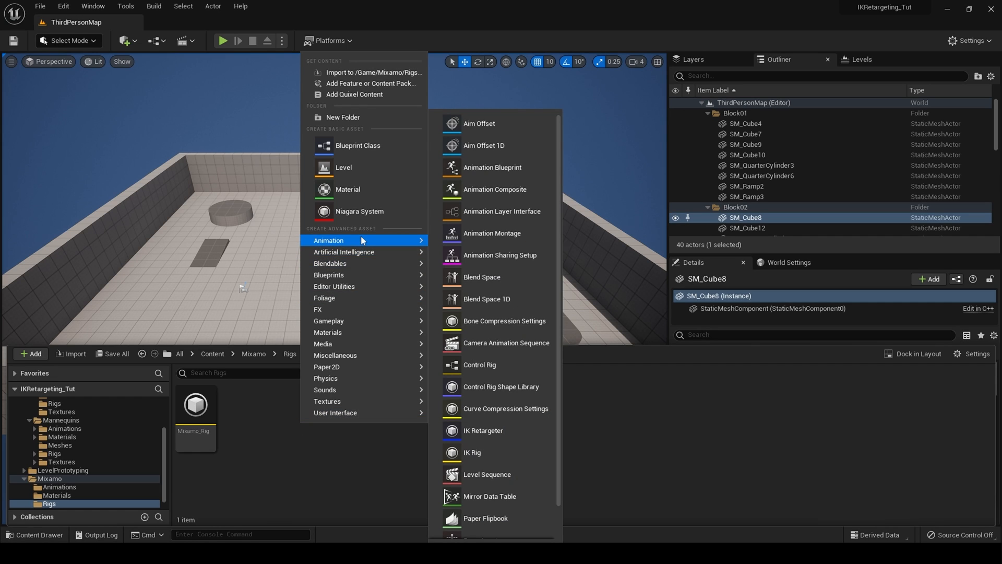
click(511, 430)
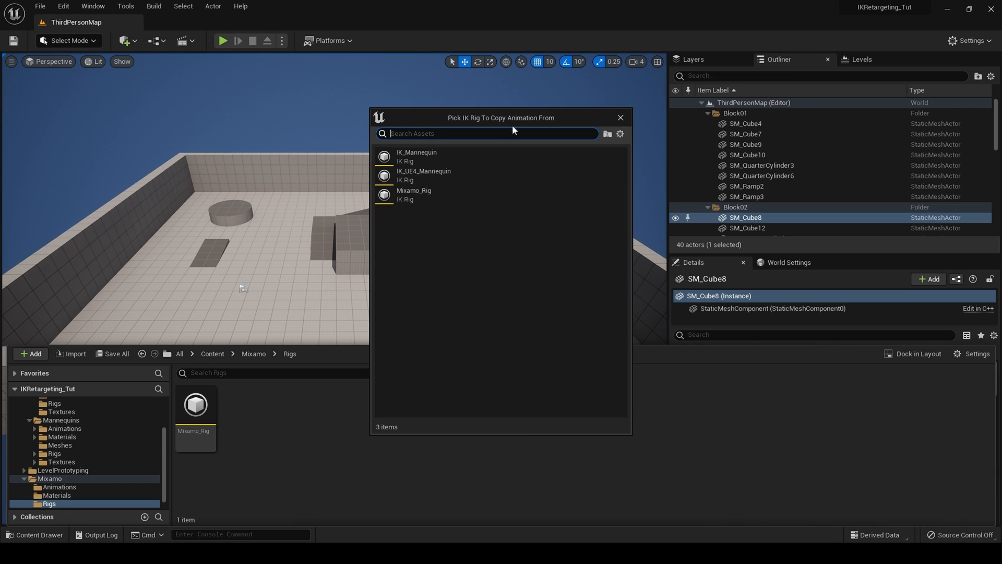
click(419, 199)
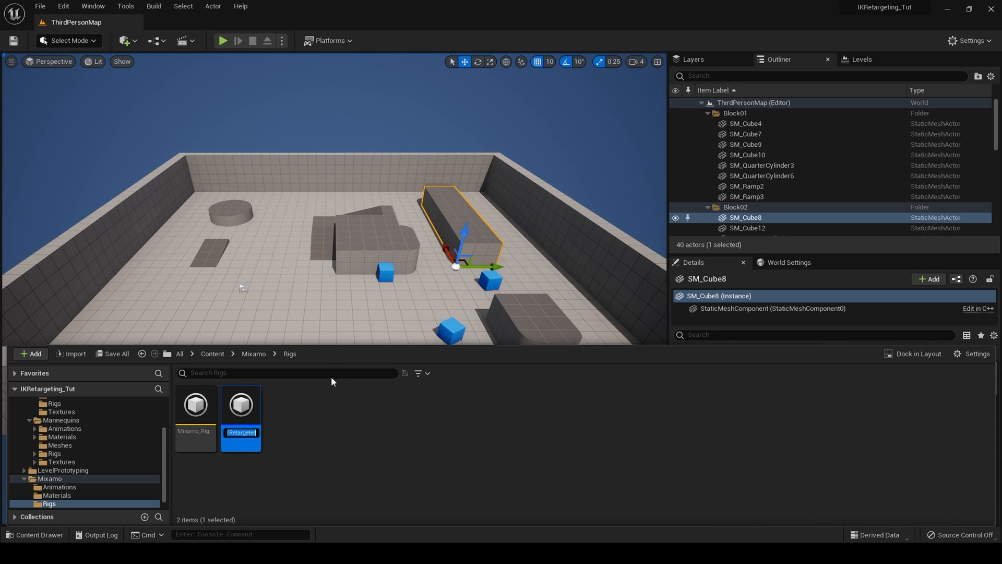
key(BackSpace)
text(Mixam)
text(o_)
text(Reta)
text(rgeter)
key(Return)
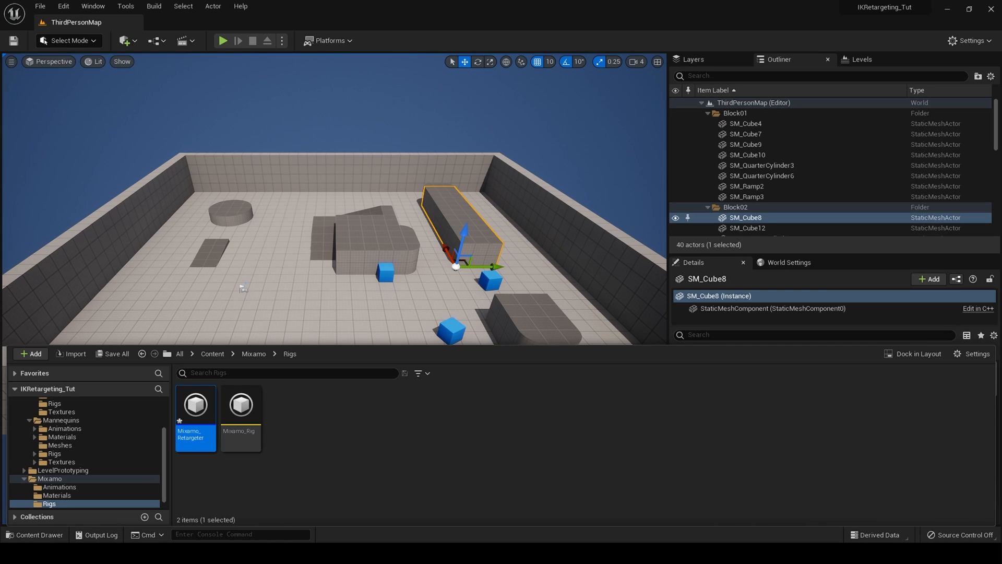
Open Mixamo_Retargeter and set its Target IKRig Asset to IK_Mannequin
double_click(201, 426)
right_drag(385, 289, 416, 288)
drag(416, 289, 419, 287)
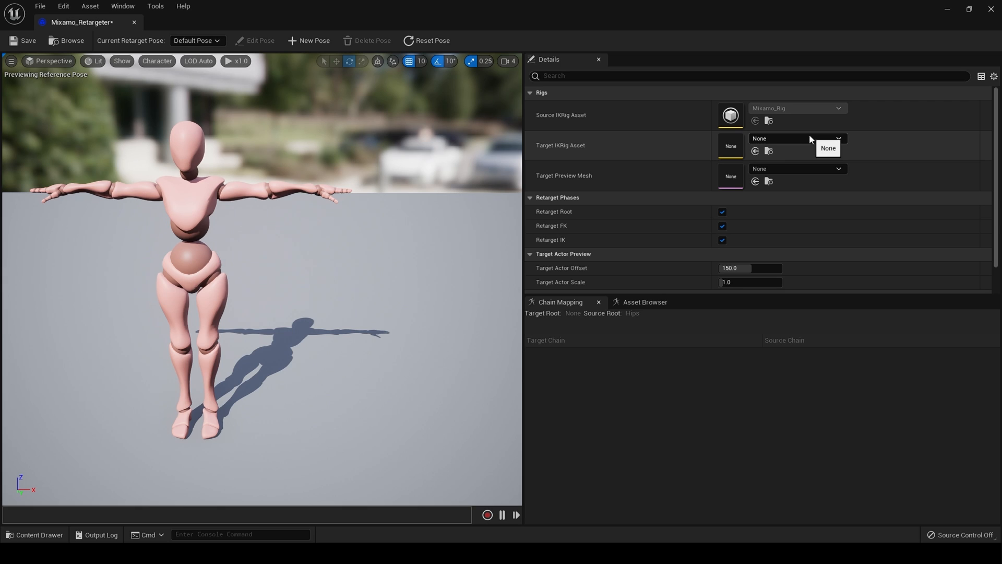
click(779, 139)
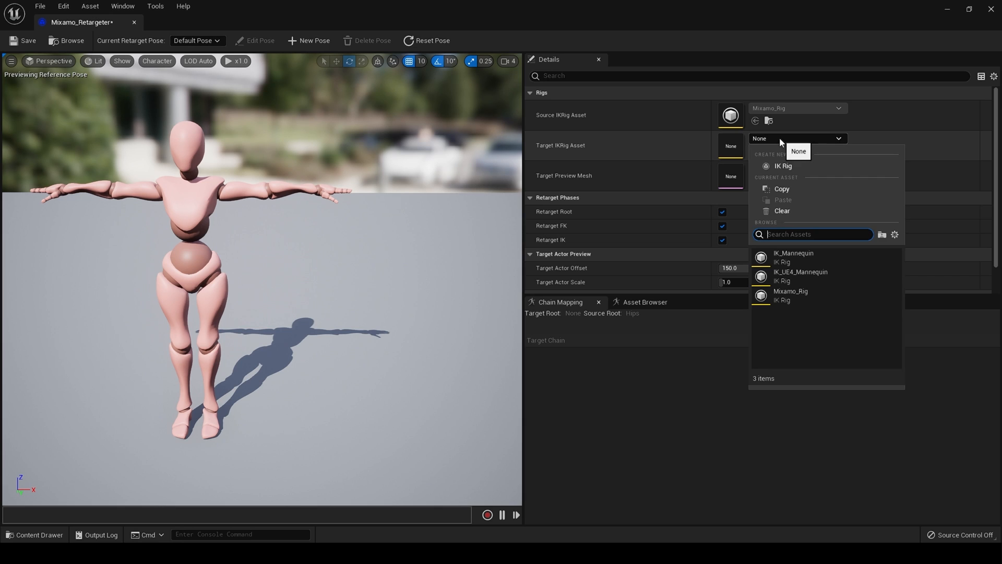
click(790, 257)
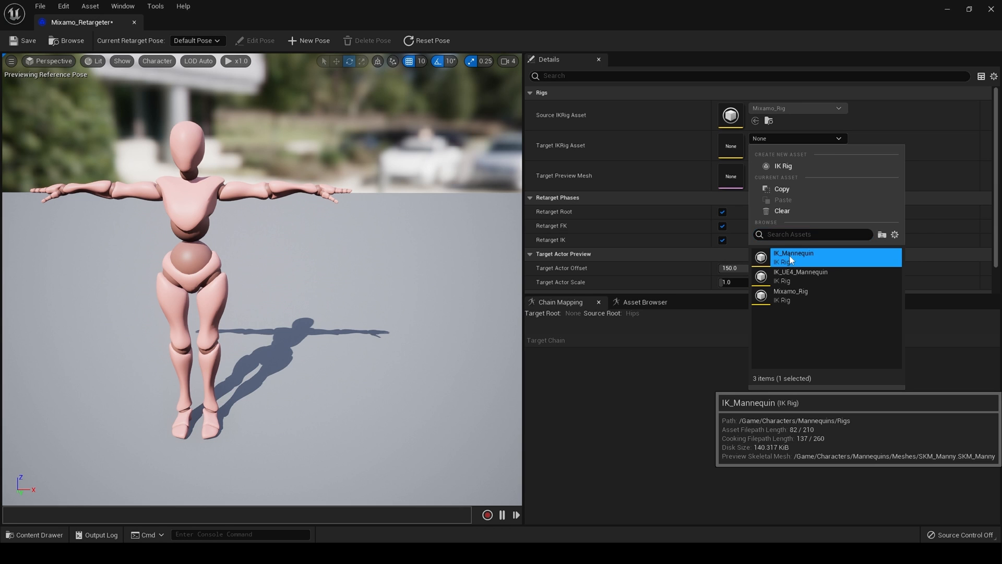
right_drag(397, 235, 350, 236)
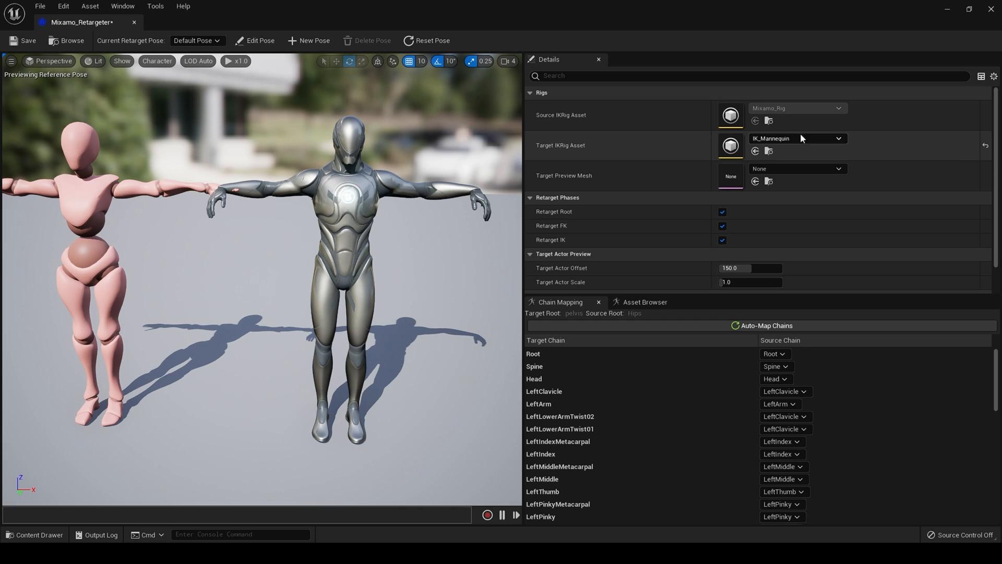
Set the Target Preview Mesh to SKM_Quinn and auto-map the retarget chains
click(774, 168)
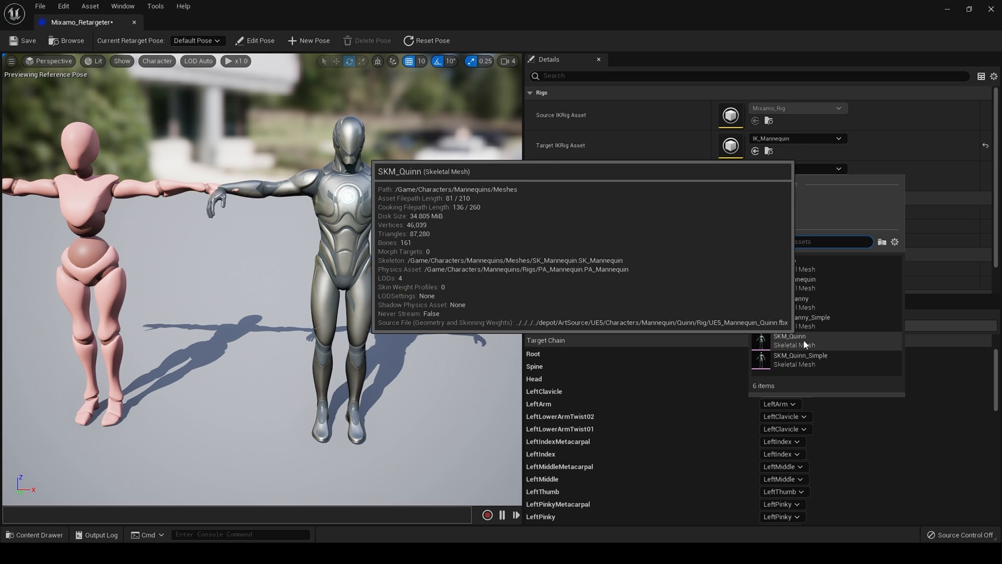
click(803, 340)
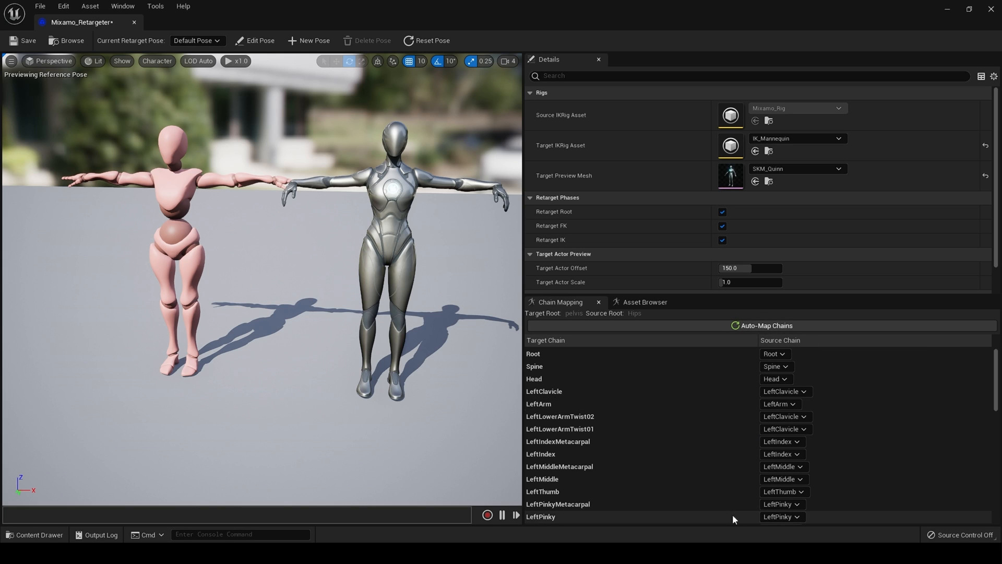
click(770, 327)
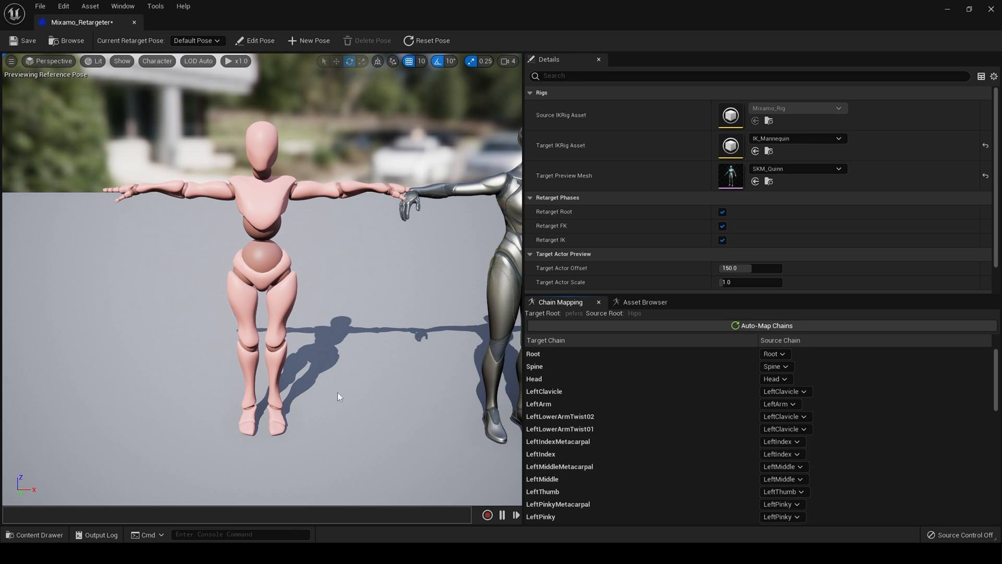
mouse_move(338, 392)
right_down()
mouse_move(350, 392)
mouse_move(321, 392)
right_up()
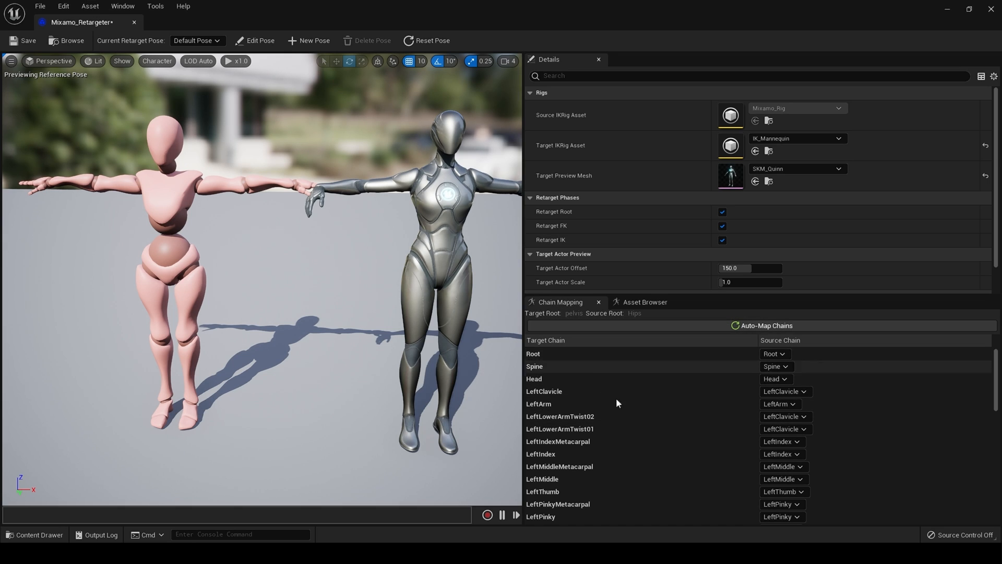
Examine the source chains assigned to the target's twist, metacarpal and IK chains throughout the chain mapping
scroll(620, 431, down, 5)
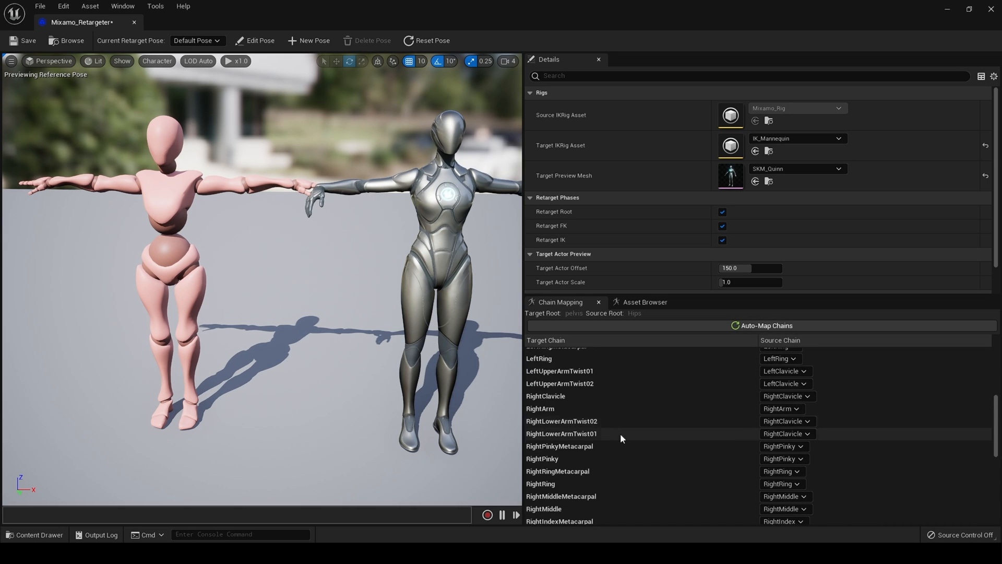
scroll(620, 434, down, 3)
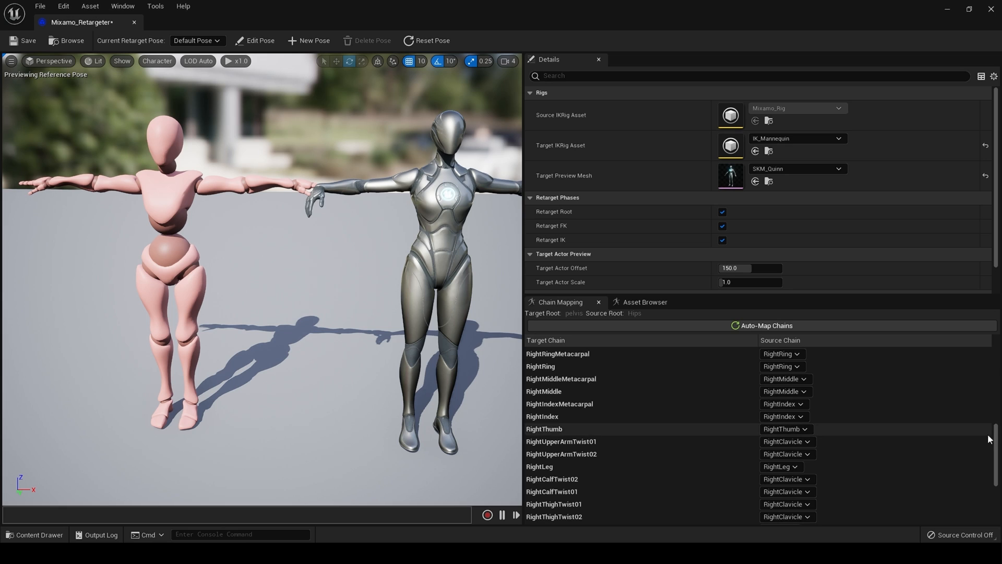
drag(994, 444, 996, 347)
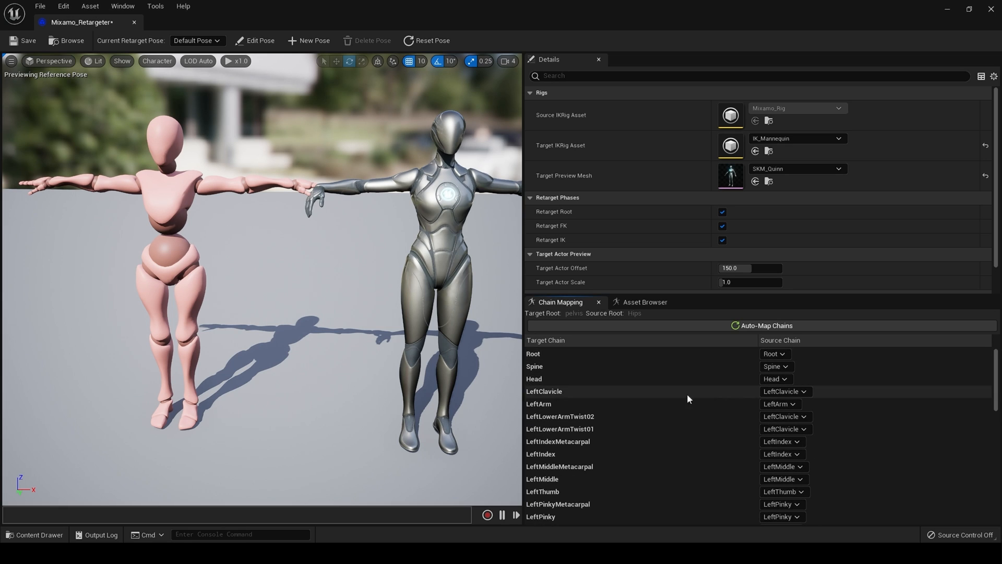
click(585, 418)
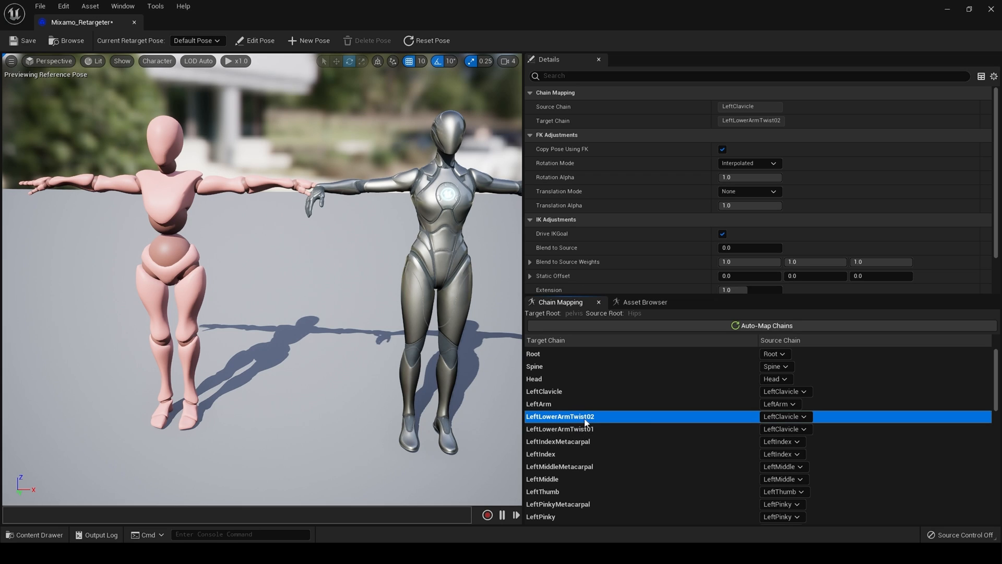
click(577, 442)
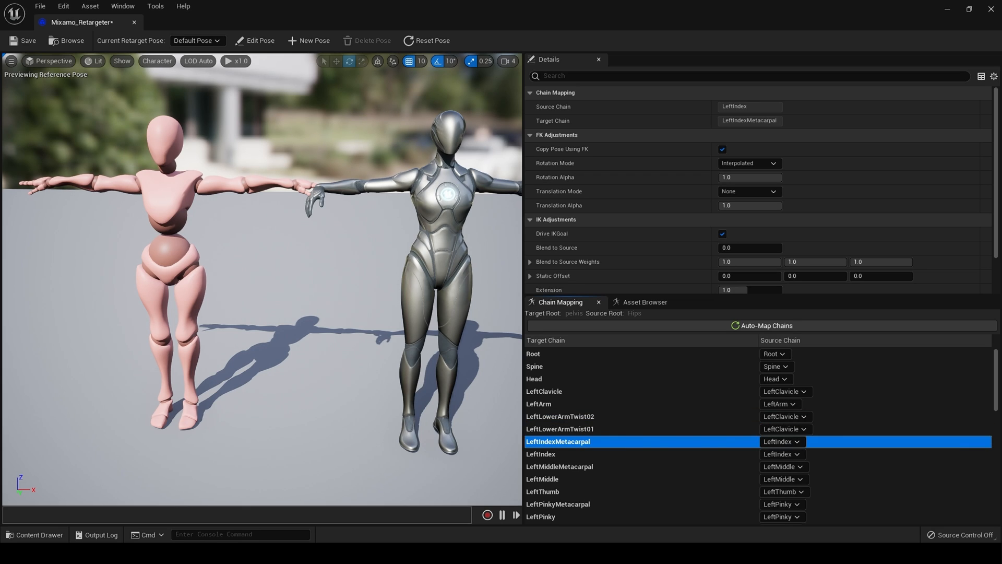
drag(996, 398, 997, 509)
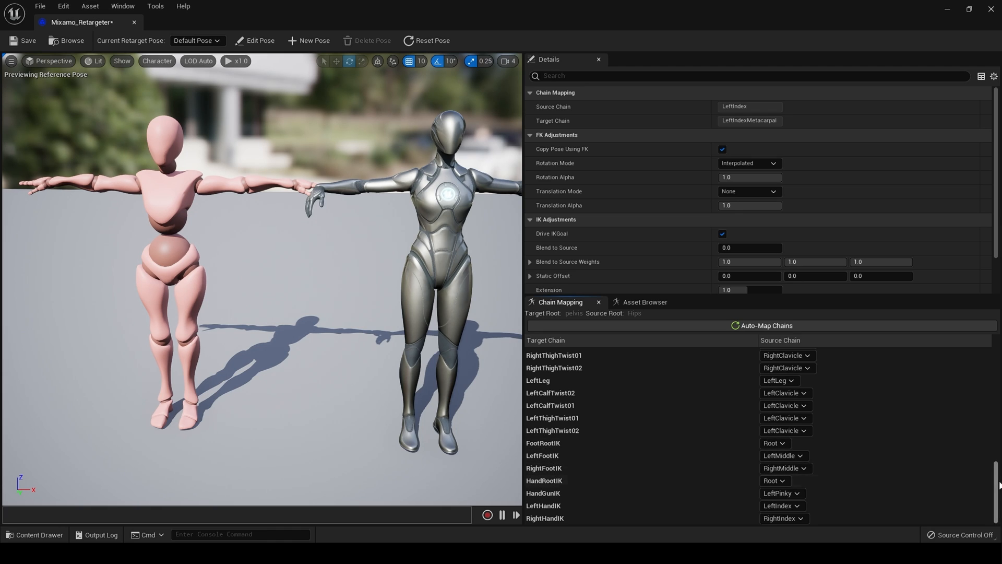
drag(998, 486, 982, 358)
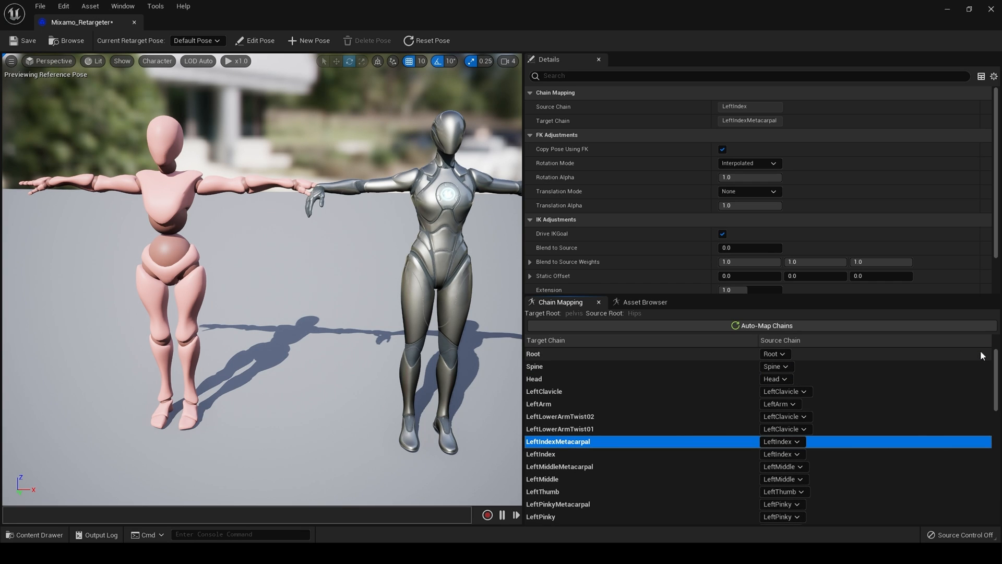
Set the source chain to None for the left lower-arm twist, metacarpal and upper-arm twist target chains
click(785, 416)
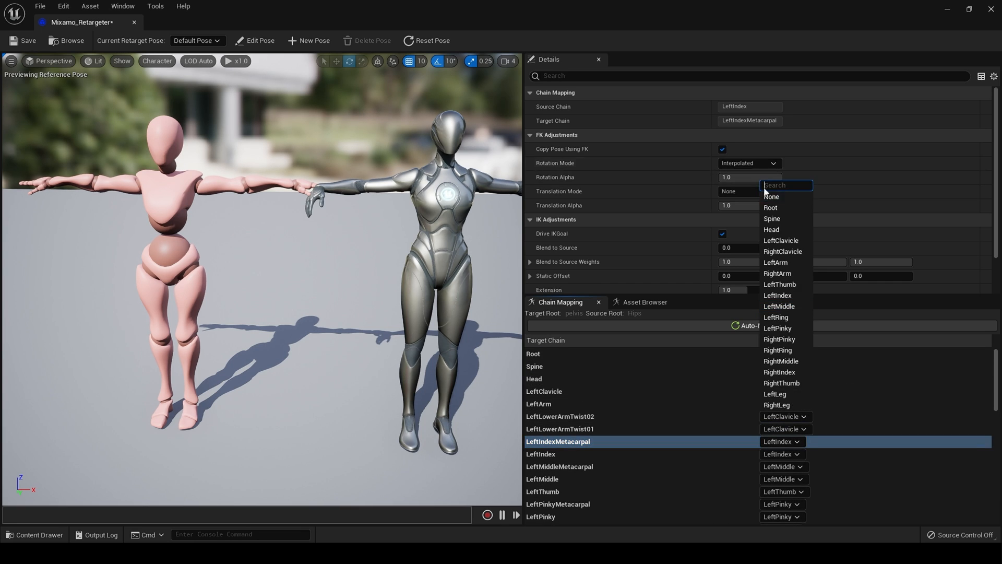
click(775, 204)
click(784, 429)
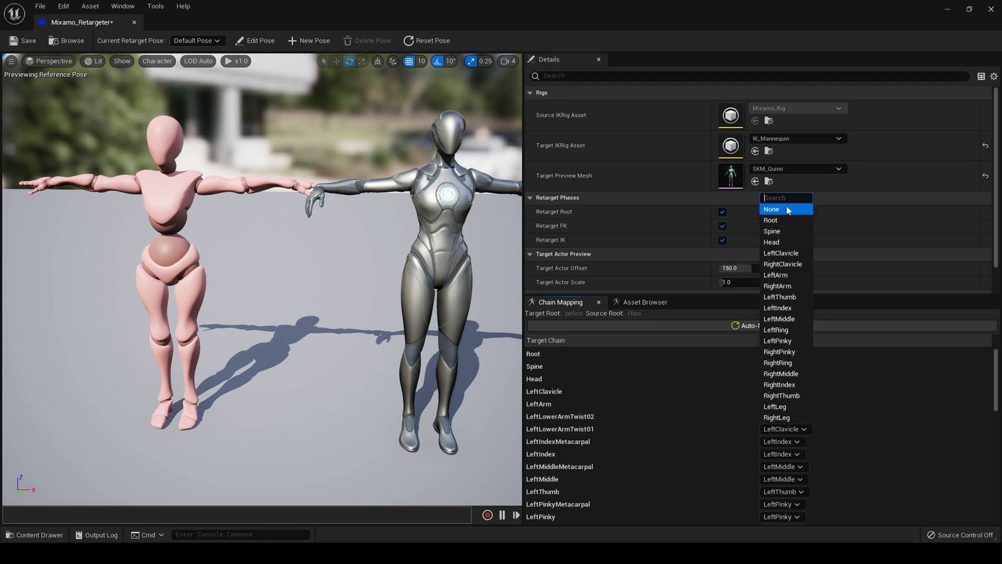
click(785, 208)
click(782, 442)
click(779, 221)
click(778, 467)
click(777, 246)
scroll(776, 457, down, 3)
click(777, 455)
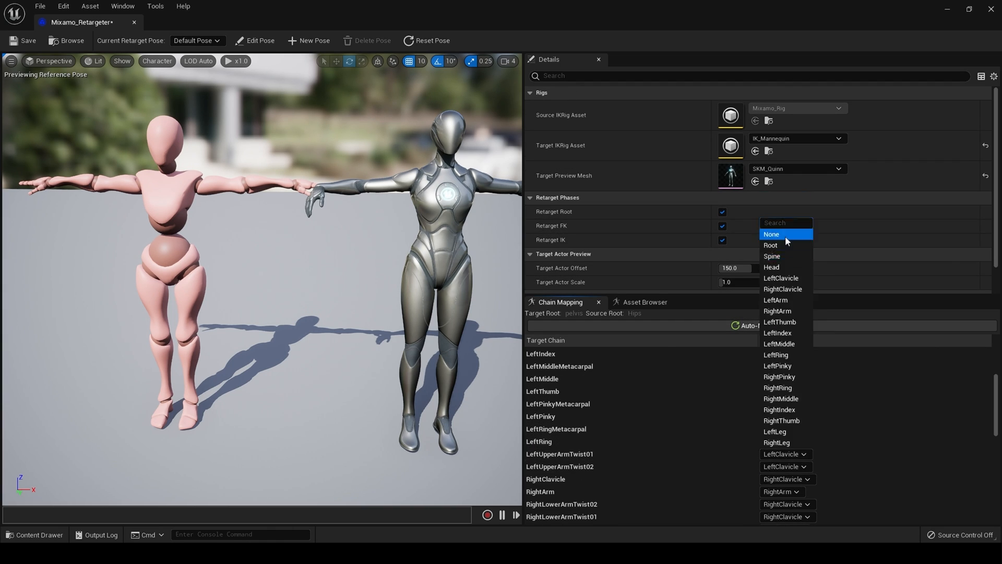
click(785, 233)
Set the source chain to None for the right lower-arm twist and right metacarpal target chains
scroll(782, 502, down, 2)
click(782, 517)
click(788, 299)
scroll(776, 446, down, 2)
click(774, 439)
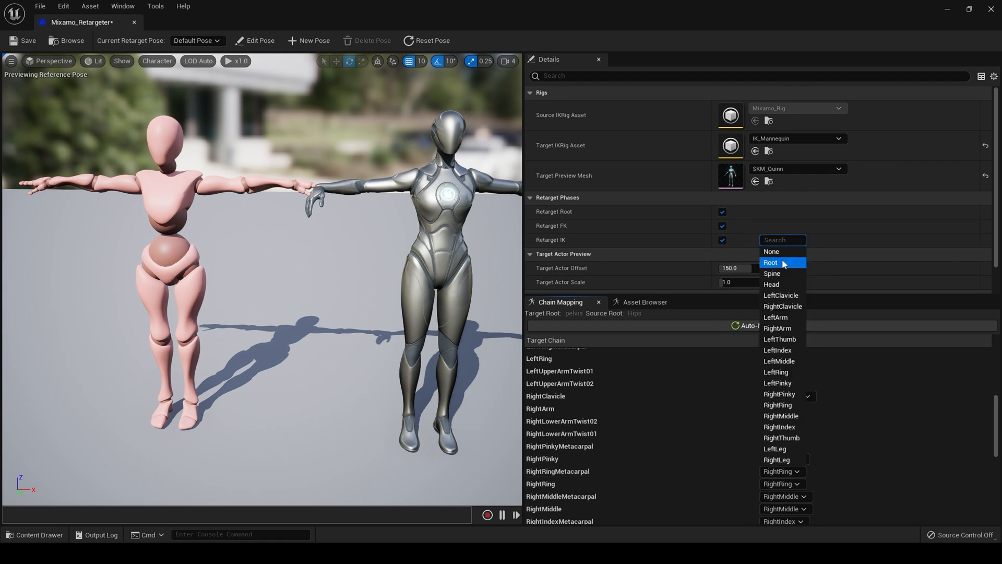
click(772, 261)
click(788, 488)
click(785, 268)
Set the source chain to None for the right upper-arm, calf and thigh twist target chains
scroll(785, 473, down, 4)
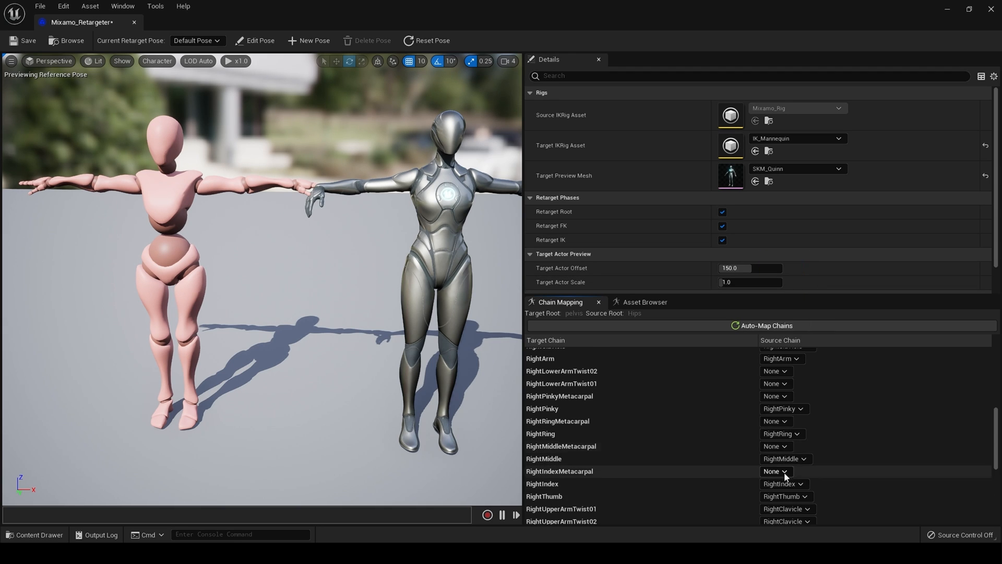
click(787, 459)
click(785, 238)
click(792, 472)
click(785, 250)
scroll(788, 483, down, 1)
click(788, 479)
click(775, 260)
click(787, 492)
click(782, 272)
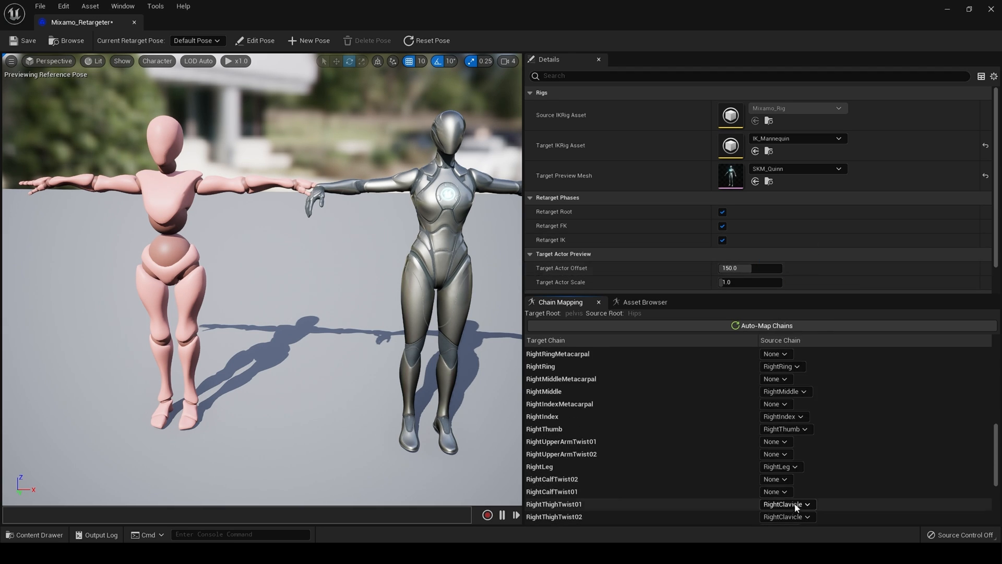
click(793, 504)
click(787, 284)
Set the source chain to None for LeftCalfTwist02, LeftCalfTwist01, LeftThighTwist01 and LeftThighTwist02
click(793, 475)
click(787, 255)
click(789, 487)
click(785, 268)
click(788, 501)
click(785, 280)
click(789, 512)
click(785, 293)
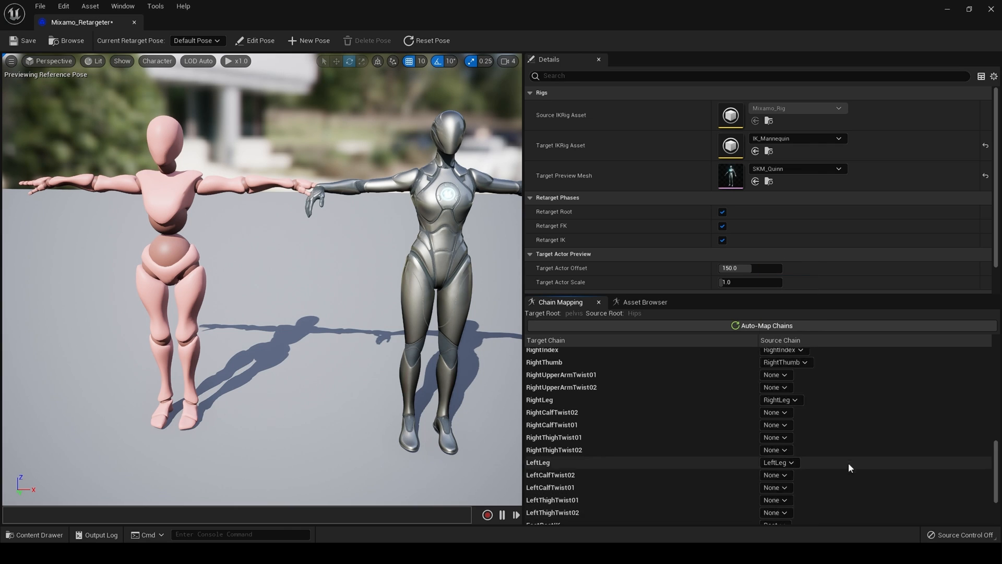
Set the source chain to None for FootRootIK, LeftFootIK, RightFootIK and HandRootIK
scroll(830, 466, down, 4)
click(783, 459)
click(781, 238)
click(784, 471)
click(780, 250)
click(785, 483)
click(780, 263)
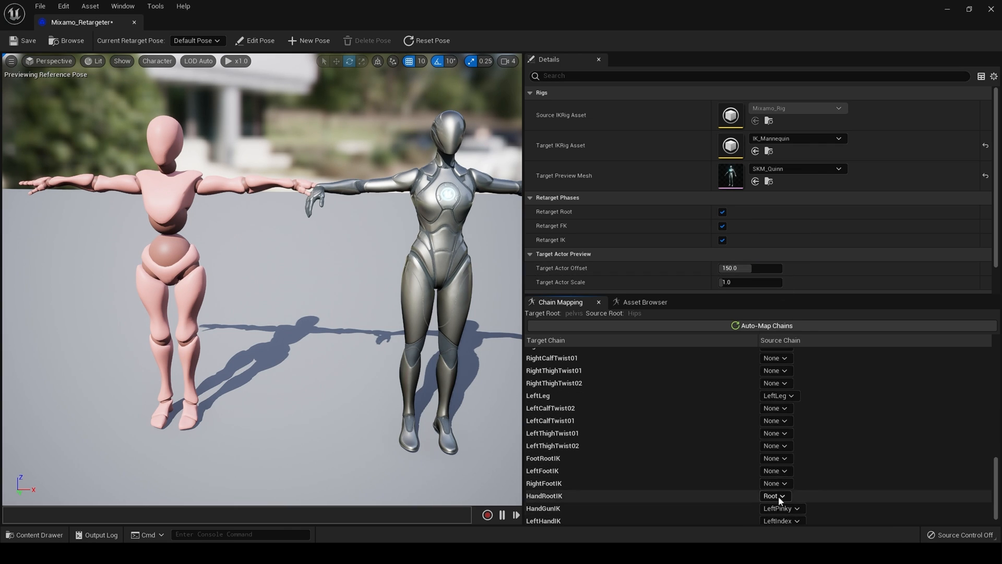
click(778, 496)
click(780, 275)
Review the remaining chain mappings from Root down to LeftLeg, checking that each target chain matches its source chain
drag(995, 467, 994, 356)
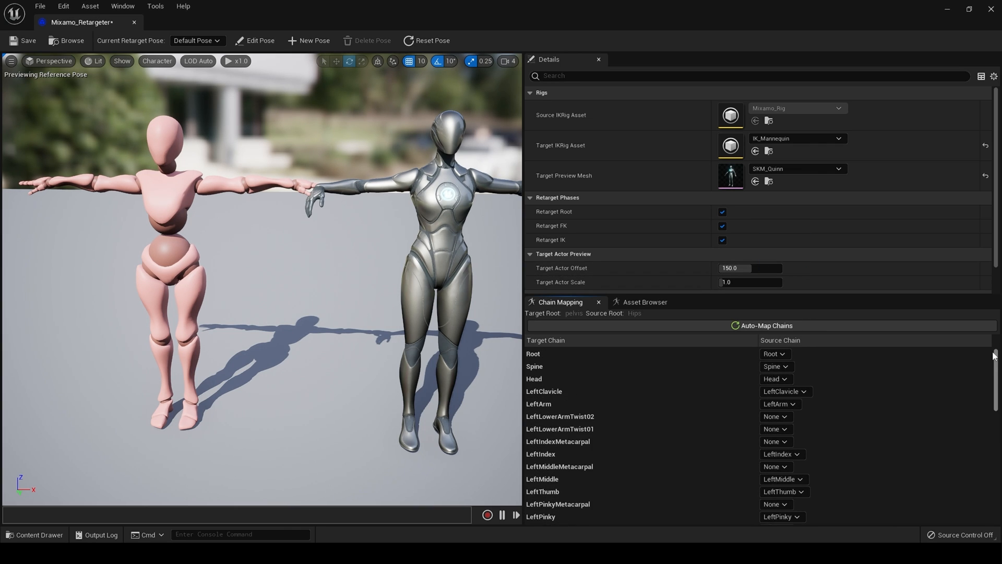
click(825, 357)
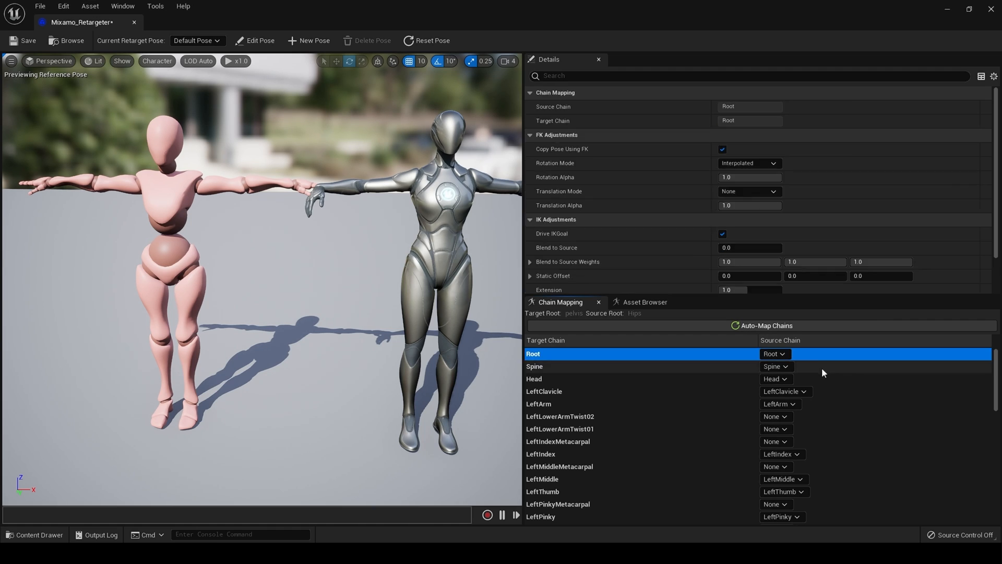
click(822, 368)
click(820, 376)
click(820, 404)
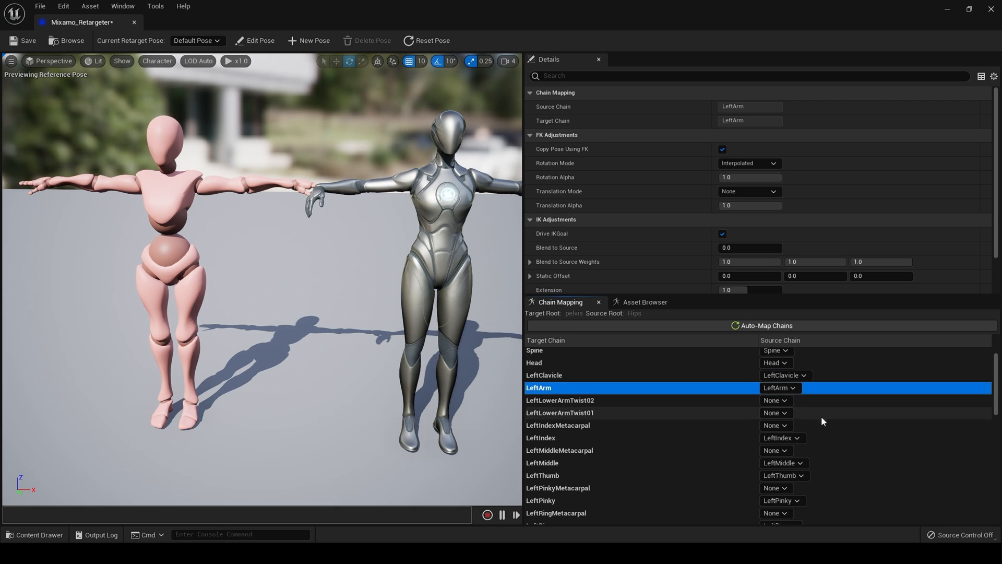
click(816, 439)
scroll(816, 469, down, 3)
click(820, 476)
scroll(823, 476, down, 3)
click(826, 475)
scroll(830, 473, down, 3)
click(827, 472)
scroll(827, 473, down, 1)
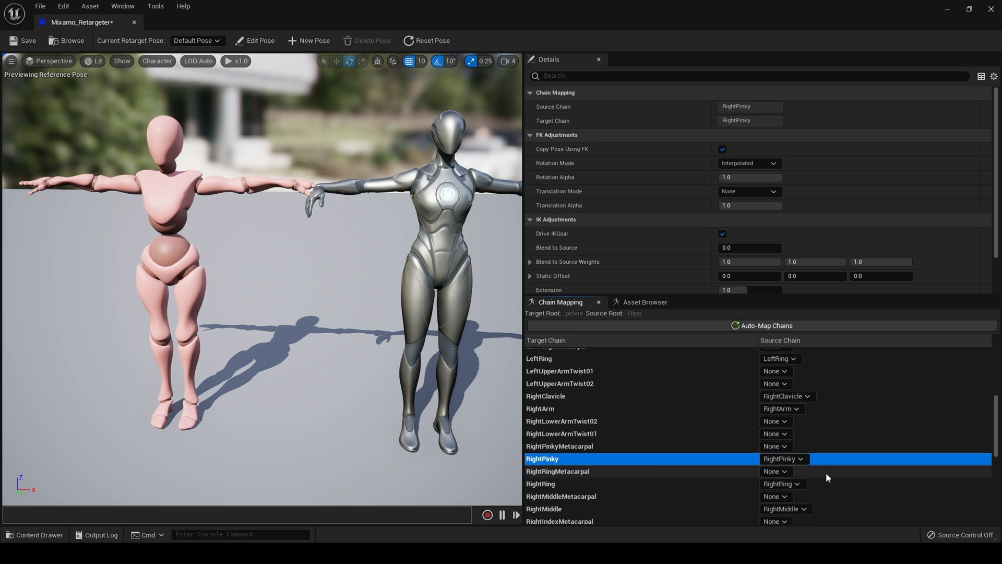
click(827, 469)
scroll(826, 462, down, 3)
click(825, 454)
click(827, 449)
click(827, 448)
click(827, 454)
click(824, 495)
scroll(824, 501, down, 4)
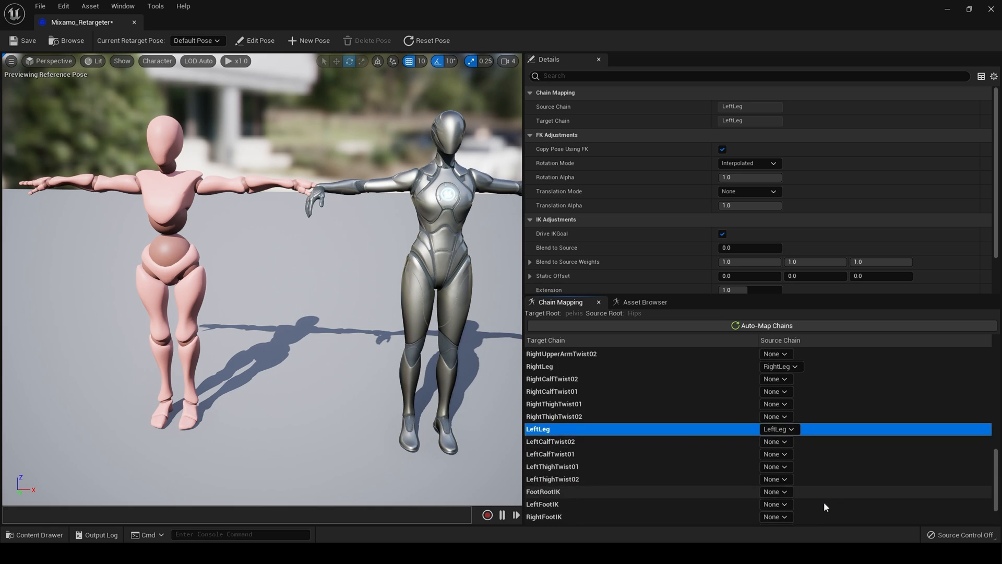
scroll(825, 498, up, 5)
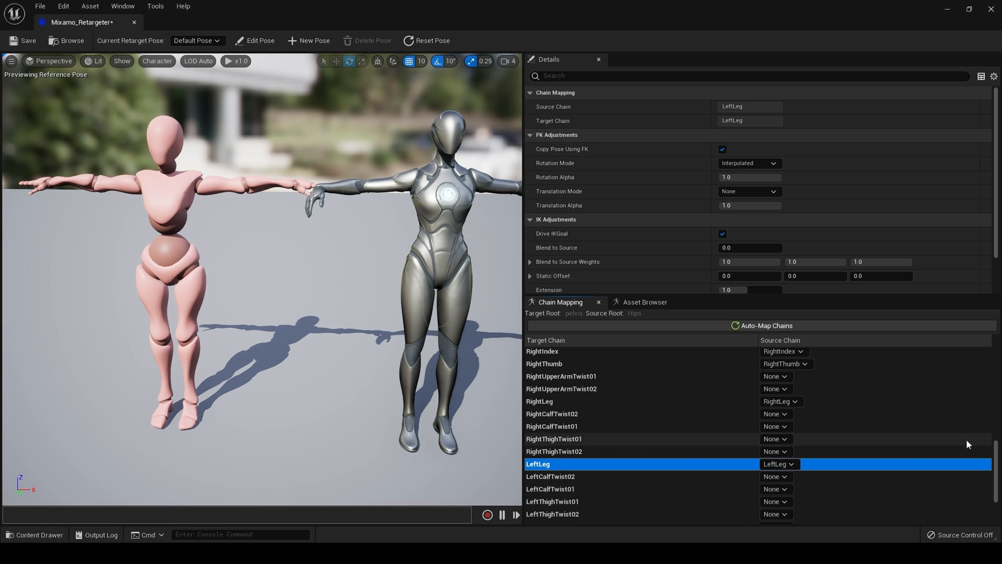
drag(996, 448, 986, 331)
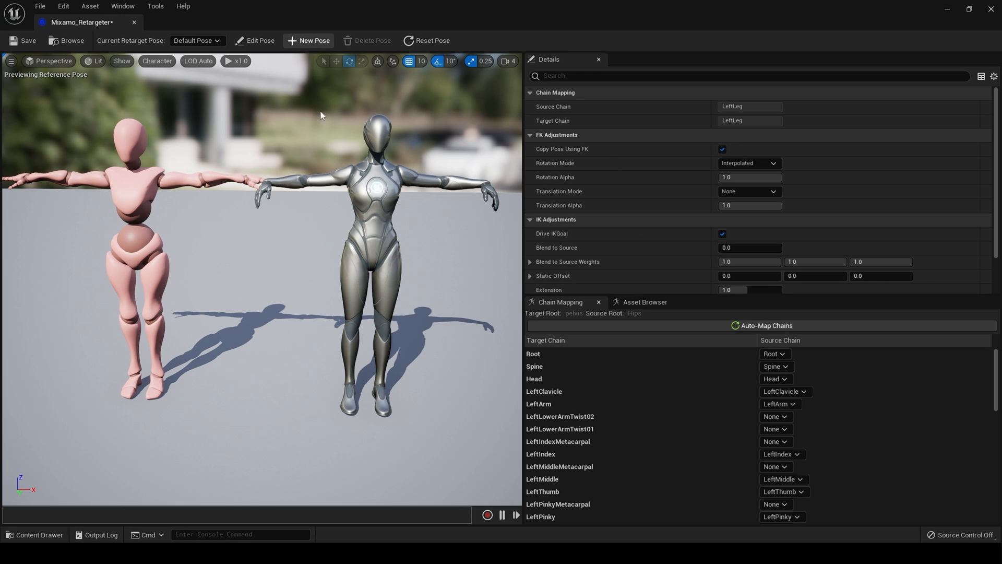
Create a new retarget pose named Quinn
click(254, 40)
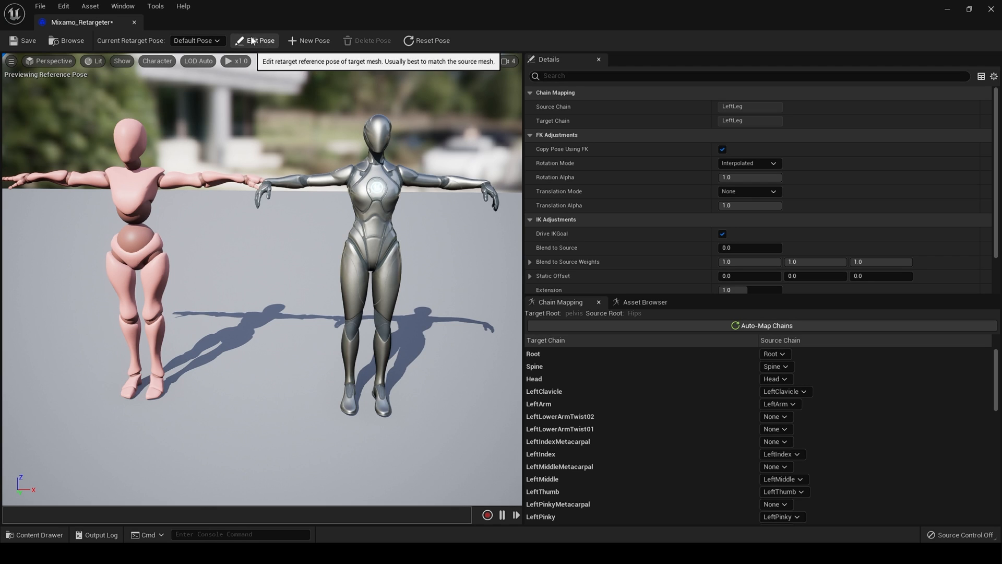
click(252, 40)
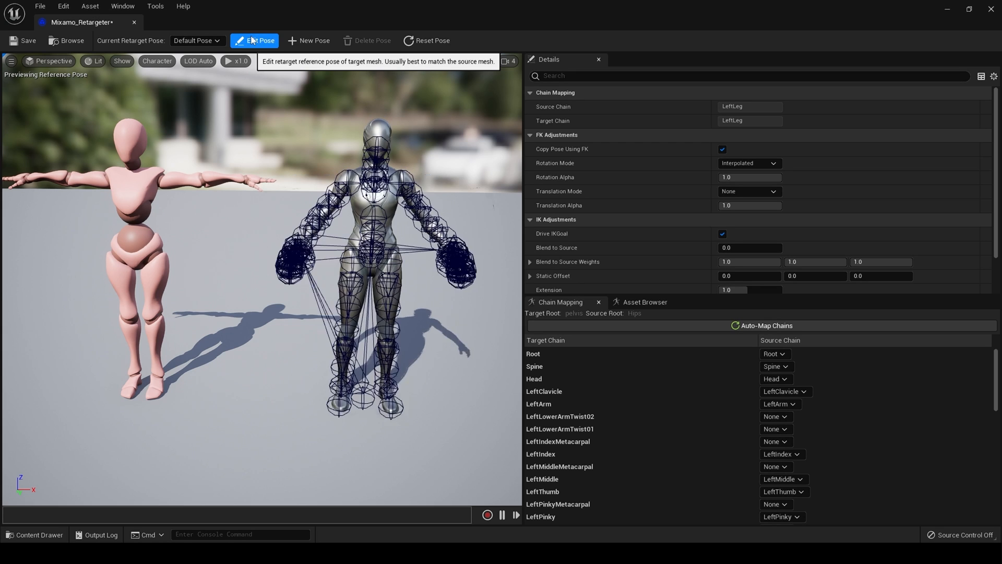
click(313, 42)
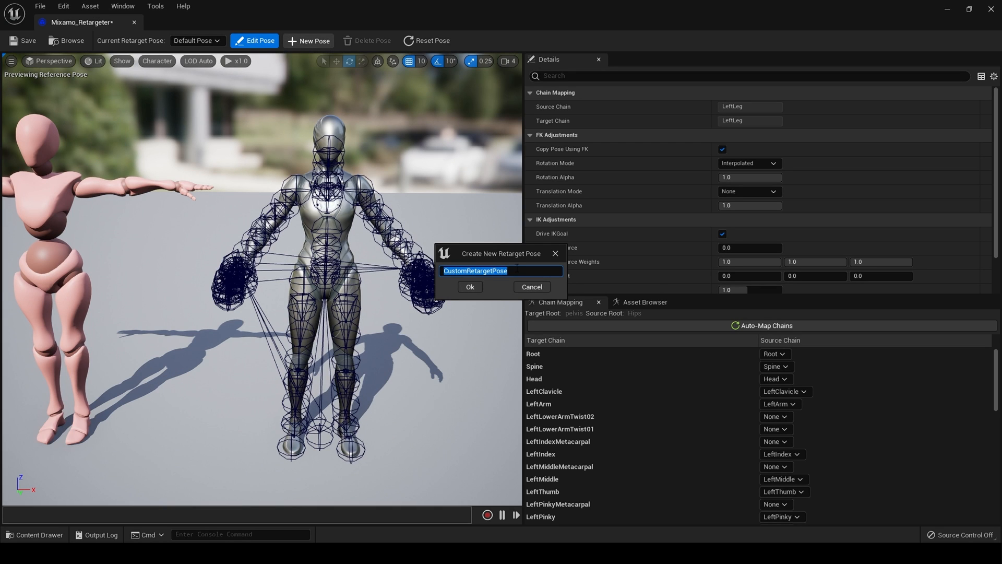
key(BackSpace)
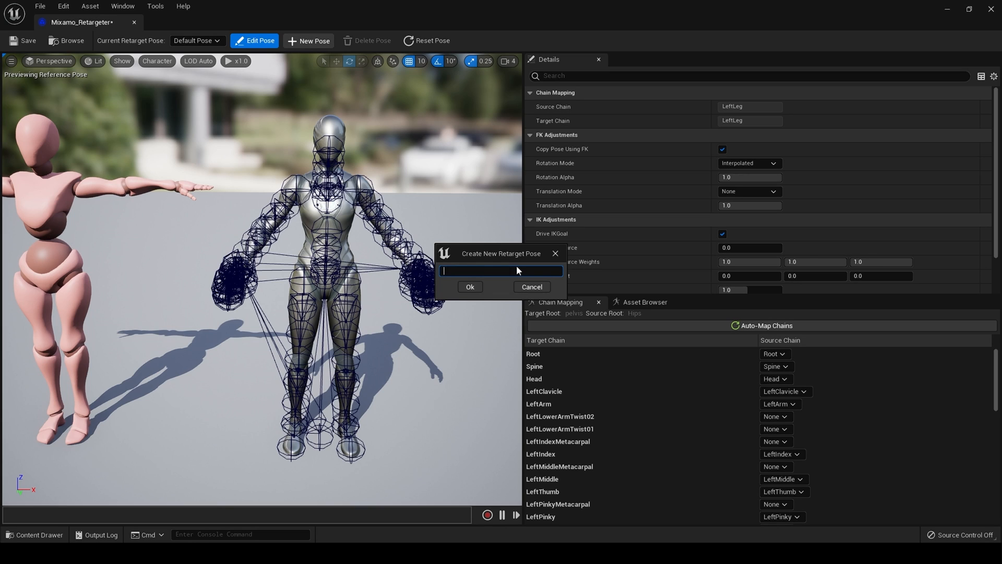
text(Quinn)
click(479, 286)
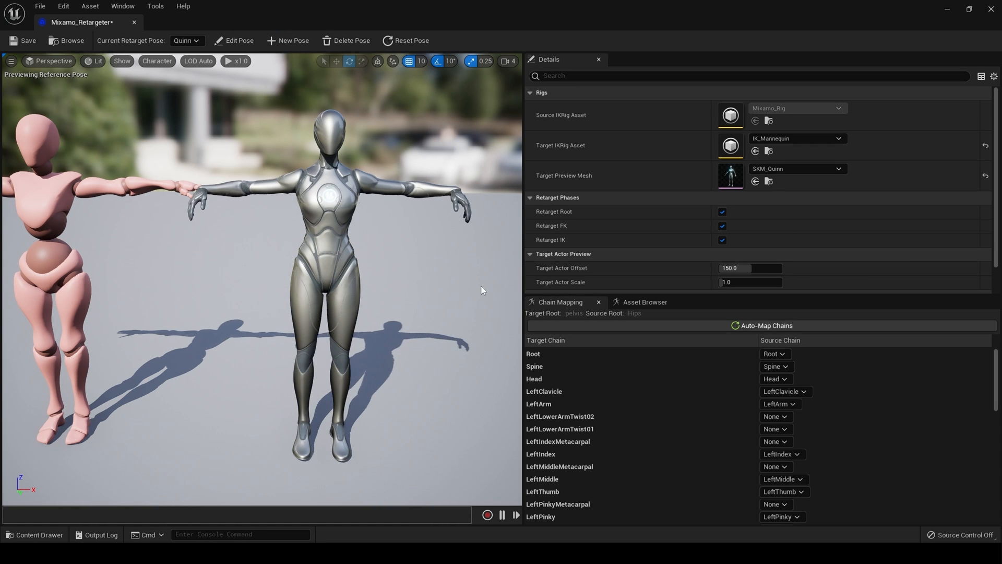
Enable pose editing for Quinn, reduce the Bone Draw Size to about 0.8, and increase the Target Actor Offset to about 182
click(234, 41)
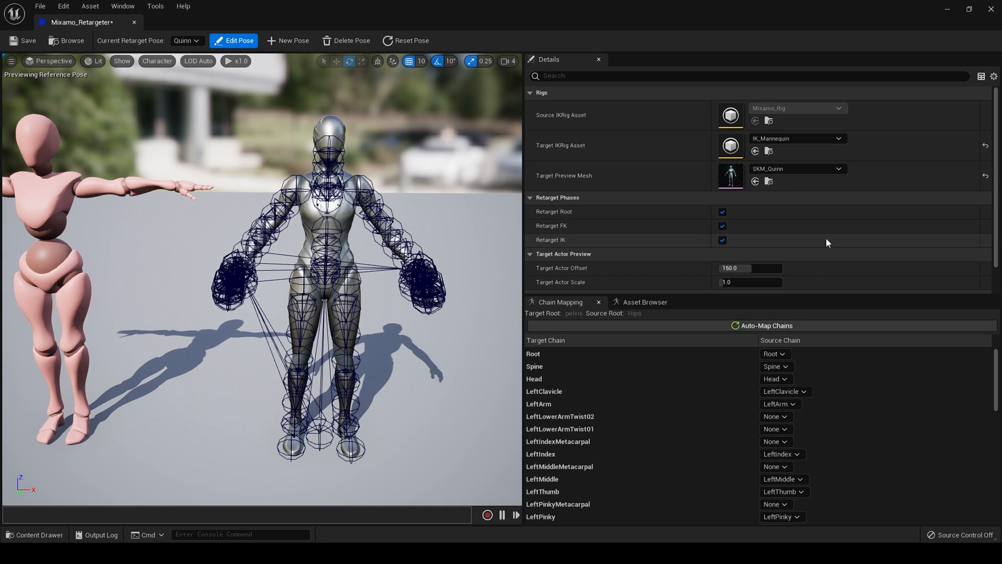
scroll(829, 254, down, 1)
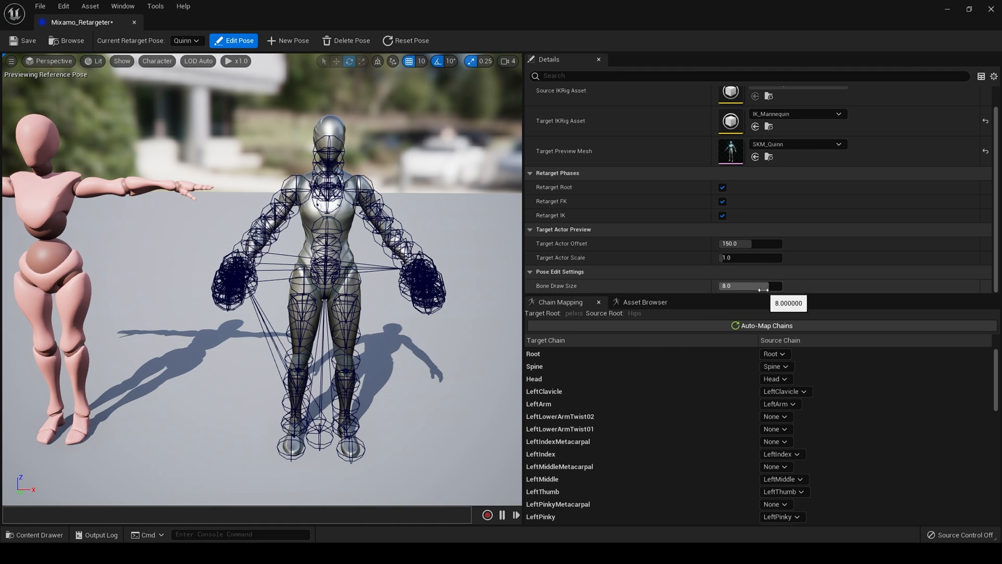
drag(763, 288, 724, 289)
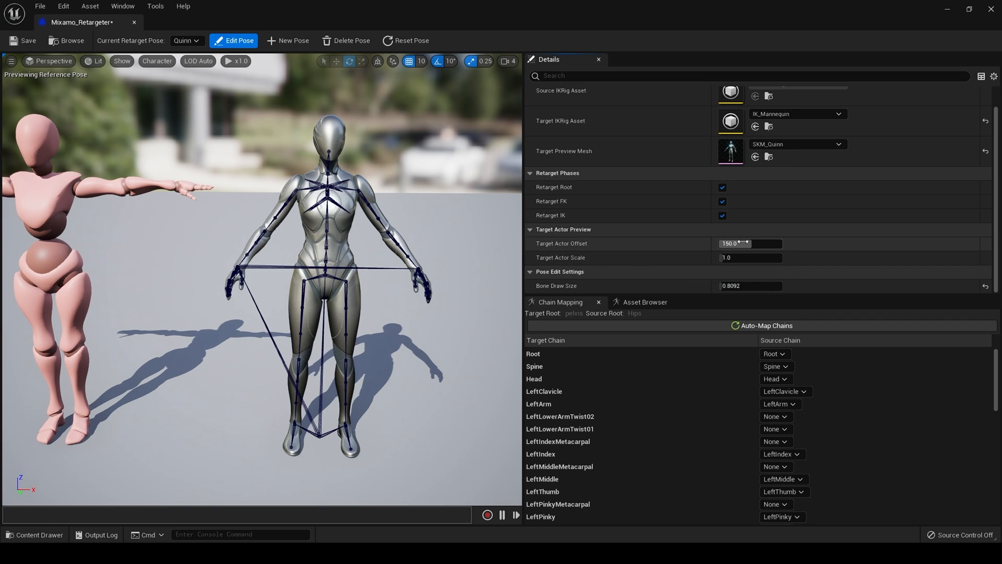
drag(742, 242, 754, 244)
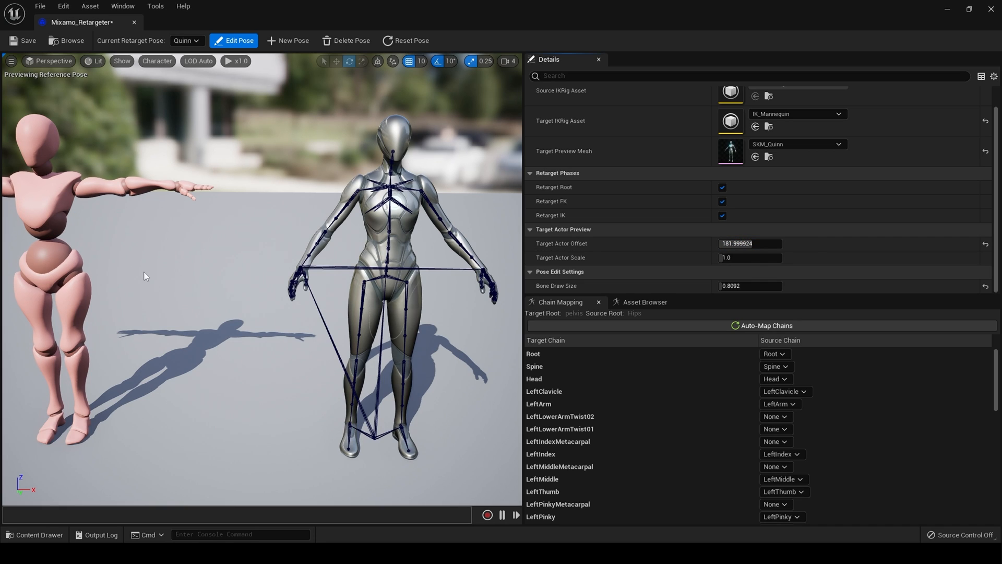
Set rotation snapping to 5° and rotate both of Quinn's upper arms up to horizontal for a T-pose
scroll(177, 270, down, 2)
scroll(183, 272, up, 2)
drag(341, 156, 472, 87)
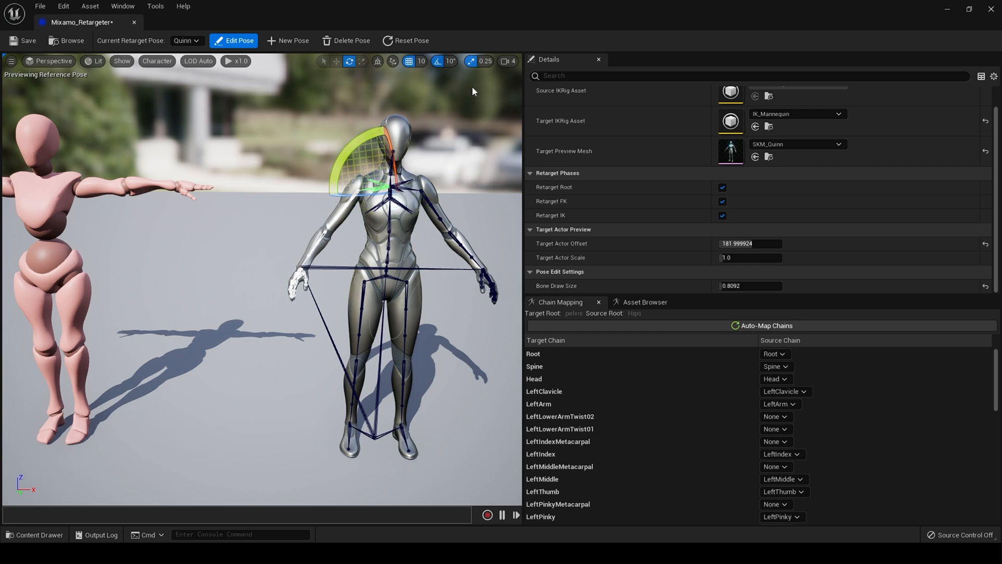
click(452, 64)
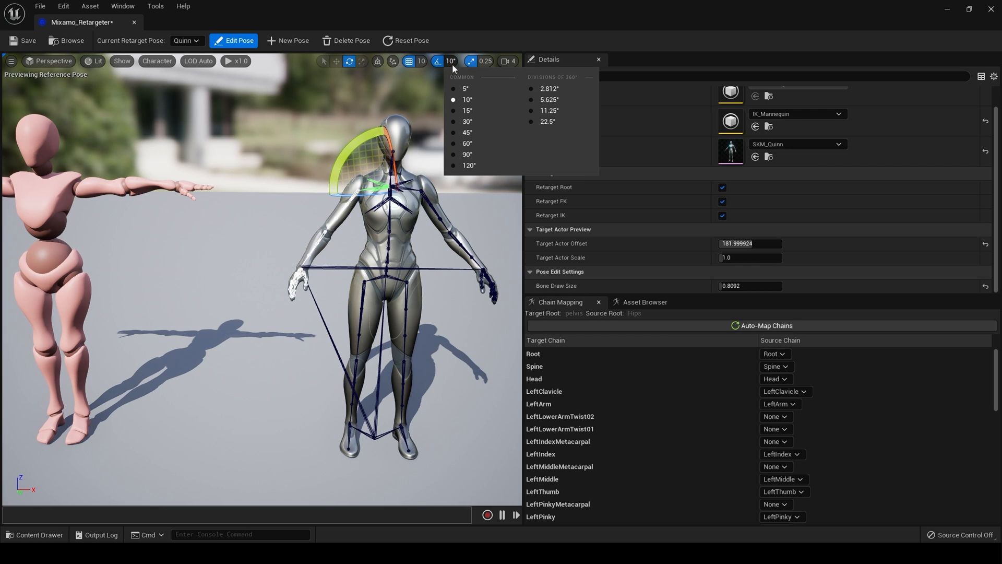
click(468, 90)
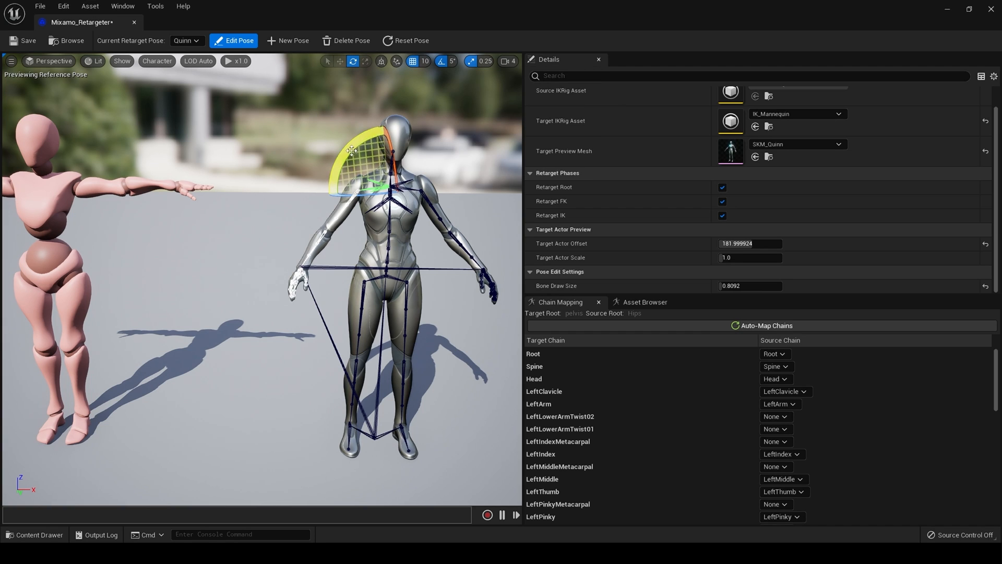
drag(342, 167, 358, 142)
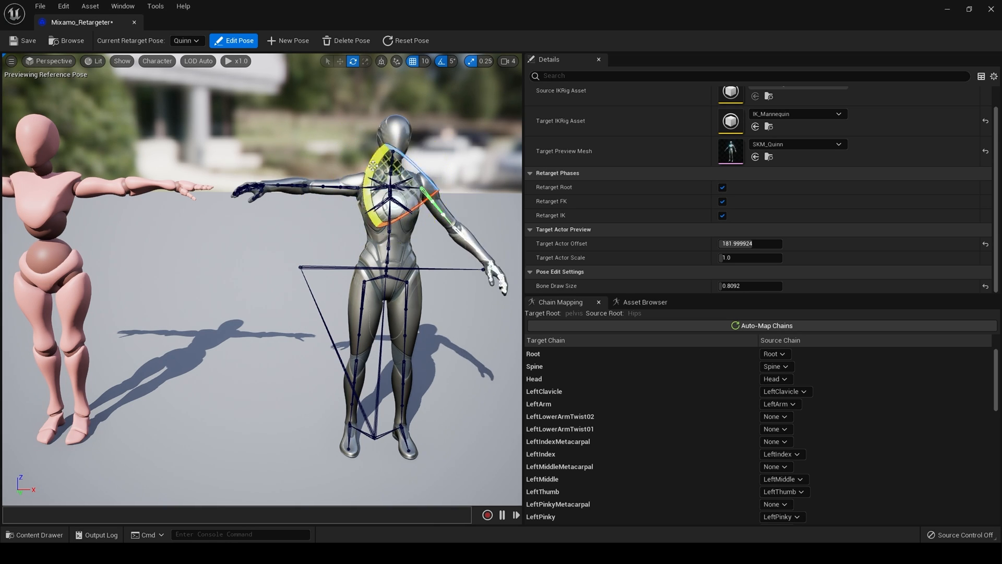
Rotate the forearm and hand bones of Quinn's raised arms to match the source character's T-pose
click(295, 186)
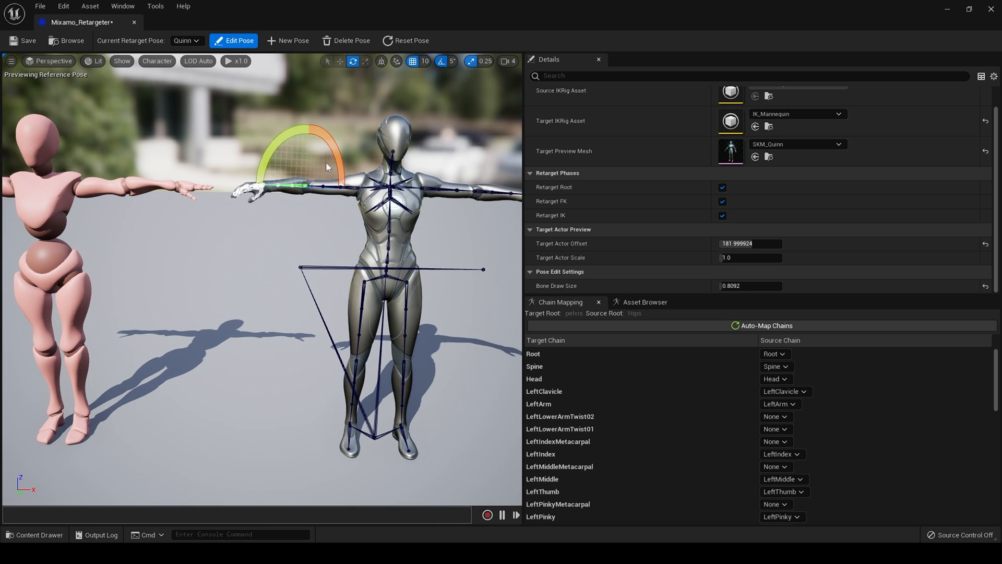
click(263, 184)
drag(312, 165, 312, 171)
right_drag(292, 229, 355, 239)
click(464, 186)
drag(467, 131, 474, 133)
right_drag(260, 242, 282, 229)
click(256, 245)
click(285, 245)
In the top view, straighten both of Quinn's arms and hands, rotating the left hand by -5°
click(49, 61)
click(61, 99)
click(382, 277)
drag(427, 243, 375, 228)
click(359, 277)
click(464, 283)
drag(474, 332, 501, 314)
click(485, 277)
drag(483, 224, 478, 224)
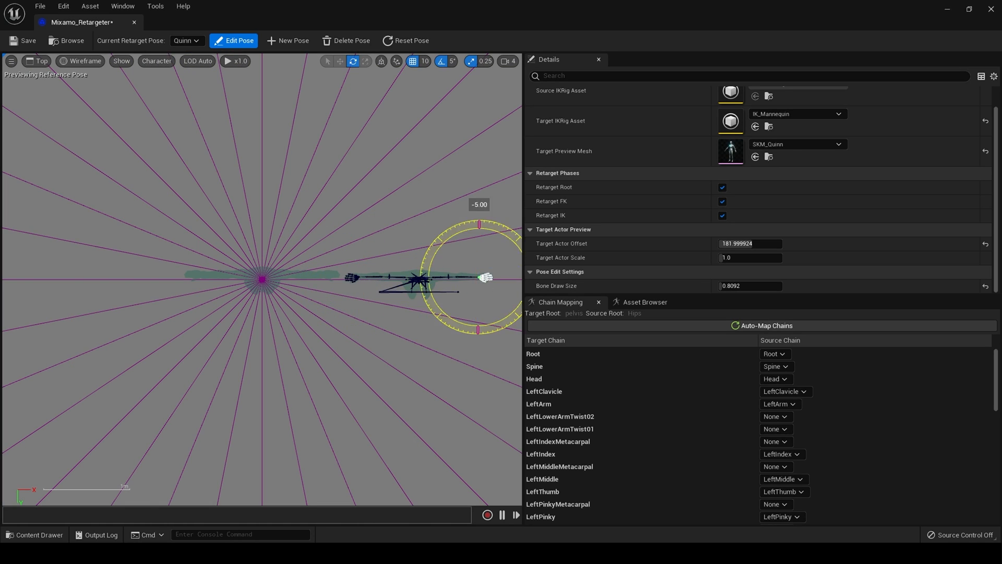
Rotate the four finger joints of Quinn's right hand together so the fingers extend like the source hand's
scroll(397, 365, up, 8)
right_drag(424, 365, 195, 225)
scroll(202, 374, up, 7)
click(164, 135)
shift+click(163, 150)
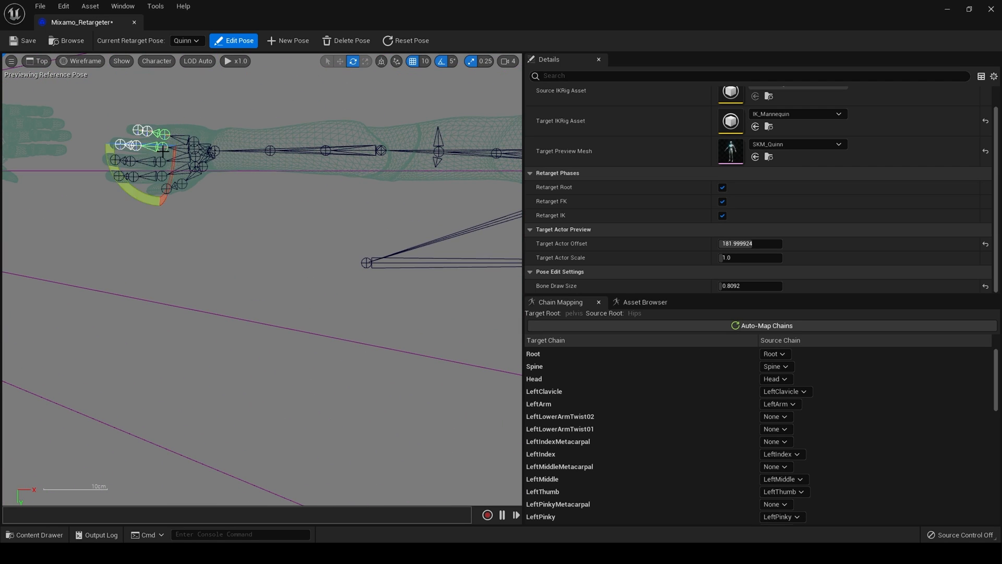
shift+click(161, 162)
shift+click(162, 176)
drag(125, 196, 111, 177)
click(147, 129)
click(161, 176)
Straighten the four fingers of Quinn's left hand in the top view, rotating their middle joints together by 15°
click(36, 61)
click(44, 87)
right_drag(272, 250, 308, 271)
click(42, 61)
click(44, 111)
scroll(384, 361, up, 8)
right_drag(383, 360, 346, 339)
scroll(346, 339, up, 6)
click(300, 280)
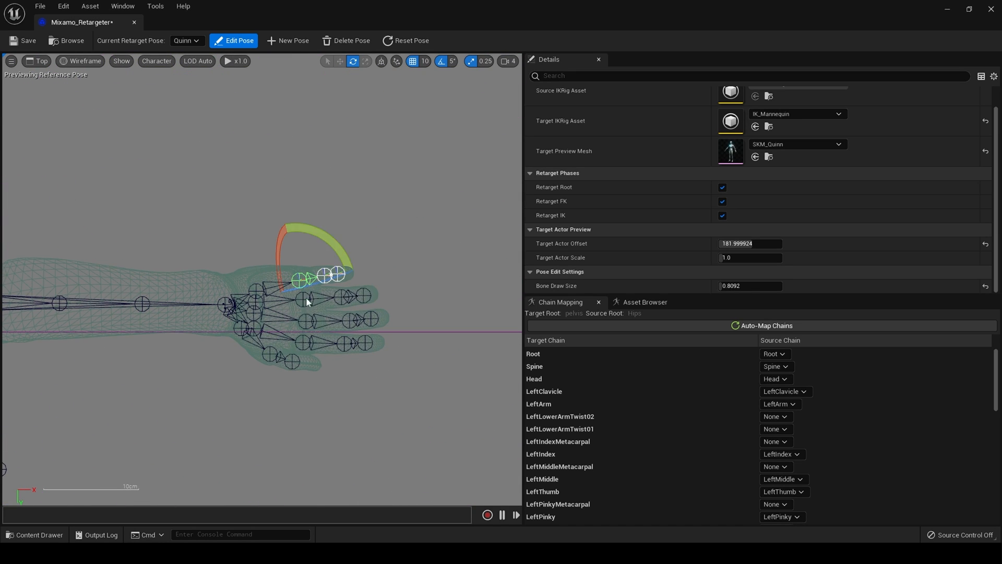
shift+click(303, 299)
shift+click(305, 321)
shift+click(303, 342)
click(328, 270)
drag(361, 346, 399, 347)
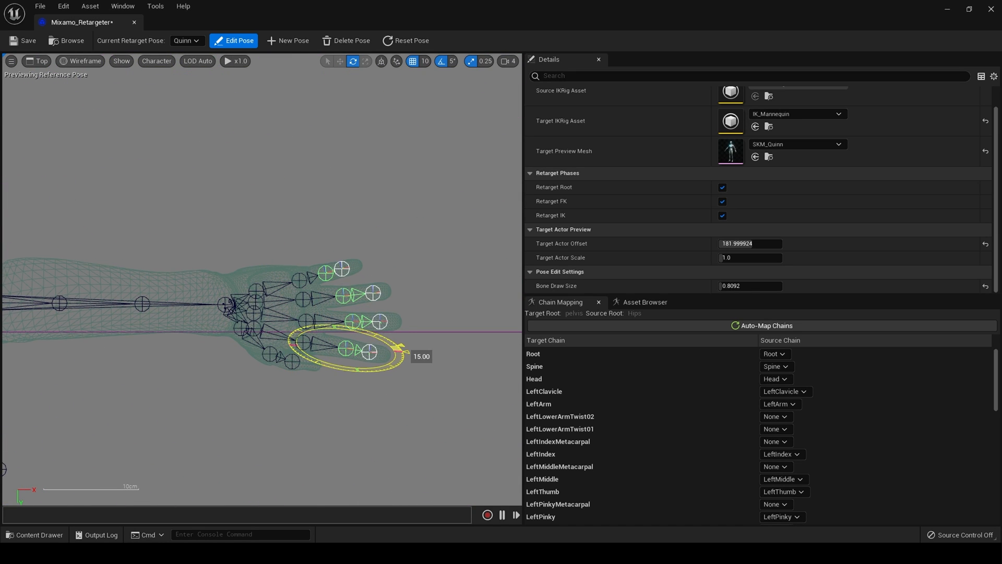
Return to the perspective view and finish editing the Quinn retarget pose with both characters in view
click(42, 61)
click(52, 77)
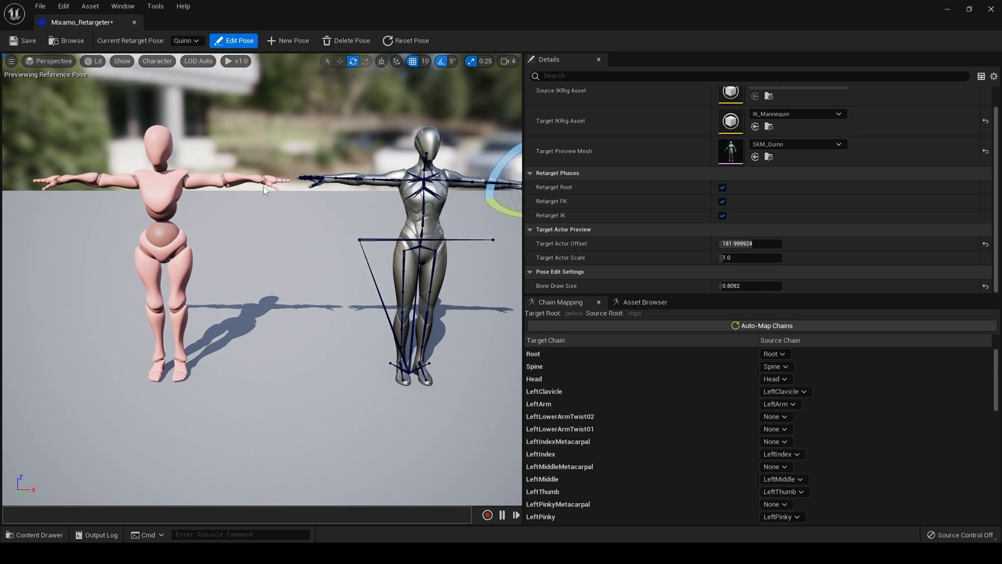
click(234, 41)
right_drag(285, 269, 340, 271)
drag(313, 272, 266, 287)
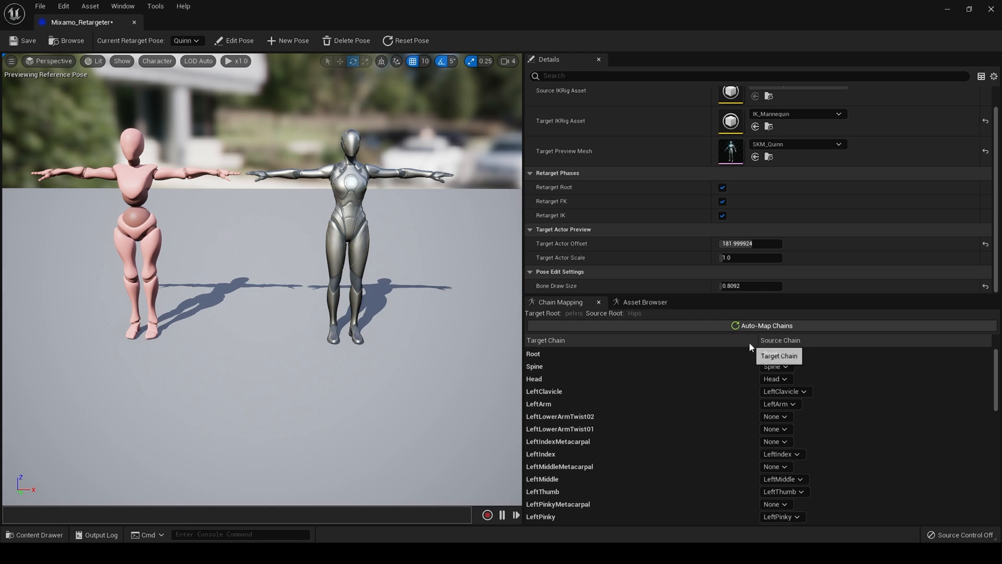
Set the Root chain's FK Translation Mode to Globally Scaled
click(537, 355)
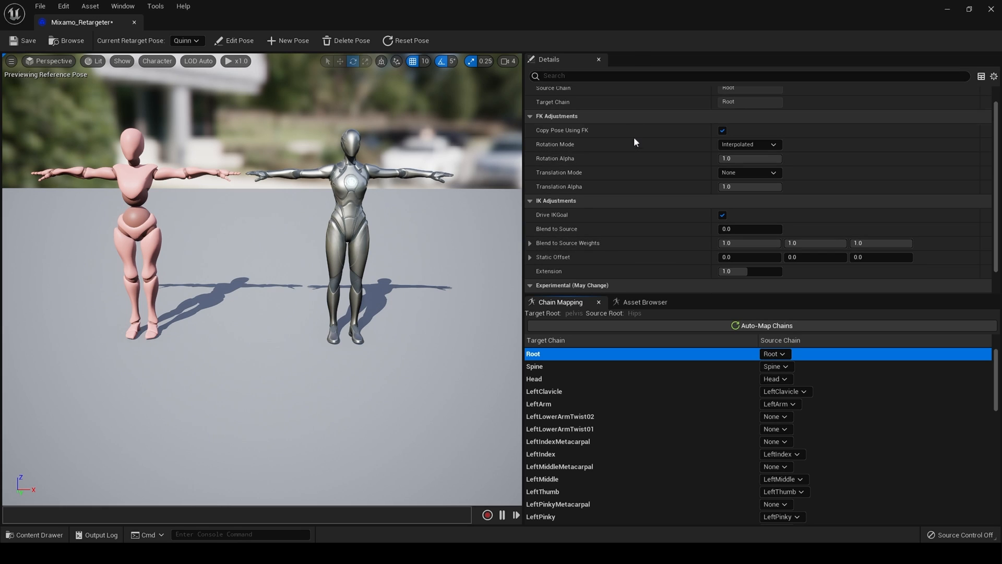
mouse_move(570, 179)
click(739, 173)
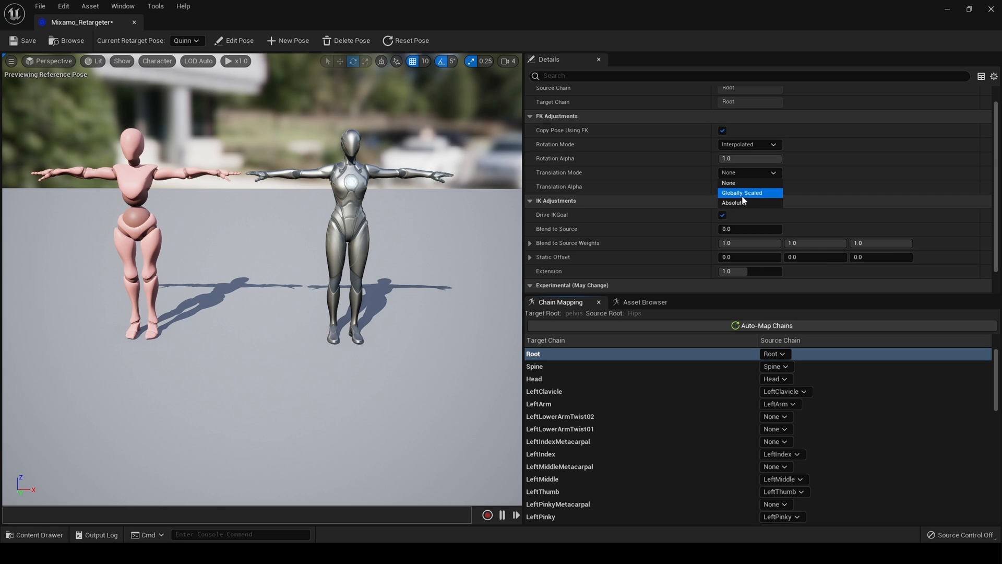
click(742, 196)
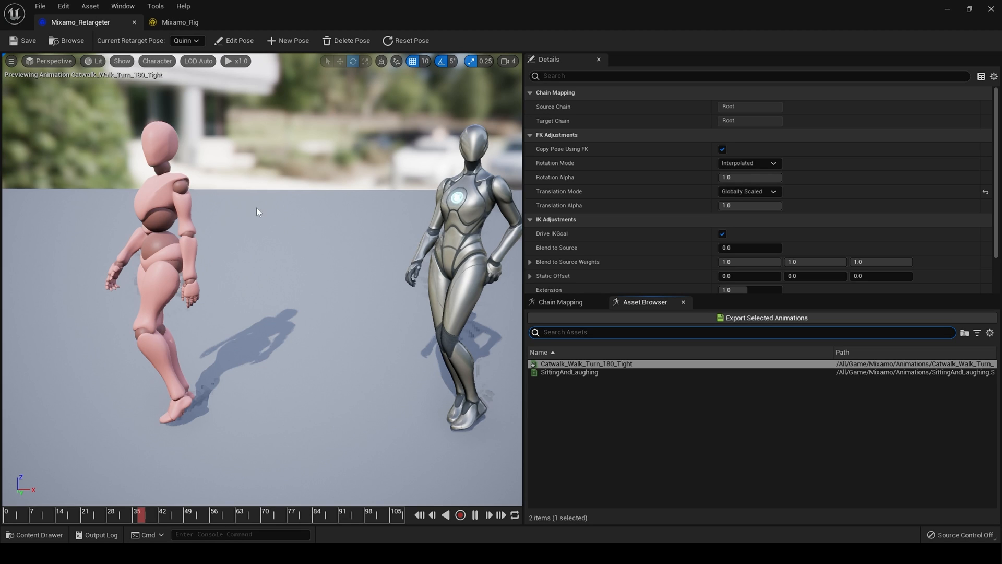
Open the source Mixamo_Rig from the retargeter's asset settings and inspect its Root chain
click(560, 302)
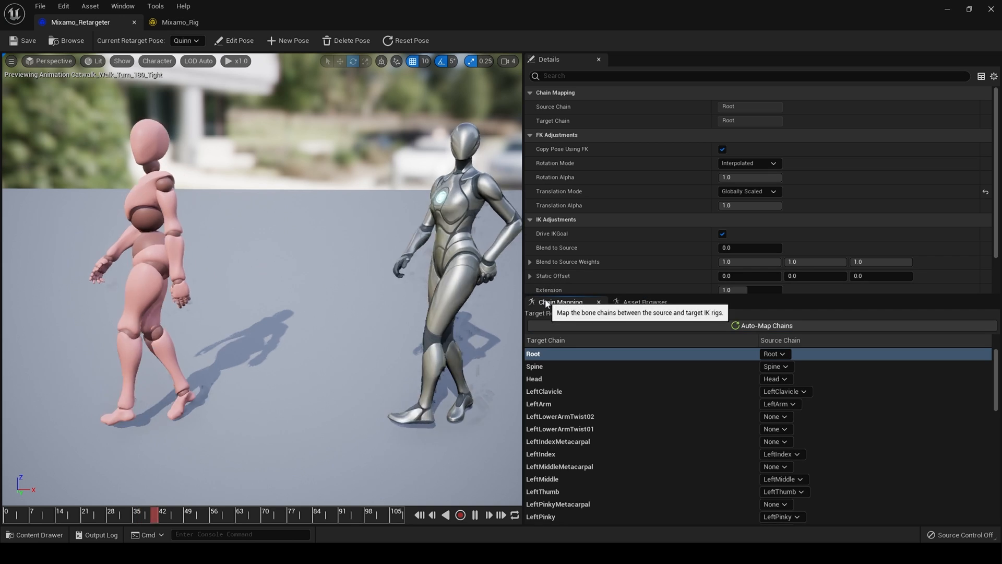
click(615, 334)
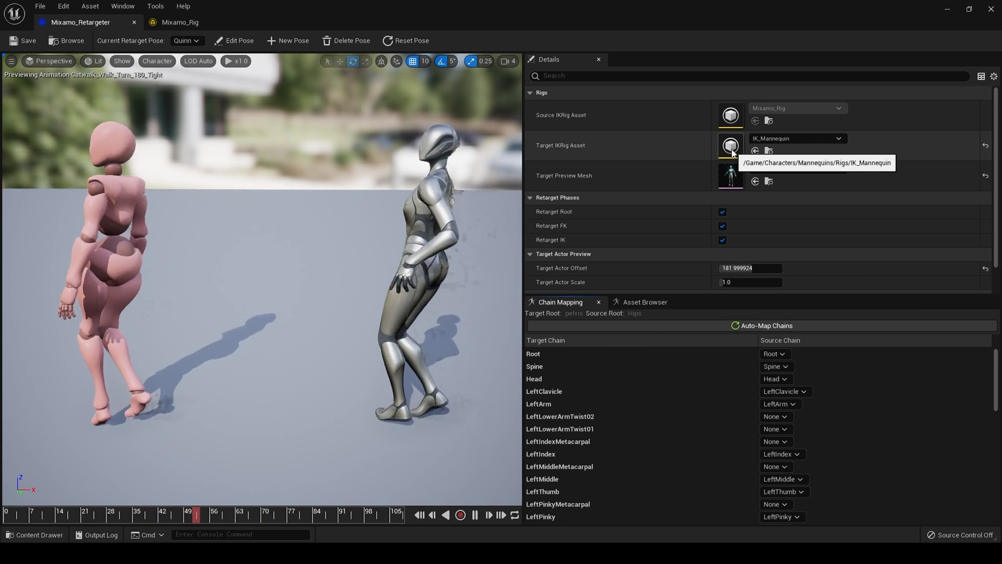
double_click(729, 114)
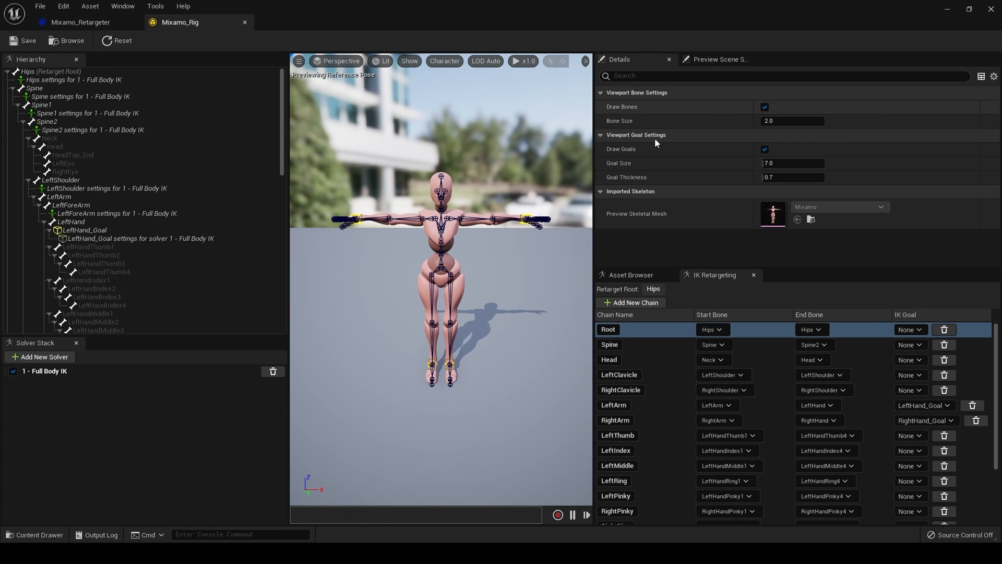
click(651, 330)
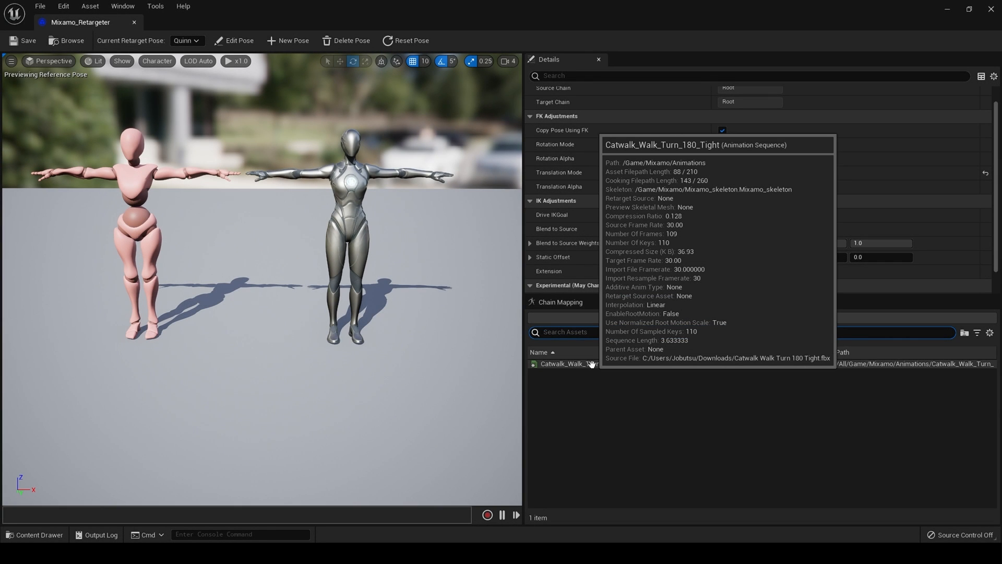
Preview the Catwalk_Walk_Turn_180_Tight and SittingAndLaughing animations on the source and target characters
click(591, 364)
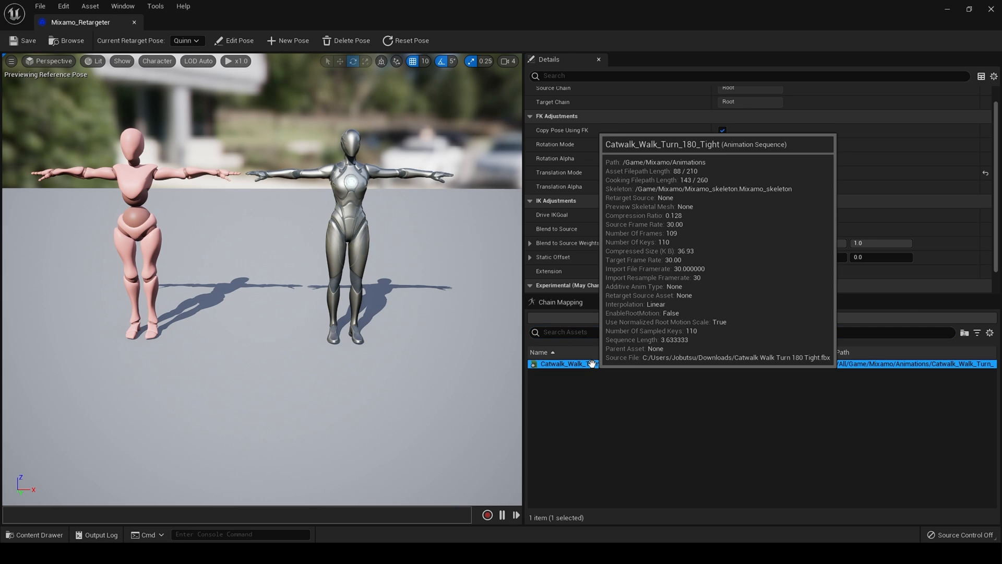
double_click(591, 364)
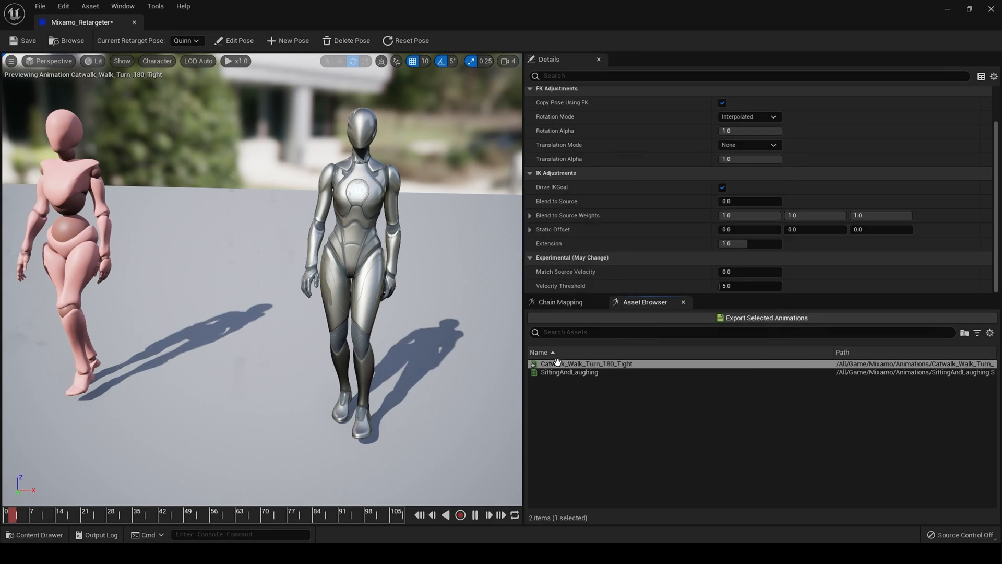
click(559, 363)
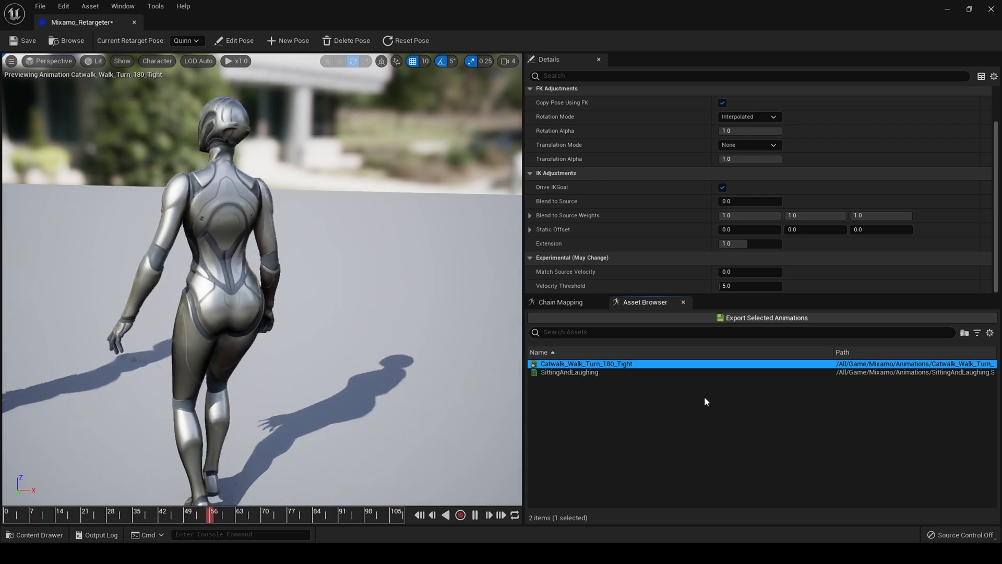
click(578, 373)
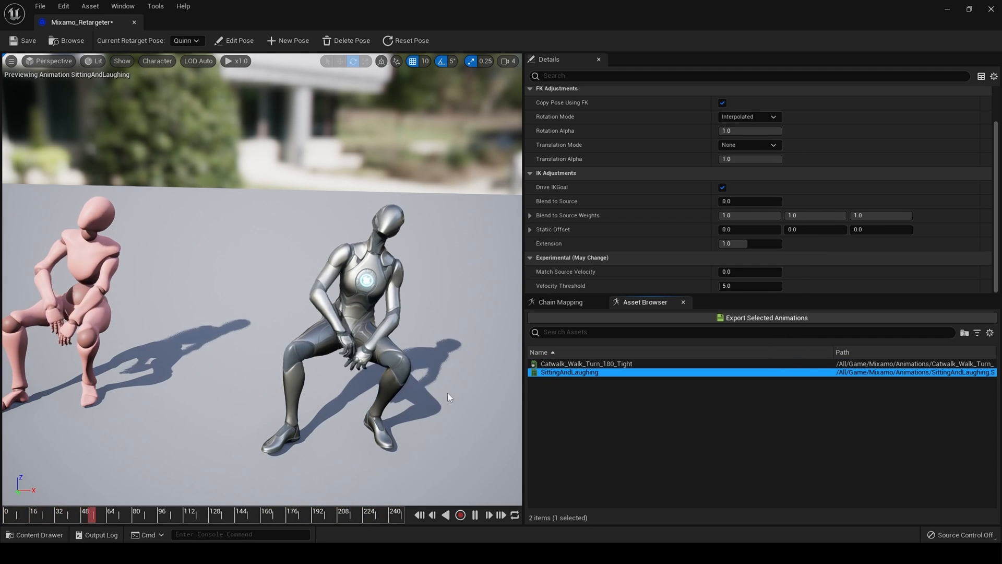
mouse_move(447, 393)
mouse_down()
mouse_move(442, 404)
mouse_move(445, 391)
mouse_up()
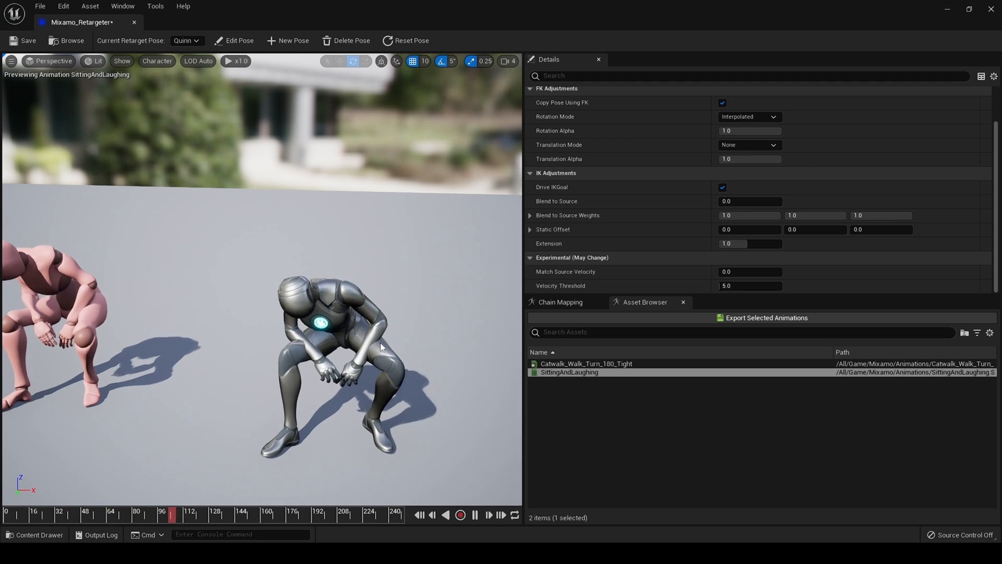
For the LeftArm chain, try and reset a slight negative Y Static Offset, and reduce the IK Extension to about 0.79
scroll(574, 201, up, 2)
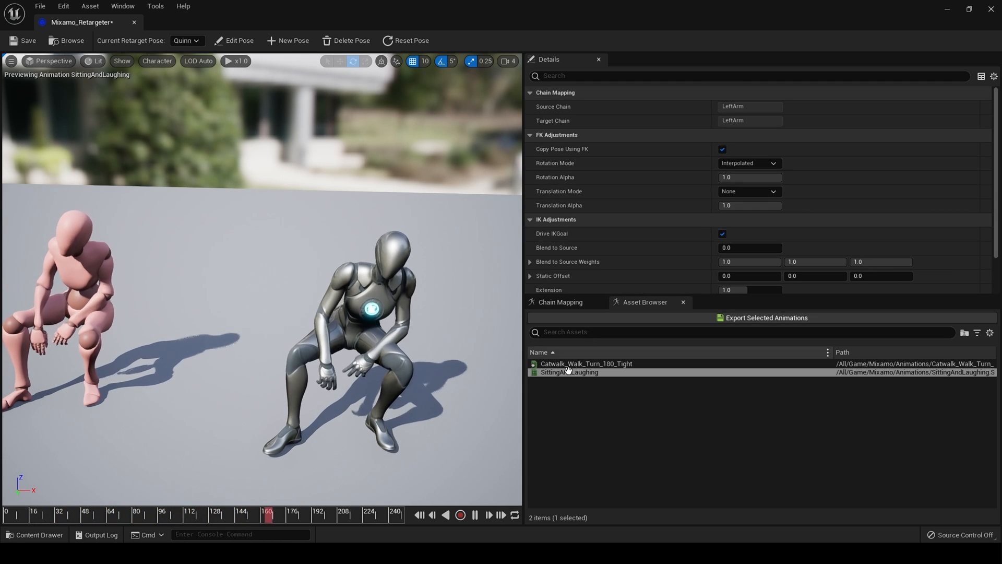
click(565, 304)
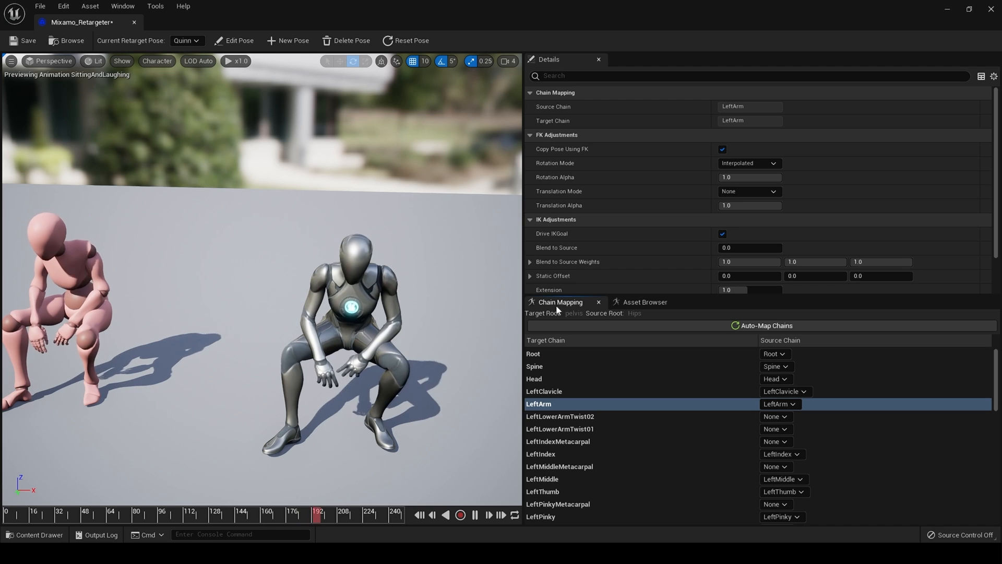
click(547, 405)
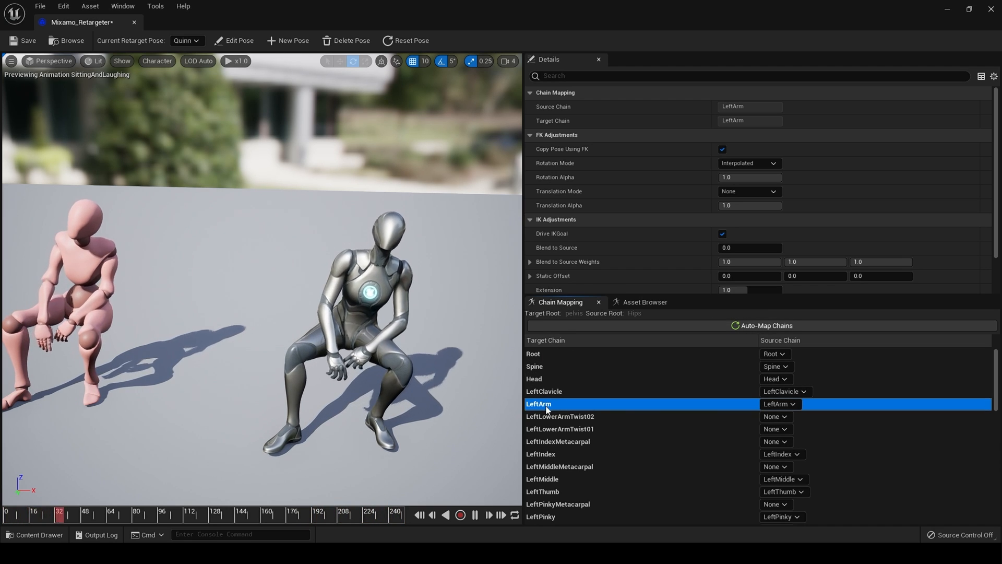
scroll(766, 222, down, 2)
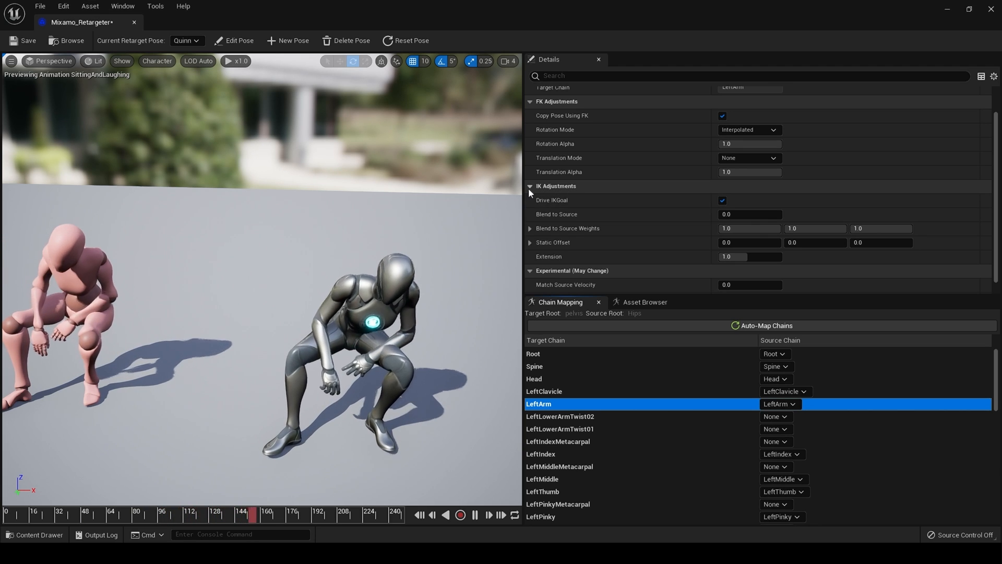
click(749, 214)
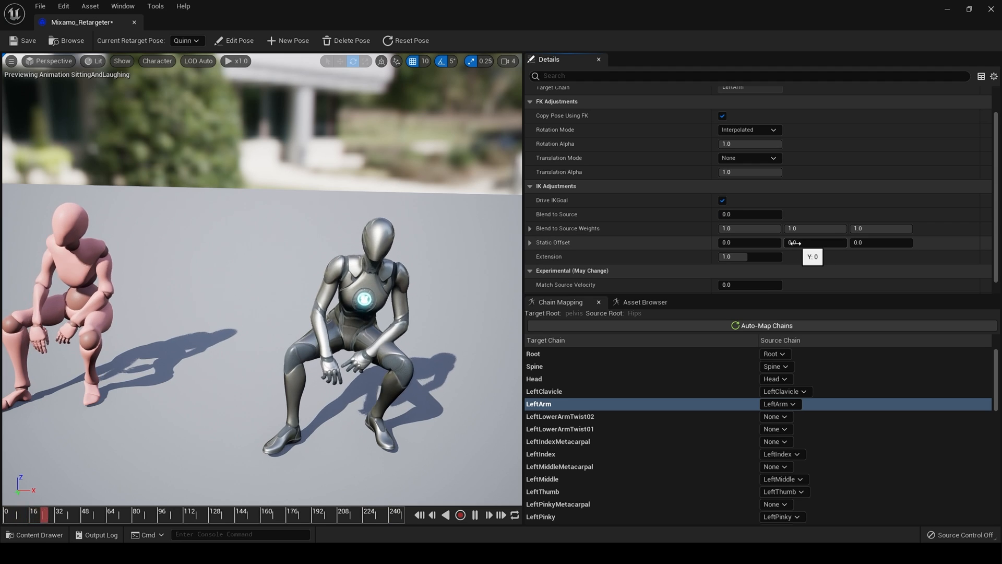
drag(797, 244, 792, 243)
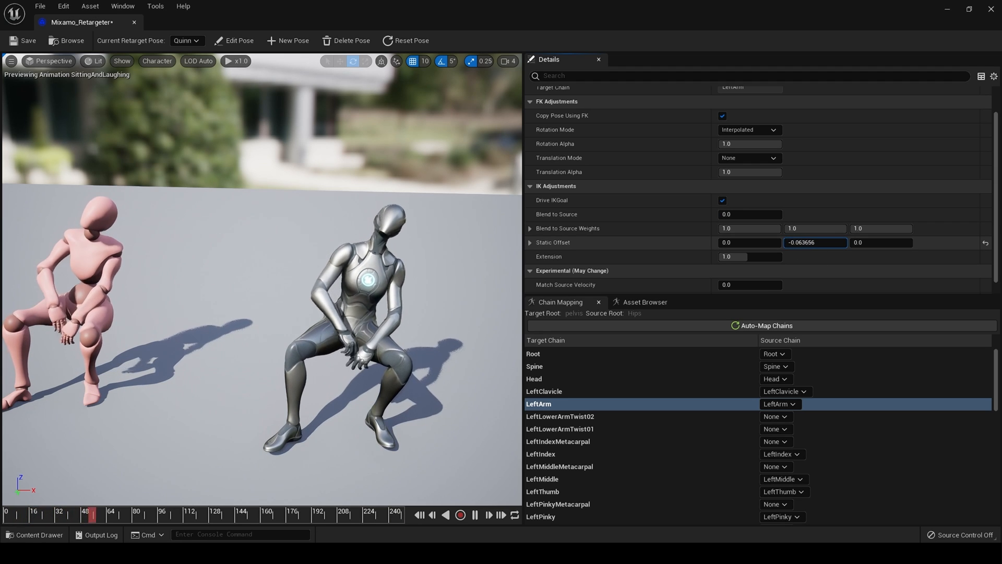
click(986, 243)
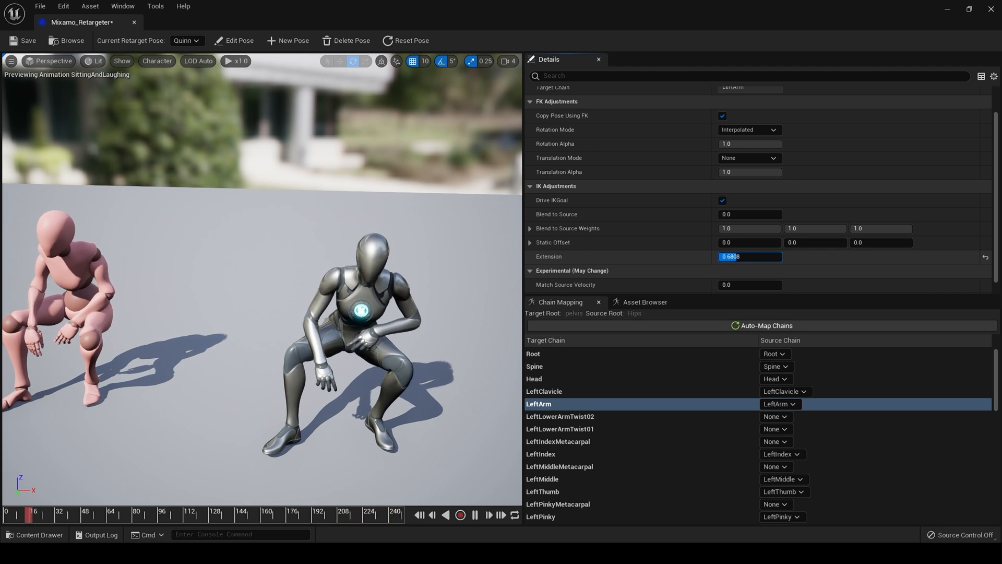
drag(737, 256, 743, 256)
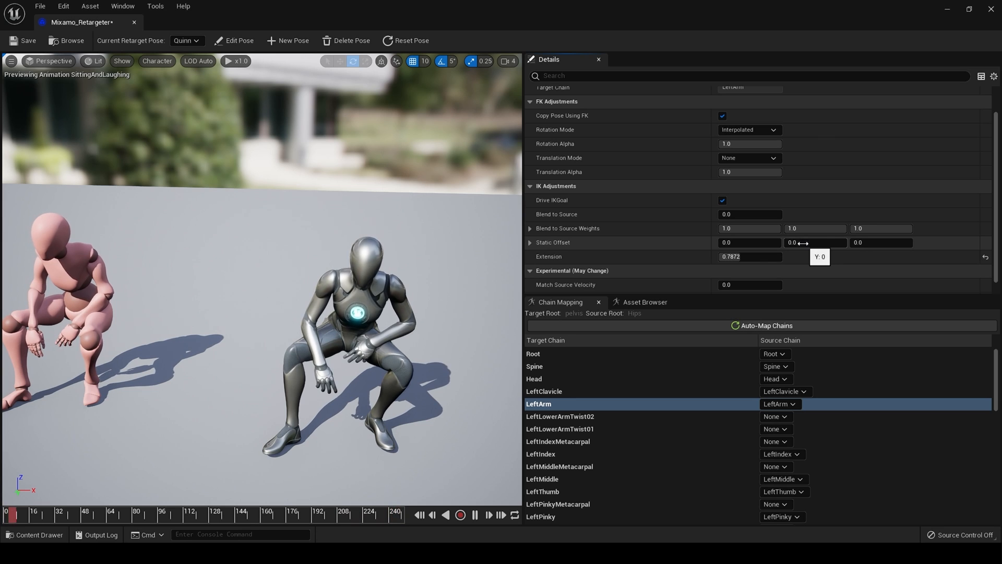
Try LeftArm Static Offsets of about 0.12 in Y, then 0.58 in X with 0.94 in Z, resetting each to zero
drag(802, 242, 809, 243)
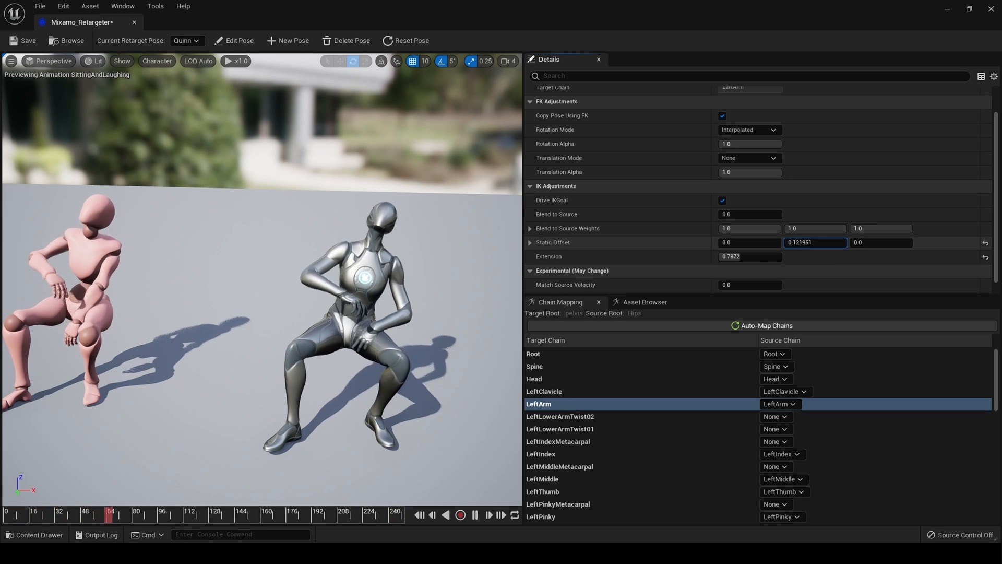
click(985, 242)
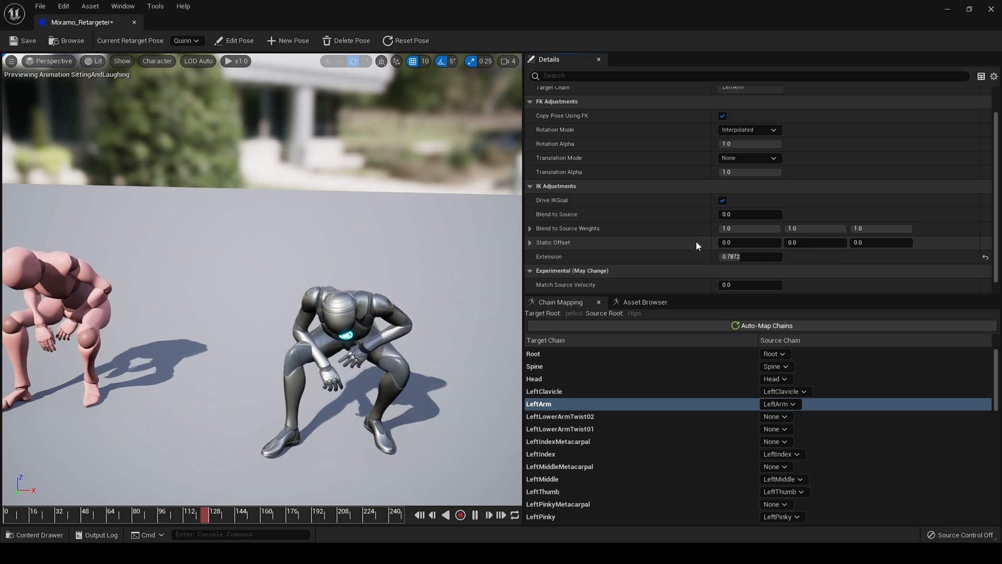
drag(737, 243, 835, 243)
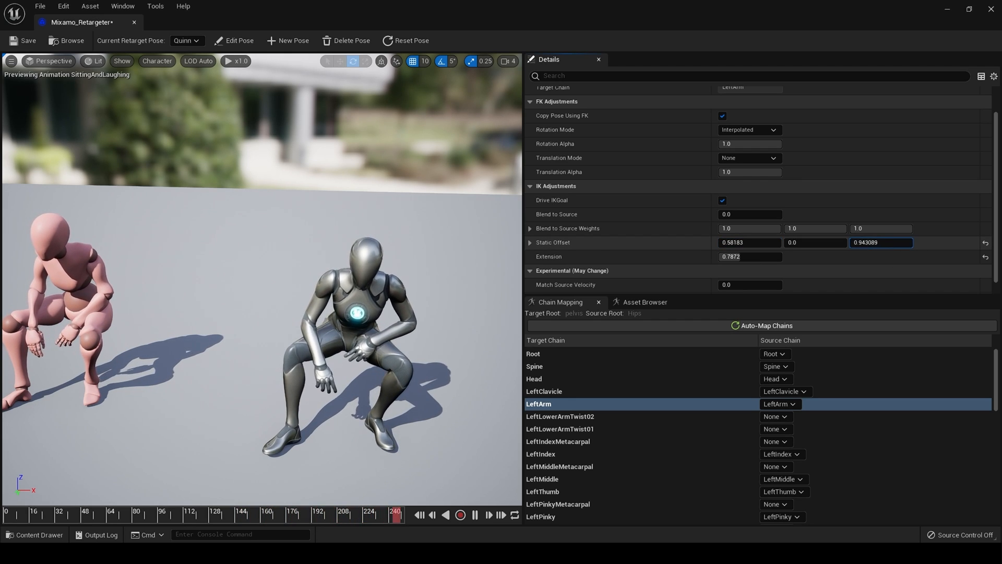
click(985, 243)
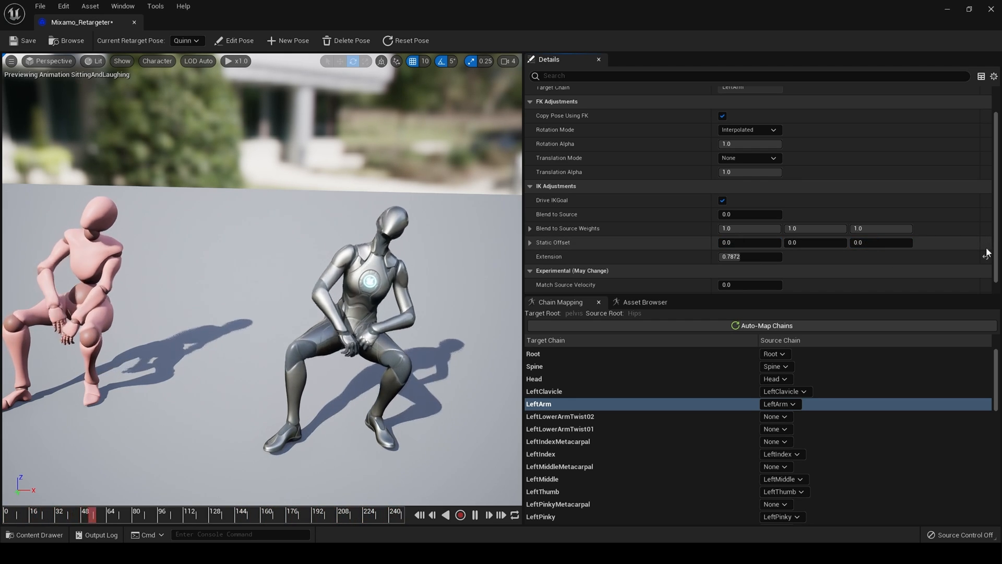
Try a Blend to Source of about 0.25 on the LeftArm chain, then reset it to zero
mouse_move(730, 214)
mouse_down()
mouse_move(749, 214)
mouse_move(734, 214)
mouse_up()
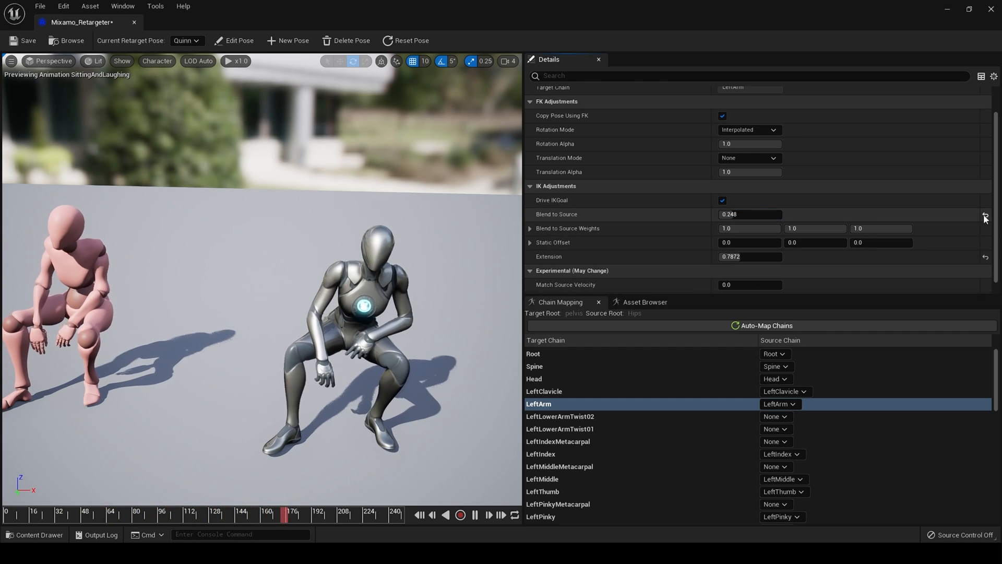
click(985, 216)
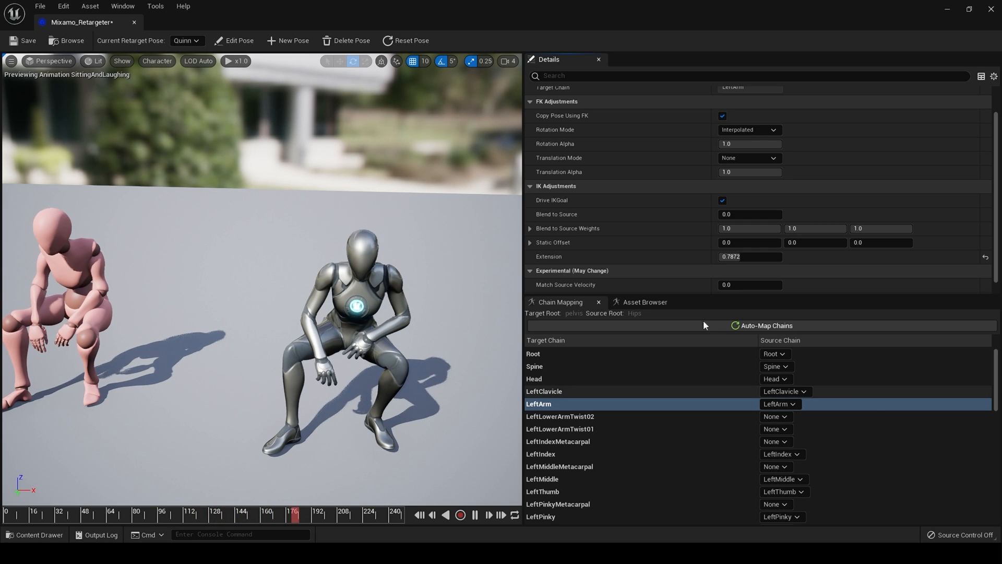
Preview Catwalk_Walk_Turn_180_Tight and export it as a retargeted animation to Content/Characters/Mannequins/Animations/Quinn
click(642, 302)
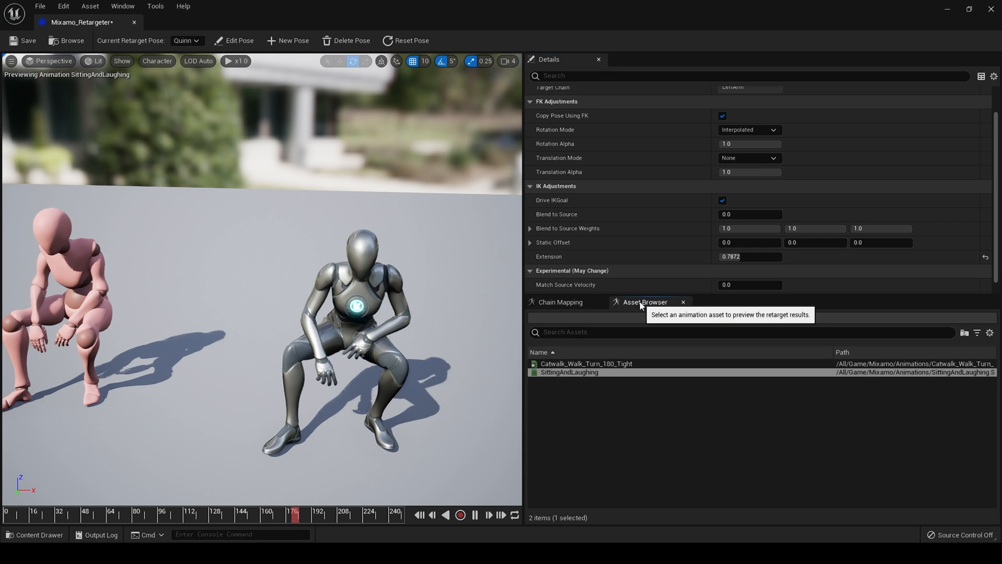
click(593, 365)
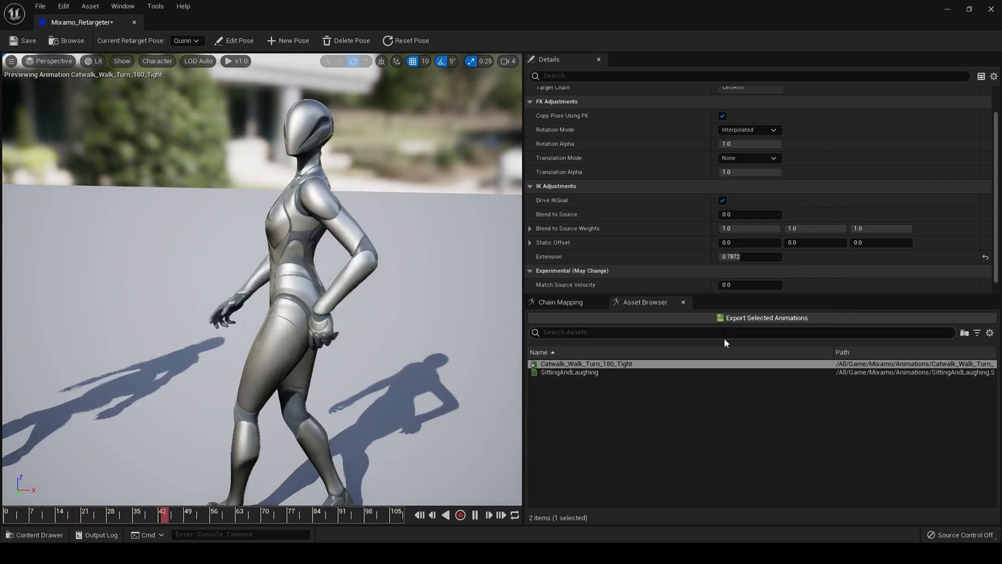
click(766, 319)
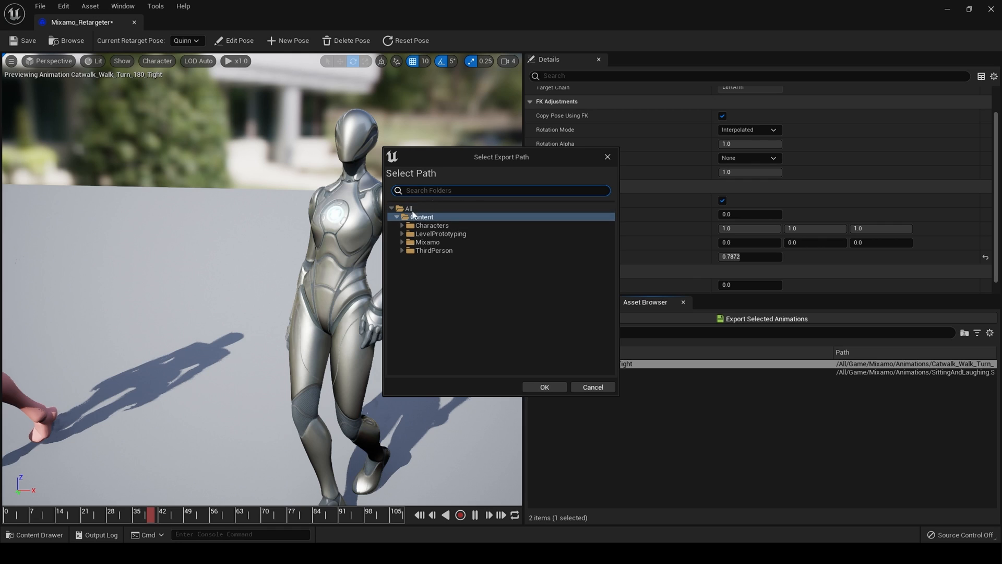
drag(492, 155, 480, 167)
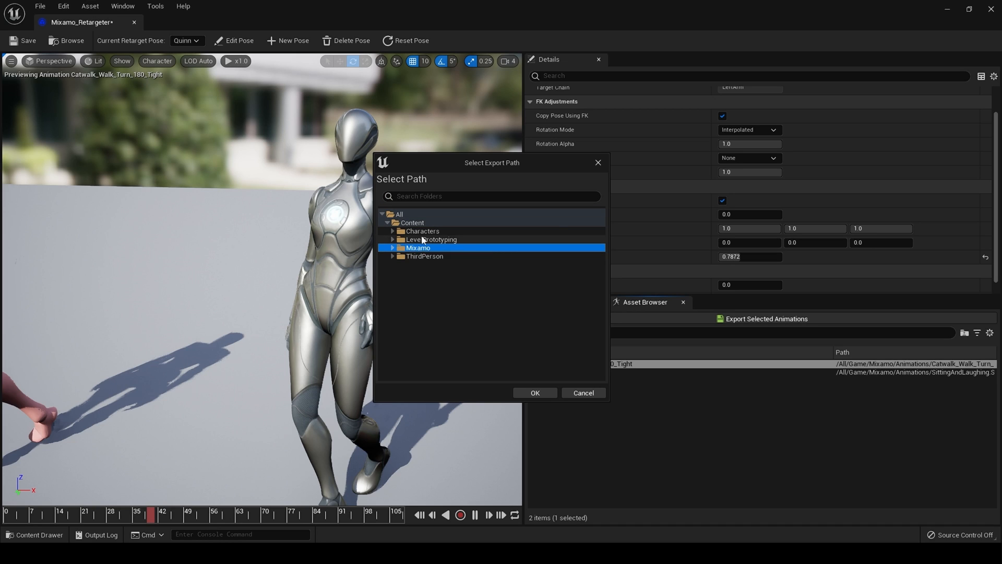
drag(468, 257, 442, 248)
click(423, 249)
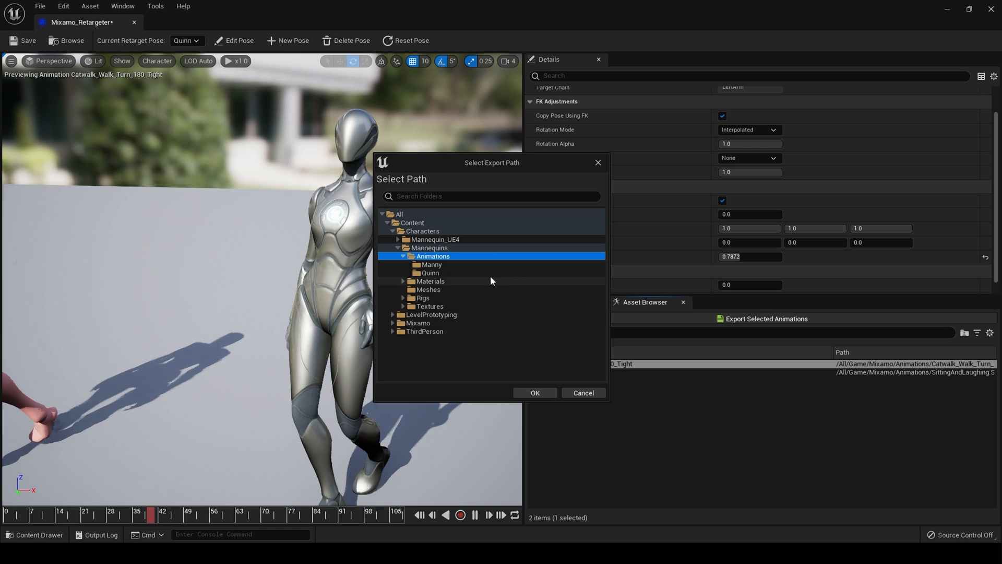
click(443, 272)
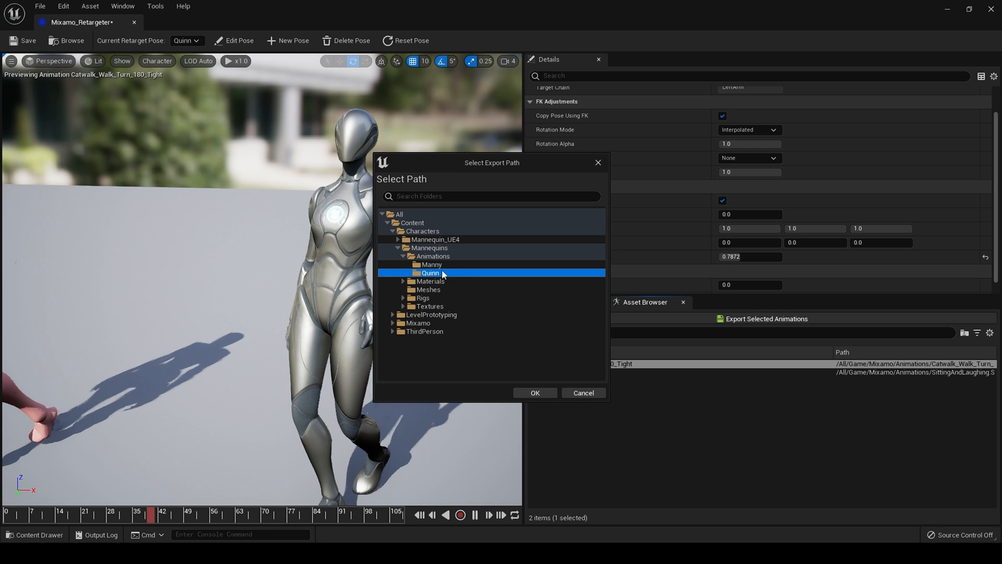
click(535, 393)
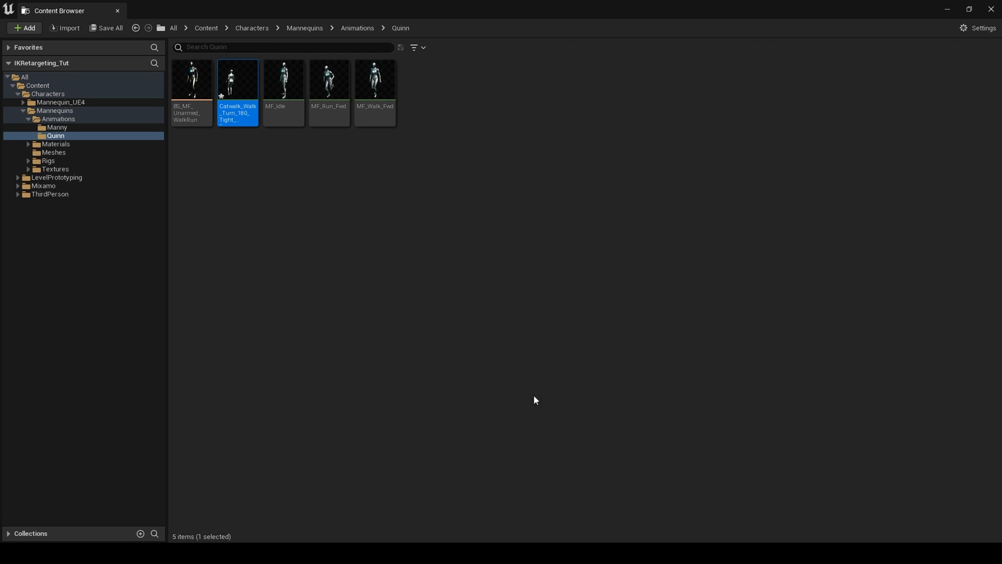
Open the exported Catwalk_Walk_Turn_180_Tight_Retargeted animation from the Quinn folder to check it on the mannequin
mouse_move(237, 89)
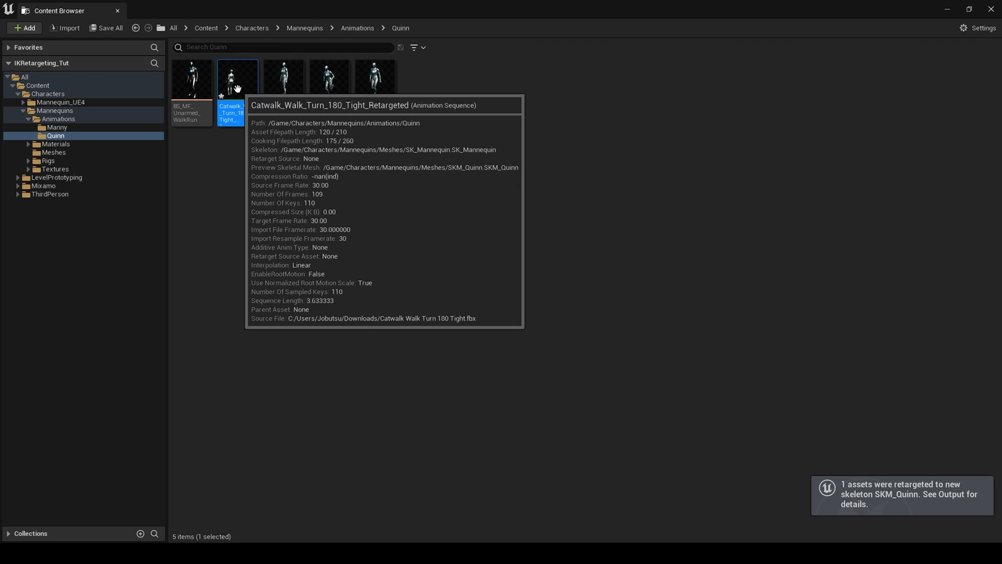
double_click(238, 89)
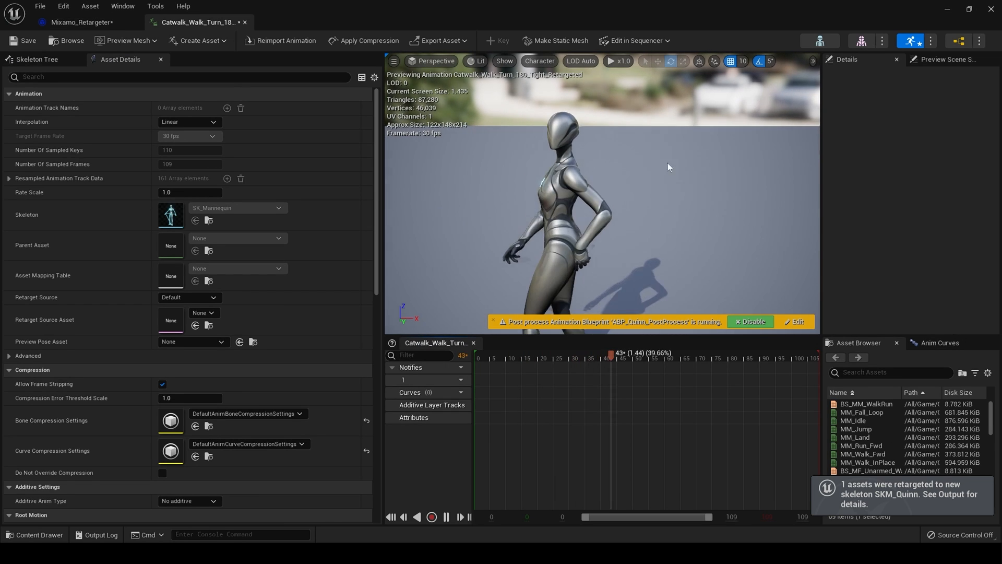